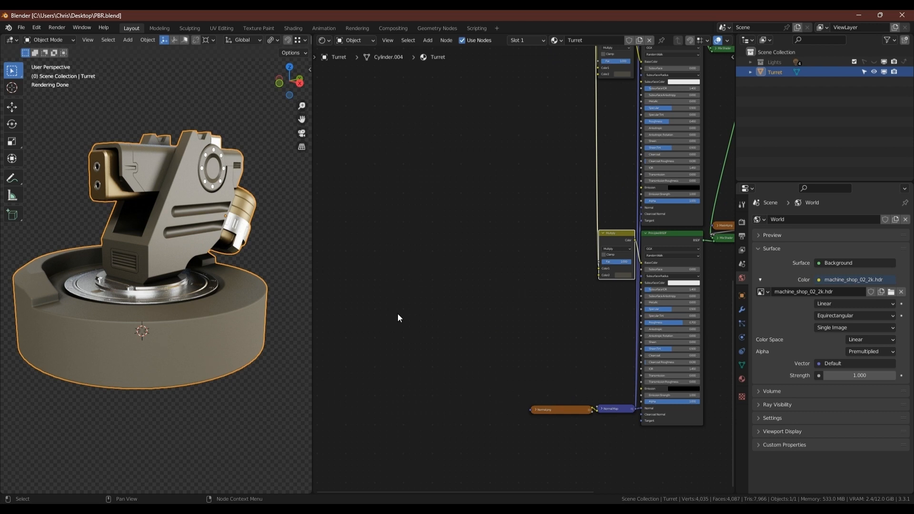
# Step: Add a Noise Texture node and a Musgrave Texture node side by side in the empty area beside the lower Multiply node
pyautogui.hotkey('shift', 'a')
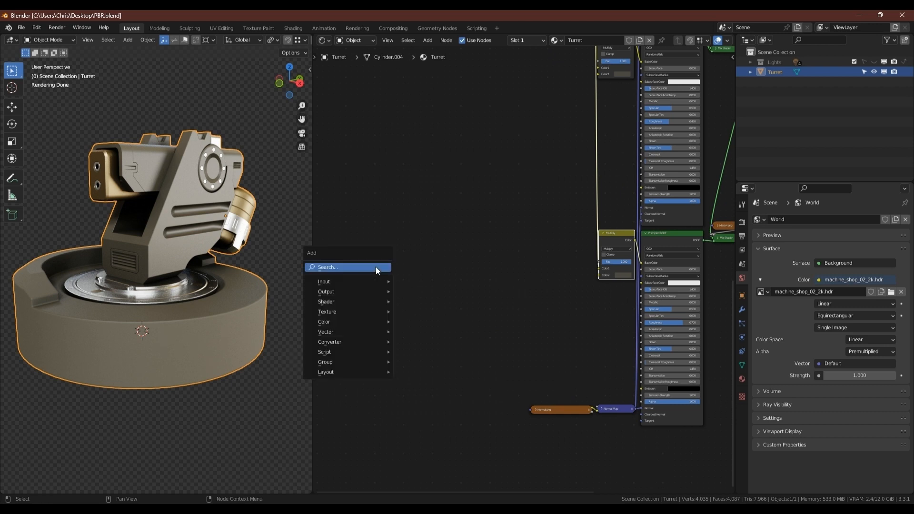
pyautogui.moveTo(320, 335)
pyautogui.moveTo(330, 315)
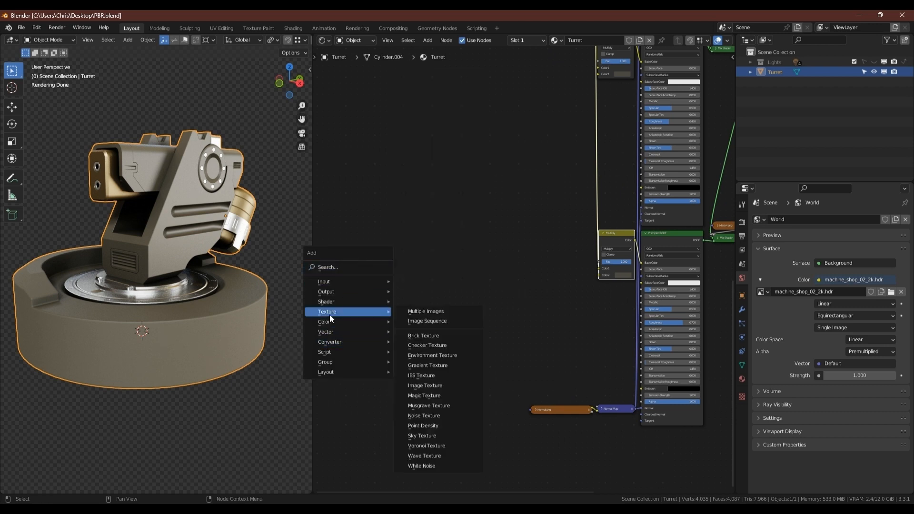
pyautogui.click(441, 415)
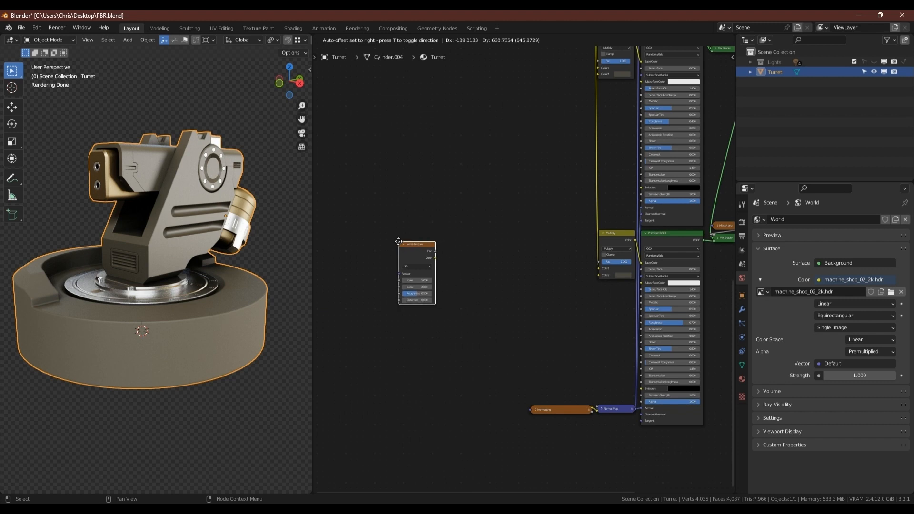
pyautogui.click(367, 231)
pyautogui.hotkey('shift', 'a')
pyautogui.moveTo(367, 231)
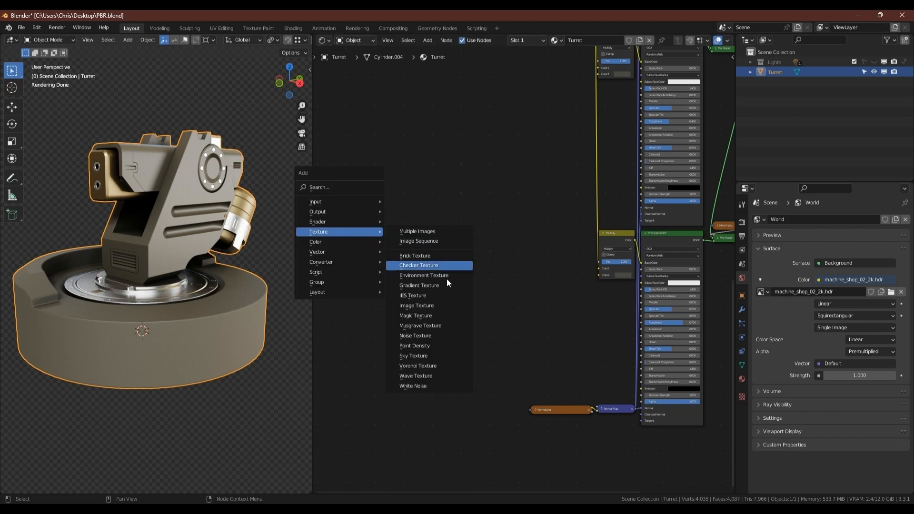
pyautogui.click(418, 327)
pyautogui.click(469, 255)
# Step: Add a ColorRamp node between the Musgrave Texture and the lower Multiply node
pyautogui.hotkey('shift', 'a')
pyautogui.moveTo(442, 275)
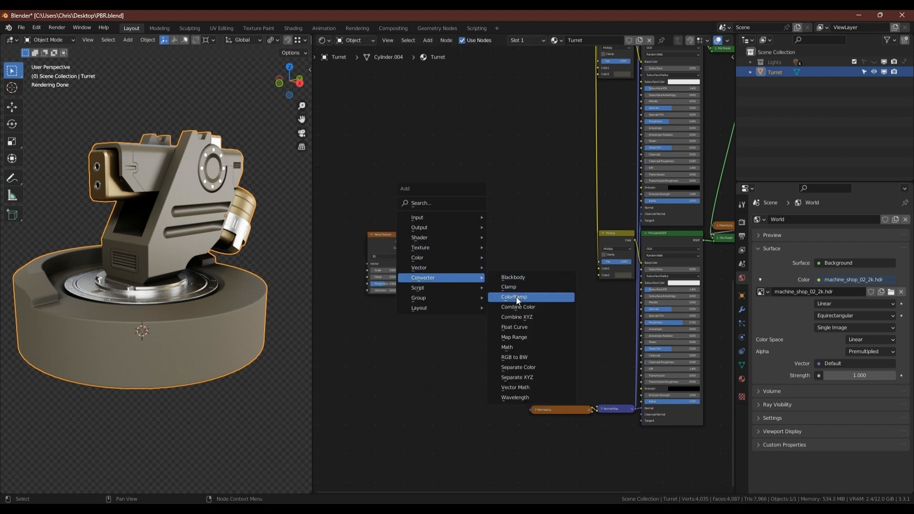
pyautogui.click(516, 298)
pyautogui.click(505, 281)
# Step: Link Noise Fac through the Musgrave Texture and ColorRamp into the lower Multiply's Color2, then preview the final Mix Shader
pyautogui.moveTo(403, 241); pyautogui.dragTo(410, 263)
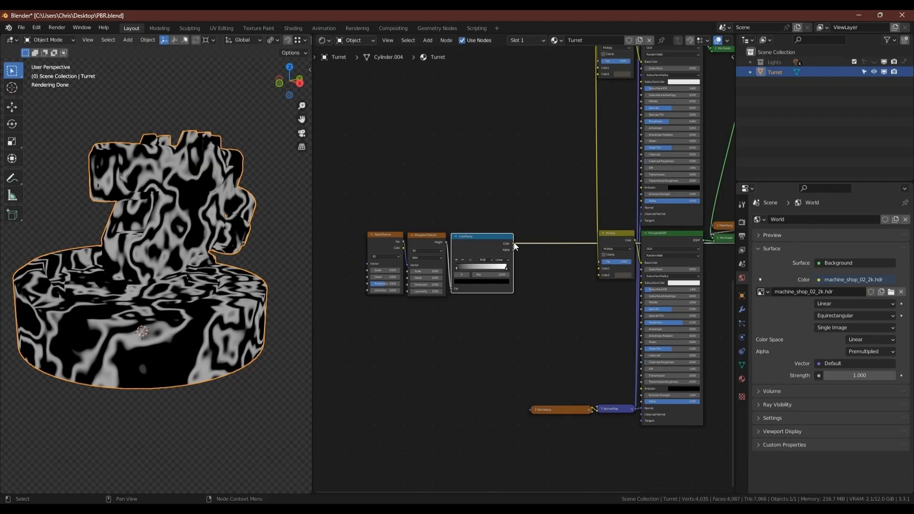
pyautogui.moveTo(513, 243); pyautogui.dragTo(599, 276)
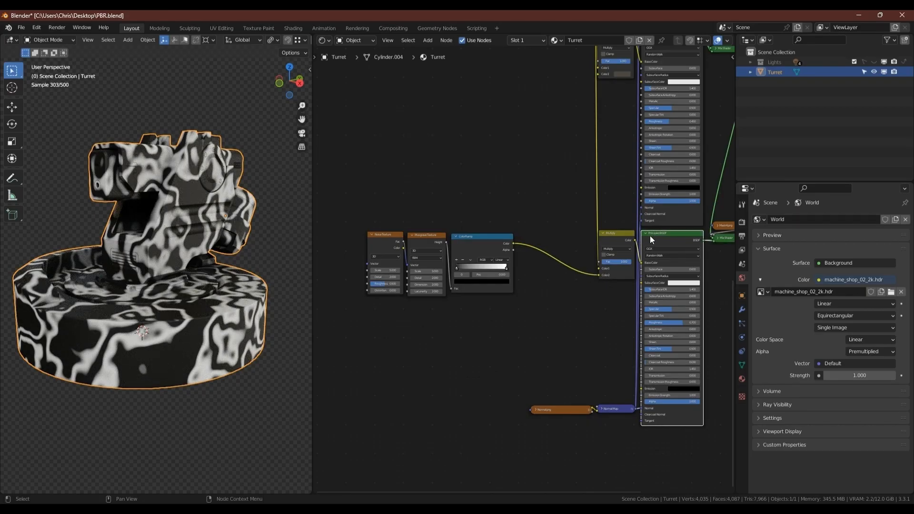
pyautogui.moveTo(658, 220); pyautogui.dragTo(517, 224, button='middle')
pyautogui.keyDown('ctrl'); pyautogui.keyDown('shift'); pyautogui.click(587, 253); pyautogui.keyUp('shift'); pyautogui.keyUp('ctrl')
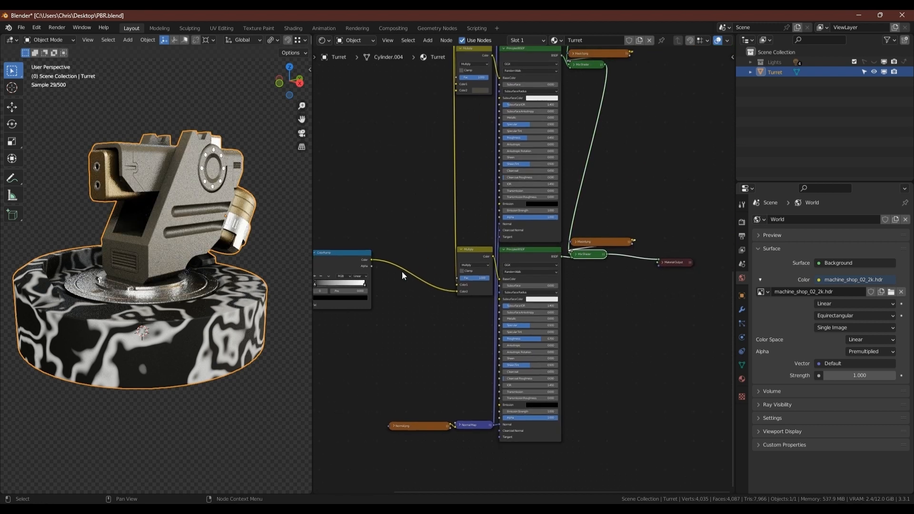
# Step: Add Texture Coordinate and Mapping nodes to the Noise Texture and feed the Object output into the Mapping vector
pyautogui.moveTo(465, 207); pyautogui.dragTo(611, 153, button='middle')
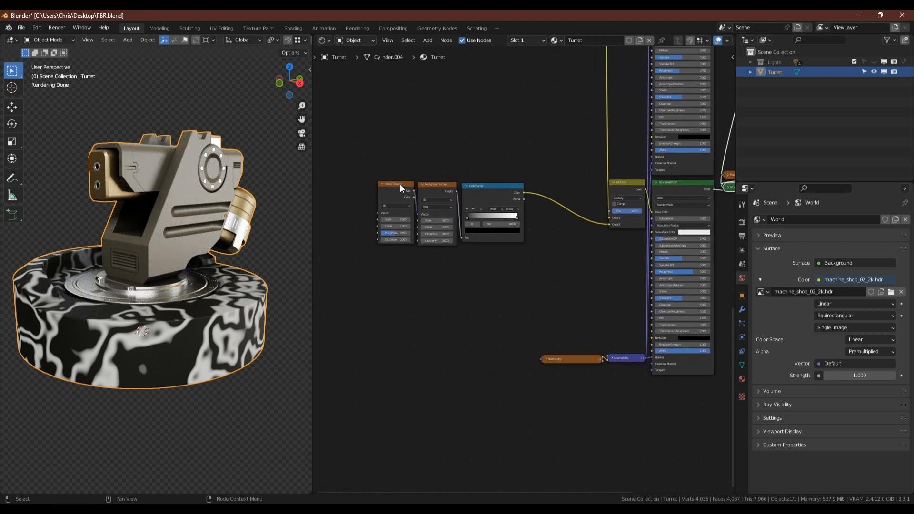
pyautogui.click(400, 184)
pyautogui.hotkey('ctrl', 't')
pyautogui.moveTo(400, 184); pyautogui.dragTo(465, 204, button='middle')
pyautogui.scroll(3, 458, 204)
pyautogui.moveTo(350, 193); pyautogui.dragTo(405, 231)
pyautogui.moveTo(411, 218); pyautogui.dragTo(374, 206)
pyautogui.click(395, 189)
pyautogui.moveTo(394, 240); pyautogui.dragTo(401, 235)
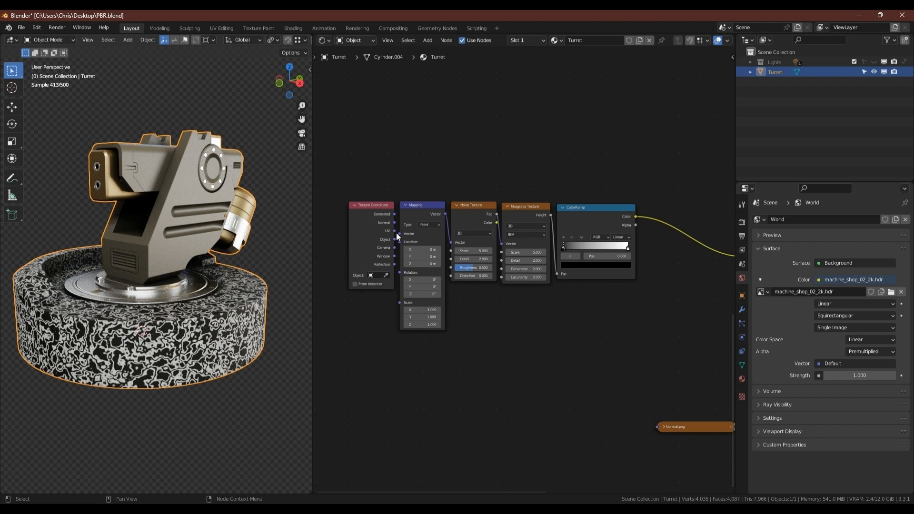
# Step: Set the Noise Texture's Scale to 6, Detail to 15 and Roughness to 1
pyautogui.click(474, 251)
pyautogui.write('6')
pyautogui.click(481, 259)
pyautogui.press('Return')
pyautogui.click(479, 267)
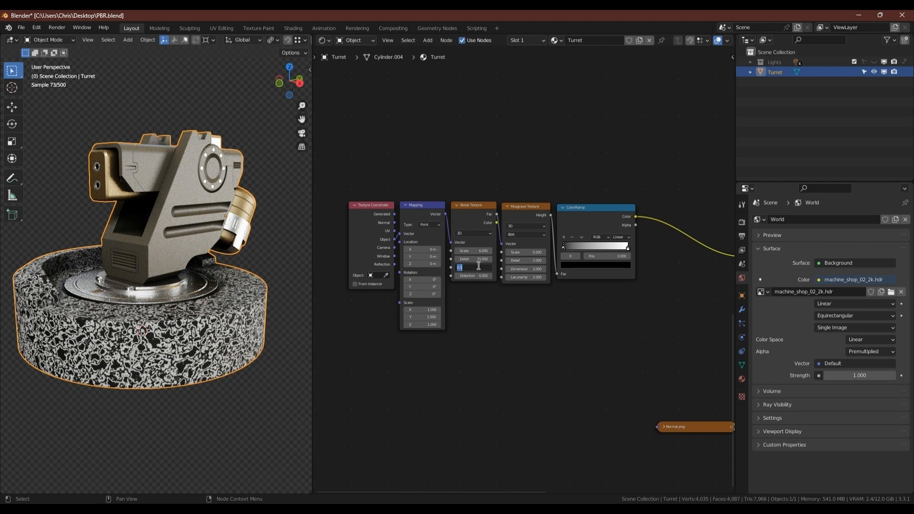
pyautogui.write('1')
pyautogui.press('Return')
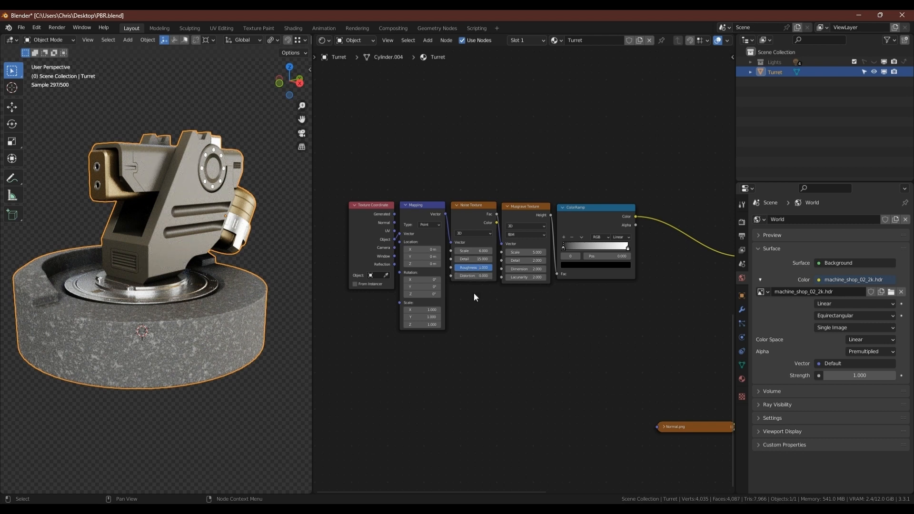
# Step: Set the Musgrave Texture's Detail to 15 and Dimension to 0
pyautogui.click(525, 261)
pyautogui.write('15')
pyautogui.press('Return')
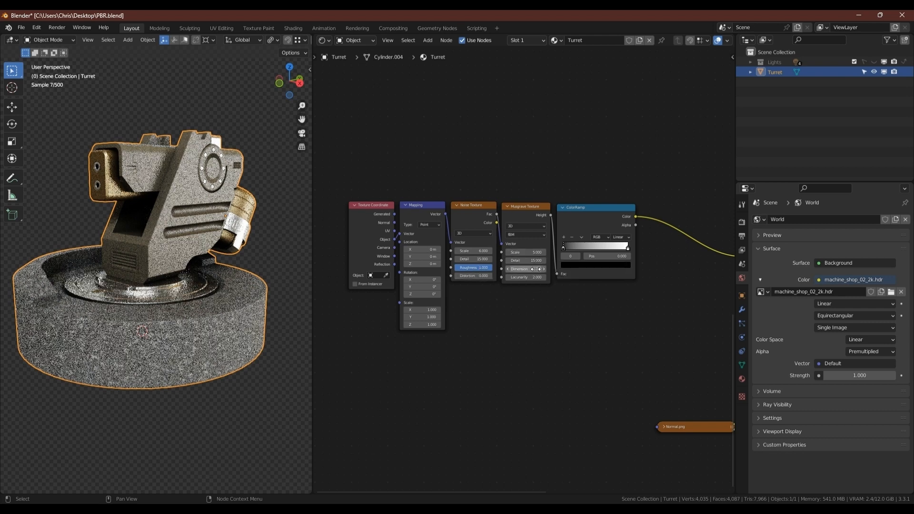
pyautogui.click(537, 269)
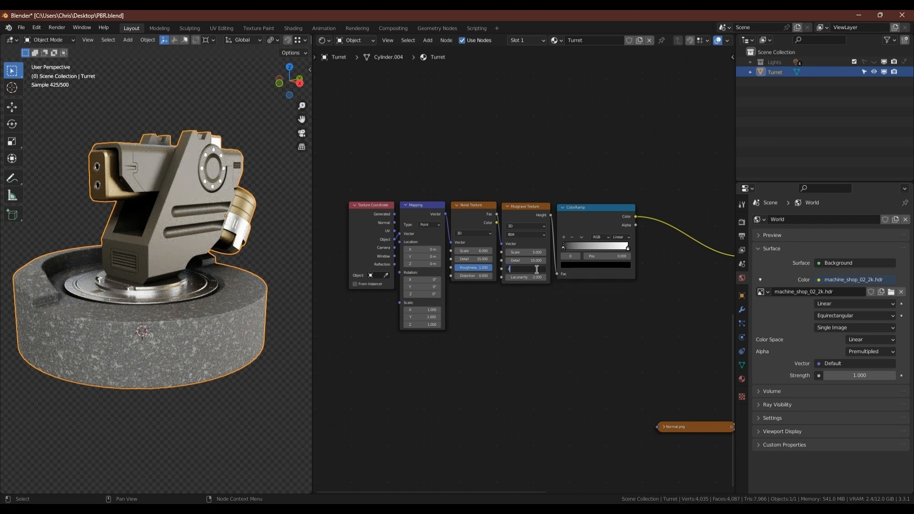
pyautogui.write('0')
pyautogui.press('Return')
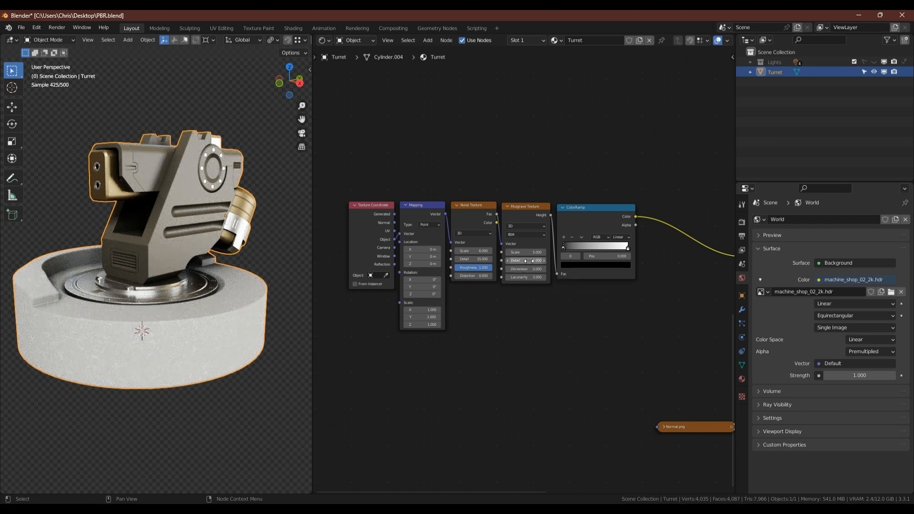
# Step: Add two stops to the ColorRamp, at positions of about 0.15 and 0.68
pyautogui.scroll(2, 574, 248)
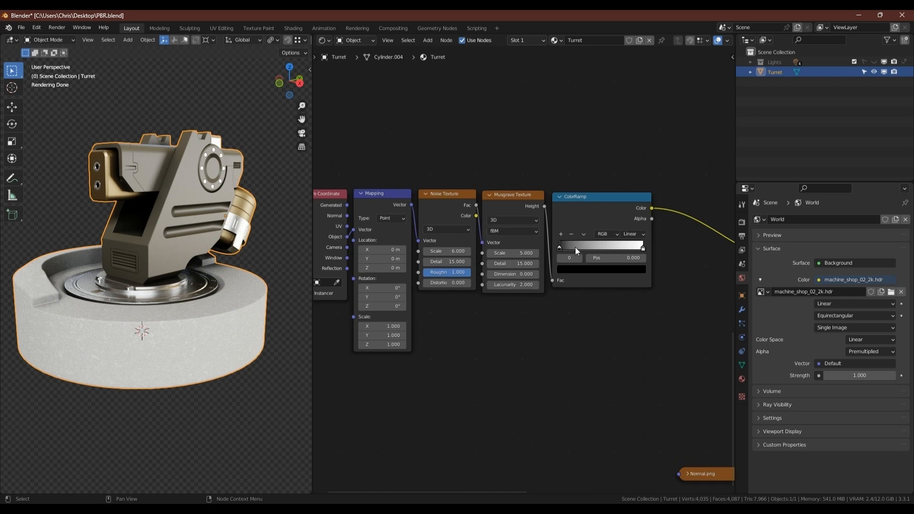
pyautogui.keyDown('ctrl'); pyautogui.click(580, 249); pyautogui.keyUp('ctrl')
pyautogui.moveTo(580, 249); pyautogui.dragTo(573, 248)
pyautogui.keyDown('ctrl'); pyautogui.click(617, 248); pyautogui.keyUp('ctrl')
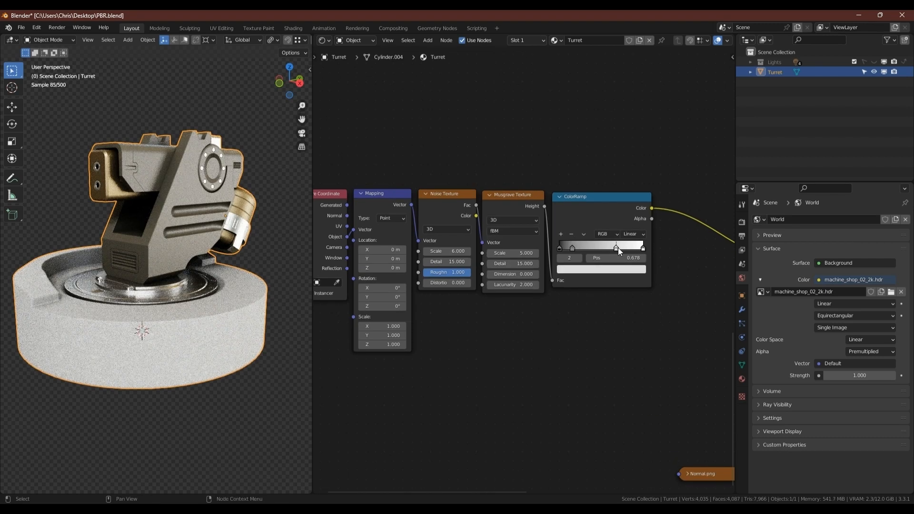
# Step: Color the ColorRamp's first stop very dark brown, with hue about 0.09, saturation about 0.84 and value about 0.03
pyautogui.click(559, 249)
pyautogui.click(564, 270)
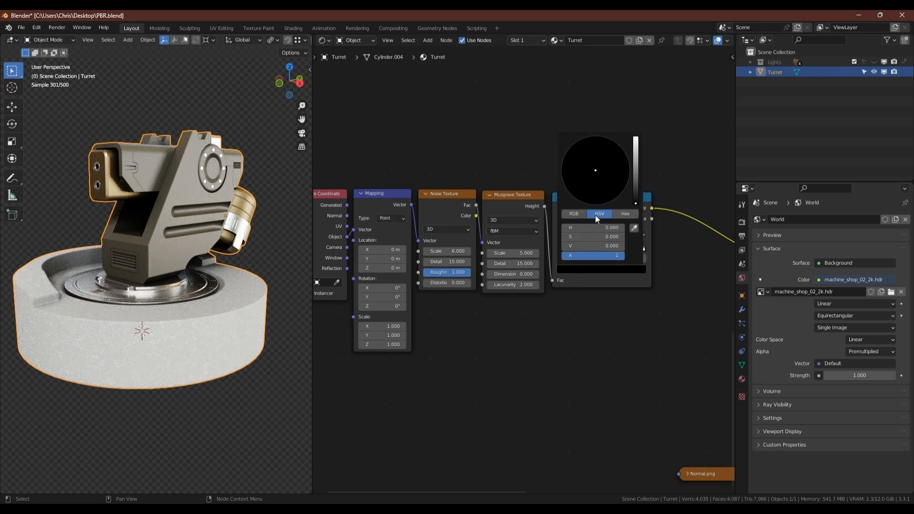
pyautogui.click(637, 194)
pyautogui.moveTo(592, 188); pyautogui.dragTo(587, 184)
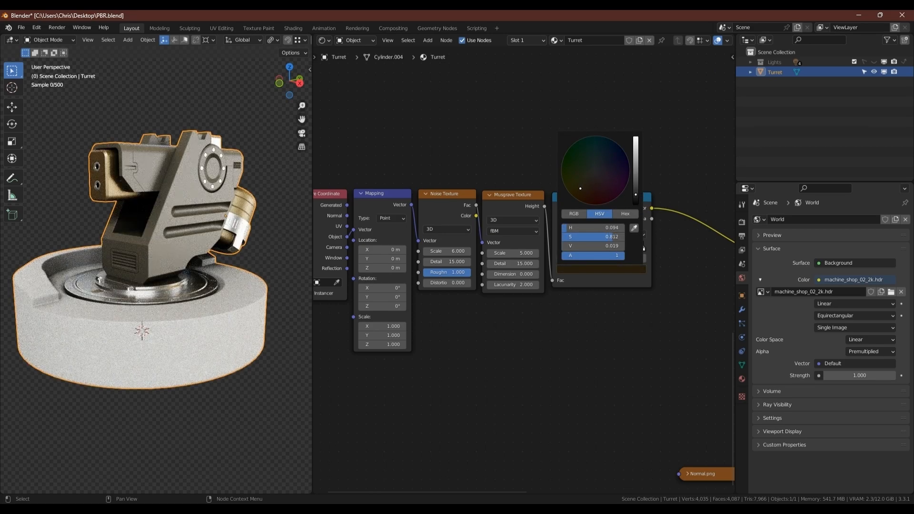
pyautogui.click(580, 188)
pyautogui.click(637, 192)
# Step: Color the ColorRamp's second stop dark brown with a value of about 0.074
pyautogui.click(572, 248)
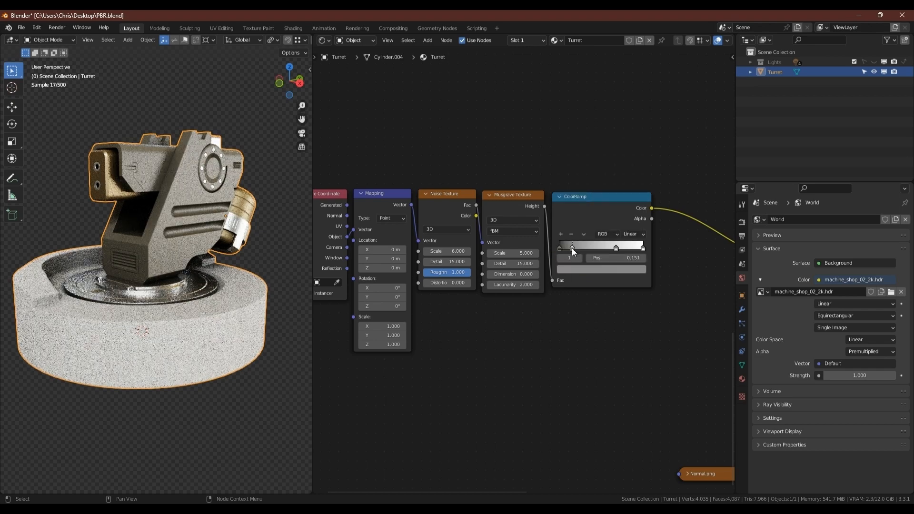
pyautogui.click(587, 270)
pyautogui.click(636, 187)
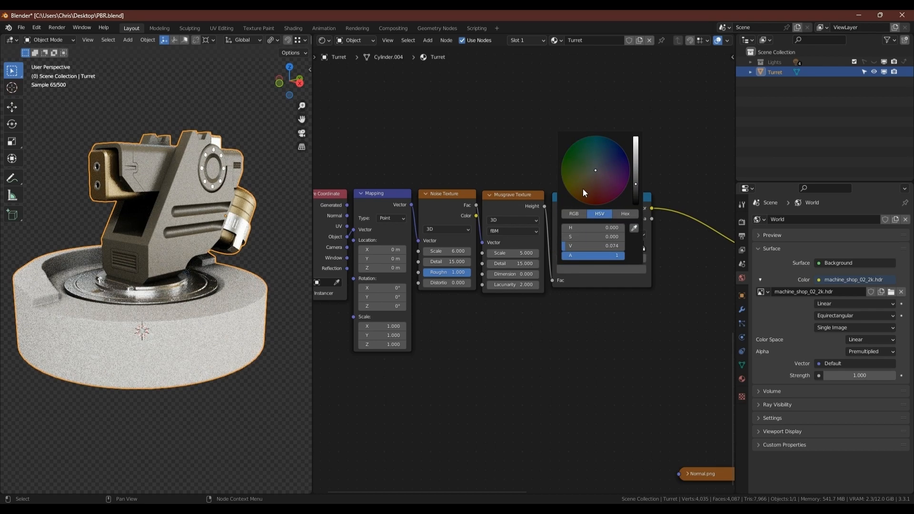
pyautogui.click(583, 189)
# Step: Color the ColorRamp's third stop light orange, with hue about 0.06 and value about 0.71
pyautogui.click(617, 247)
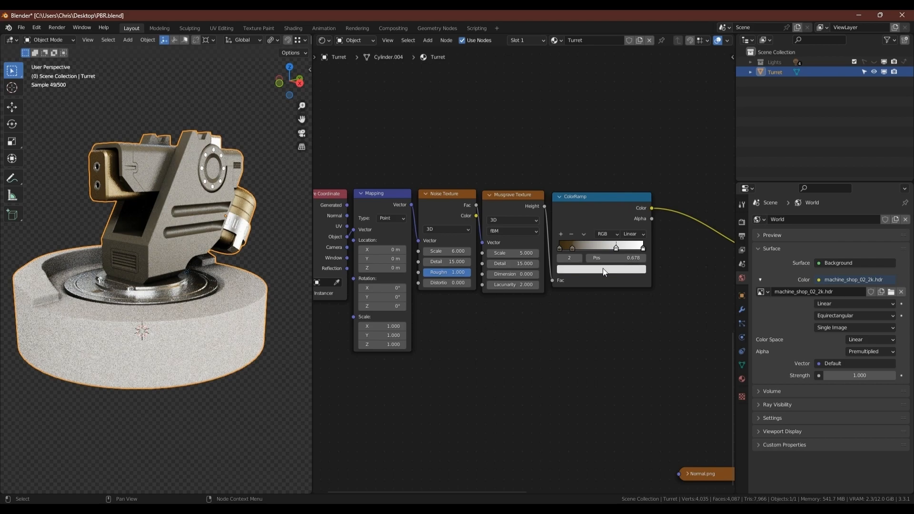
pyautogui.click(602, 269)
pyautogui.click(591, 180)
pyautogui.click(588, 185)
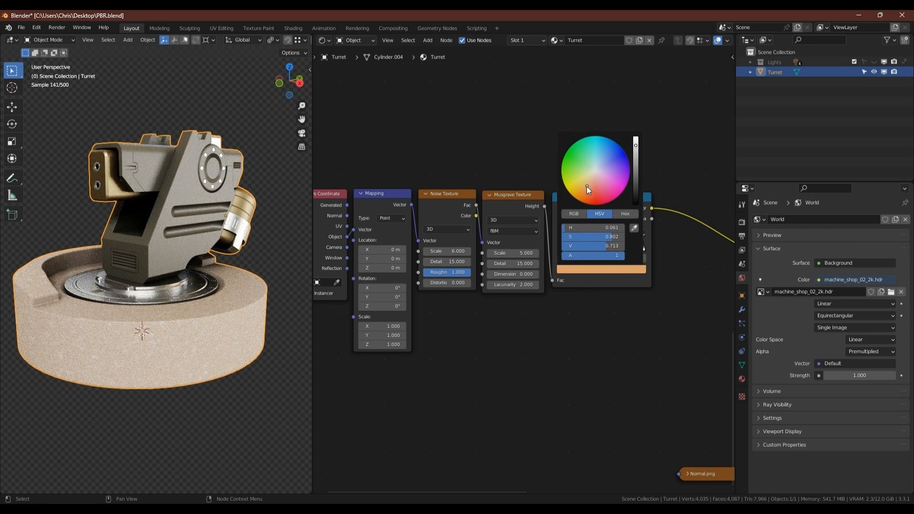
# Step: Color the ColorRamp's last stop tan, with hue about 0.09, saturation about 0.63 and value about 0.47
pyautogui.click(644, 249)
pyautogui.click(639, 269)
pyautogui.click(592, 178)
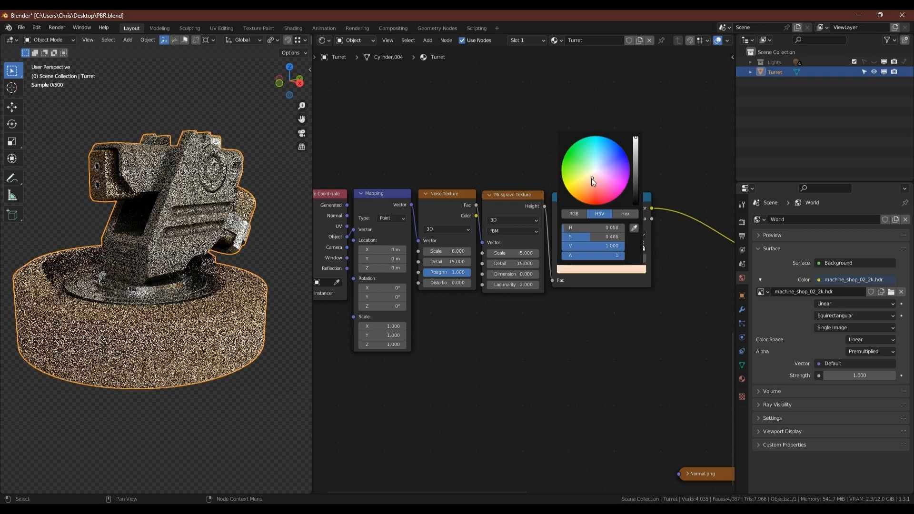
pyautogui.click(588, 180)
pyautogui.click(637, 151)
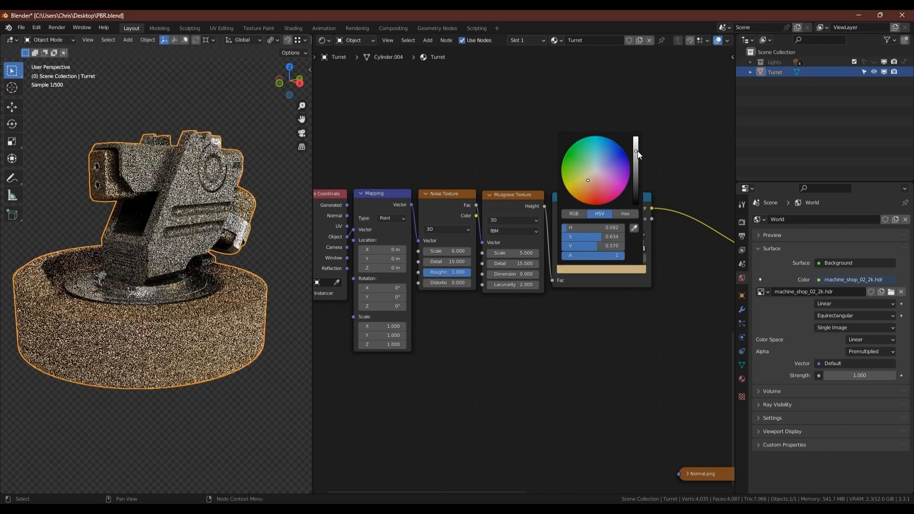
pyautogui.moveTo(638, 150); pyautogui.dragTo(636, 156)
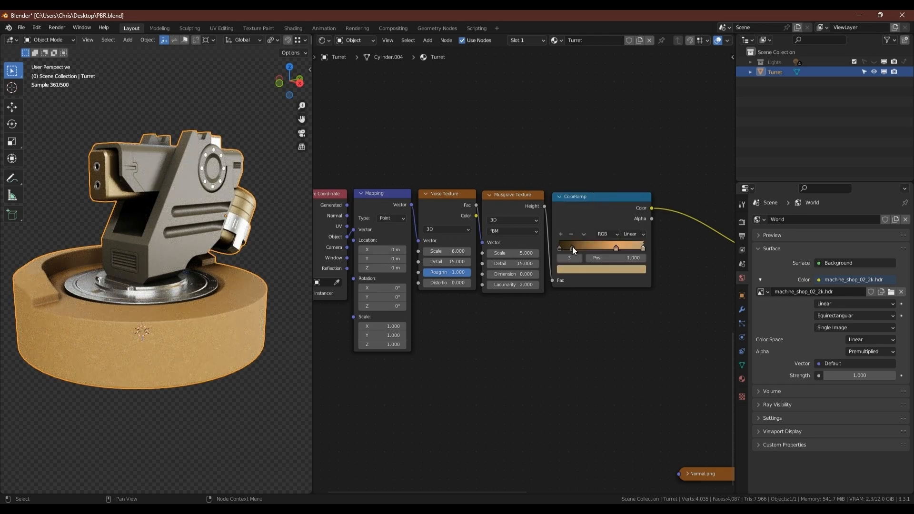
# Step: Move the ColorRamp's second stop to about 0.195 and fine-tune the brightness of its dark brown color
pyautogui.moveTo(572, 247)
pyautogui.mouseDown()
pyautogui.moveTo(593, 247)
pyautogui.moveTo(565, 248)
pyautogui.mouseUp()
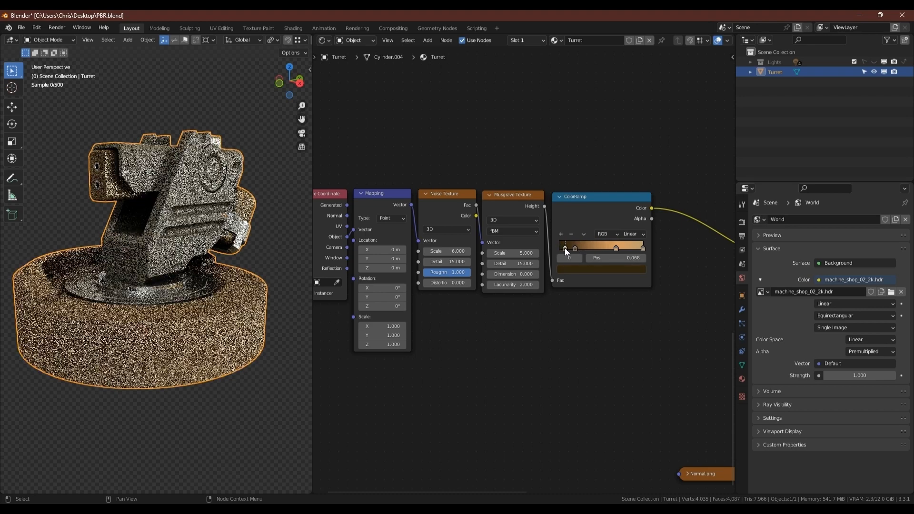
pyautogui.click(586, 270)
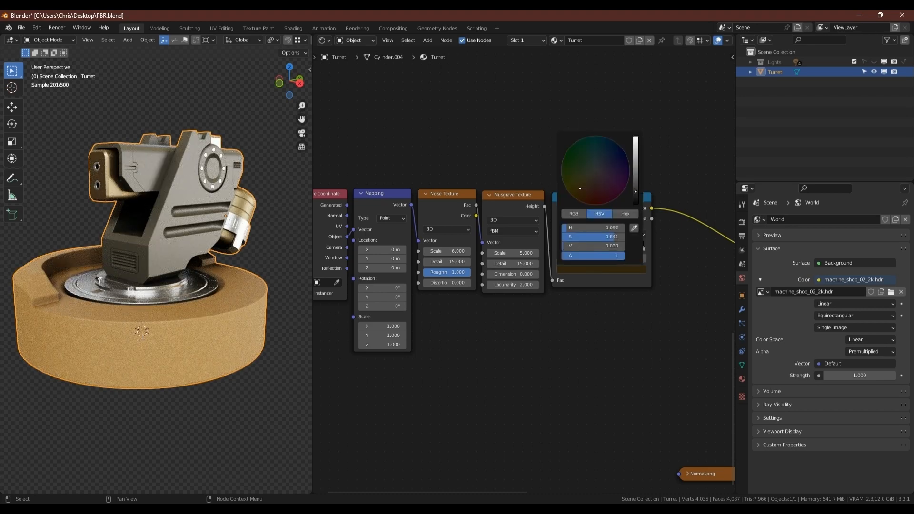
pyautogui.click(577, 248)
pyautogui.click(584, 269)
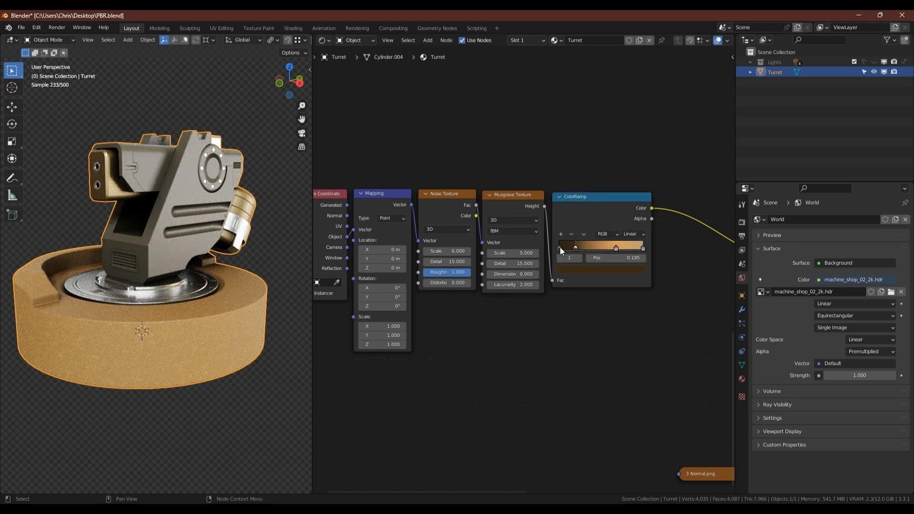
pyautogui.click(560, 248)
pyautogui.click(575, 248)
pyautogui.click(586, 269)
pyautogui.moveTo(634, 193); pyautogui.dragTo(635, 189)
# Step: Increase the saturation of the tan color on the ColorRamp's last stop
pyautogui.click(616, 248)
pyautogui.click(643, 248)
pyautogui.click(637, 269)
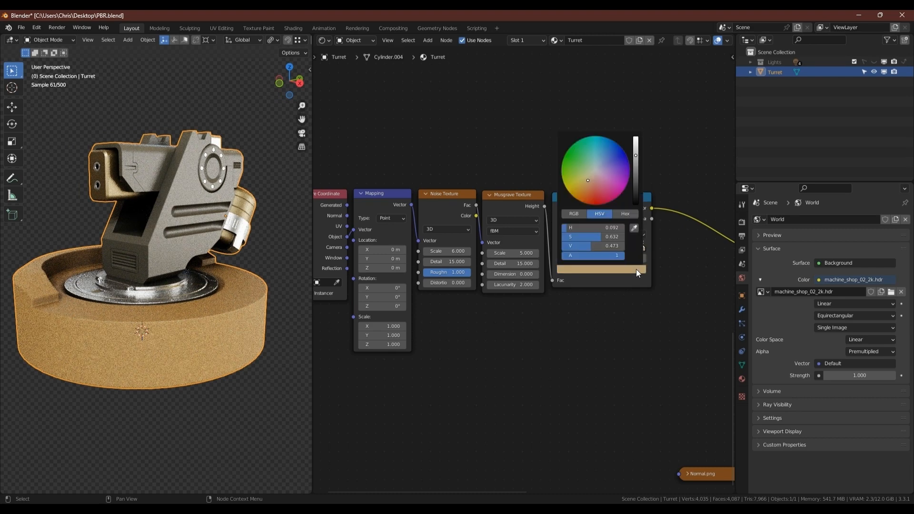
pyautogui.moveTo(604, 236); pyautogui.dragTo(614, 236)
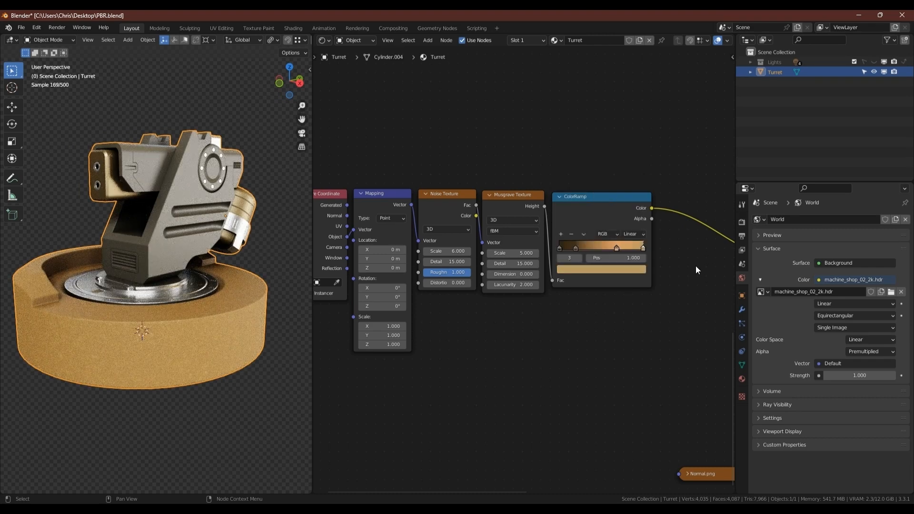
# Step: Set the Roughness of the lower Principled BSDF to 0.68
pyautogui.scroll(-2, 488, 216)
pyautogui.moveTo(550, 313); pyautogui.dragTo(321, 227, button='middle')
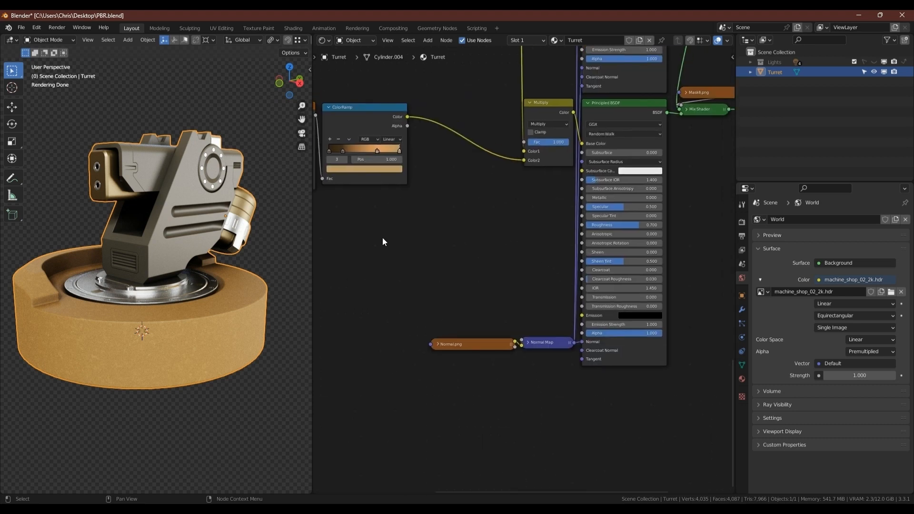
pyautogui.doubleClick(629, 224)
pyautogui.write('0.68')
pyautogui.press('Return')
# Step: Add a Voronoi Texture below the Noise Texture and feed its Vector input from the Mapping node
pyautogui.moveTo(413, 266); pyautogui.dragTo(657, 248, button='middle')
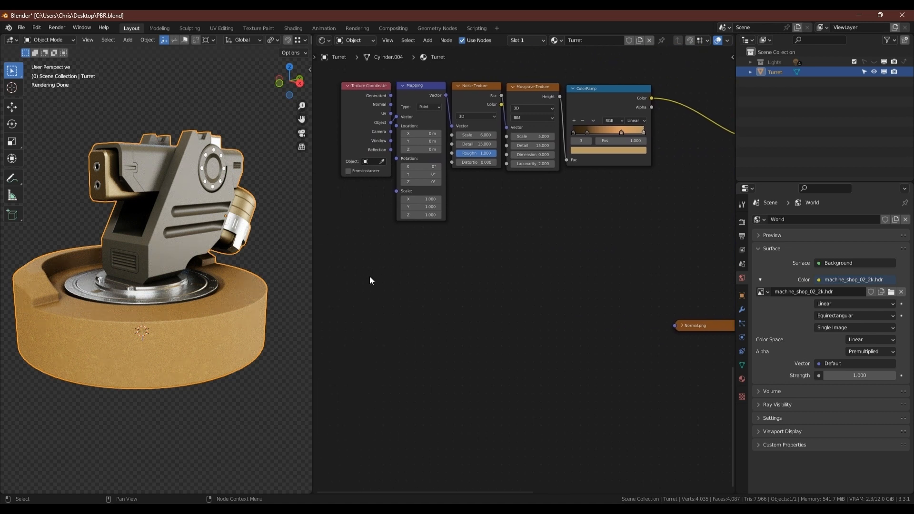
pyautogui.hotkey('shift', 'a')
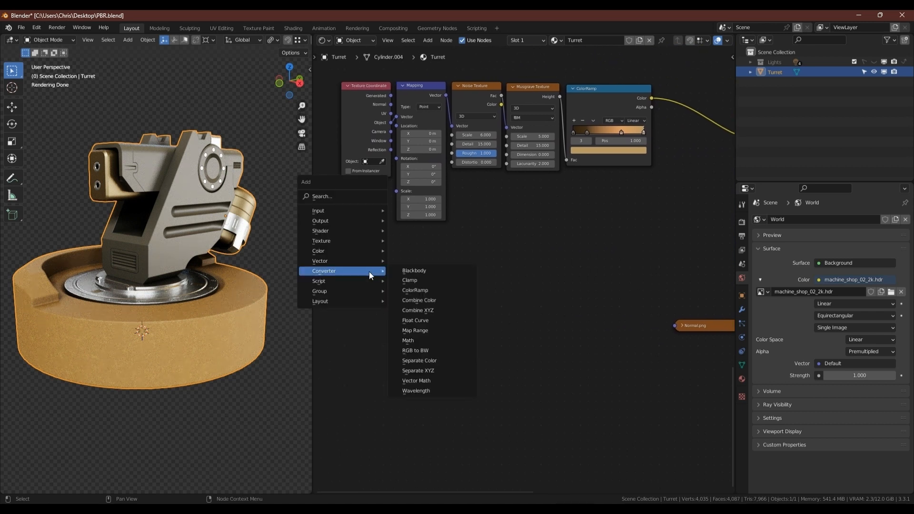
pyautogui.moveTo(347, 247)
pyautogui.click(429, 376)
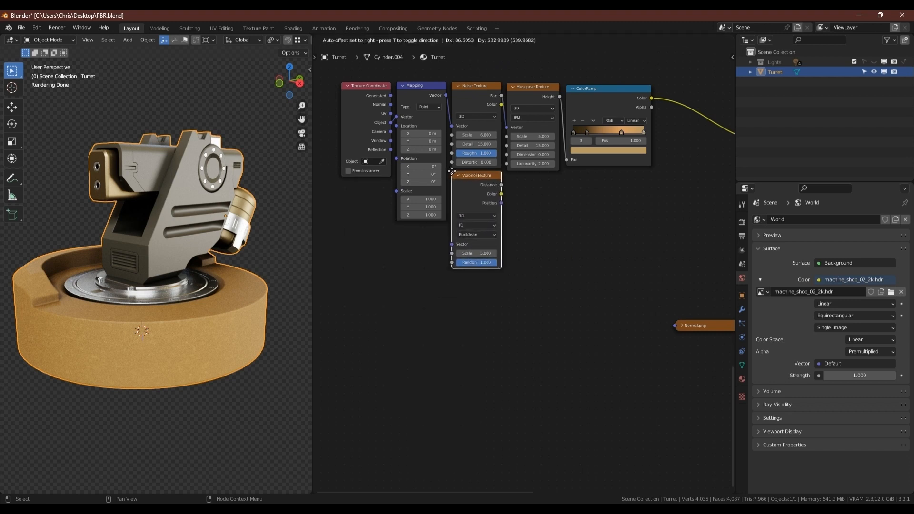
pyautogui.click(452, 171)
pyautogui.moveTo(526, 237); pyautogui.dragTo(507, 217, button='middle')
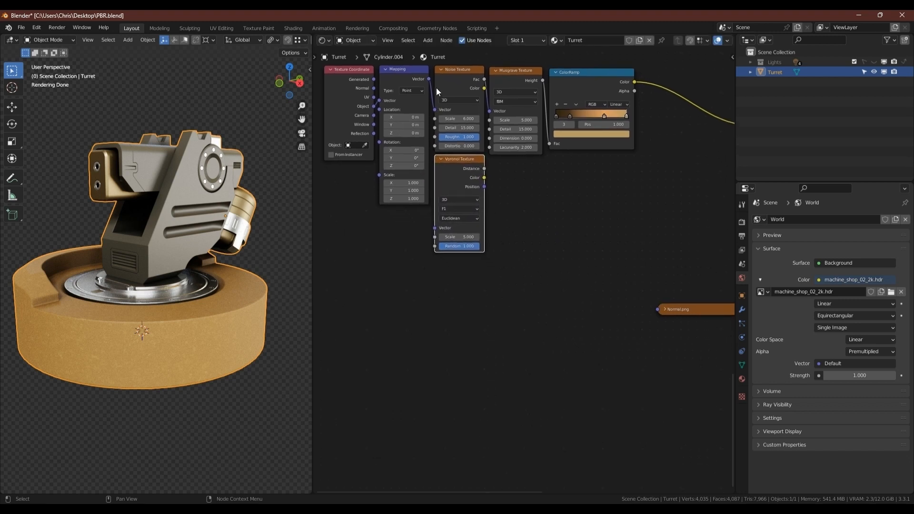
pyautogui.moveTo(429, 79); pyautogui.dragTo(438, 228)
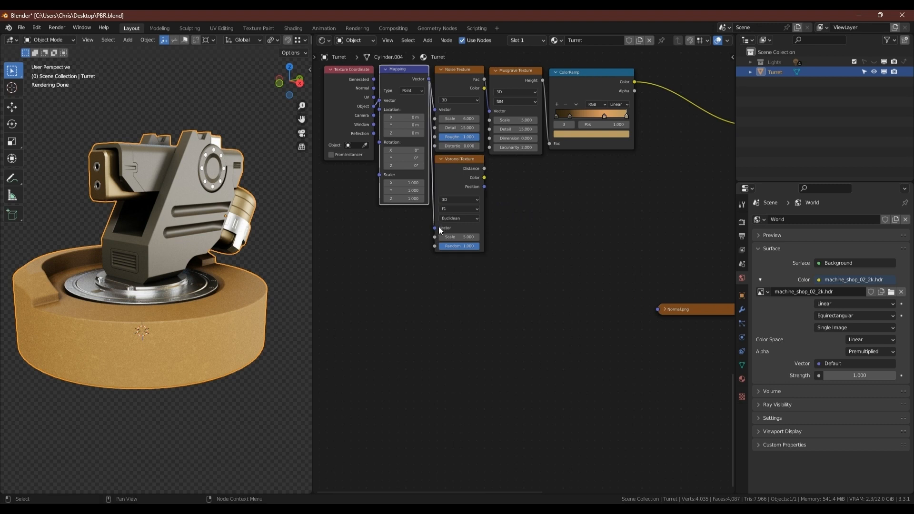
# Step: Set the Voronoi Texture's Scale to 500
pyautogui.click(462, 237)
pyautogui.write('500')
pyautogui.press('Return')
# Step: Add a Bump node beside the Voronoi Texture and connect the Voronoi Distance output to its Height
pyautogui.hotkey('shift', 'a')
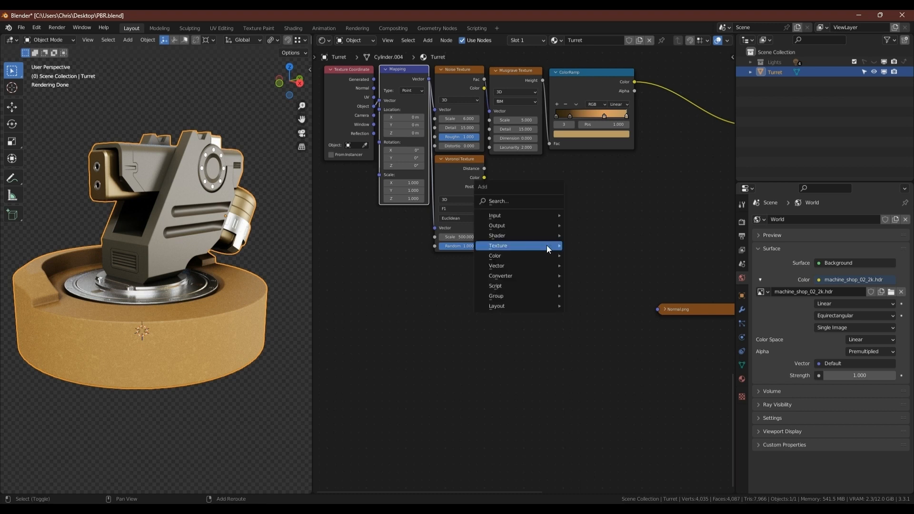
pyautogui.write('bu')
pyautogui.click(531, 224)
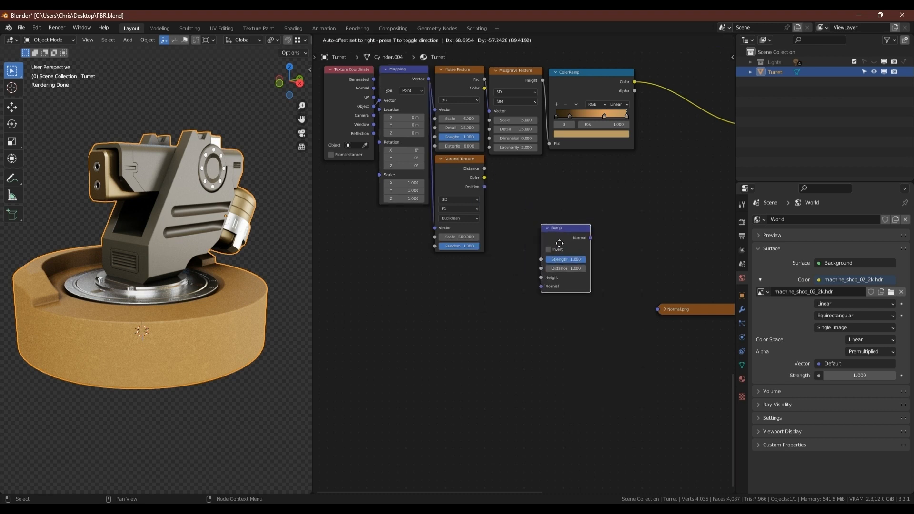
pyautogui.click(519, 264)
pyautogui.moveTo(484, 168); pyautogui.dragTo(498, 284)
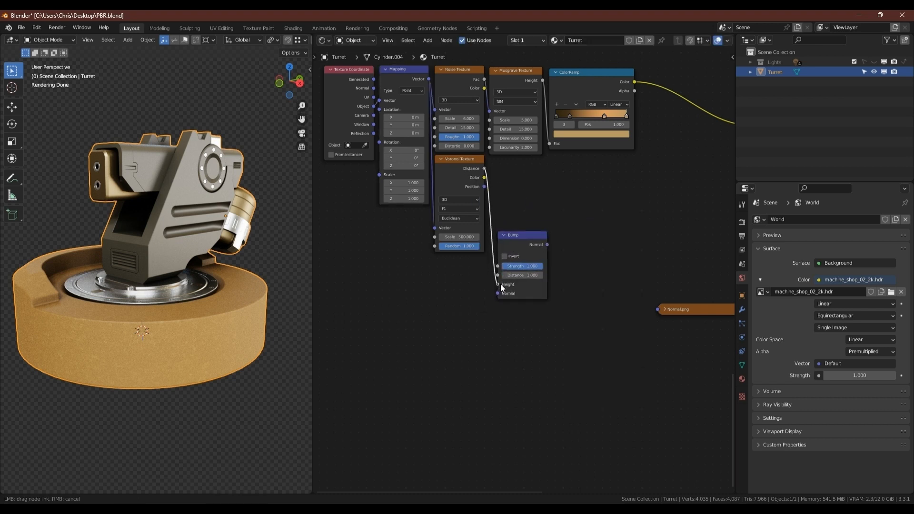
# Step: Route the Normal Map through the Bump node's Normal input and into the lower Principled BSDF's Normal
pyautogui.moveTo(621, 280); pyautogui.dragTo(526, 264, button='middle')
pyautogui.moveTo(706, 292); pyautogui.dragTo(405, 278)
pyautogui.moveTo(452, 229); pyautogui.dragTo(695, 292)
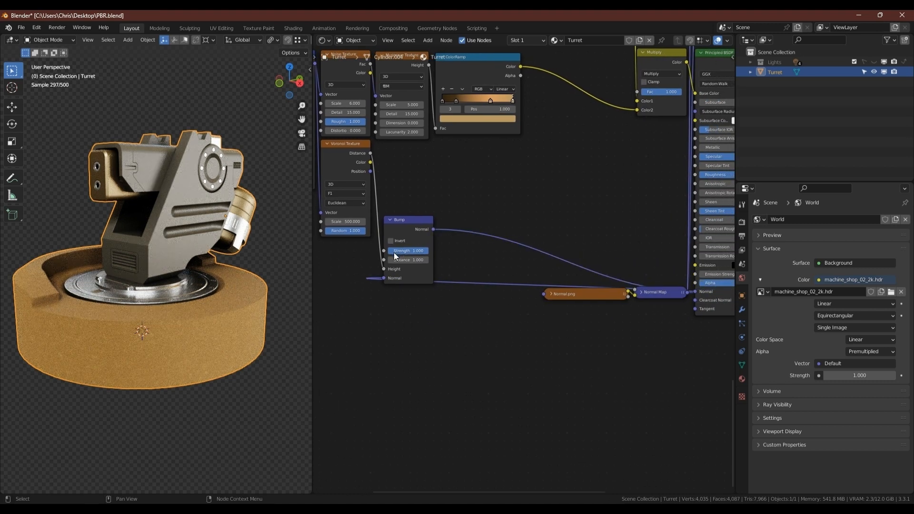
# Step: Set the Bump node's Strength to 0.3 and turn on Invert
pyautogui.keyDown('ctrl'); pyautogui.hscroll(-1, 496, 492); pyautogui.keyUp('ctrl')
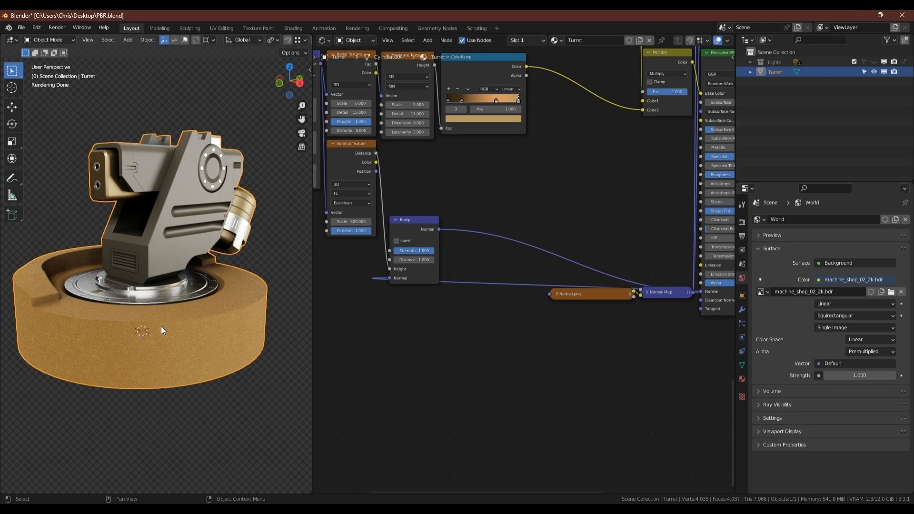
pyautogui.scroll(5, 161, 327)
pyautogui.scroll(1, 163, 327)
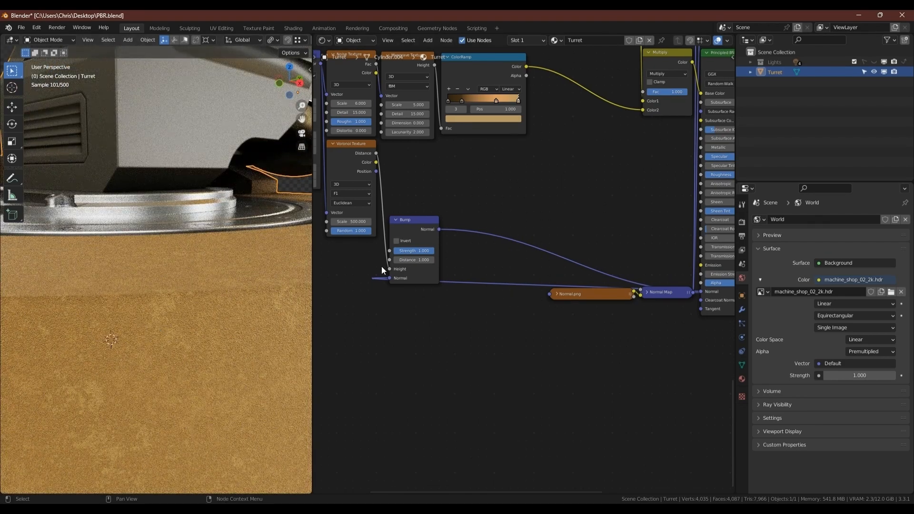
pyautogui.click(419, 250)
pyautogui.write('0.3')
pyautogui.press('Return')
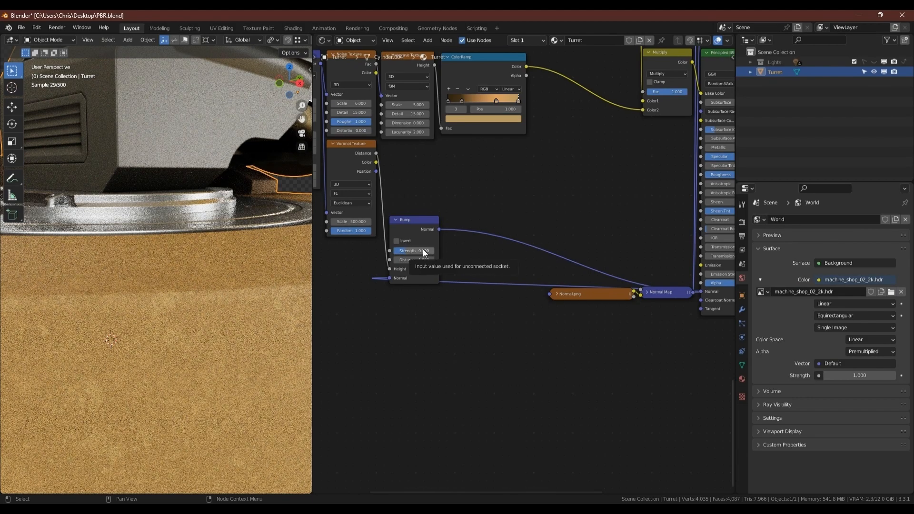
pyautogui.click(397, 242)
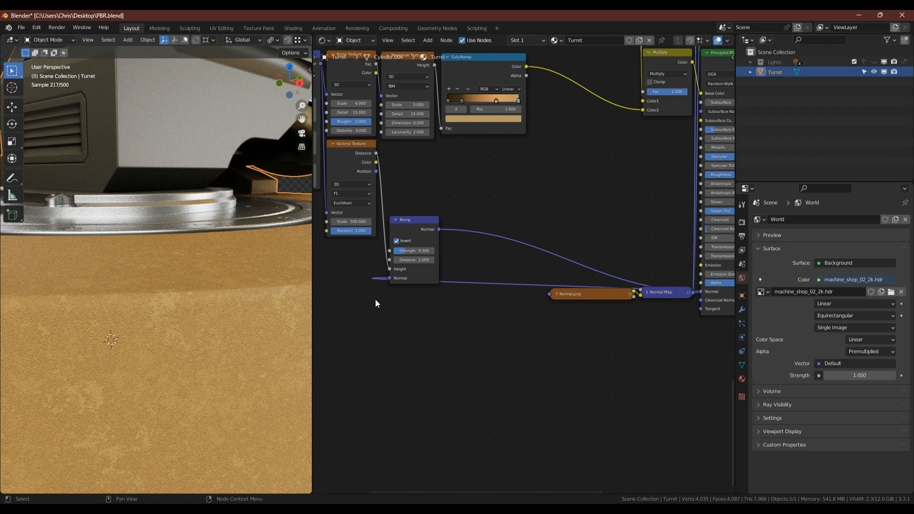
# Step: Add a Noise Texture directly below the Voronoi Texture and shift the Bump node aside to make room
pyautogui.moveTo(375, 300); pyautogui.dragTo(424, 292, button='middle')
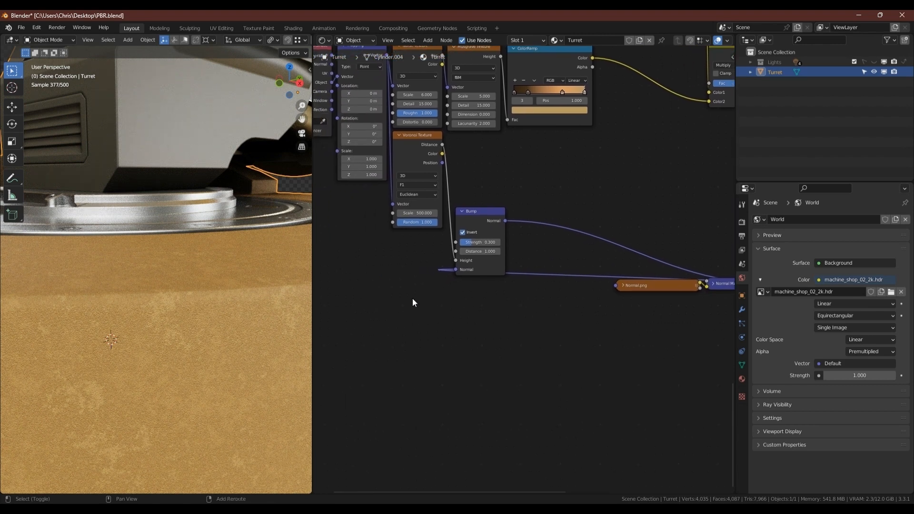
pyautogui.hotkey('shift', 'a')
pyautogui.moveTo(370, 342)
pyautogui.click(475, 303)
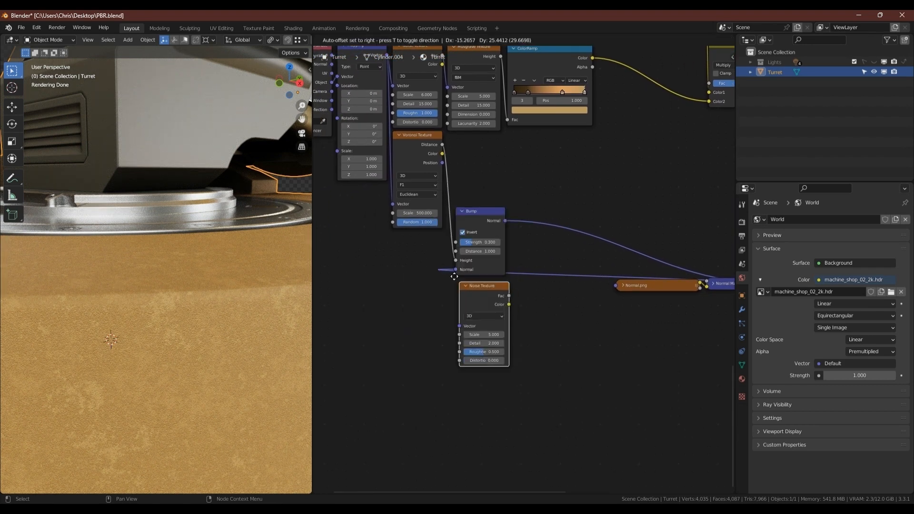
pyautogui.click(394, 233)
pyautogui.hotkey('ctrl', 'z')
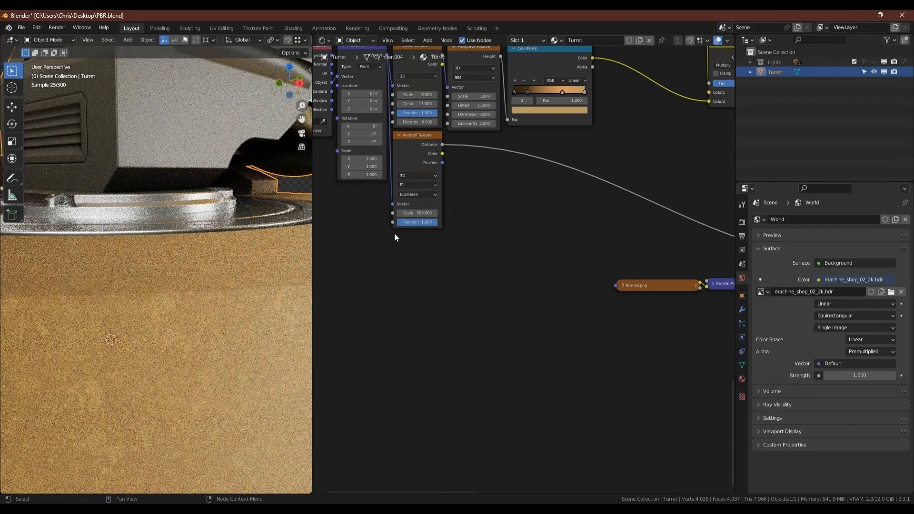
pyautogui.hotkey('ctrl', 'shift', 'z')
pyautogui.moveTo(491, 295); pyautogui.dragTo(375, 249)
pyautogui.moveTo(478, 211); pyautogui.dragTo(514, 209)
pyautogui.moveTo(377, 246); pyautogui.dragTo(418, 236)
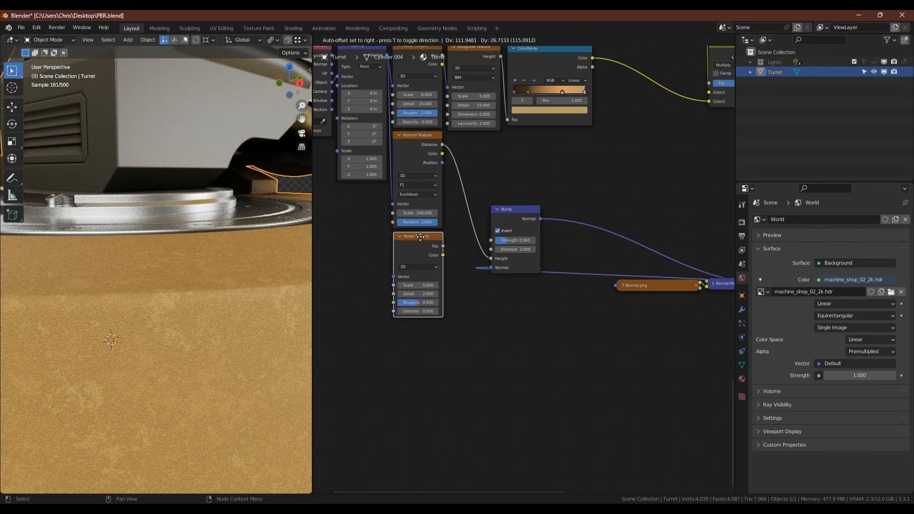
# Step: Set the new Noise Texture's Scale to 15, Detail to 15 and Roughness to 0.6
pyautogui.doubleClick(422, 286)
pyautogui.write('15')
pyautogui.press('Tab')
pyautogui.write('15')
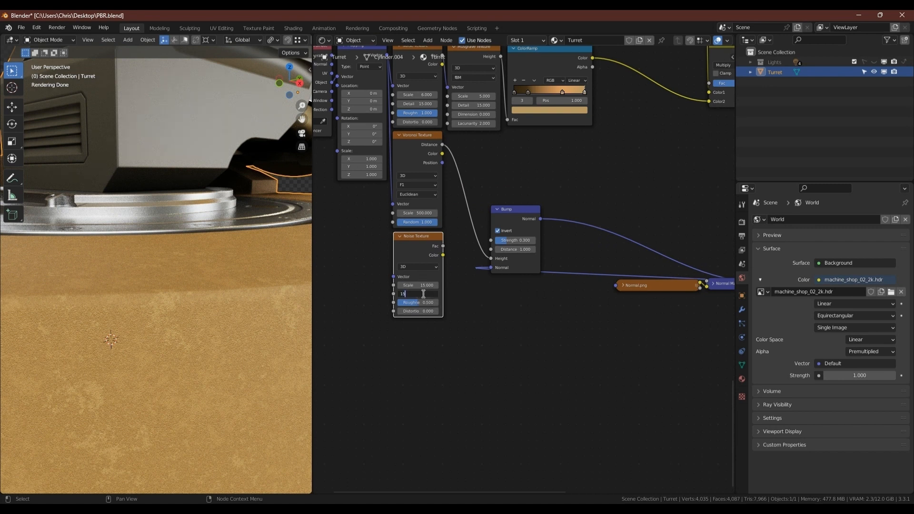
pyautogui.press('Tab')
pyautogui.write('0')
# Step: Duplicate the Bump node into the normal chain with Invert off, and drive its Height from the lower Noise Texture's Fac
pyautogui.click(520, 226)
pyautogui.hotkey('shift', 'd')
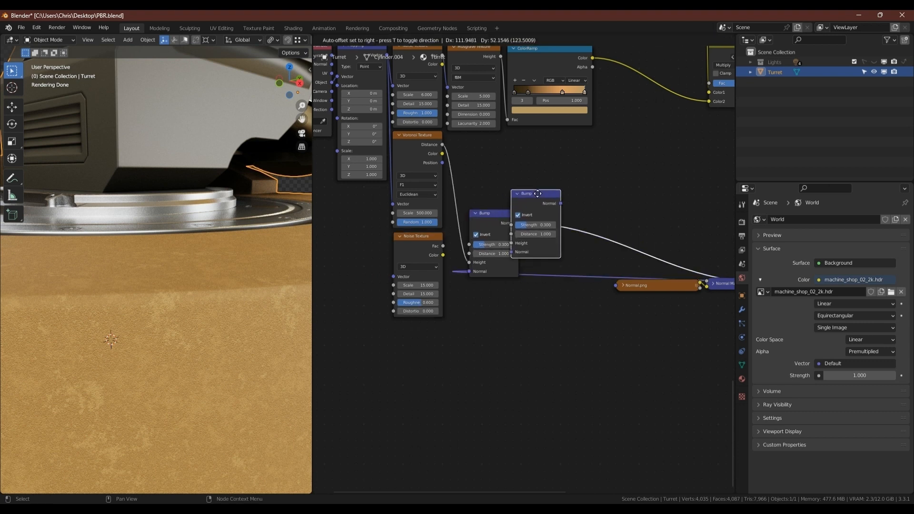
pyautogui.click(550, 213)
pyautogui.click(531, 234)
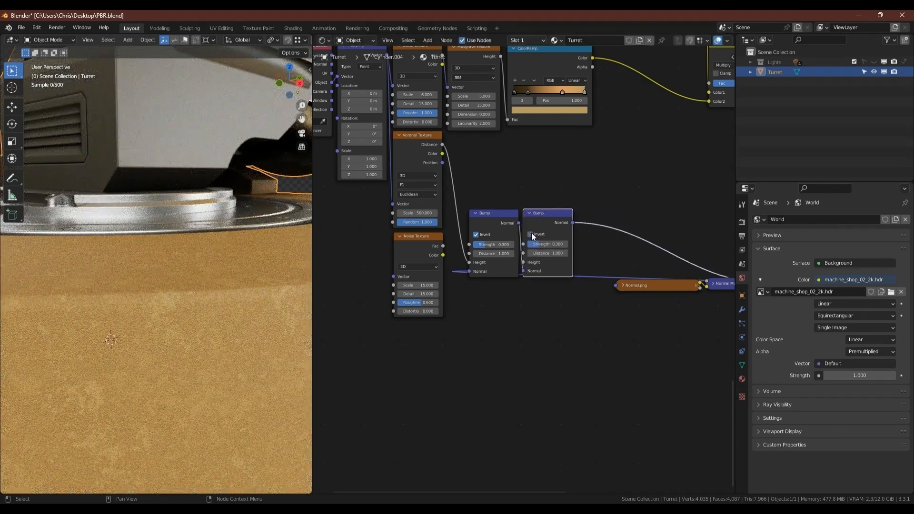
pyautogui.moveTo(444, 247); pyautogui.dragTo(524, 261)
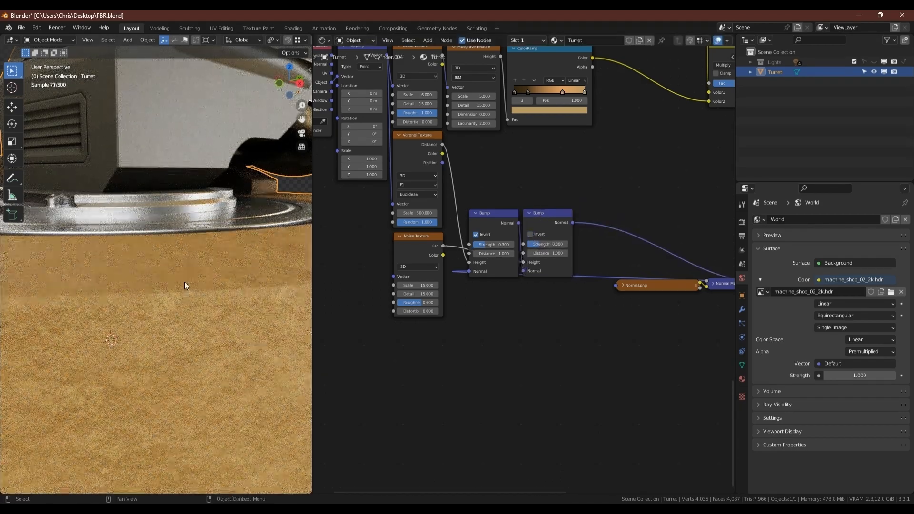
pyautogui.moveTo(185, 283); pyautogui.dragTo(180, 281, button='middle')
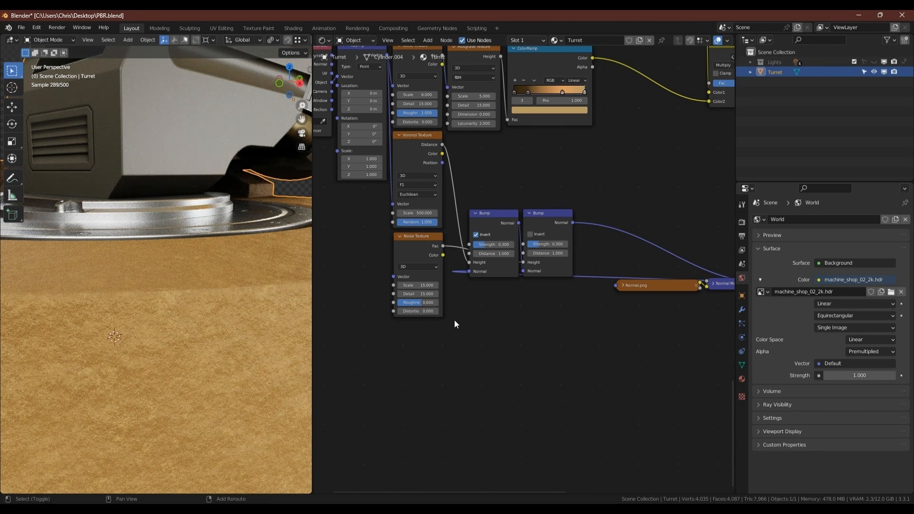
# Step: Add another Noise Texture at the bottom of the texture node column
pyautogui.hotkey('shift', 'a')
pyautogui.click(500, 412)
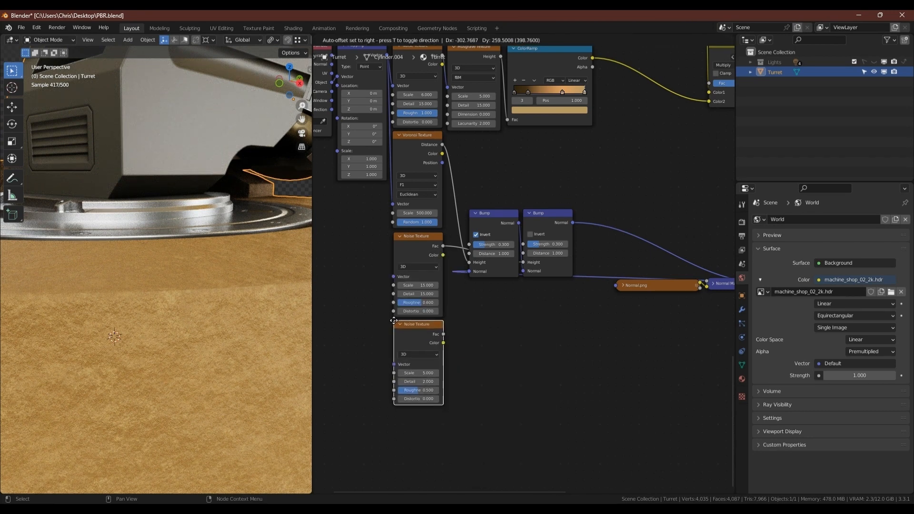
pyautogui.click(377, 313)
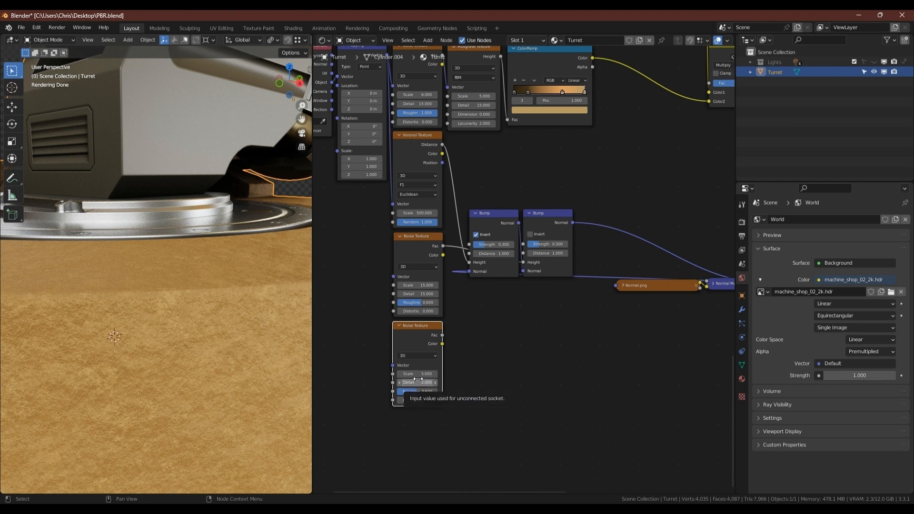
# Step: Set the bottom Noise Texture's Scale to 8, Detail to 0 and Roughness to 0.5
pyautogui.doubleClick(423, 374)
pyautogui.write('8')
pyautogui.press('Return')
pyautogui.doubleClick(424, 382)
pyautogui.write('0')
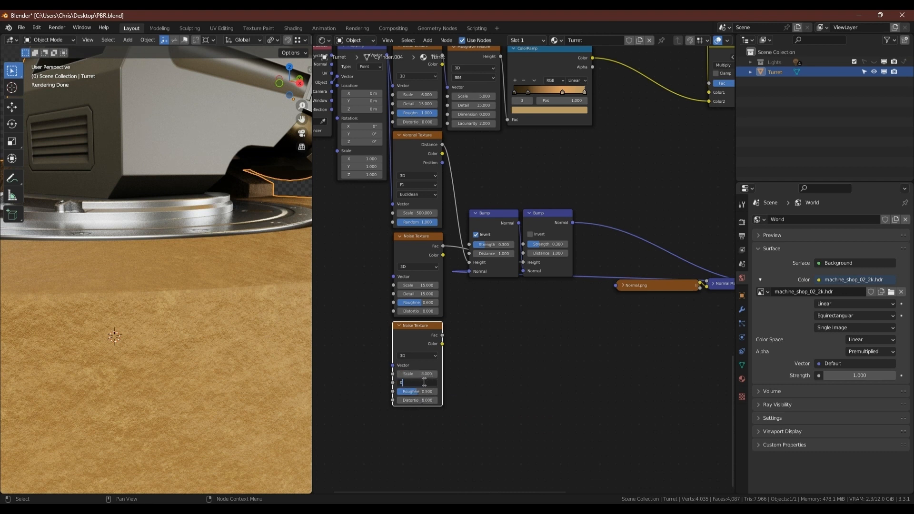
pyautogui.press('Return')
pyautogui.doubleClick(421, 392)
pyautogui.write('0')
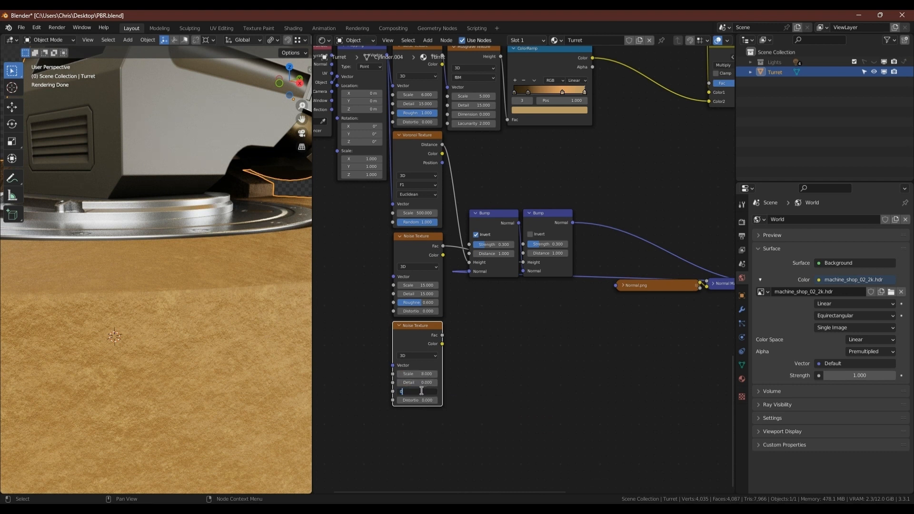
pyautogui.write('.5')
pyautogui.press('Return')
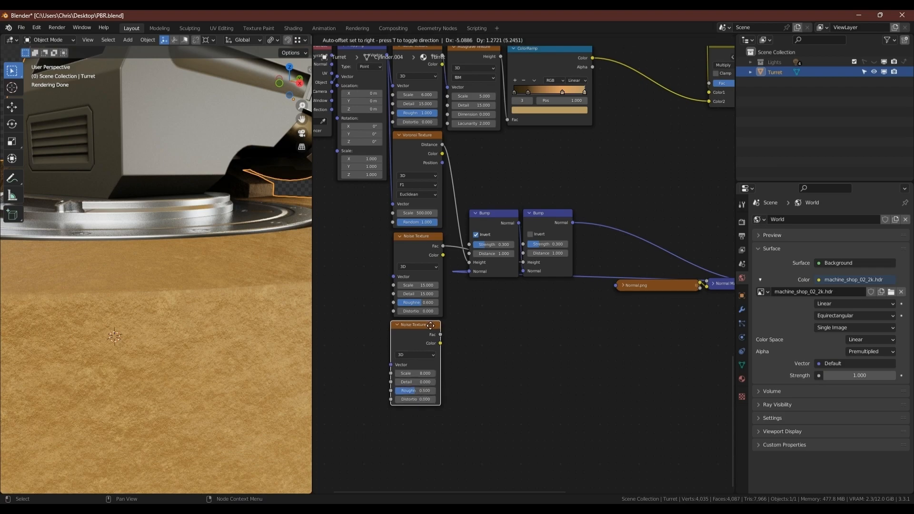
# Step: Duplicate the second Bump node to the end of the chain and connect the bottom Noise Texture's Fac to its Height
pyautogui.click(543, 213)
pyautogui.hotkey('shift', 'd')
pyautogui.click(596, 214)
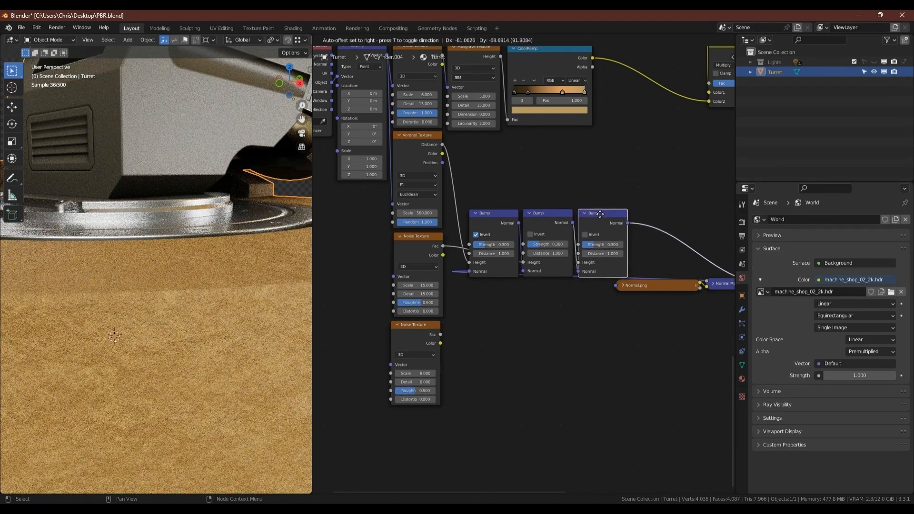
pyautogui.moveTo(440, 335); pyautogui.dragTo(577, 263)
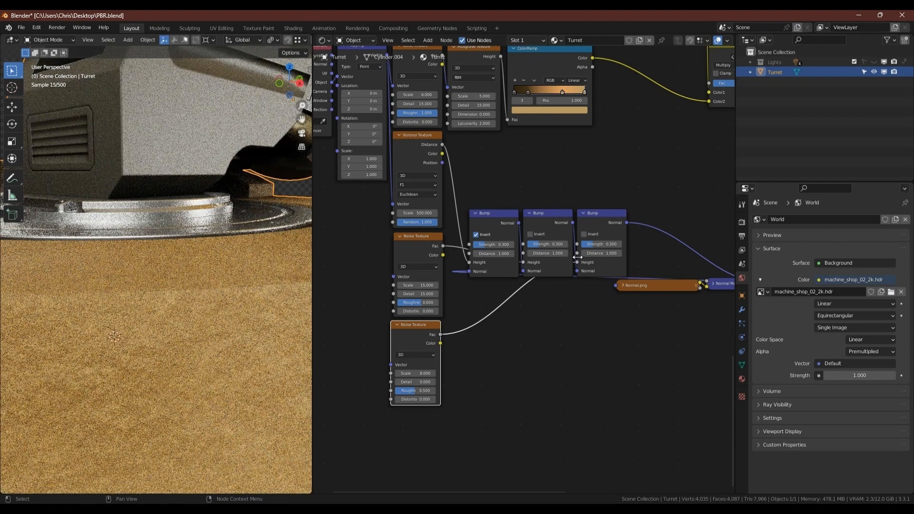
# Step: Set the third Bump node's Strength to 0.15 and inspect the effect on the turret's base
pyautogui.click(598, 244)
pyautogui.write('0.15')
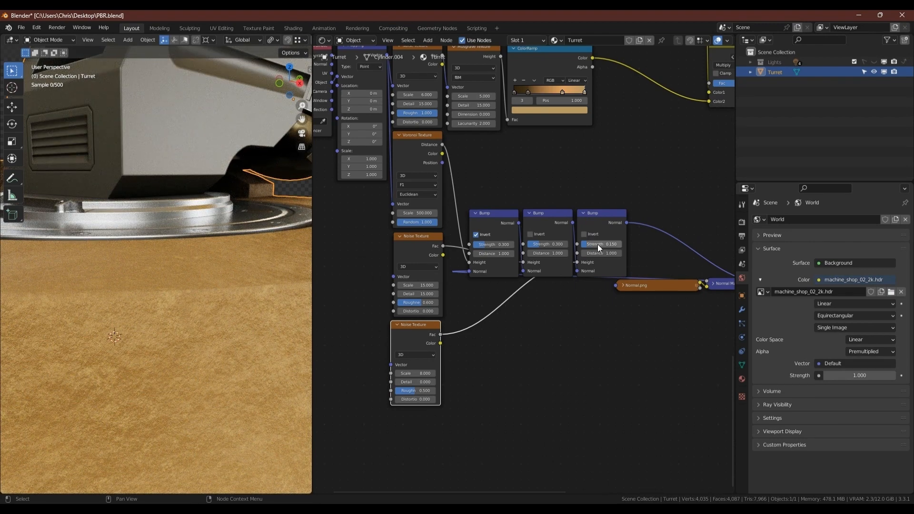
pyautogui.scroll(-3, 256, 304)
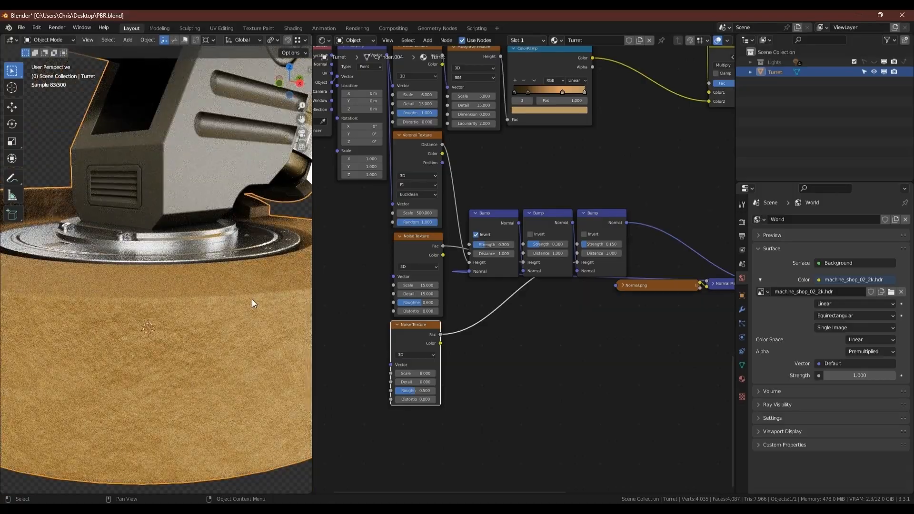
pyautogui.moveTo(222, 272); pyautogui.dragTo(249, 277, button='middle')
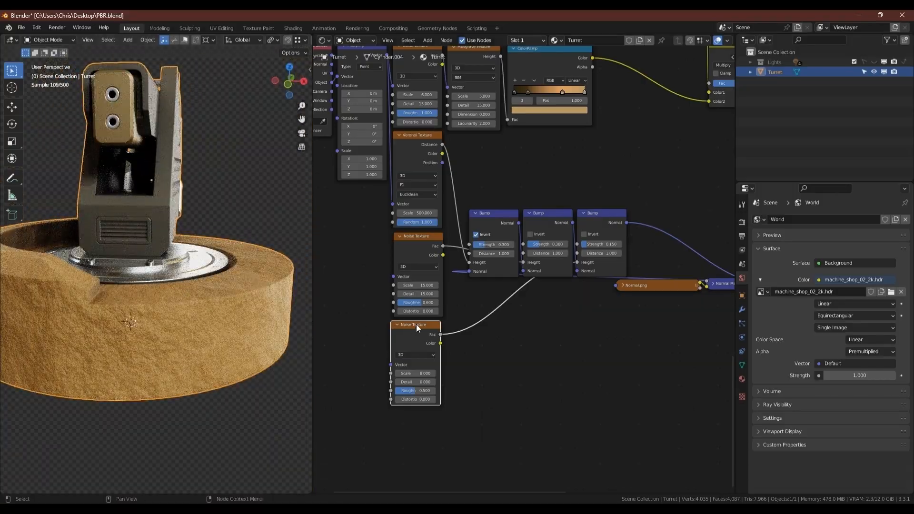
# Step: Align the bottom Noise Texture with its column and connect the Mapping node's Vector to both lower Noise Textures
pyautogui.moveTo(416, 325); pyautogui.dragTo(418, 324)
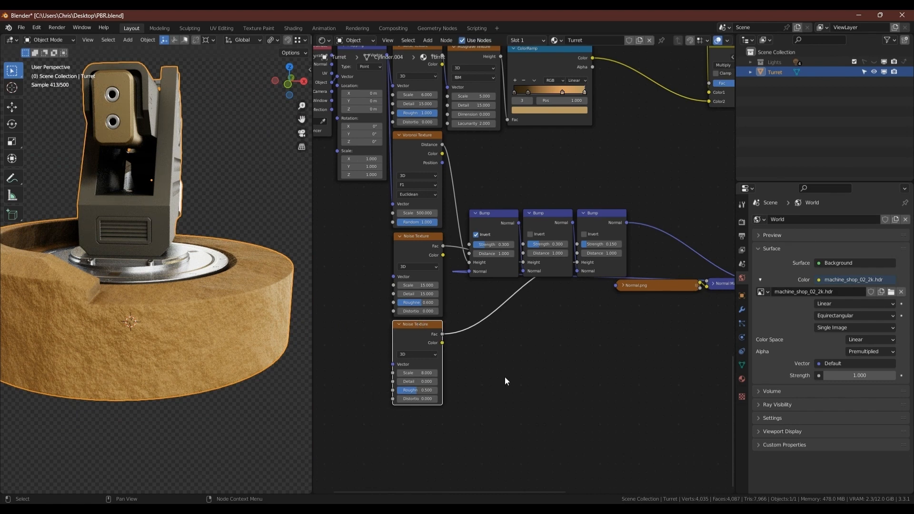
pyautogui.moveTo(412, 290); pyautogui.dragTo(411, 309, button='middle')
pyautogui.moveTo(386, 74); pyautogui.dragTo(393, 296)
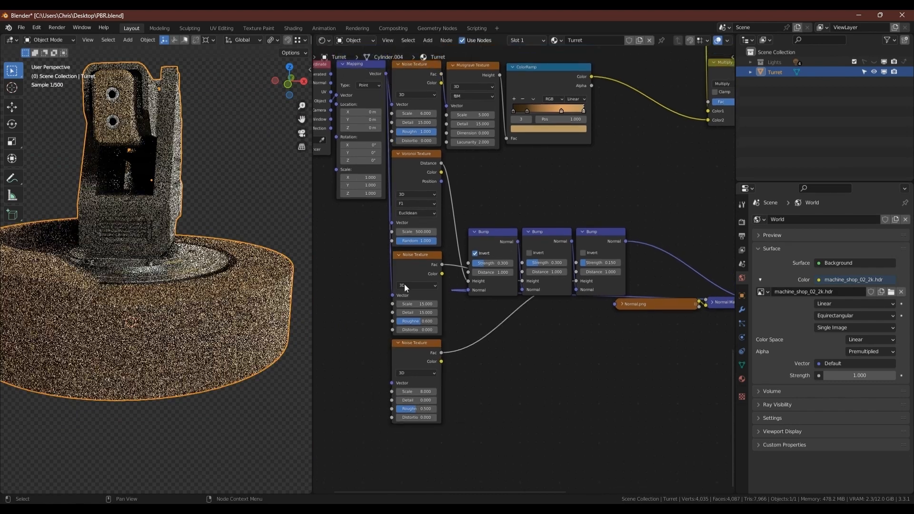
pyautogui.moveTo(386, 74); pyautogui.dragTo(392, 383)
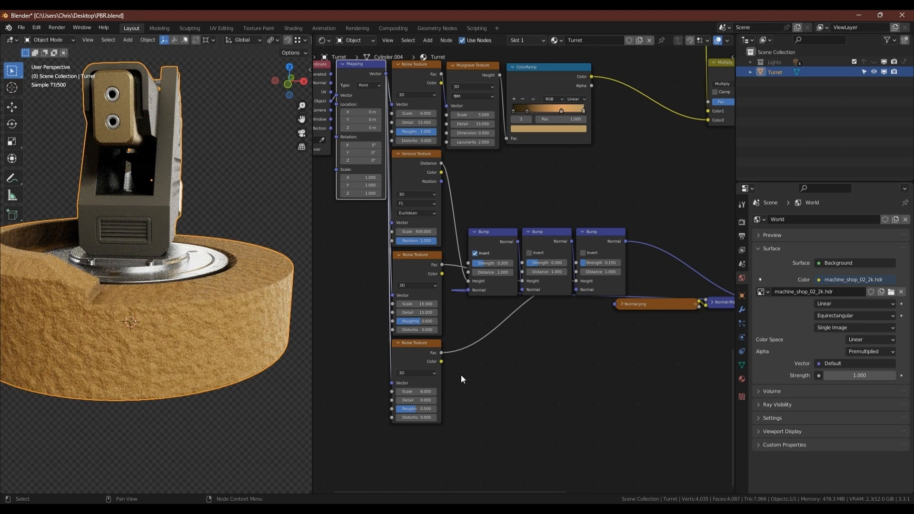
# Step: Duplicate the bottom Noise Texture below itself and set the copy's Scale to 10, Detail to 15 and Roughness to 0.55
pyautogui.click(411, 344)
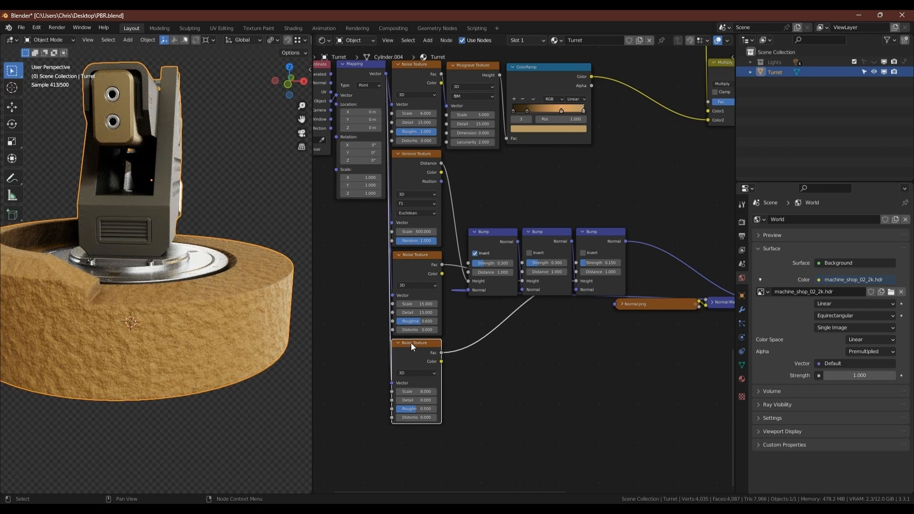
pyautogui.hotkey('shift', 'd')
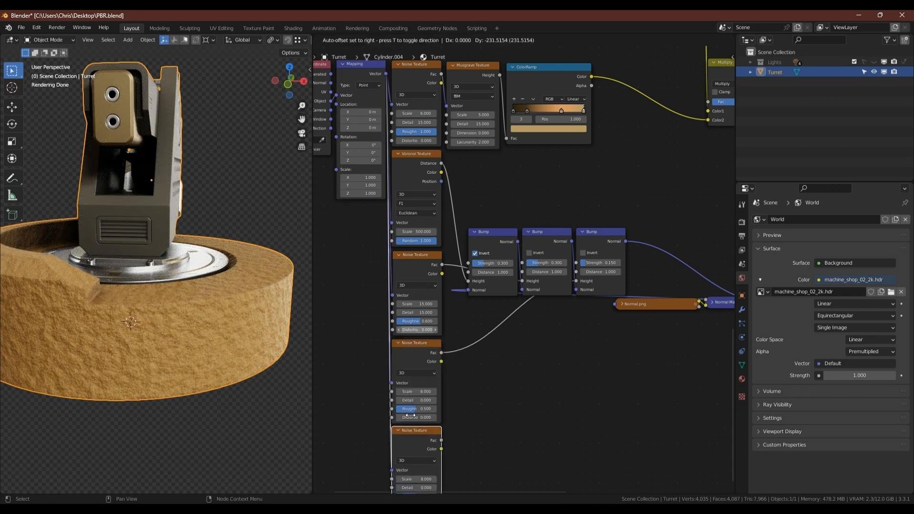
pyautogui.click(412, 416)
pyautogui.moveTo(413, 481); pyautogui.dragTo(399, 382, button='middle')
pyautogui.scroll(1, 399, 382)
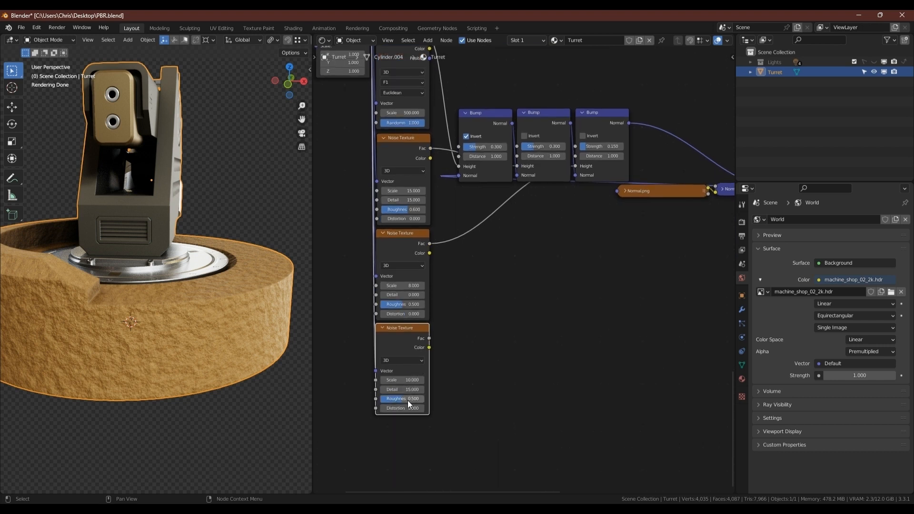
pyautogui.click(408, 401)
# Step: Add a Voronoi Texture beside the new Noise Texture, feed the noise into its Vector and set its Scale to 2
pyautogui.hotkey('shift', 'a')
pyautogui.moveTo(457, 364)
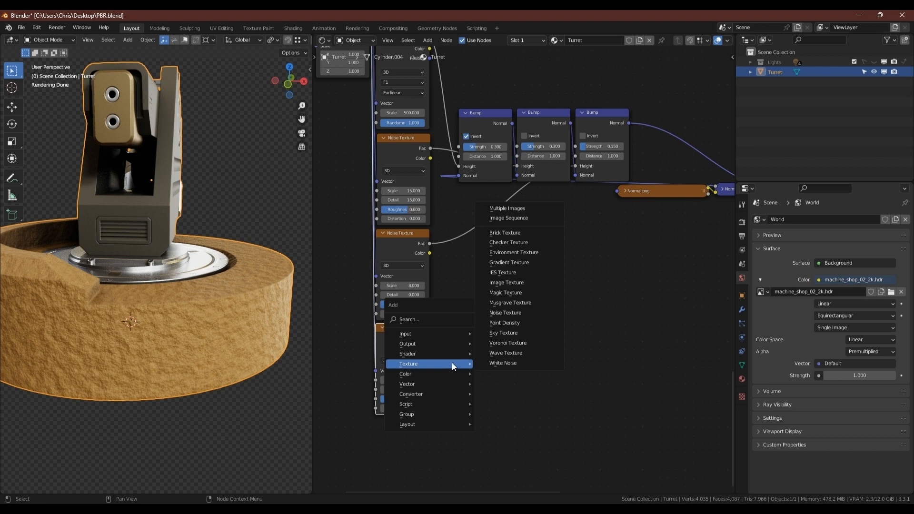
pyautogui.click(520, 343)
pyautogui.click(436, 328)
pyautogui.moveTo(429, 348); pyautogui.dragTo(435, 403)
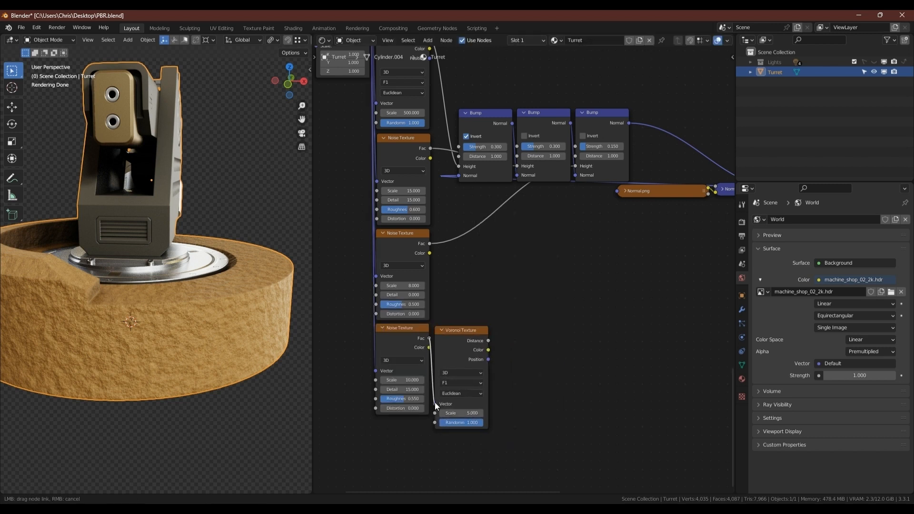
pyautogui.moveTo(460, 331); pyautogui.dragTo(459, 329)
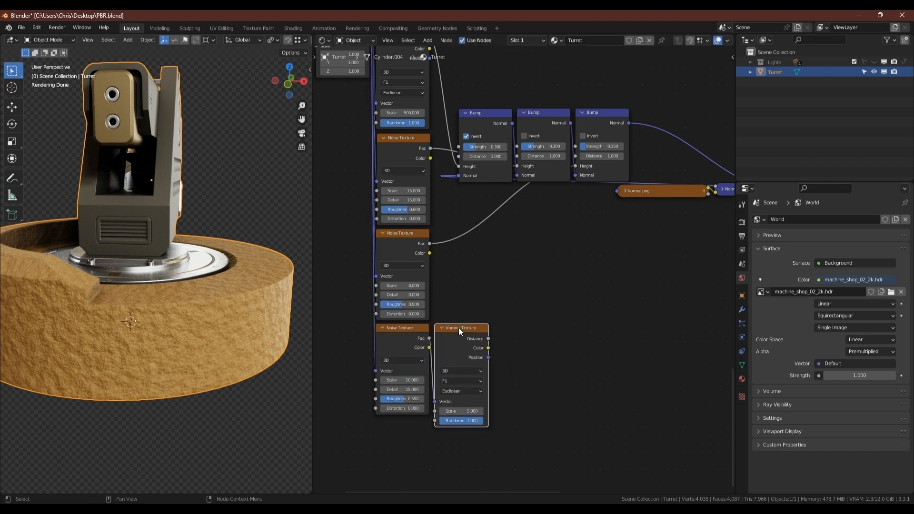
pyautogui.click(452, 411)
pyautogui.write('2')
# Step: Add a ColorRamp after the new Voronoi Texture and connect the Voronoi Distance to its Fac
pyautogui.hotkey('shift', 'a')
pyautogui.moveTo(507, 354)
pyautogui.click(590, 376)
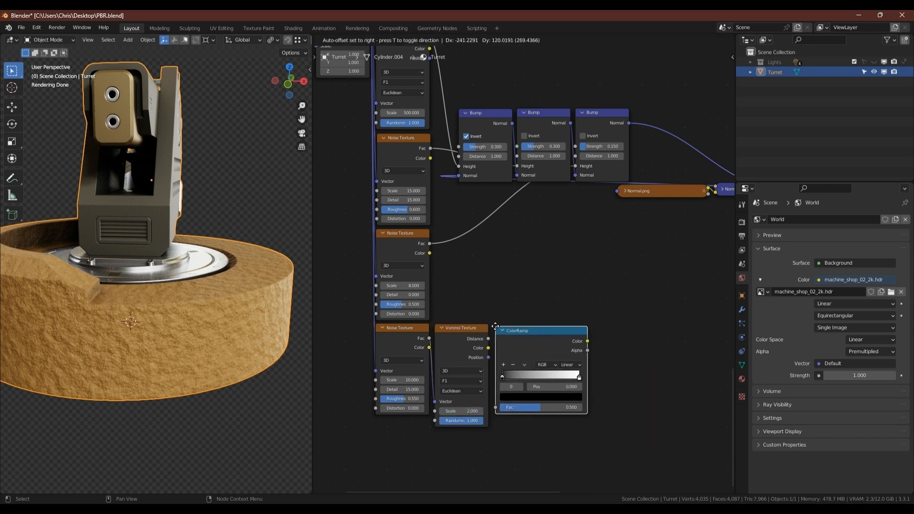
pyautogui.click(492, 326)
pyautogui.moveTo(489, 340); pyautogui.dragTo(496, 407)
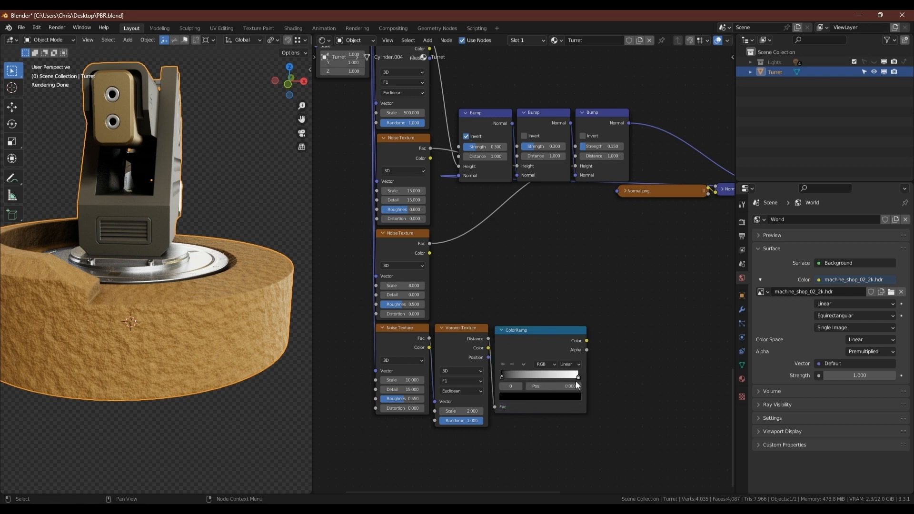
# Step: Preview the new ColorRamp, move its white stop to 0.078 and set the Voronoi Texture's feature to Distance to Edge
pyautogui.keyDown('ctrl'); pyautogui.keyDown('shift'); pyautogui.click(562, 333); pyautogui.keyUp('shift'); pyautogui.keyUp('ctrl')
pyautogui.moveTo(578, 377); pyautogui.dragTo(508, 379)
pyautogui.click(475, 381)
pyautogui.click(469, 416)
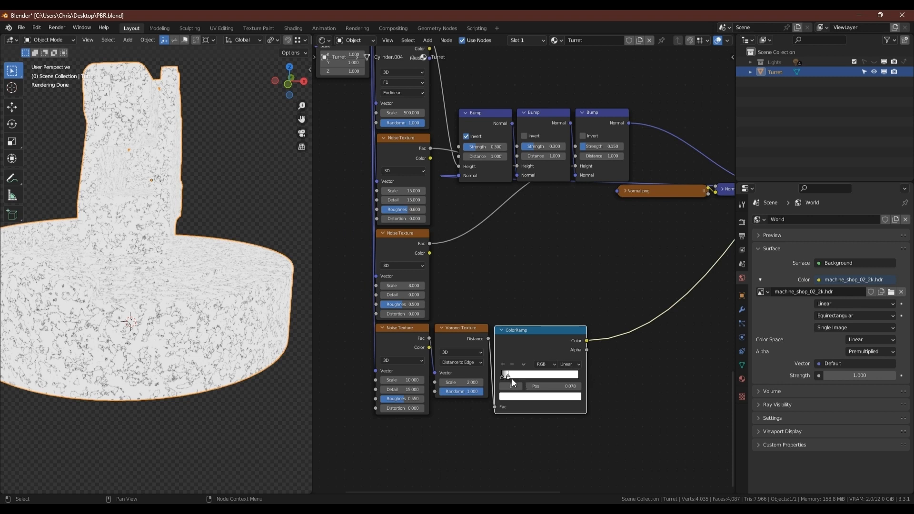
# Step: Duplicate the Noise, Voronoi and ColorRamp row directly below itself and set the copied Noise Texture's Scale to 3
pyautogui.moveTo(361, 397); pyautogui.dragTo(546, 334)
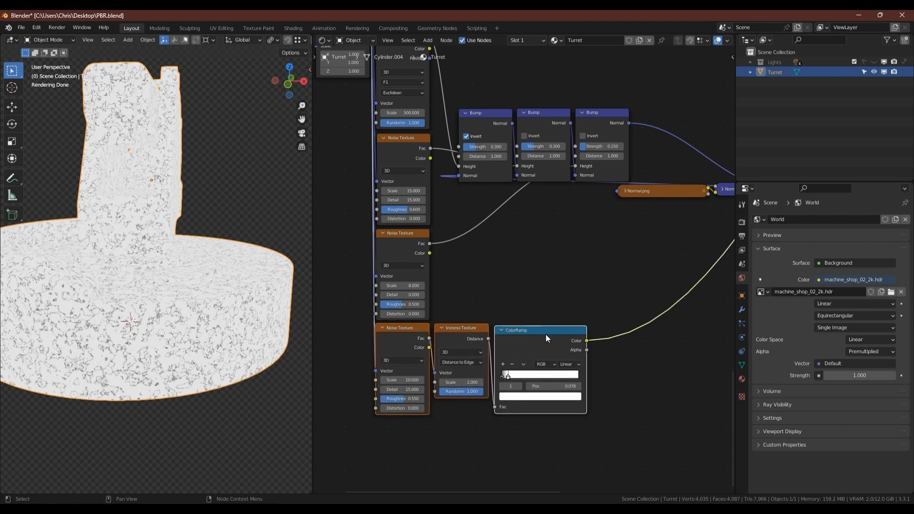
pyautogui.hotkey('shift', 'd')
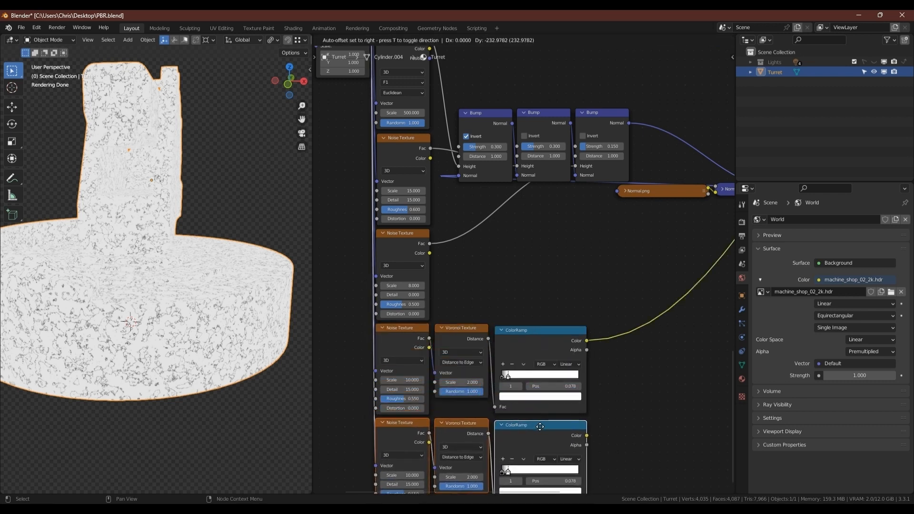
pyautogui.click(540, 427)
pyautogui.moveTo(522, 392); pyautogui.dragTo(513, 307, button='middle')
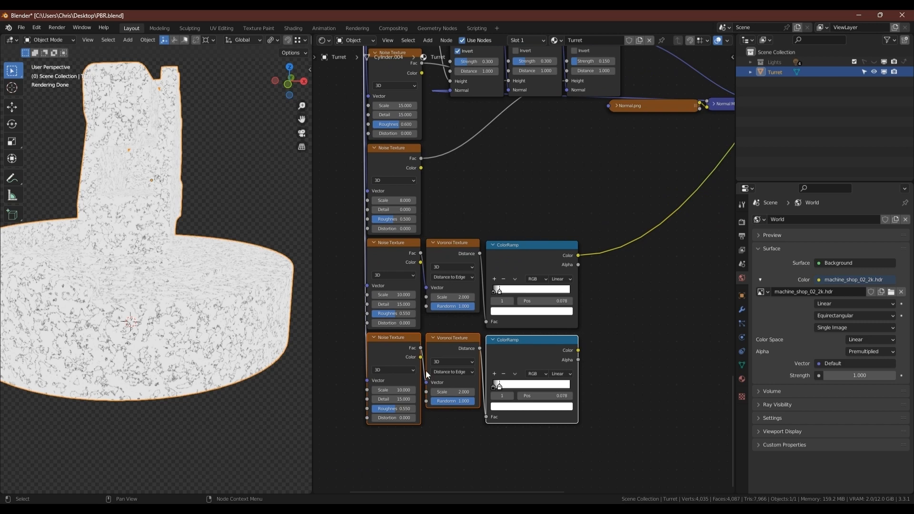
# Step: Preview the lower ColorRamp, move its black stop to 0.098 and align the node with its row
pyautogui.keyDown('ctrl'); pyautogui.keyDown('shift'); pyautogui.click(536, 339); pyautogui.keyUp('shift'); pyautogui.keyUp('ctrl')
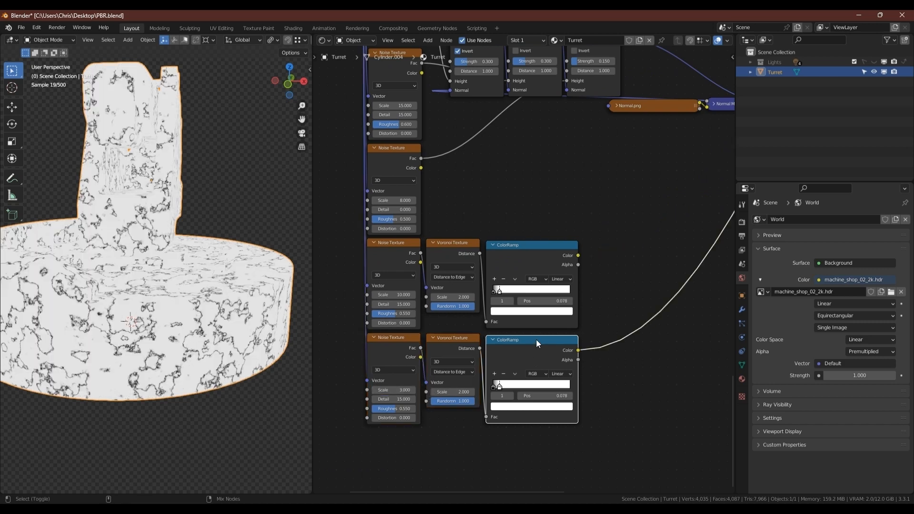
pyautogui.moveTo(501, 387); pyautogui.dragTo(503, 388)
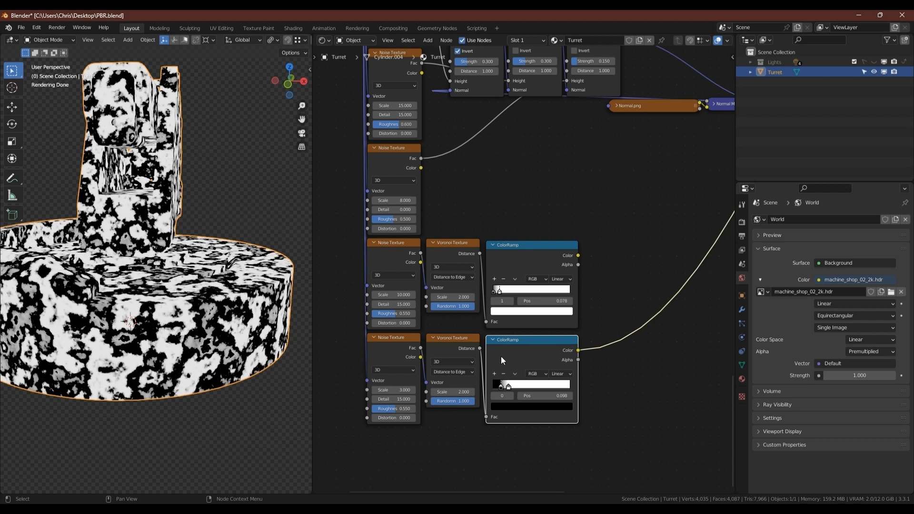
pyautogui.moveTo(501, 353)
pyautogui.mouseDown()
pyautogui.moveTo(526, 333)
pyautogui.moveTo(502, 351)
pyautogui.mouseUp()
# Step: Add a Math node beside the two lower ColorRamps and connect both of their Color outputs to its Value inputs
pyautogui.hotkey('shift', 'a')
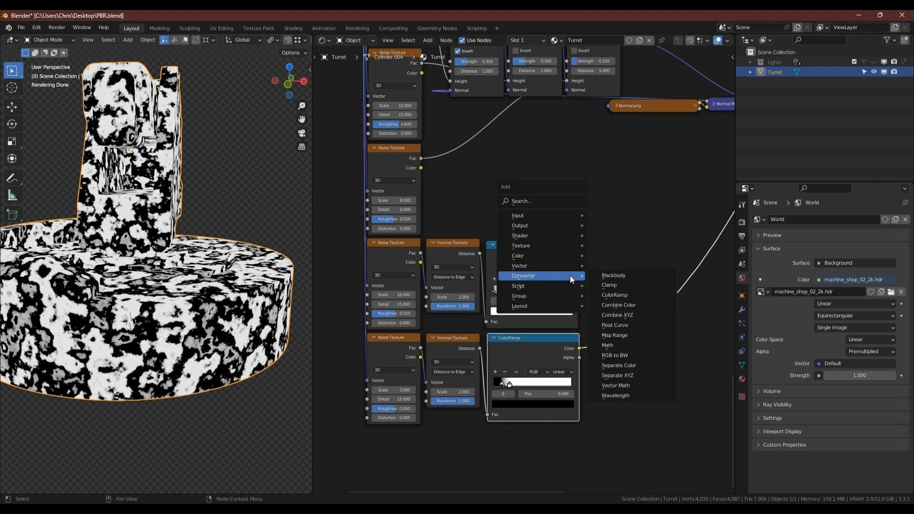
pyautogui.click(538, 209)
pyautogui.write('math')
pyautogui.press('Return')
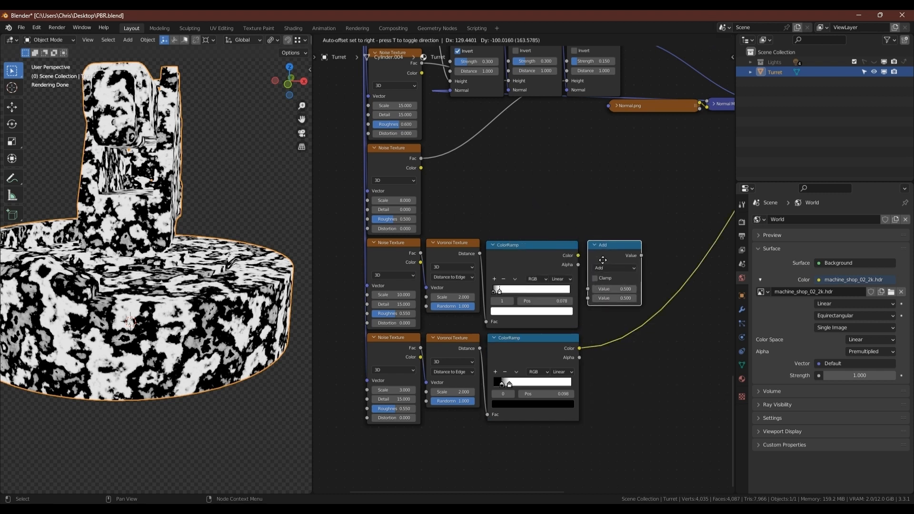
pyautogui.click(590, 262)
pyautogui.moveTo(579, 256); pyautogui.dragTo(588, 288)
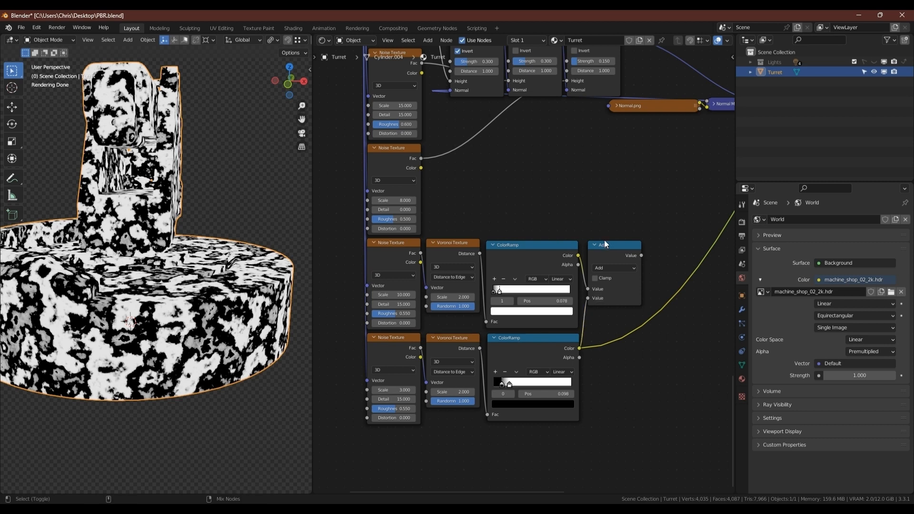
# Step: Preview the Math node's output and set its operation to Multiply
pyautogui.keyDown('ctrl'); pyautogui.keyDown('shift'); pyautogui.click(606, 243); pyautogui.keyUp('shift'); pyautogui.keyUp('ctrl')
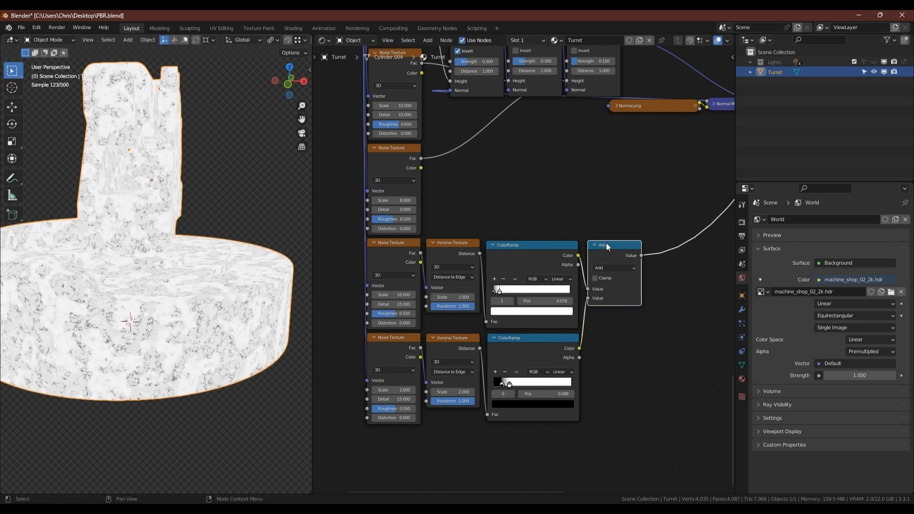
pyautogui.click(609, 267)
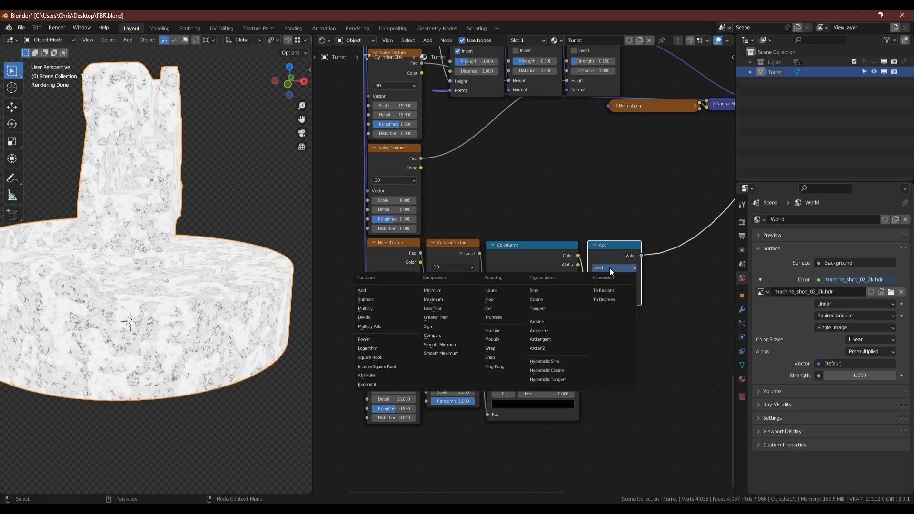
pyautogui.click(388, 310)
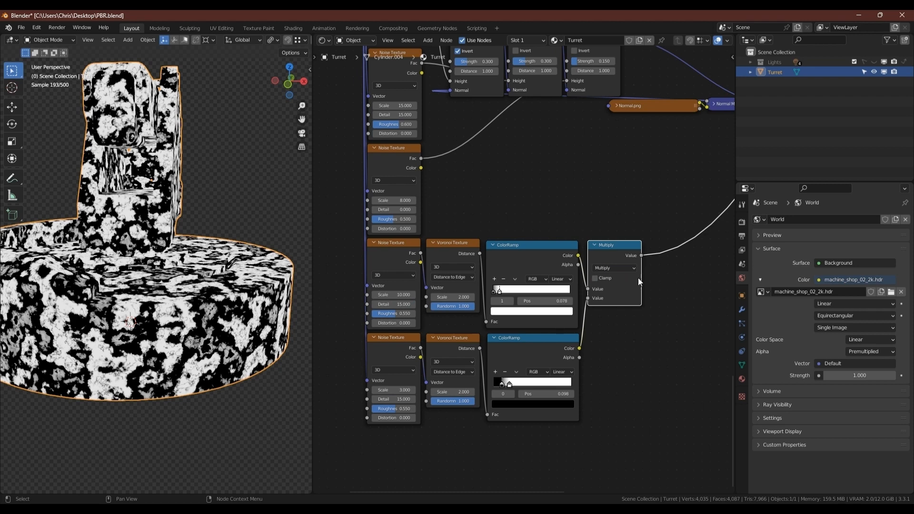
# Step: Reconnect the Mix Shader to the Material Output to show the full material
pyautogui.scroll(-2, 611, 251)
pyautogui.moveTo(726, 167); pyautogui.dragTo(454, 400, button='middle')
pyautogui.keyDown('ctrl'); pyautogui.keyDown('shift'); pyautogui.click(552, 192); pyautogui.keyUp('shift'); pyautogui.keyUp('ctrl')
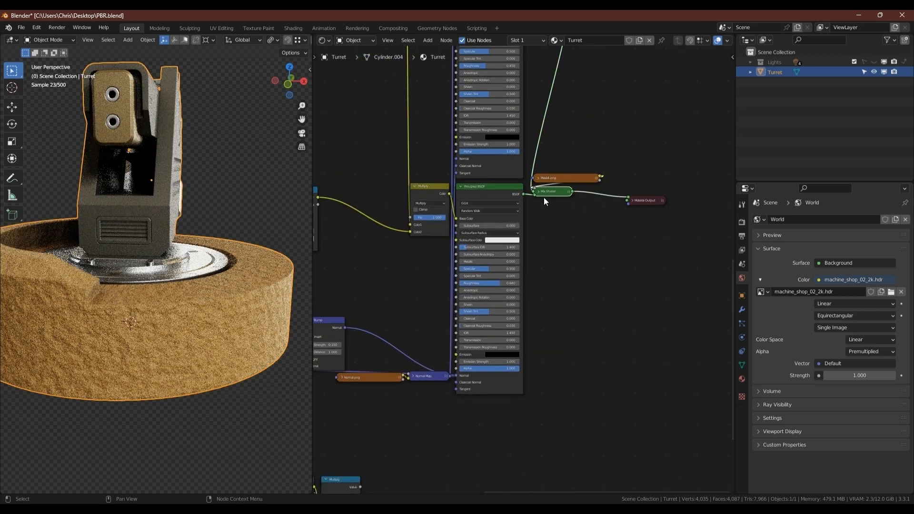
# Step: Shift the three Bump nodes slightly upward and duplicate the third one onto the end of the chain
pyautogui.moveTo(452, 348)
pyautogui.mouseDown(button='middle')
pyautogui.moveTo(550, 270)
pyautogui.moveTo(519, 276)
pyautogui.mouseUp(button='middle')
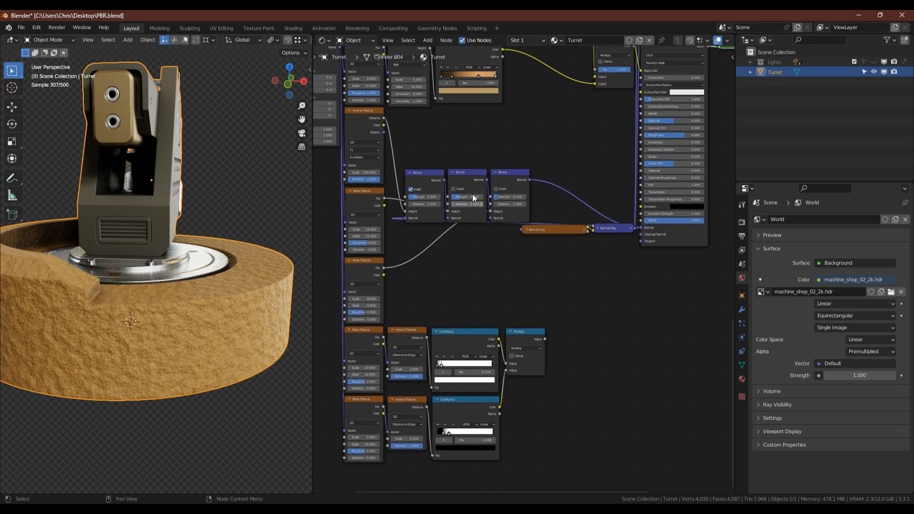
pyautogui.moveTo(413, 163); pyautogui.dragTo(507, 179)
pyautogui.press('g')
pyautogui.click(506, 166)
pyautogui.hotkey('alt', 'a')
pyautogui.click(509, 165)
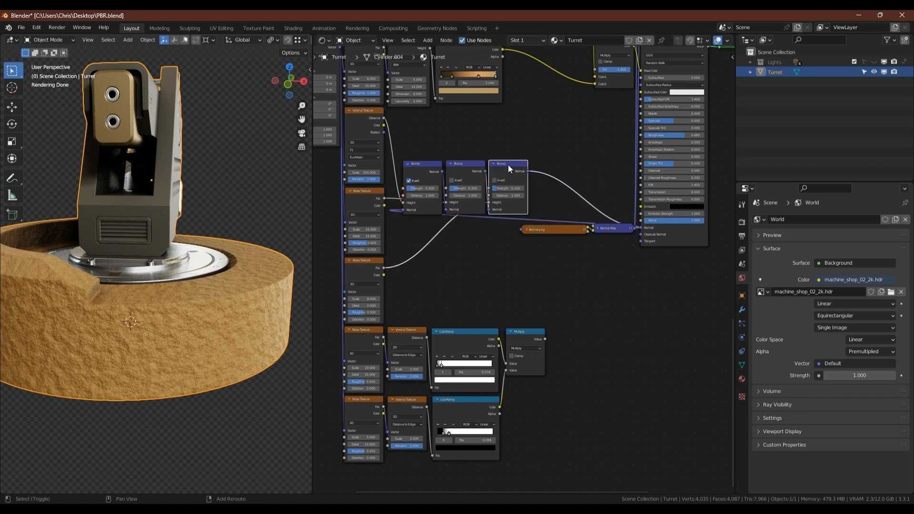
pyautogui.hotkey('shift', 'd')
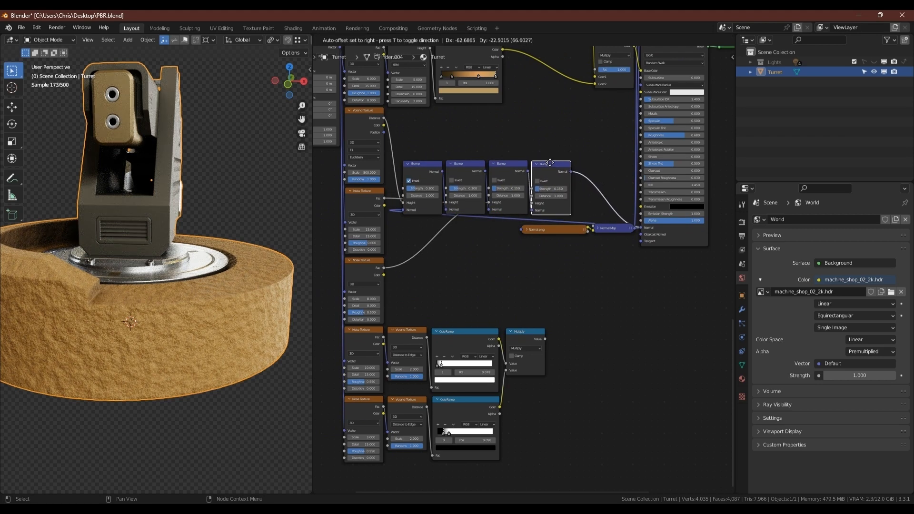
pyautogui.click(552, 166)
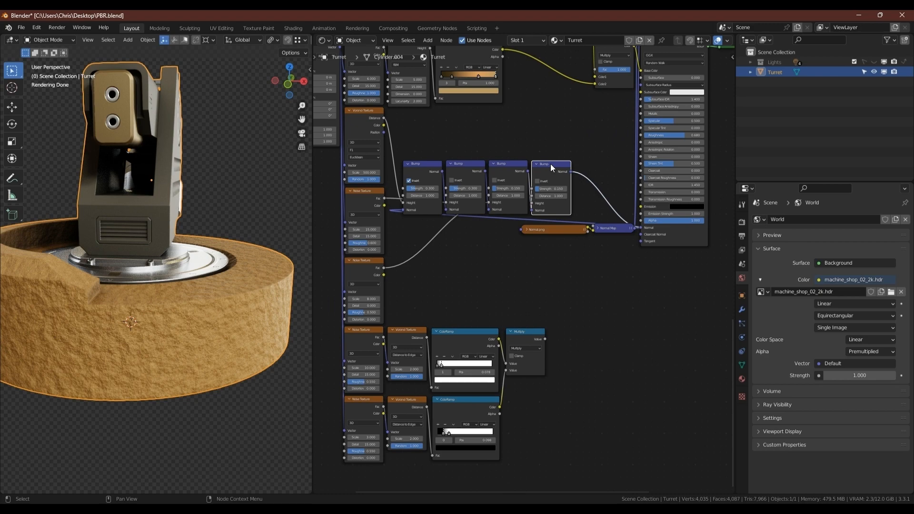
# Step: Set the fourth Bump node's Strength to 1, connect the Math Multiply value to its Height and enable Invert
pyautogui.click(547, 190)
pyautogui.write('1')
pyautogui.press('Return')
pyautogui.moveTo(545, 339); pyautogui.dragTo(537, 206)
pyautogui.click(537, 181)
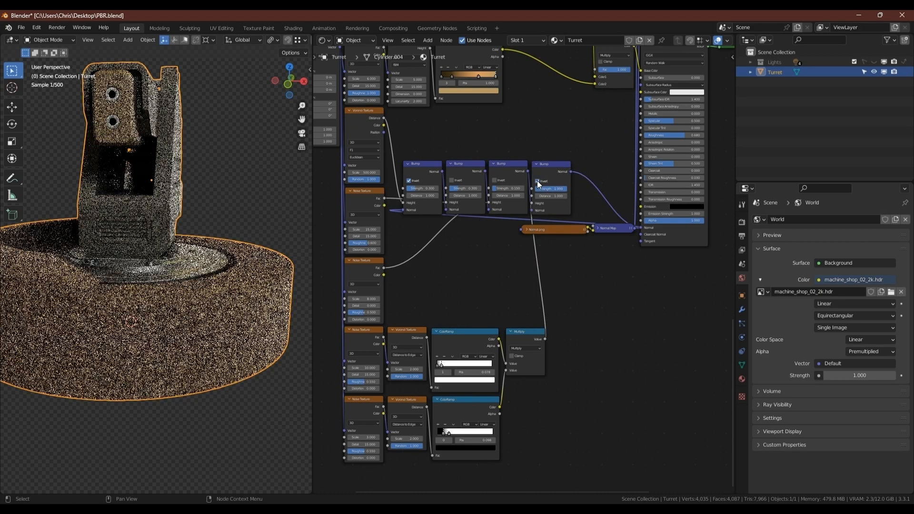
# Step: Examine the cracked bump detail on the side of the turret's base from several distances and angles
pyautogui.moveTo(211, 327)
pyautogui.mouseDown(button='middle')
pyautogui.moveTo(190, 315)
pyautogui.moveTo(197, 334)
pyautogui.mouseUp(button='middle')
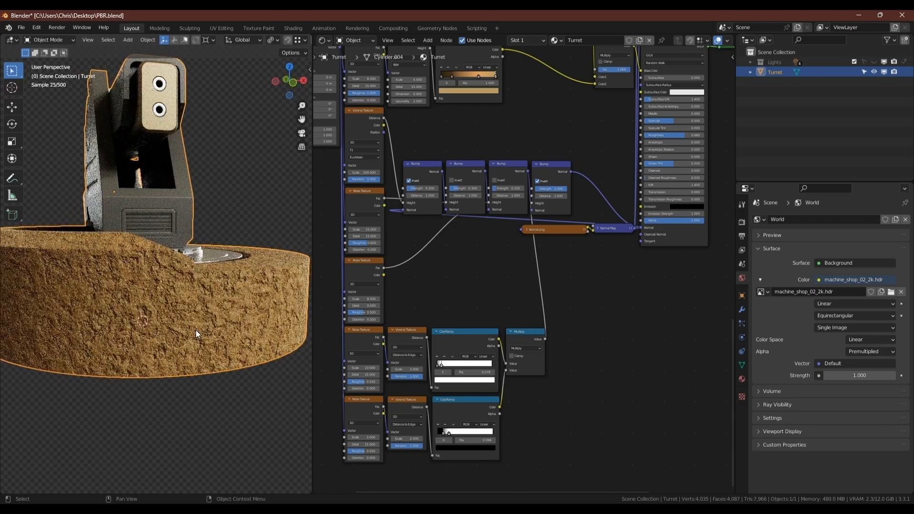
pyautogui.scroll(4, 198, 329)
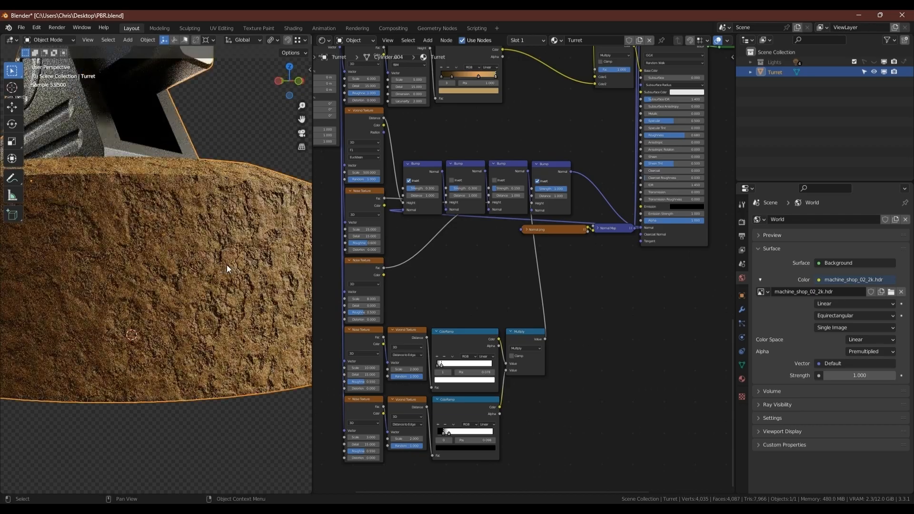
pyautogui.scroll(-4, 229, 268)
pyautogui.moveTo(231, 265); pyautogui.dragTo(208, 284, button='middle')
pyautogui.scroll(3, 213, 314)
pyautogui.scroll(-4, 213, 315)
pyautogui.scroll(3, 208, 284)
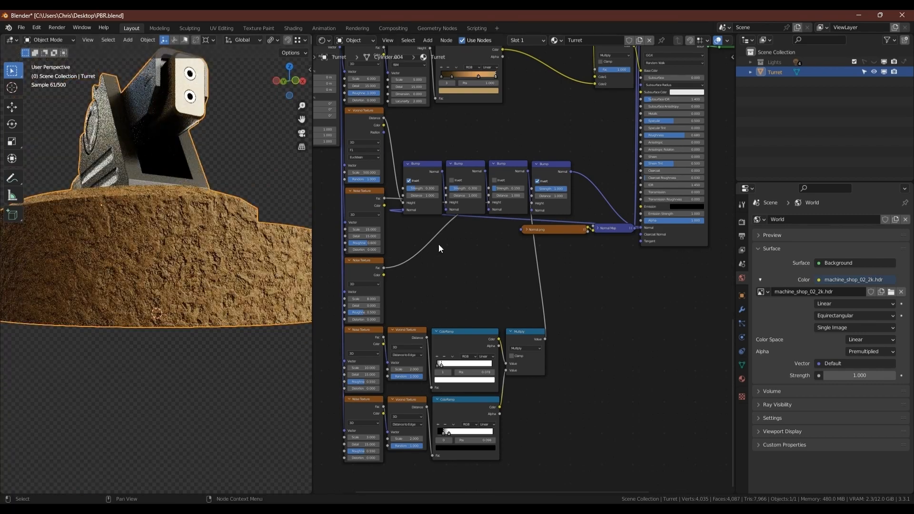
# Step: Set the Mapping node's Scale to 0.3 on X, Y and Z
pyautogui.moveTo(439, 247); pyautogui.dragTo(536, 324, button='middle')
pyautogui.scroll(3, 457, 224)
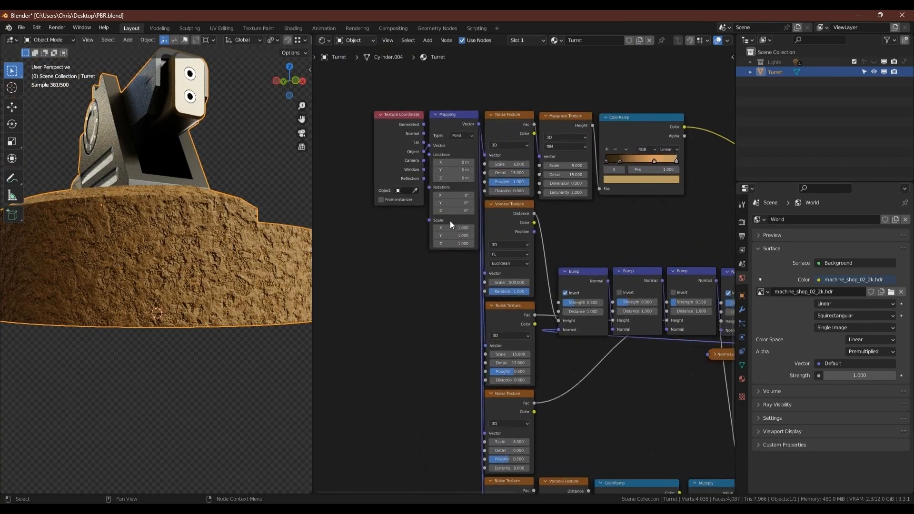
pyautogui.moveTo(460, 249); pyautogui.dragTo(454, 249)
# Step: Inspect the rescaled rock texture on the base's rim, inner recess and outer wall
pyautogui.moveTo(223, 247); pyautogui.dragTo(199, 283, button='middle')
pyautogui.moveTo(111, 260); pyautogui.dragTo(138, 213, button='middle')
pyautogui.scroll(3, 138, 213)
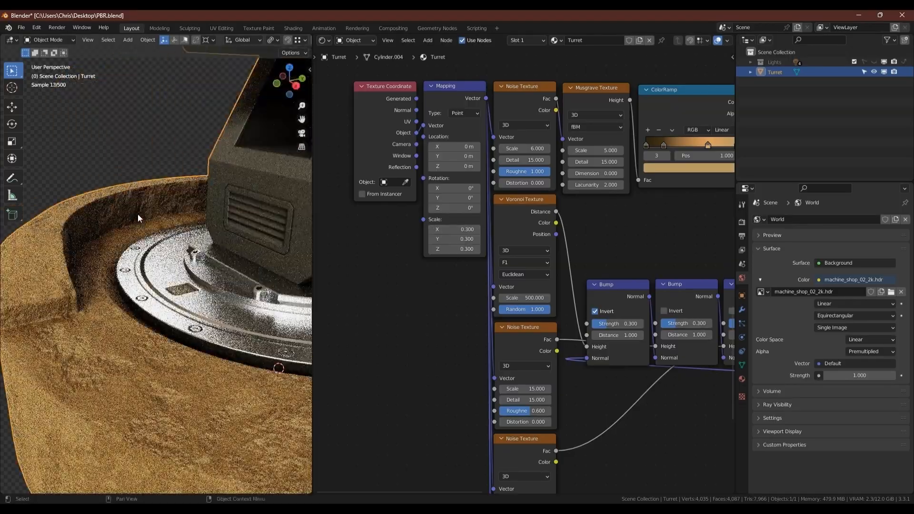
pyautogui.scroll(-3, 176, 393)
pyautogui.moveTo(176, 393); pyautogui.dragTo(214, 285, button='middle')
pyautogui.scroll(-3, 415, 259)
pyautogui.scroll(3, 415, 259)
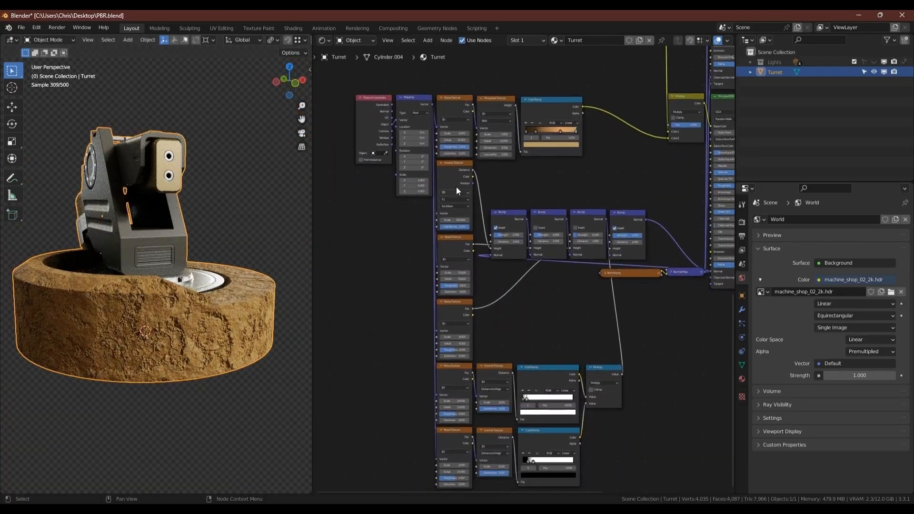
# Step: Select all the procedural texture, ColorRamp, Math and Bump nodes and move them away from the shader to free space
pyautogui.moveTo(359, 82); pyautogui.dragTo(585, 479)
pyautogui.keyDown('shift'); pyautogui.click(620, 220); pyautogui.keyUp('shift')
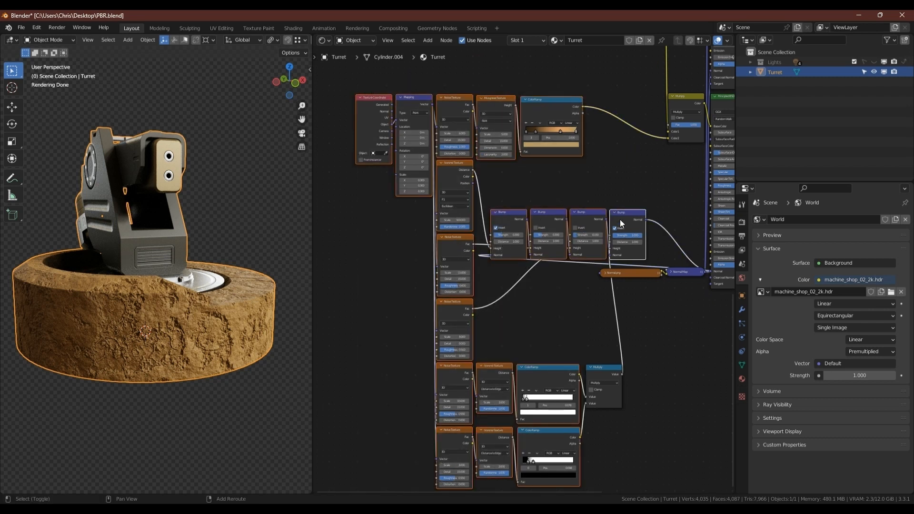
pyautogui.keyDown('shift'); pyautogui.click(608, 367); pyautogui.keyUp('shift')
pyautogui.moveTo(607, 366); pyautogui.dragTo(523, 371)
# Step: Insert a Hue Saturation Value node between the rock material's ColorRamp and the Multiply node
pyautogui.hotkey('shift', 'a')
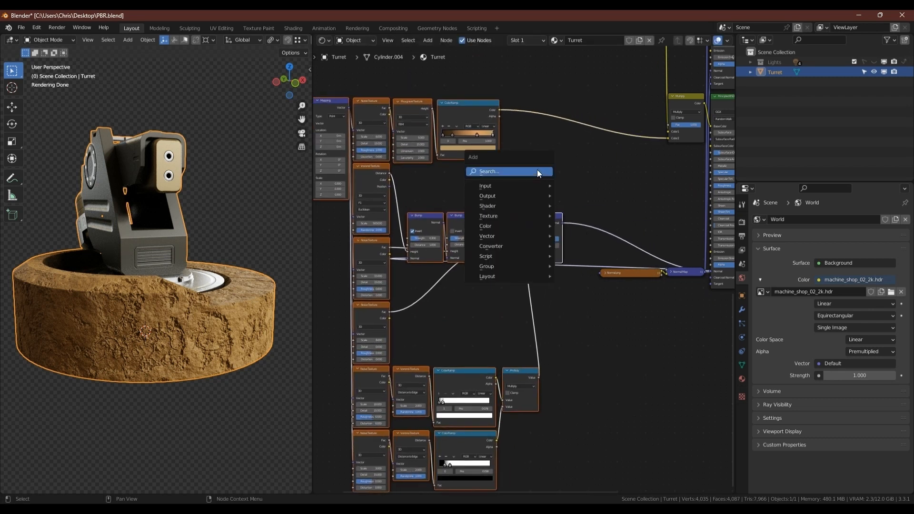
pyautogui.moveTo(501, 223)
pyautogui.click(594, 245)
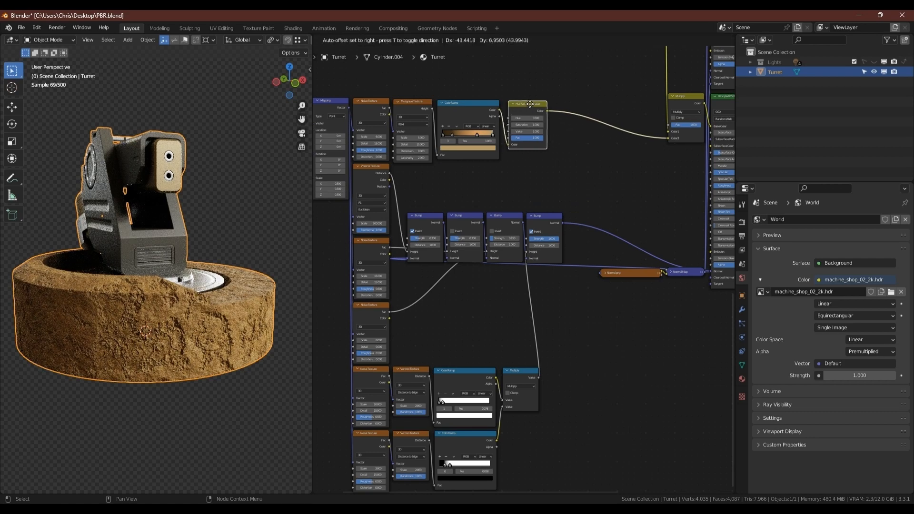
pyautogui.click(513, 102)
# Step: Set the Hue Saturation Value node's Hue to 0.520, Saturation to 0.910 and Value to 0.870
pyautogui.scroll(3, 512, 104)
pyautogui.scroll(2, 512, 109)
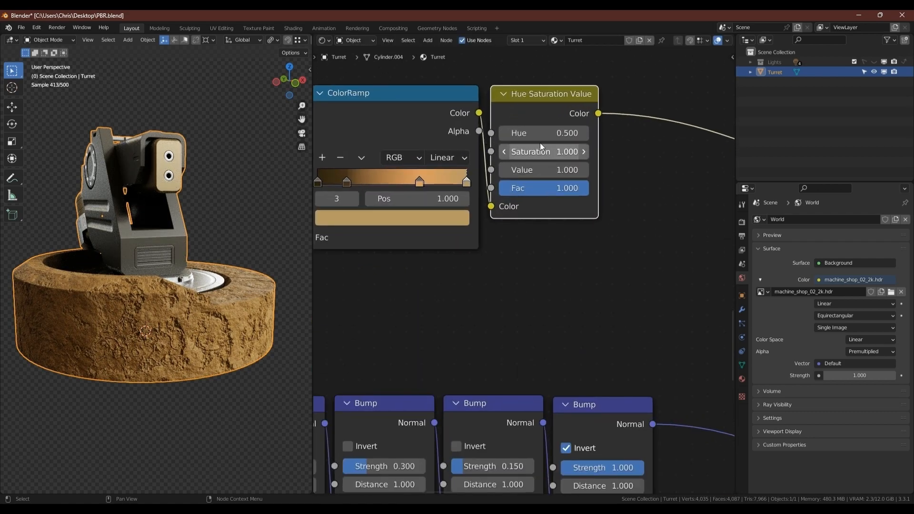
pyautogui.moveTo(549, 133); pyautogui.dragTo(555, 152)
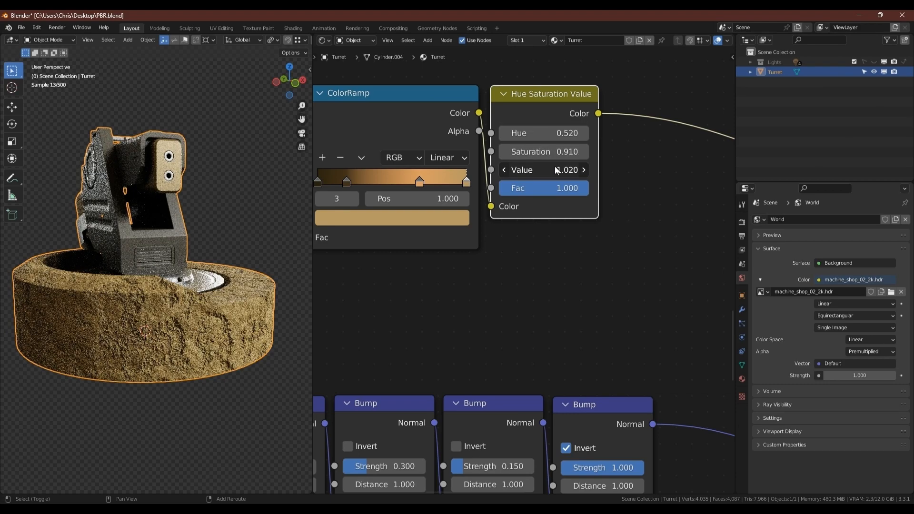
pyautogui.moveTo(555, 167)
pyautogui.mouseDown()
pyautogui.moveTo(588, 164)
pyautogui.moveTo(539, 165)
pyautogui.moveTo(547, 164)
pyautogui.mouseUp()
# Step: Insert a Bright/Contrast node after the Hue Saturation Value node with Bright 0.090 and Contrast 0.130
pyautogui.moveTo(608, 174); pyautogui.dragTo(549, 204, button='middle')
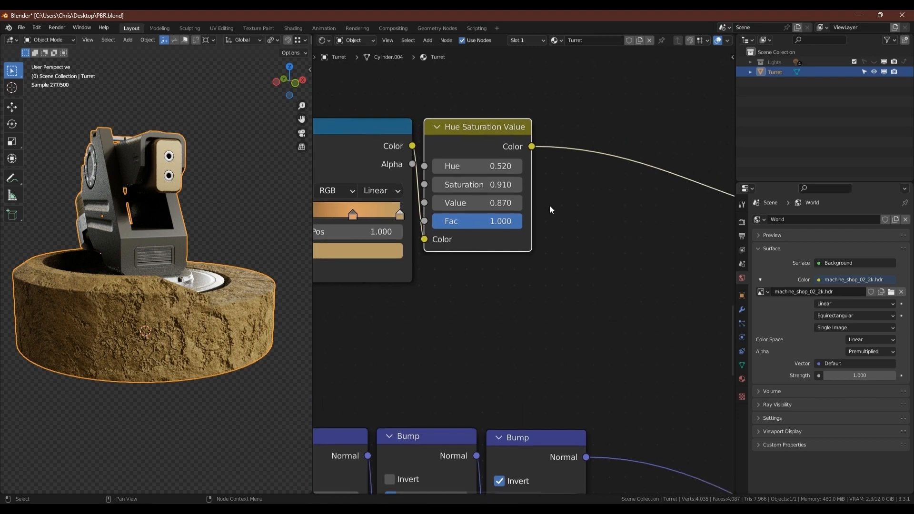
pyautogui.hotkey('shift', 'a')
pyautogui.click(593, 202)
pyautogui.click(560, 124)
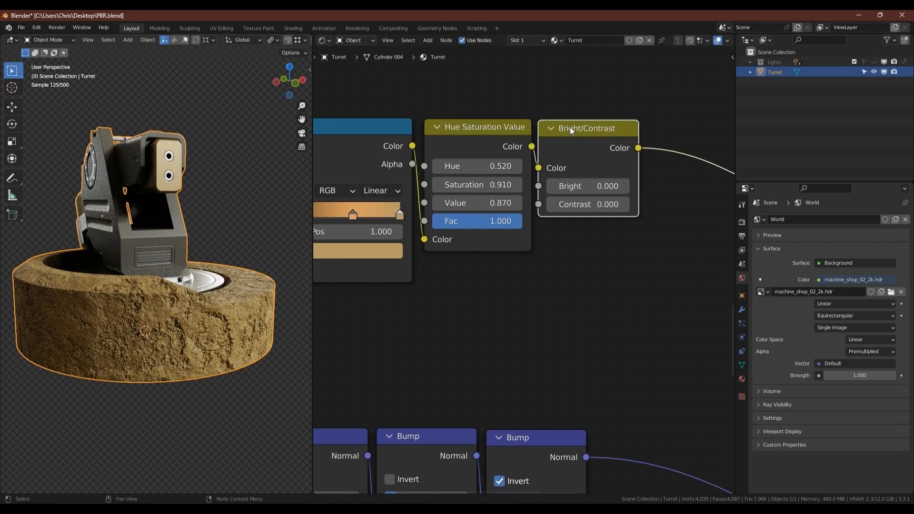
pyautogui.moveTo(578, 187)
pyautogui.mouseDown()
pyautogui.moveTo(584, 202)
pyautogui.moveTo(592, 187)
pyautogui.mouseUp()
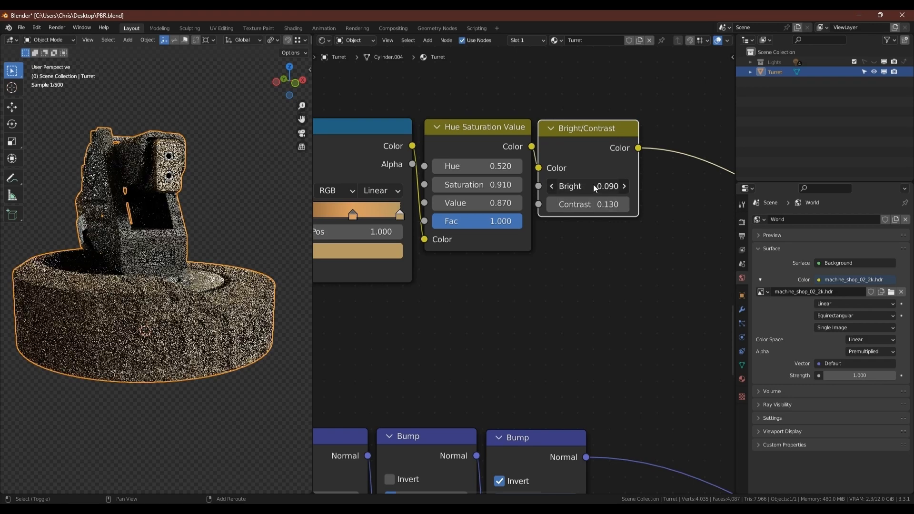
# Step: Check the recoloured base up close, and set the rock texture Mapping node's Z rotation to 10.7°
pyautogui.moveTo(250, 253); pyautogui.dragTo(234, 294, button='middle')
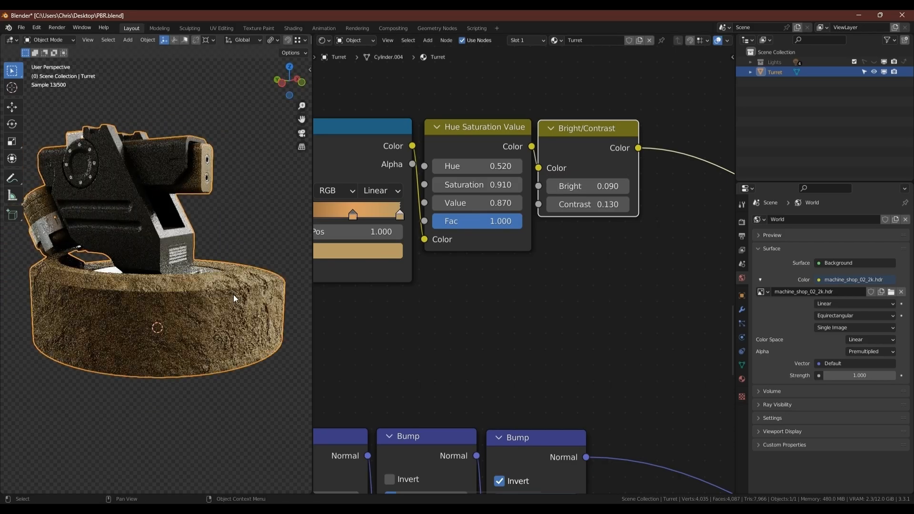
pyautogui.scroll(6, 244, 283)
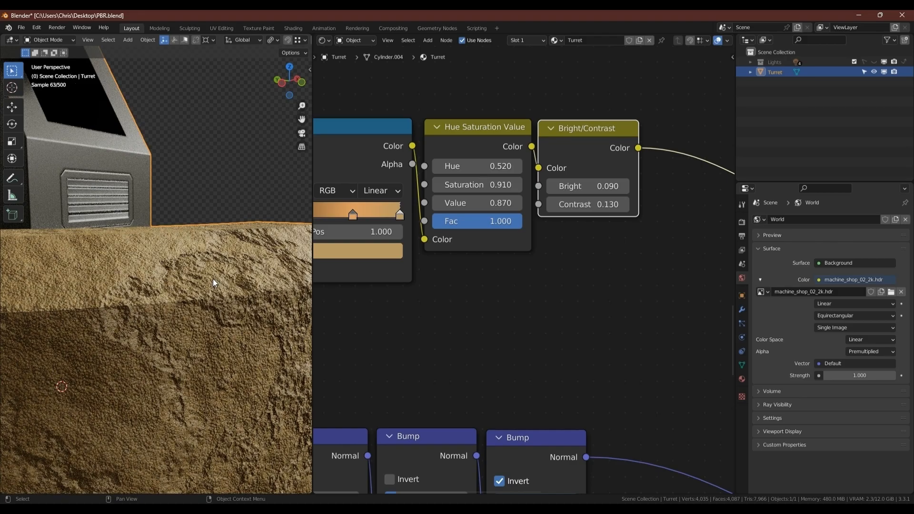
pyautogui.scroll(-7, 152, 264)
pyautogui.scroll(1, 107, 290)
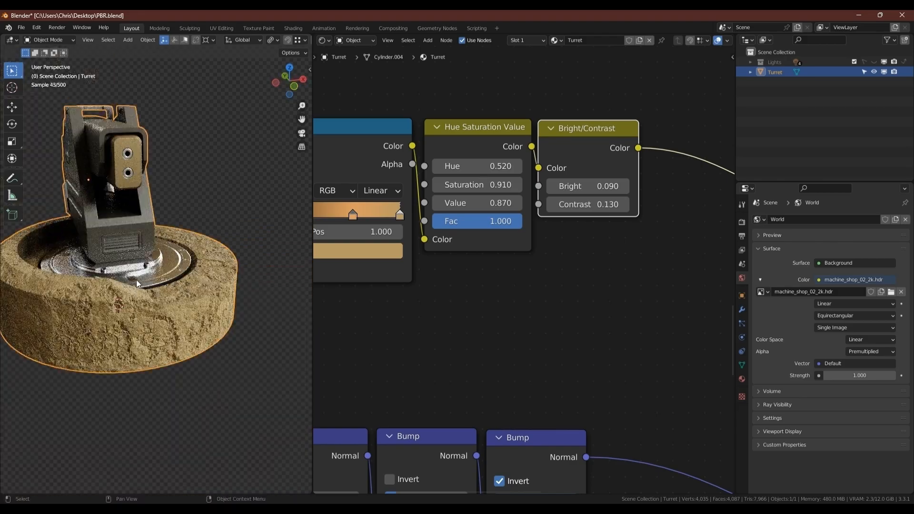
pyautogui.moveTo(137, 279); pyautogui.dragTo(161, 256, button='middle')
pyautogui.scroll(-7, 404, 319)
pyautogui.moveTo(334, 327); pyautogui.dragTo(464, 282, button='middle')
pyautogui.scroll(2, 464, 281)
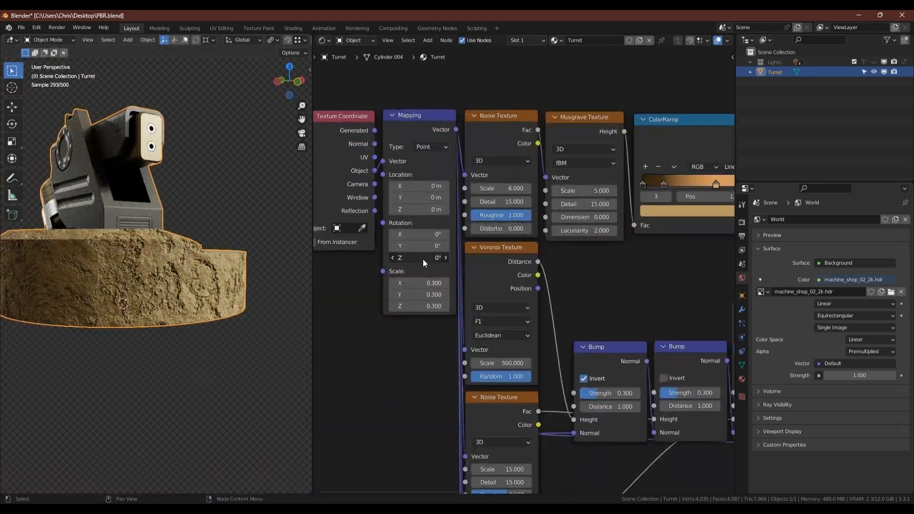
pyautogui.moveTo(423, 259)
pyautogui.mouseDown()
pyautogui.moveTo(434, 259)
pyautogui.moveTo(416, 260)
pyautogui.mouseUp()
# Step: Inspect the rotated rock texture on the base's rim and outer wall from several distances
pyautogui.moveTo(179, 278); pyautogui.dragTo(174, 314, button='middle')
pyautogui.scroll(3, 79, 293)
pyautogui.scroll(4, 71, 294)
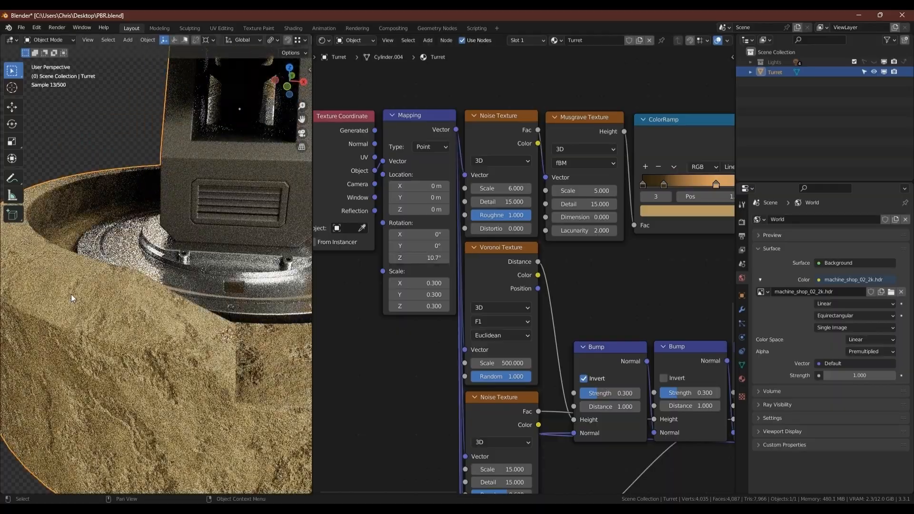
pyautogui.moveTo(71, 294); pyautogui.dragTo(114, 262, button='middle')
pyautogui.scroll(-5, 104, 275)
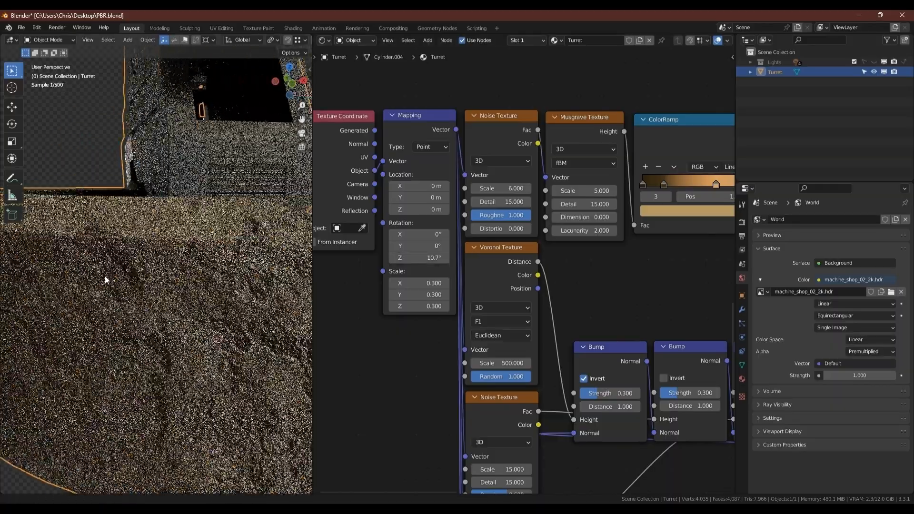
pyautogui.moveTo(219, 336)
pyautogui.mouseDown(button='middle')
pyautogui.moveTo(210, 353)
pyautogui.moveTo(218, 327)
pyautogui.mouseUp(button='middle')
pyautogui.scroll(3, 131, 302)
pyautogui.scroll(2, 132, 301)
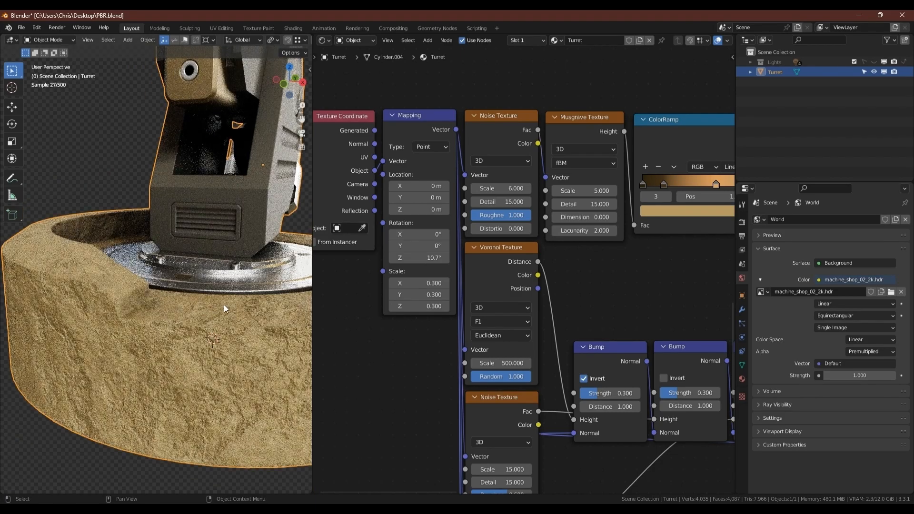
# Step: Set the Bright/Contrast node's Bright to 0.060 and Contrast to 0.100
pyautogui.moveTo(619, 227); pyautogui.dragTo(371, 251, button='middle')
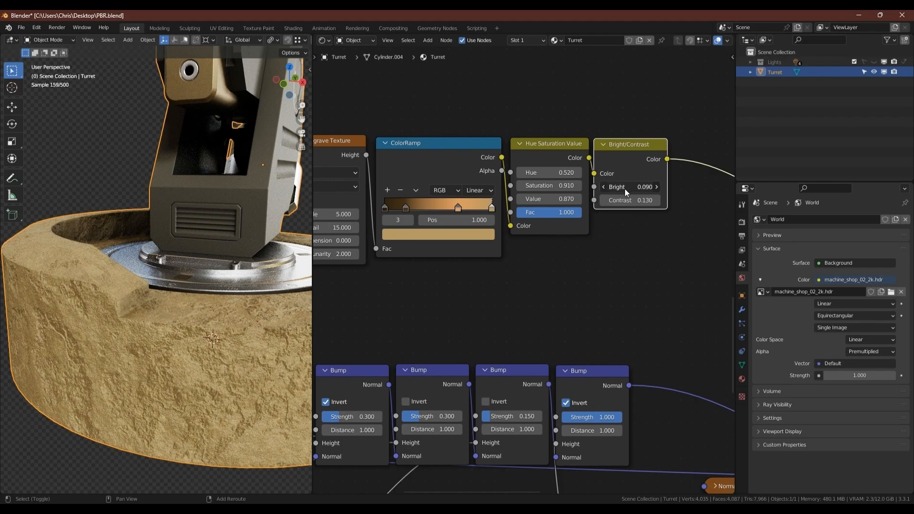
pyautogui.keyDown('ctrl'); pyautogui.scroll(-2, 623, 188); pyautogui.keyUp('ctrl')
pyautogui.keyDown('ctrl'); pyautogui.scroll(-1, 622, 188); pyautogui.keyUp('ctrl')
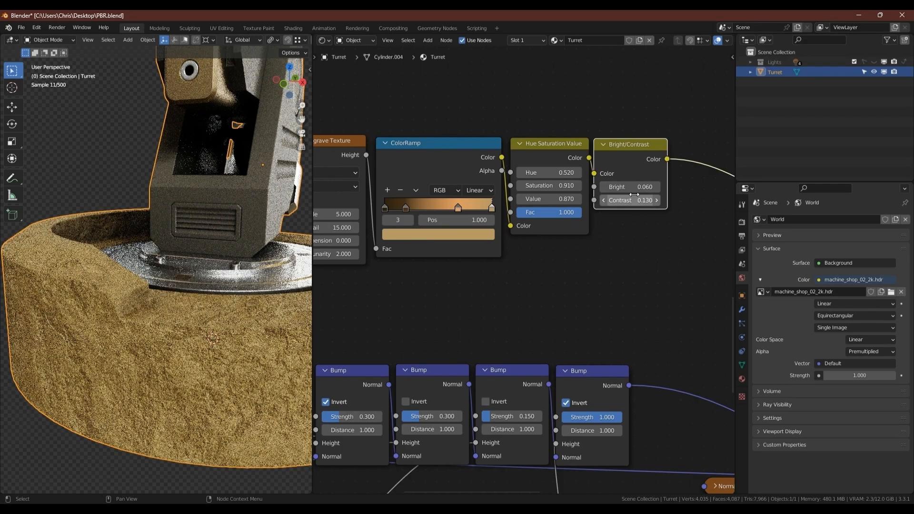
pyautogui.keyDown('ctrl'); pyautogui.scroll(6, 636, 199); pyautogui.keyUp('ctrl')
pyautogui.keyDown('ctrl'); pyautogui.scroll(-4, 636, 199); pyautogui.keyUp('ctrl')
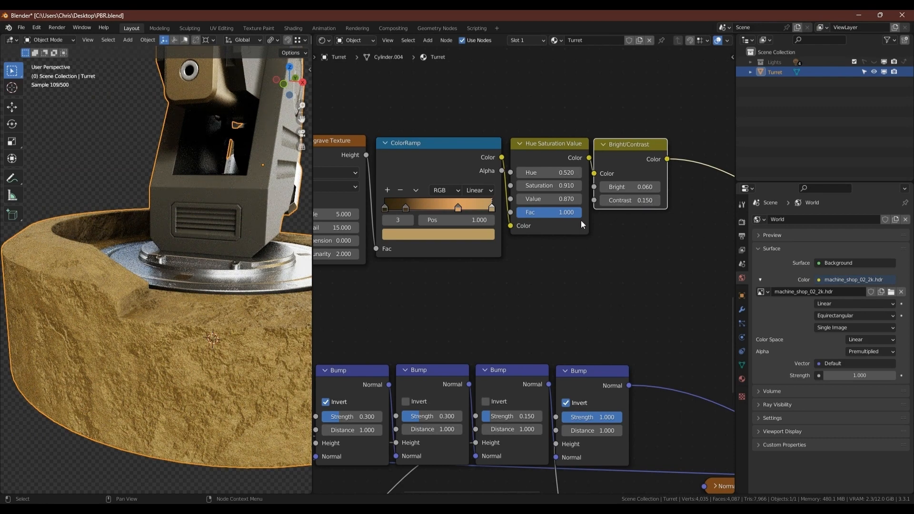
pyautogui.keyDown('ctrl'); pyautogui.scroll(-5, 633, 199); pyautogui.keyUp('ctrl')
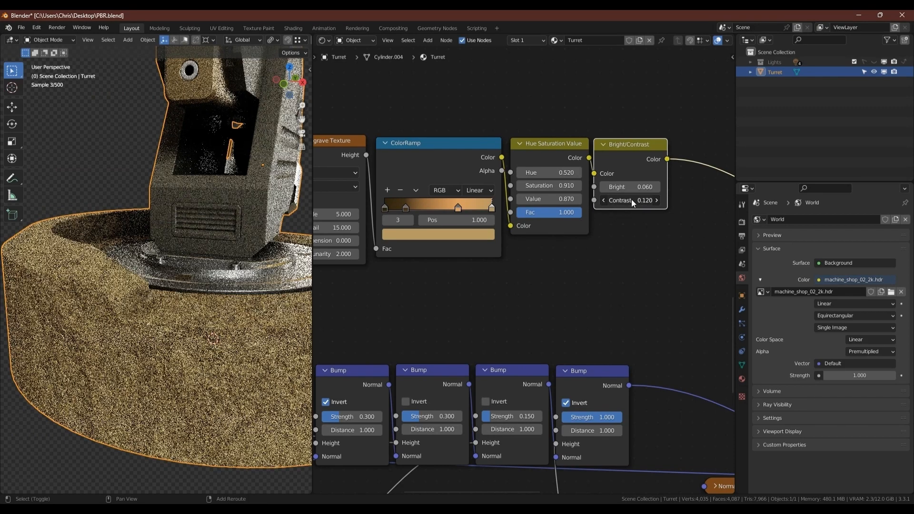
# Step: Examine the base's adjusted sandy colour and surface detail from different angles and distances
pyautogui.scroll(-5, 238, 229)
pyautogui.moveTo(238, 229); pyautogui.dragTo(193, 259, button='middle')
pyautogui.keyDown('shift'); pyautogui.moveTo(191, 267); pyautogui.dragTo(119, 321, button='middle'); pyautogui.keyUp('shift')
pyautogui.scroll(5, 119, 321)
pyautogui.moveTo(233, 281); pyautogui.dragTo(279, 300, button='middle')
pyautogui.moveTo(242, 338); pyautogui.dragTo(199, 316, button='middle')
pyautogui.scroll(5, 166, 304)
pyautogui.scroll(-5, 166, 306)
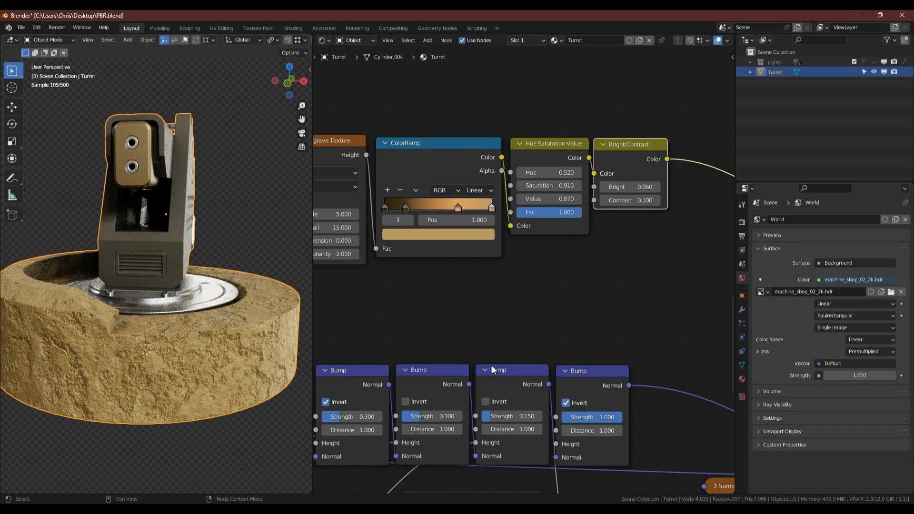
# Step: Hide the 3D viewport's toolbar and switch the viewport to Rendered shading
pyautogui.scroll(-8, 494, 370)
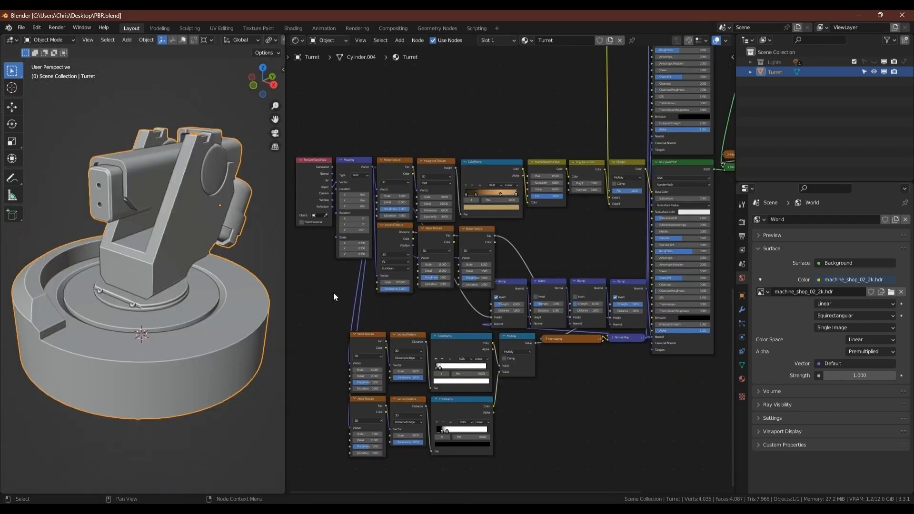
pyautogui.press('t')
pyautogui.scroll(-6, 217, 37)
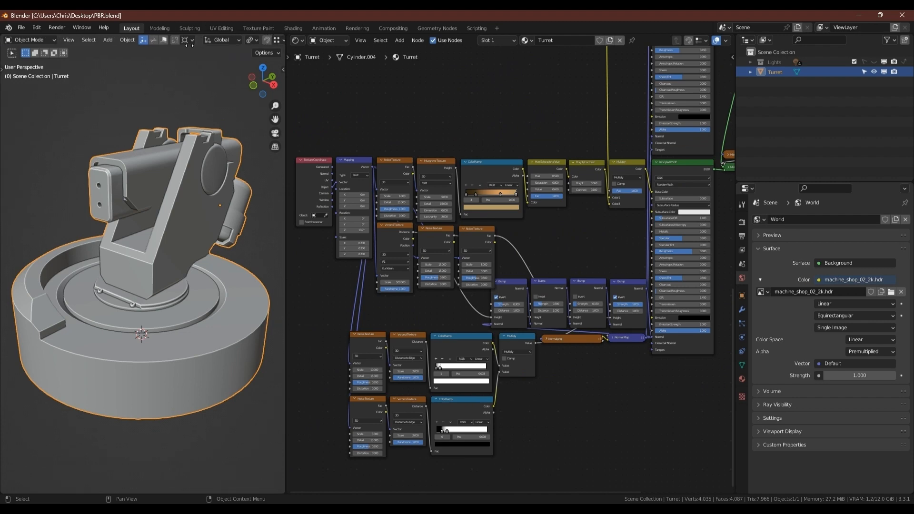
pyautogui.click(261, 40)
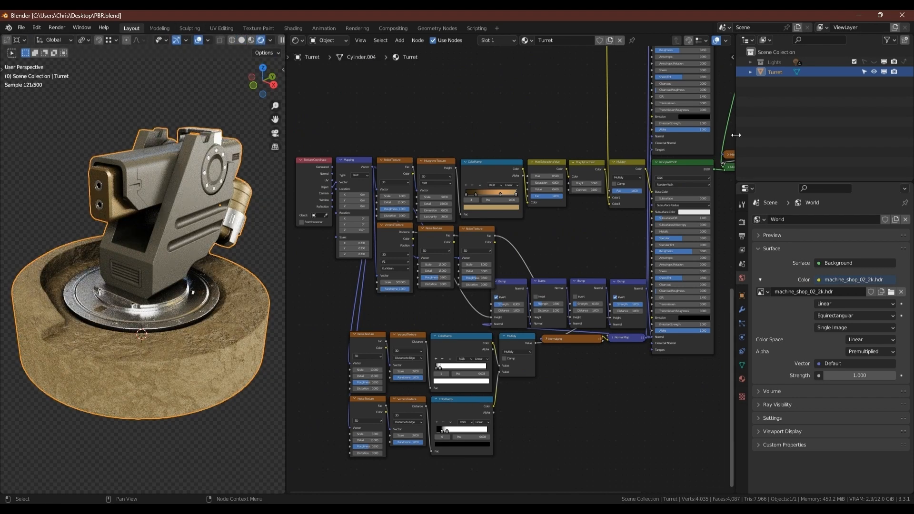
# Step: Widen the node editor over the outliner and properties area and locate the first Principled BSDF node
pyautogui.moveTo(736, 135); pyautogui.dragTo(899, 149)
pyautogui.scroll(-7, 715, 167)
pyautogui.moveTo(640, 125); pyautogui.dragTo(551, 402, button='middle')
pyautogui.scroll(10, 554, 189)
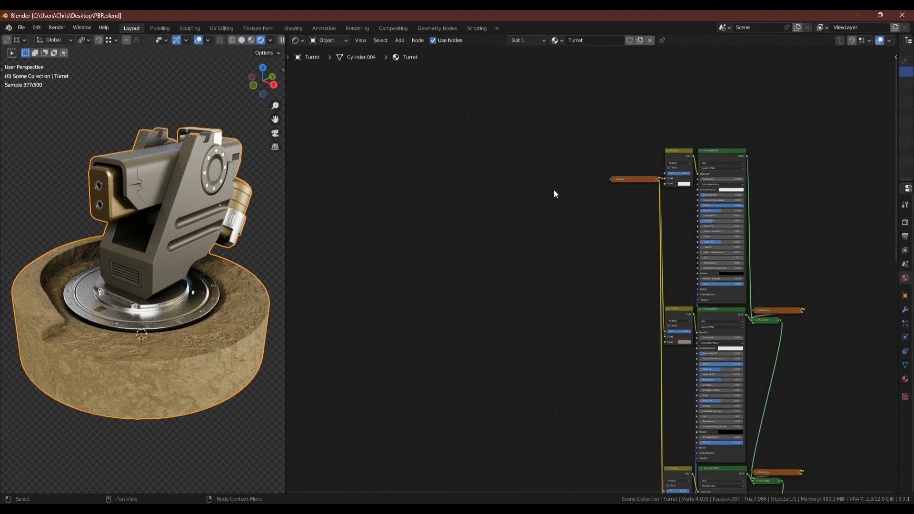
pyautogui.moveTo(558, 193); pyautogui.dragTo(496, 241, button='middle')
pyautogui.scroll(-1, 496, 241)
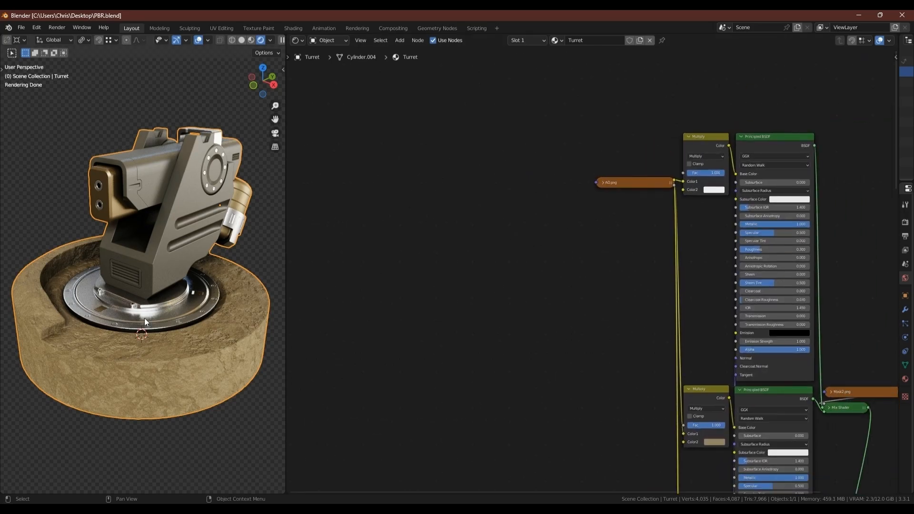
# Step: Add a Voronoi Texture node beside the first Principled BSDF's nodes and preview it on the turret
pyautogui.scroll(8, 144, 319)
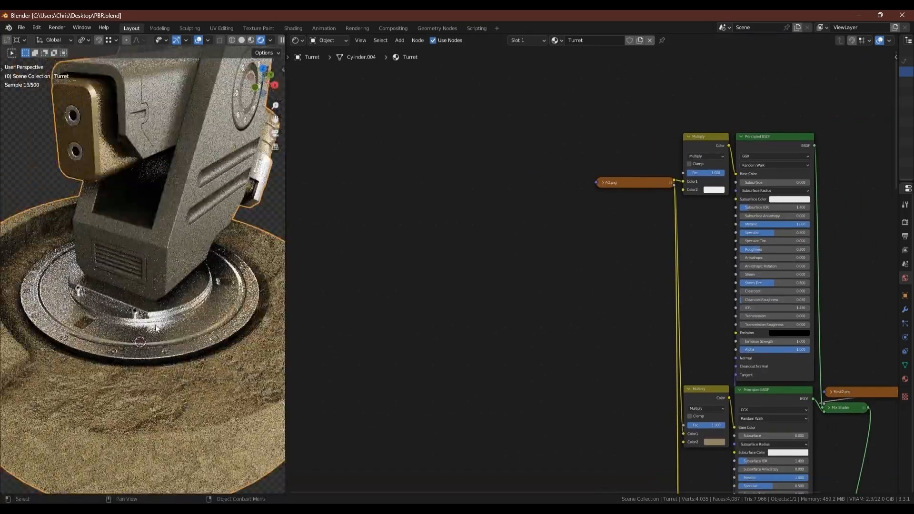
pyautogui.moveTo(207, 216); pyautogui.dragTo(170, 242, button='middle')
pyautogui.hotkey('shift', 'a')
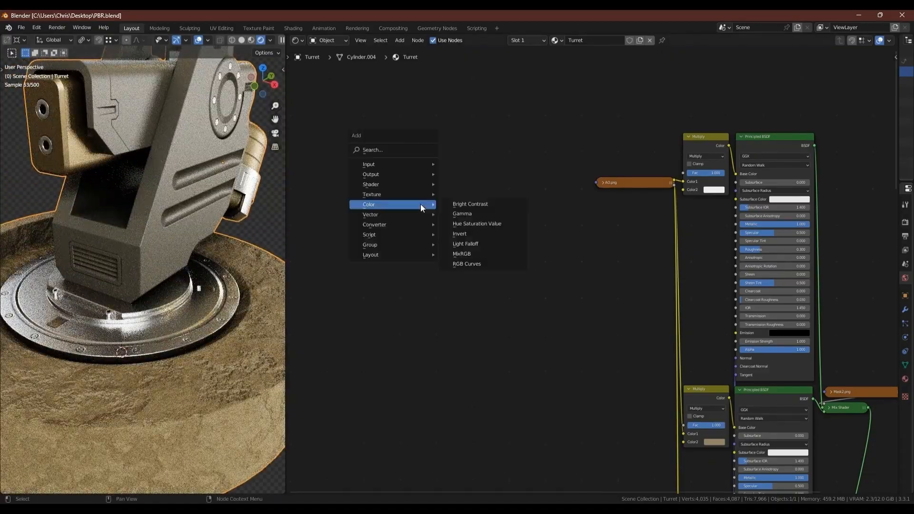
pyautogui.click(476, 330)
pyautogui.click(374, 152)
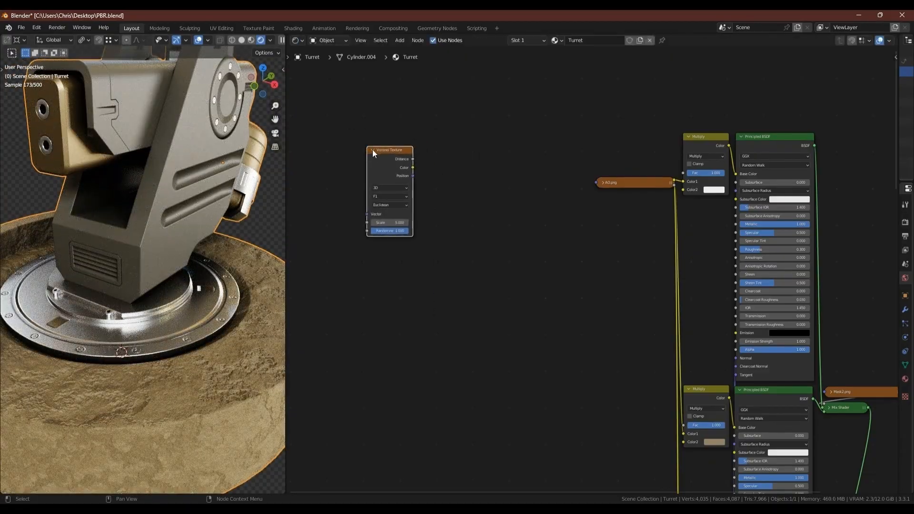
pyautogui.keyDown('ctrl'); pyautogui.keyDown('shift'); pyautogui.click(384, 151); pyautogui.keyUp('shift'); pyautogui.keyUp('ctrl')
# Step: Add Mapping and Texture Coordinate nodes to the Voronoi Texture and feed Object coordinates into the Mapping node's Vector
pyautogui.hotkey('ctrl', 't')
pyautogui.moveTo(374, 173); pyautogui.dragTo(444, 186, button='middle')
pyautogui.scroll(1, 432, 184)
pyautogui.moveTo(399, 175); pyautogui.dragTo(371, 161)
pyautogui.click(378, 147)
pyautogui.moveTo(378, 201); pyautogui.dragTo(382, 194)
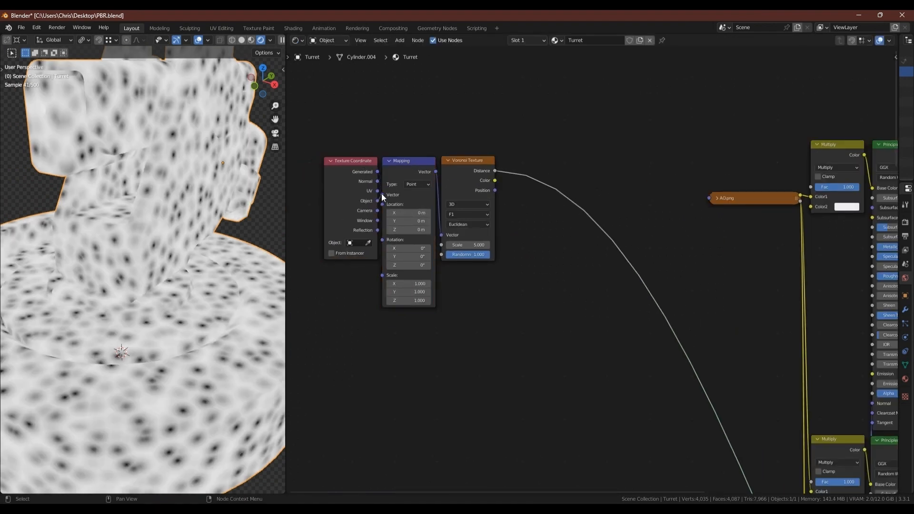
# Step: Set the Voronoi Texture's distance metric to Minkowski and preview its Color output
pyautogui.scroll(1, 466, 226)
pyautogui.click(468, 224)
pyautogui.click(467, 274)
pyautogui.keyDown('ctrl'); pyautogui.keyDown('shift'); pyautogui.click(467, 138); pyautogui.keyUp('shift'); pyautogui.keyUp('ctrl')
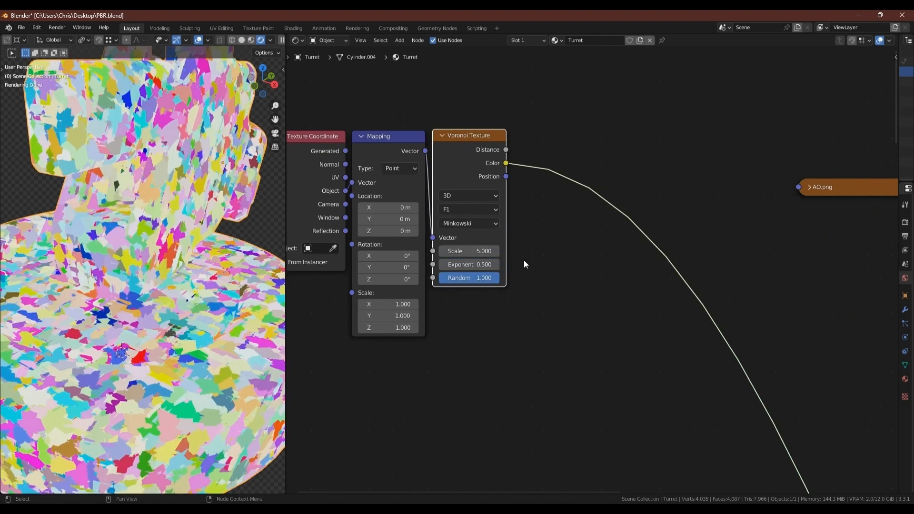
# Step: Insert a ColorRamp after the Voronoi Texture and change its black stop to dark grey and white stop to lighter grey
pyautogui.click(570, 308)
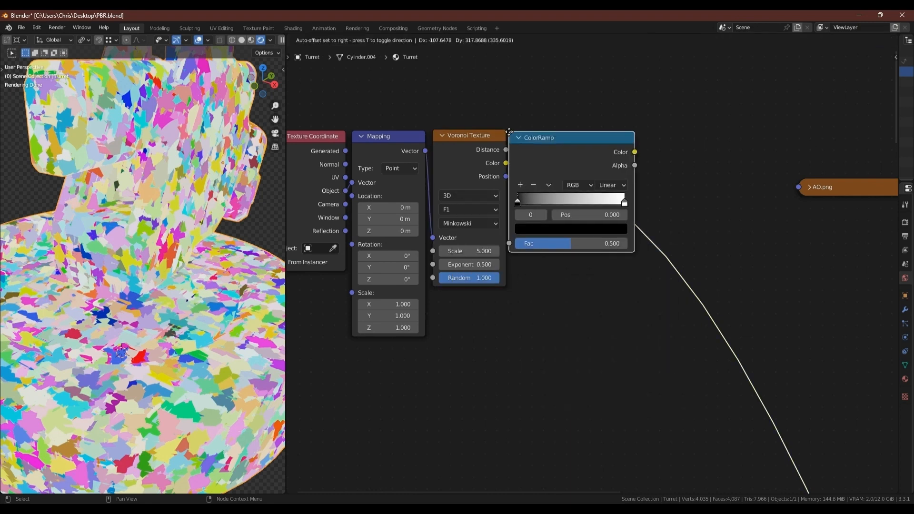
pyautogui.click(534, 138)
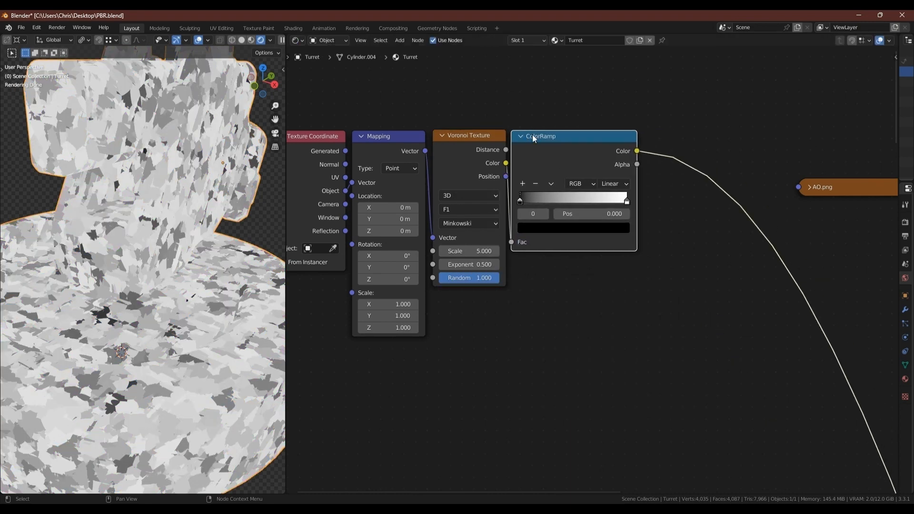
pyautogui.click(533, 229)
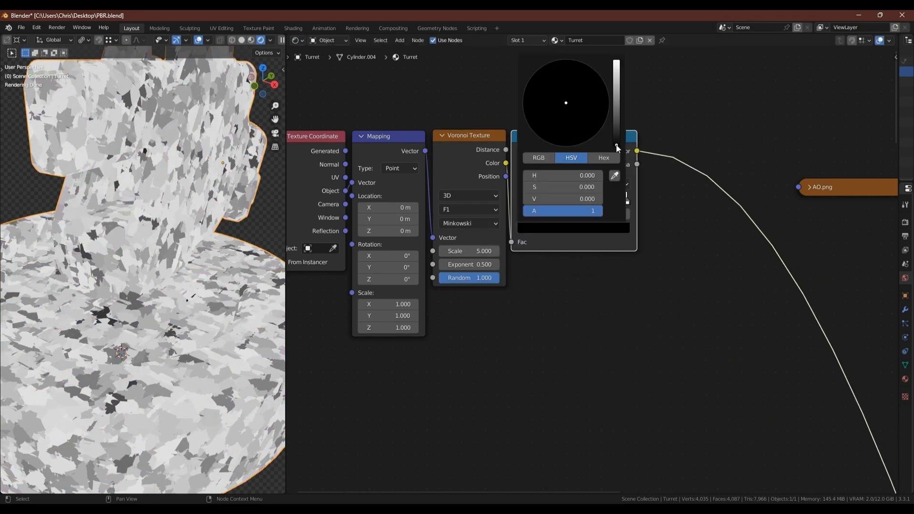
pyautogui.moveTo(617, 145); pyautogui.dragTo(616, 99)
pyautogui.click(627, 200)
pyautogui.click(622, 227)
pyautogui.click(617, 90)
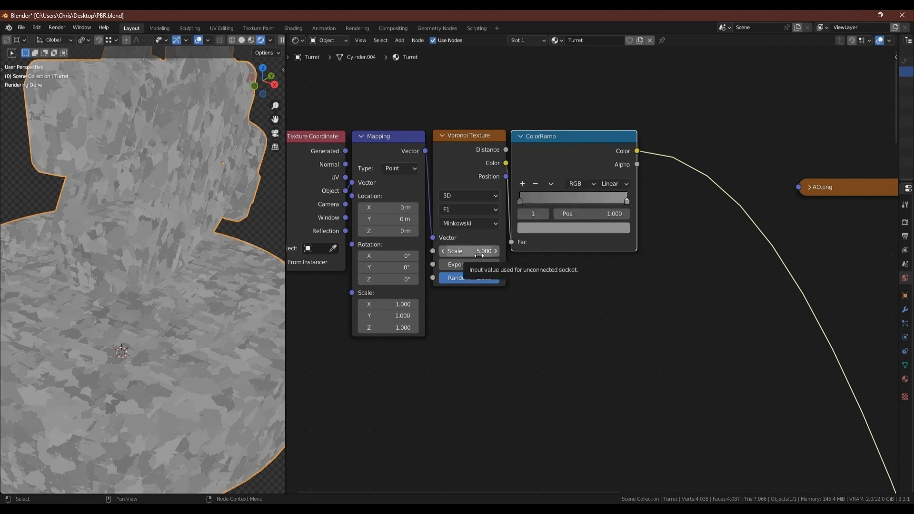
# Step: Connect the ColorRamp's Color output to Color2 of the Multiply node feeding the first Principled BSDF
pyautogui.scroll(-4, 534, 249)
pyautogui.moveTo(634, 210); pyautogui.dragTo(532, 259, button='middle')
pyautogui.moveTo(507, 226); pyautogui.dragTo(730, 262)
# Step: Reconnect the final Mix Shader to the Material Output to show the full material, and return to the new Voronoi nodes
pyautogui.scroll(-3, 730, 261)
pyautogui.moveTo(733, 347); pyautogui.dragTo(610, 67, button='middle')
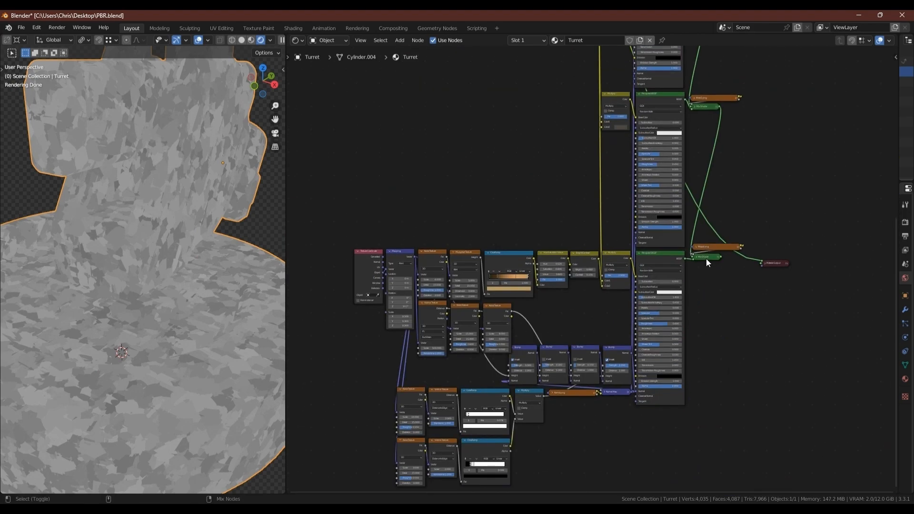
pyautogui.keyDown('ctrl'); pyautogui.keyDown('shift'); pyautogui.click(706, 259); pyautogui.keyUp('shift'); pyautogui.keyUp('ctrl')
pyautogui.moveTo(615, 117); pyautogui.dragTo(714, 348, button='middle')
pyautogui.moveTo(607, 109); pyautogui.dragTo(656, 257, button='middle')
pyautogui.scroll(10, 630, 167)
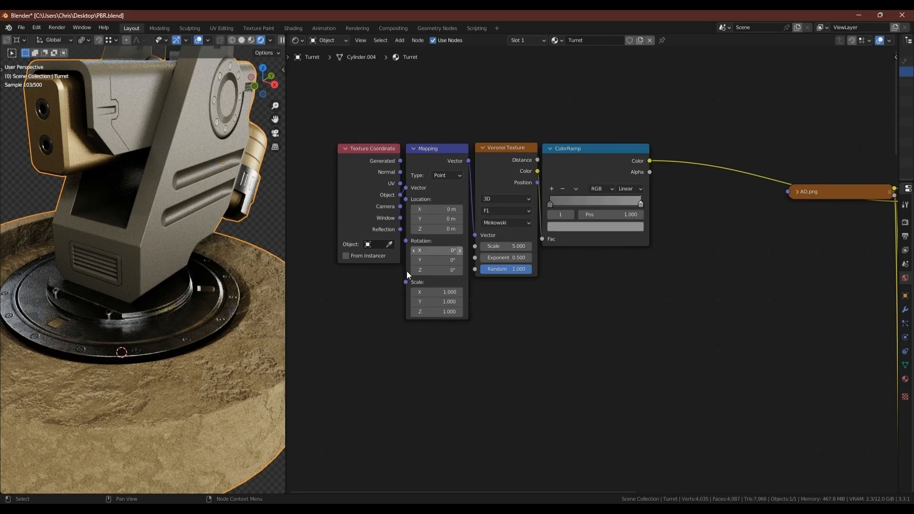
# Step: Set the Voronoi Texture's Scale to 16 for smaller cells on the metal ring
pyautogui.moveTo(142, 331); pyautogui.dragTo(171, 371, button='middle')
pyautogui.scroll(3, 171, 371)
pyautogui.moveTo(227, 335); pyautogui.dragTo(143, 334, button='middle')
pyautogui.click(510, 245)
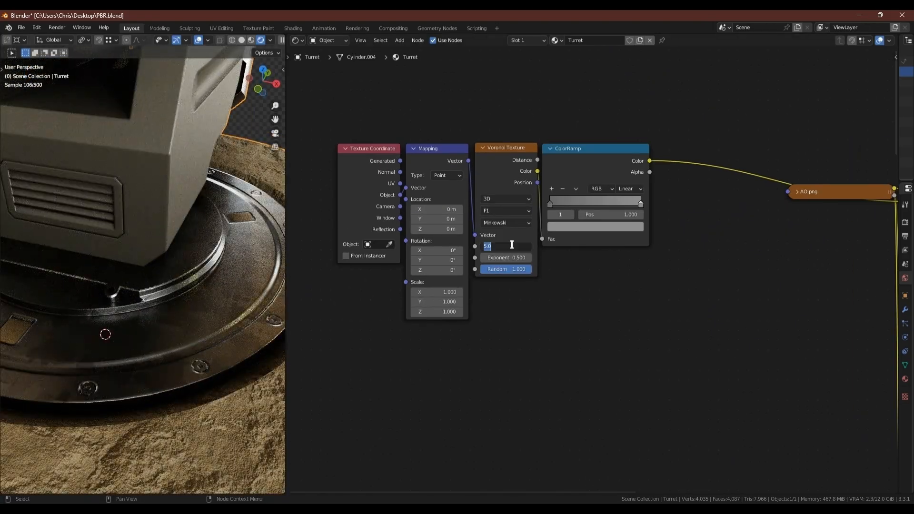
pyautogui.write('10')
pyautogui.press('Return')
pyautogui.moveTo(503, 247); pyautogui.dragTo(534, 241)
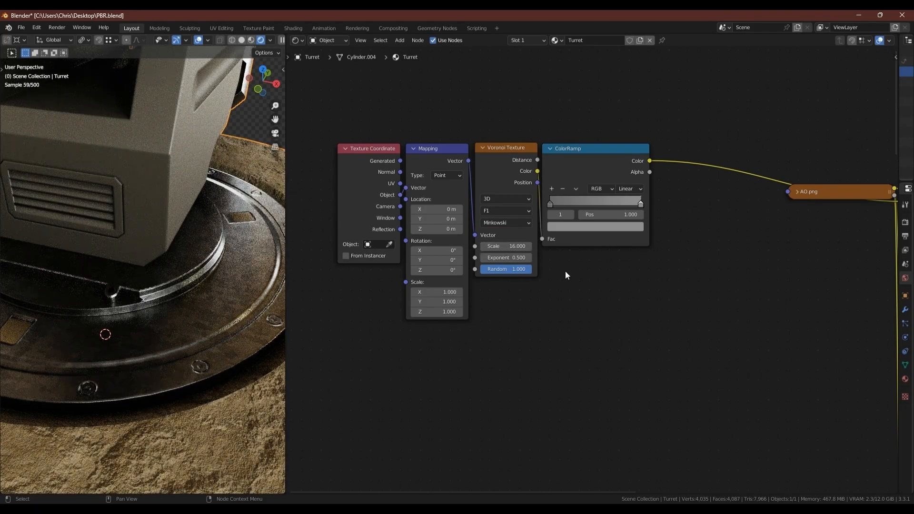
# Step: Insert a Bright/Contrast node after the ColorRamp and set its Bright value to 0.33
pyautogui.moveTo(643, 288); pyautogui.dragTo(584, 310, button='middle')
pyautogui.hotkey('shift', 'a')
pyautogui.moveTo(589, 305)
pyautogui.moveTo(559, 285)
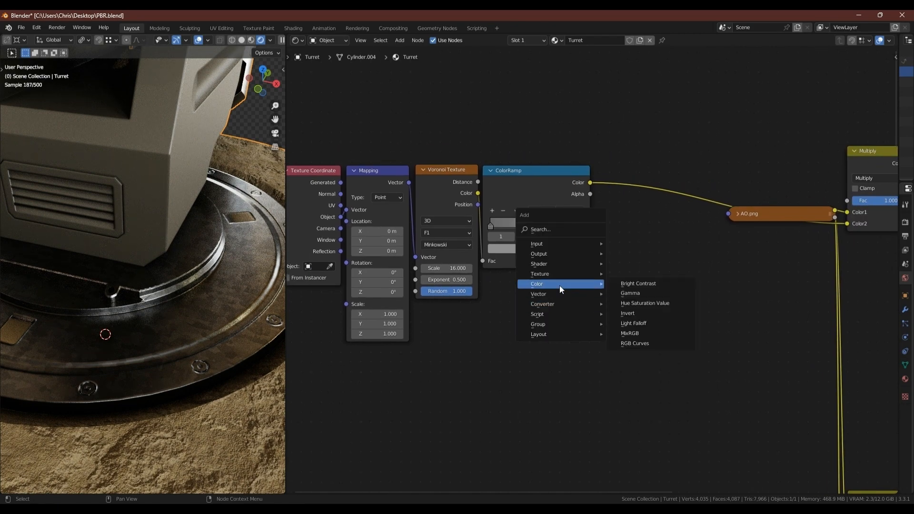
pyautogui.click(633, 284)
pyautogui.click(613, 175)
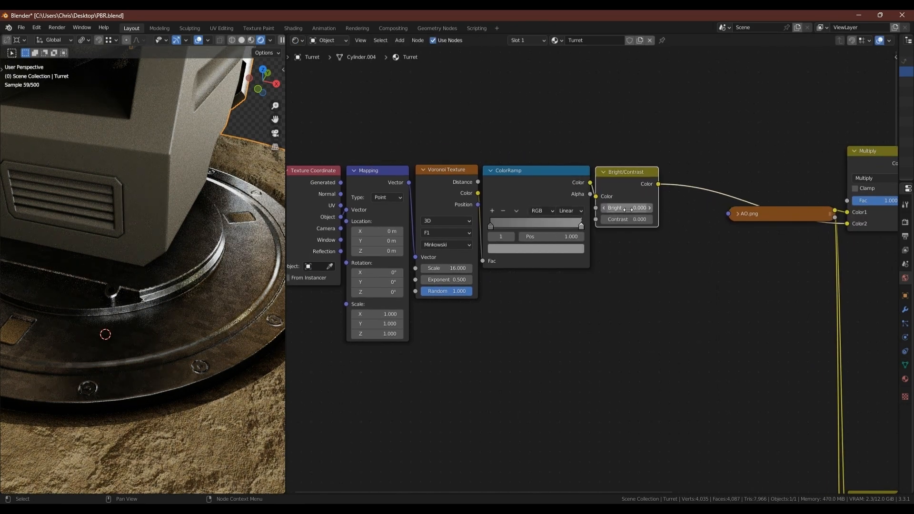
pyautogui.click(651, 208)
pyautogui.click(651, 208)
pyautogui.click(651, 208)
pyautogui.click(651, 209)
pyautogui.keyDown('shift'); pyautogui.moveTo(636, 205); pyautogui.dragTo(633, 205); pyautogui.keyUp('shift')
# Step: Move the whole Voronoi node chain, from Texture Coordinate to Bright/Contrast, farther away from the first Principled BSDF
pyautogui.scroll(-6, 560, 215)
pyautogui.moveTo(439, 165); pyautogui.dragTo(629, 212)
pyautogui.press('g')
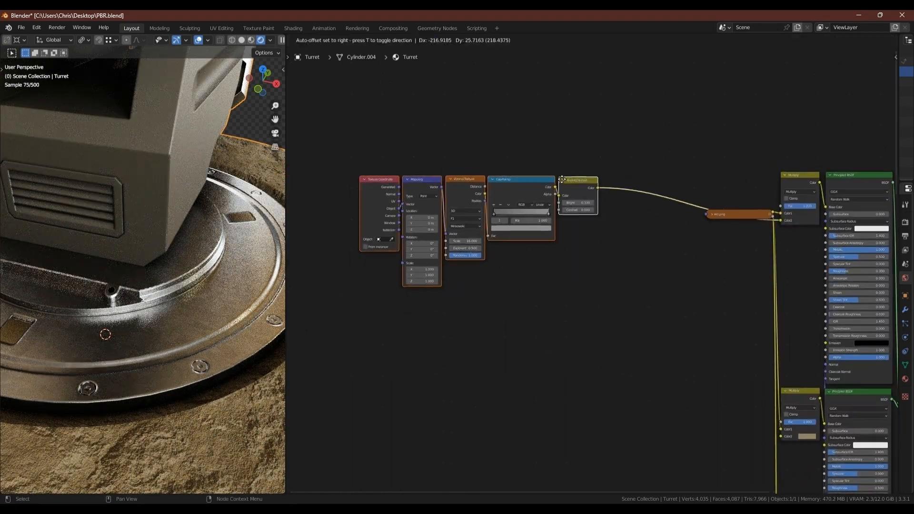
pyautogui.click(541, 193)
# Step: Duplicate the Bright/Contrast node with its ColorRamp input, connect the copy to the first Principled BSDF's Roughness, and reset its values
pyautogui.click(571, 181)
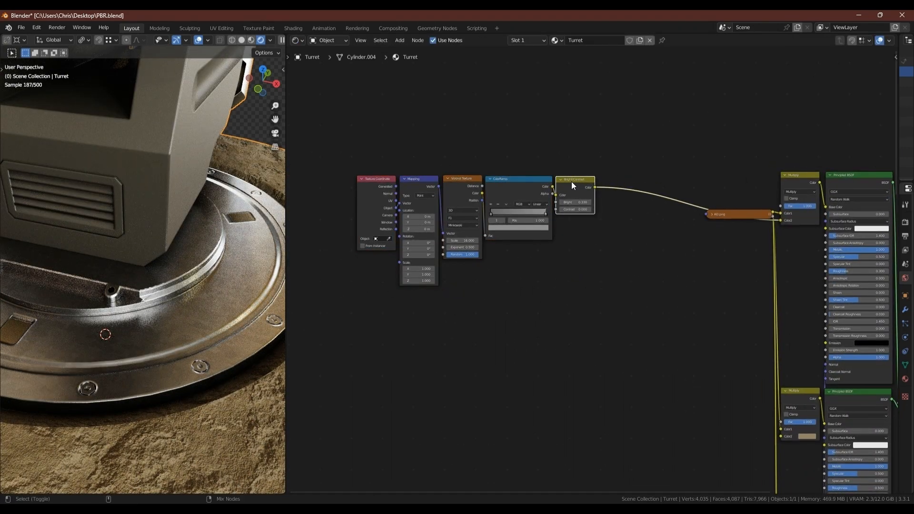
pyautogui.hotkey('shift', 'd')
pyautogui.click(596, 229)
pyautogui.moveTo(596, 230); pyautogui.dragTo(827, 272)
pyautogui.scroll(3, 601, 253)
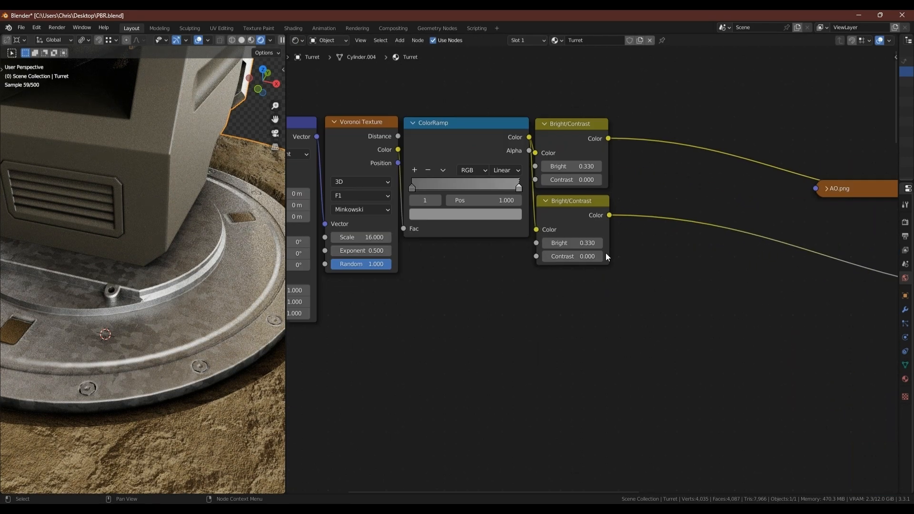
pyautogui.press('BackSpace')
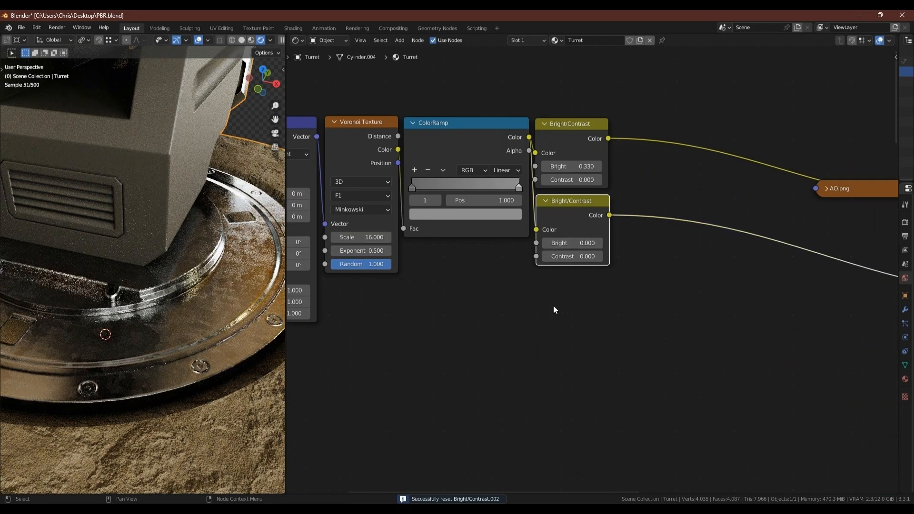
# Step: Set the roughness Bright/Contrast node's Bright to -0.6 and Contrast to -4
pyautogui.moveTo(78, 315); pyautogui.dragTo(179, 303, button='middle')
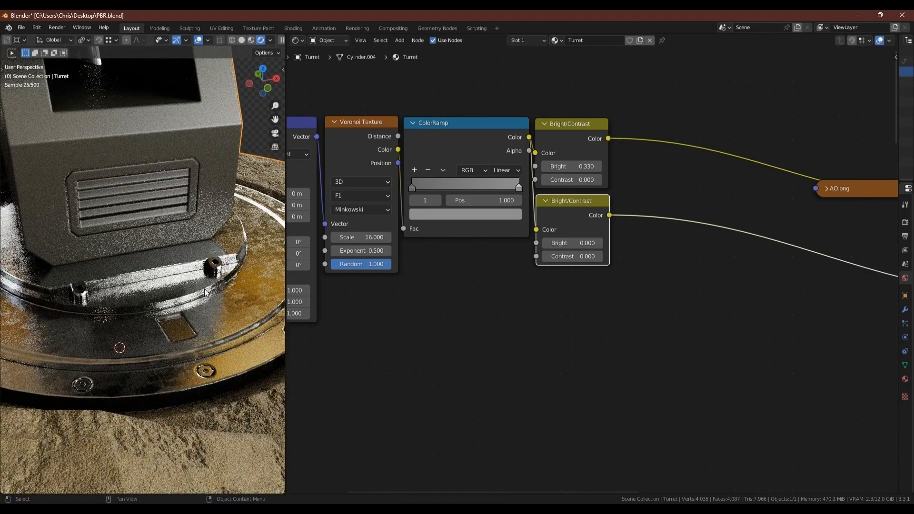
pyautogui.click(575, 243)
pyautogui.write('-0.6')
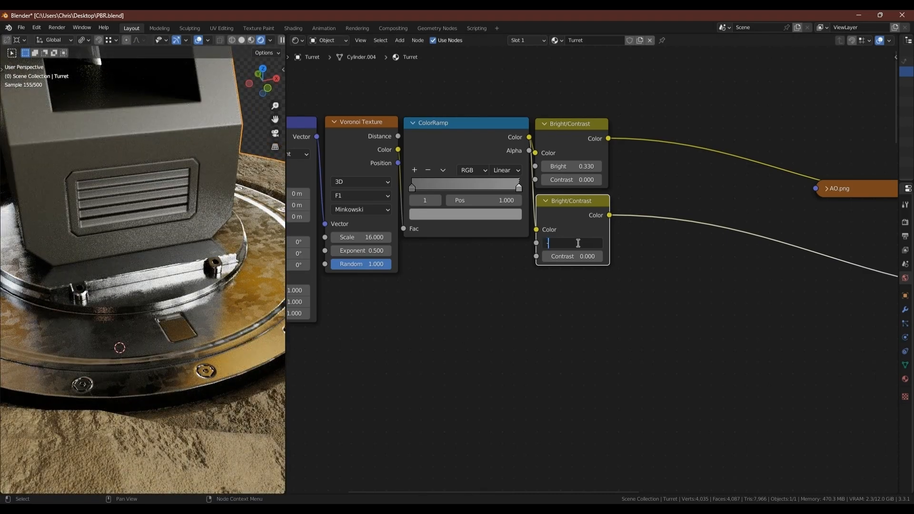
pyautogui.press('Return')
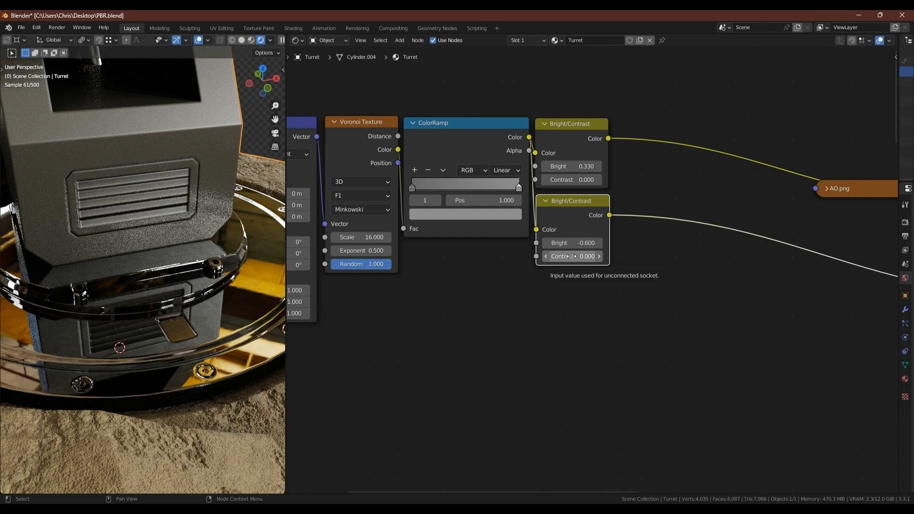
pyautogui.click(574, 257)
pyautogui.write('-4')
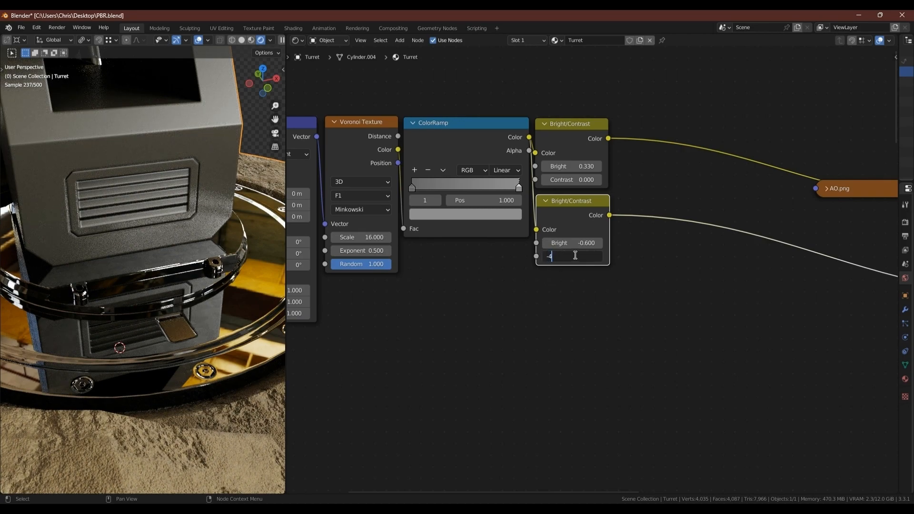
pyautogui.press('Return')
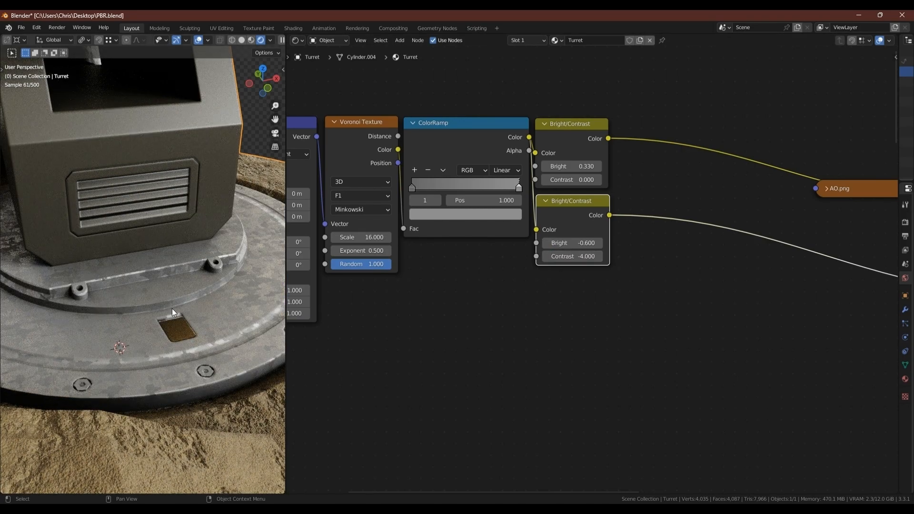
# Step: Examine the ring's color and roughness variation from close up and from a distance
pyautogui.moveTo(172, 309); pyautogui.dragTo(209, 291, button='middle')
pyautogui.scroll(3, 208, 291)
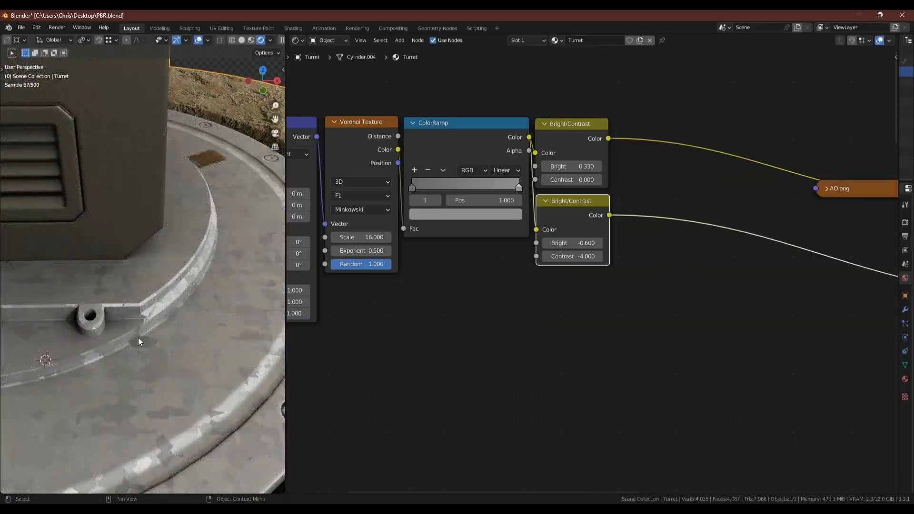
pyautogui.moveTo(167, 326); pyautogui.dragTo(139, 203, button='middle')
pyautogui.scroll(-4, 114, 225)
pyautogui.scroll(3, 212, 127)
pyautogui.moveTo(203, 133); pyautogui.dragTo(210, 238, button='middle')
pyautogui.scroll(4, 211, 327)
pyautogui.moveTo(211, 326); pyautogui.dragTo(162, 228, button='middle')
pyautogui.scroll(-4, 146, 214)
pyautogui.scroll(2, 124, 231)
pyautogui.scroll(-4, 110, 244)
pyautogui.scroll(-2, 162, 229)
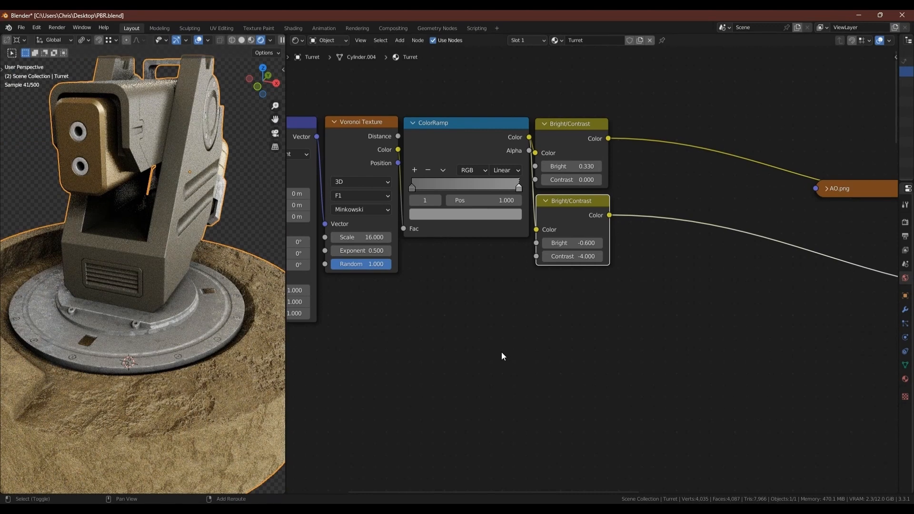
# Step: Add a Bump node and insert it into the existing normal link feeding the first Principled BSDF's Normal input
pyautogui.hotkey('shift', 'a')
pyautogui.click(464, 295)
pyautogui.write('bump')
pyautogui.press('Return')
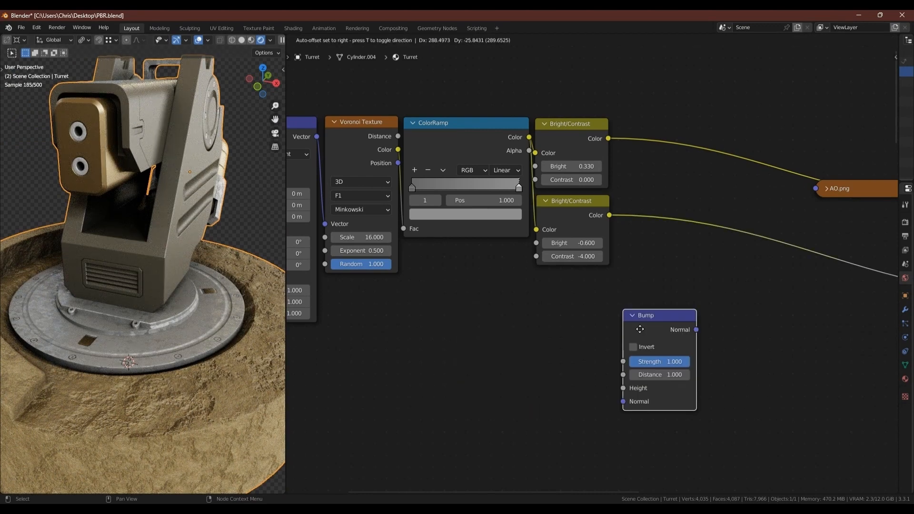
pyautogui.click(598, 332)
pyautogui.moveTo(598, 332); pyautogui.dragTo(428, 266, button='middle')
pyautogui.scroll(-4, 481, 289)
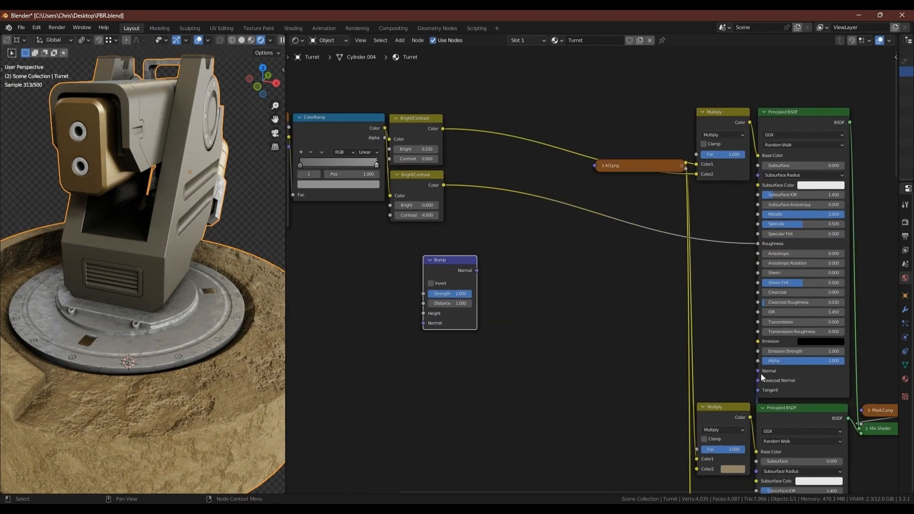
pyautogui.moveTo(758, 372); pyautogui.dragTo(424, 323)
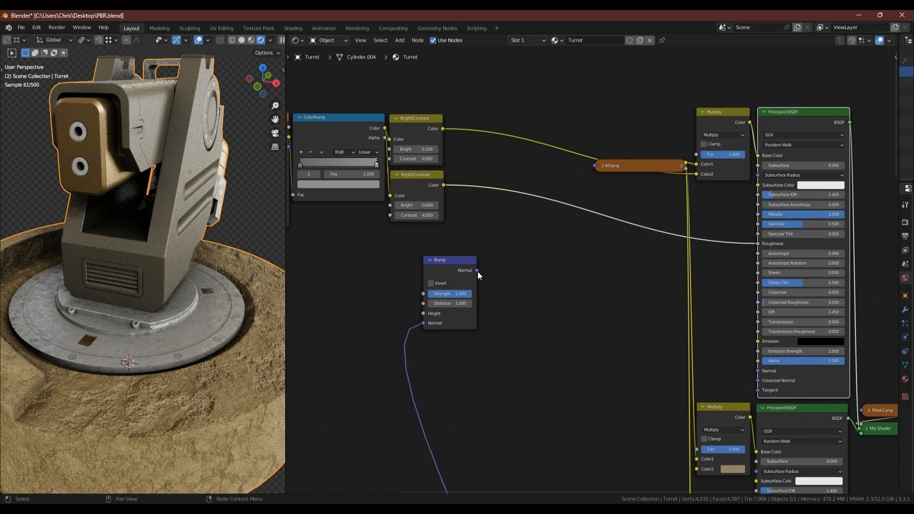
pyautogui.moveTo(477, 270); pyautogui.dragTo(759, 370)
# Step: Connect the ColorRamp's Color to the Bump node's Height and set the bump Strength to 0.05
pyautogui.moveTo(451, 261); pyautogui.dragTo(514, 269)
pyautogui.moveTo(385, 128); pyautogui.dragTo(487, 322)
pyautogui.scroll(6, 125, 339)
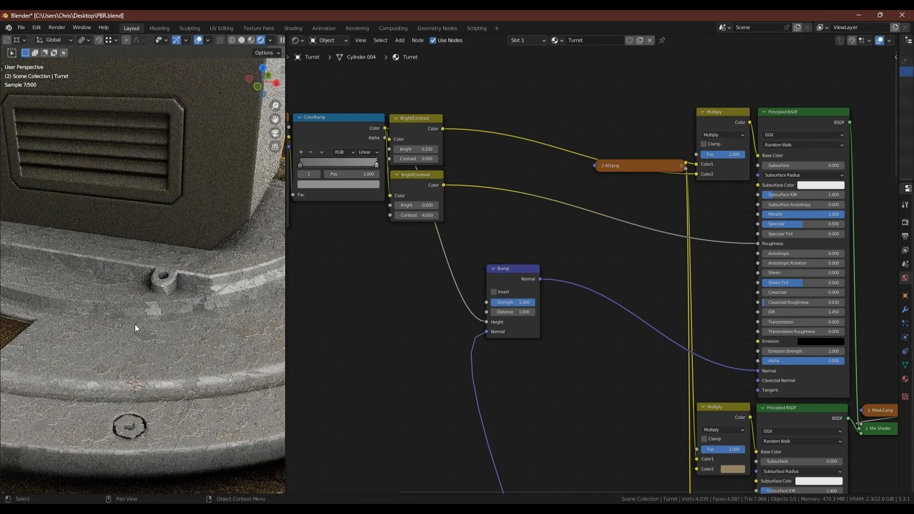
pyautogui.scroll(1, 137, 324)
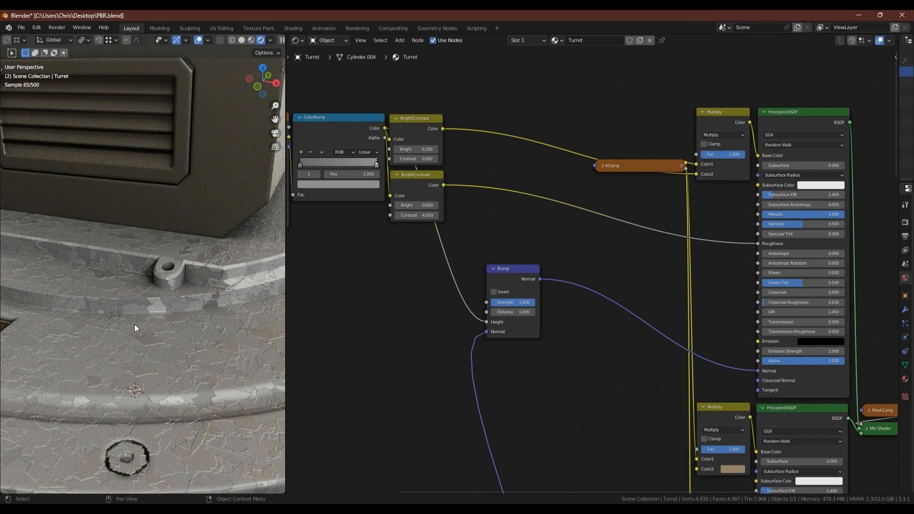
pyautogui.moveTo(525, 302); pyautogui.dragTo(476, 304)
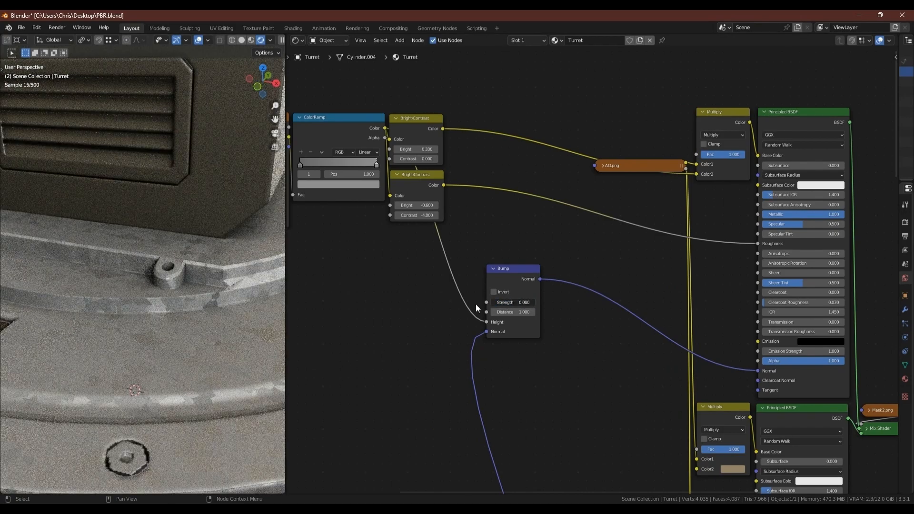
pyautogui.click(507, 302)
pyautogui.write('0')
pyautogui.moveTo(504, 270); pyautogui.dragTo(432, 319)
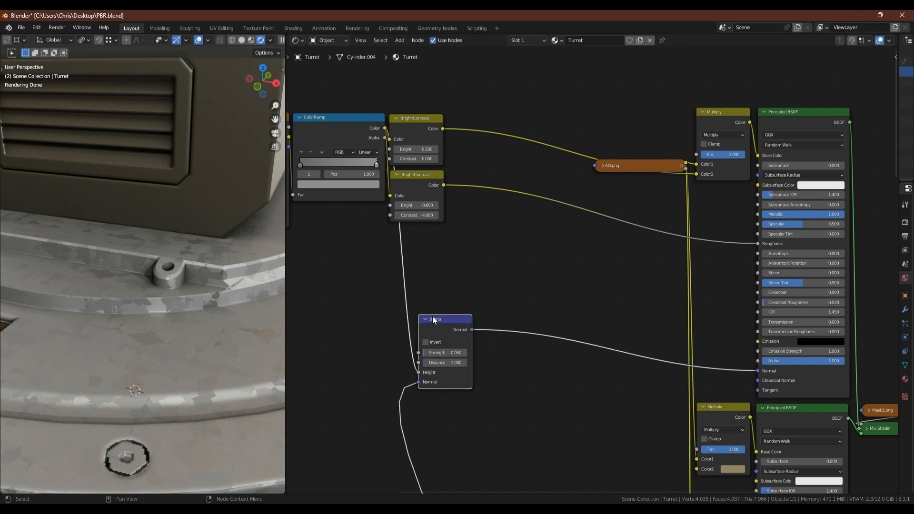
# Step: Add a Noise Texture below the Voronoi Texture and feed its Vector from the Texture Coordinate's Object output
pyautogui.moveTo(323, 288); pyautogui.dragTo(441, 291, button='middle')
pyautogui.hotkey('shift', 'a')
pyautogui.click(357, 297)
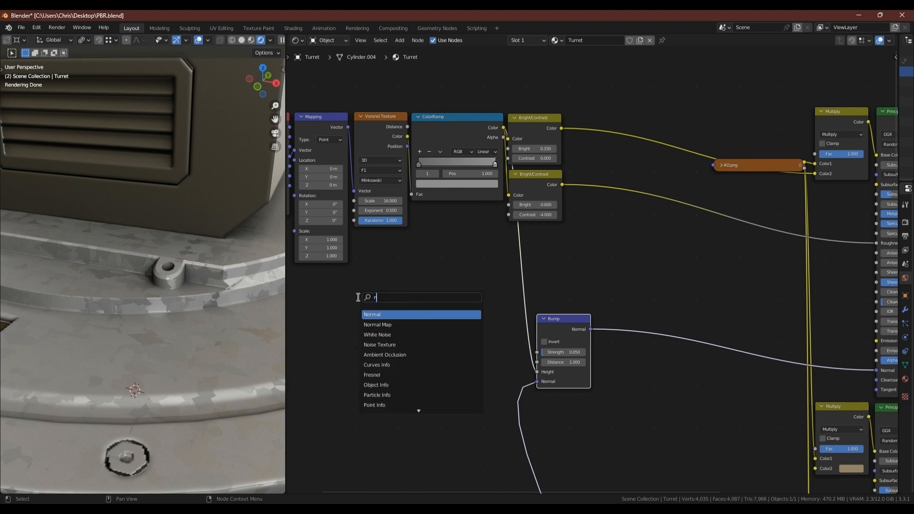
pyautogui.write('no')
pyautogui.click(390, 326)
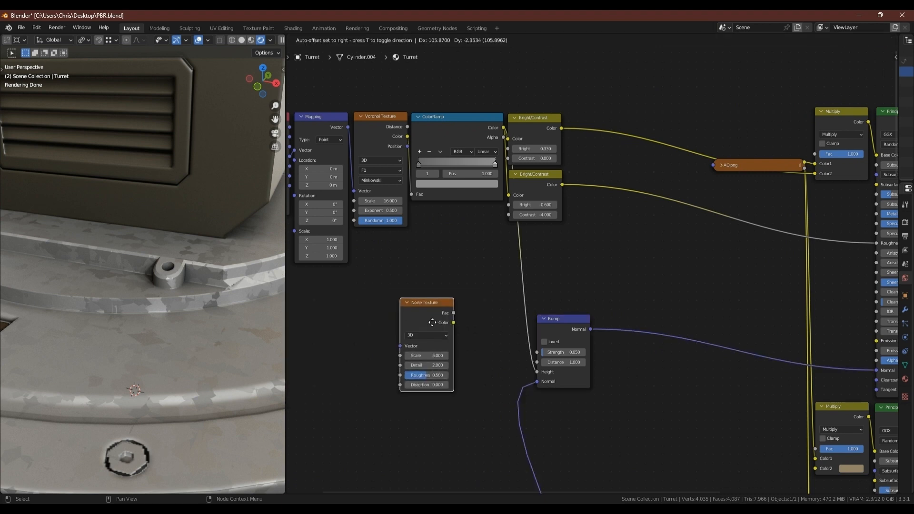
pyautogui.moveTo(294, 157); pyautogui.dragTo(364, 150, button='middle')
pyautogui.moveTo(360, 149); pyautogui.dragTo(470, 339)
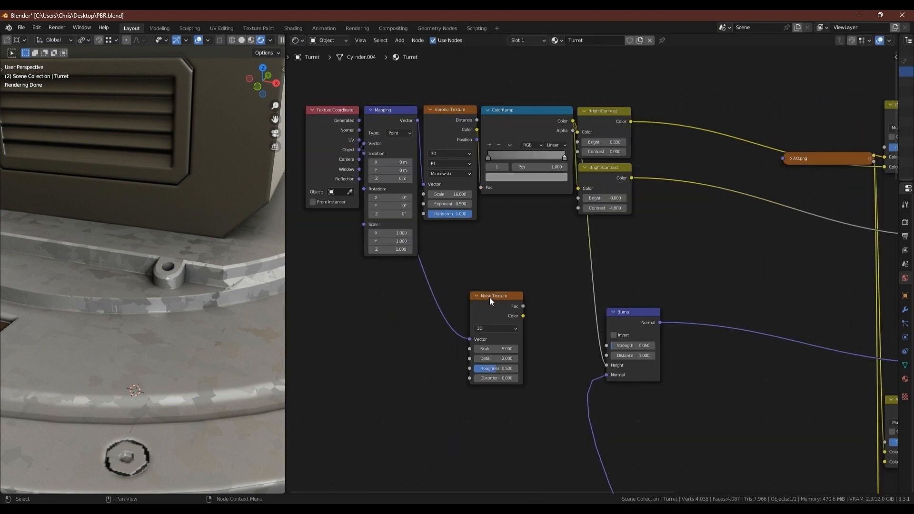
pyautogui.moveTo(490, 296); pyautogui.dragTo(446, 228)
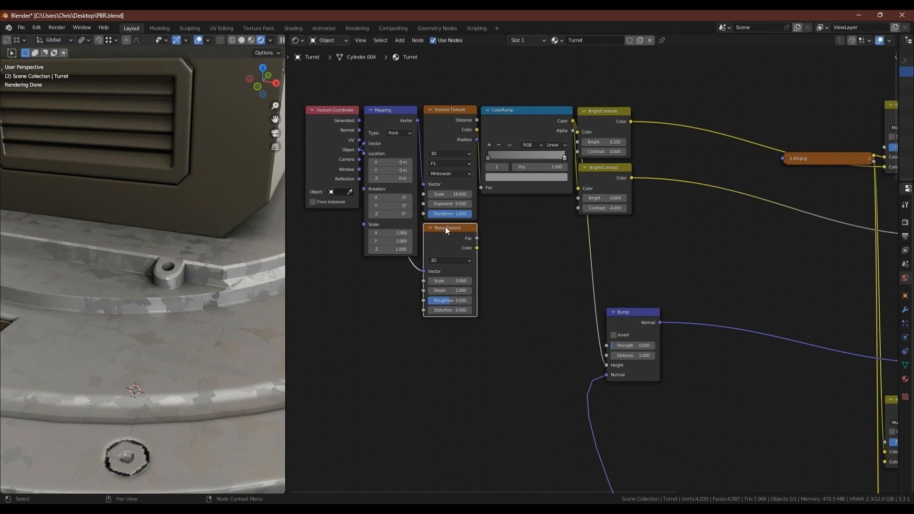
# Step: Duplicate the Bump node, chain the copy after the original, and connect the Noise Texture's Fac to its Height
pyautogui.moveTo(635, 313); pyautogui.dragTo(613, 313)
pyautogui.hotkey('shift', 'd')
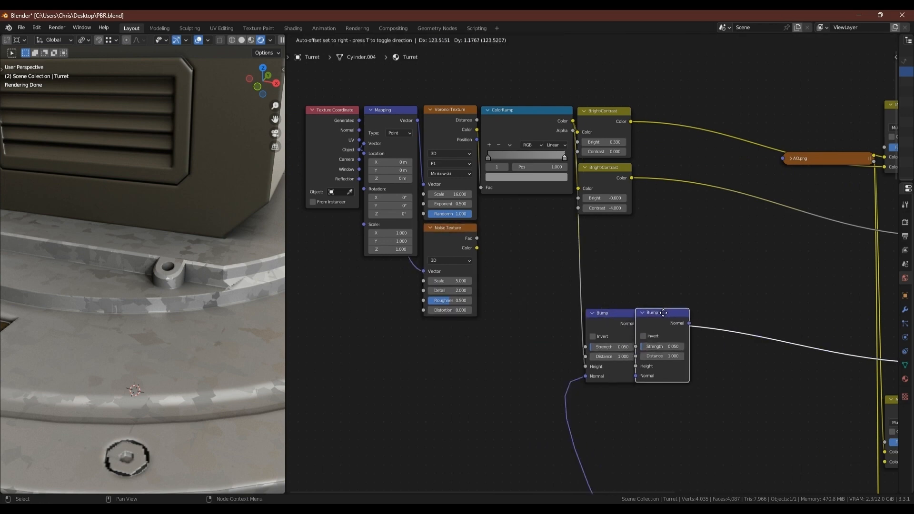
pyautogui.click(667, 307)
pyautogui.moveTo(690, 311); pyautogui.dragTo(664, 311)
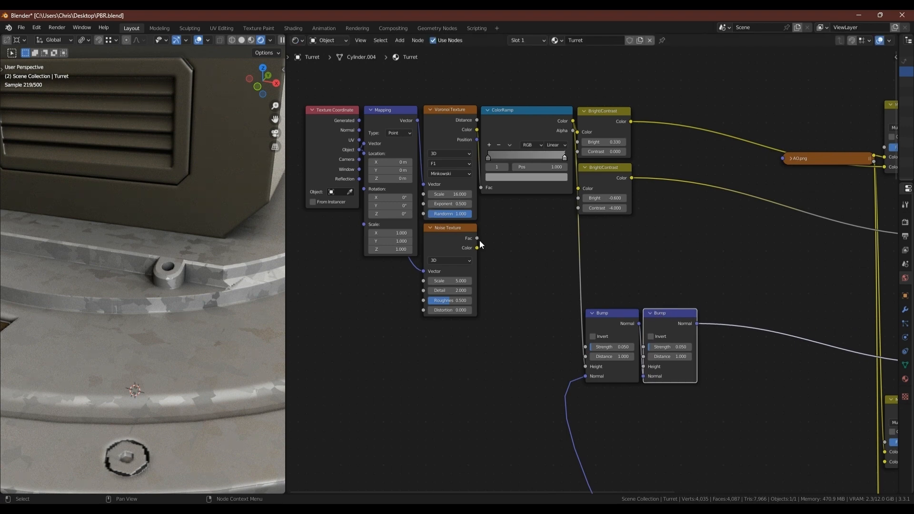
pyautogui.moveTo(478, 239); pyautogui.dragTo(649, 366)
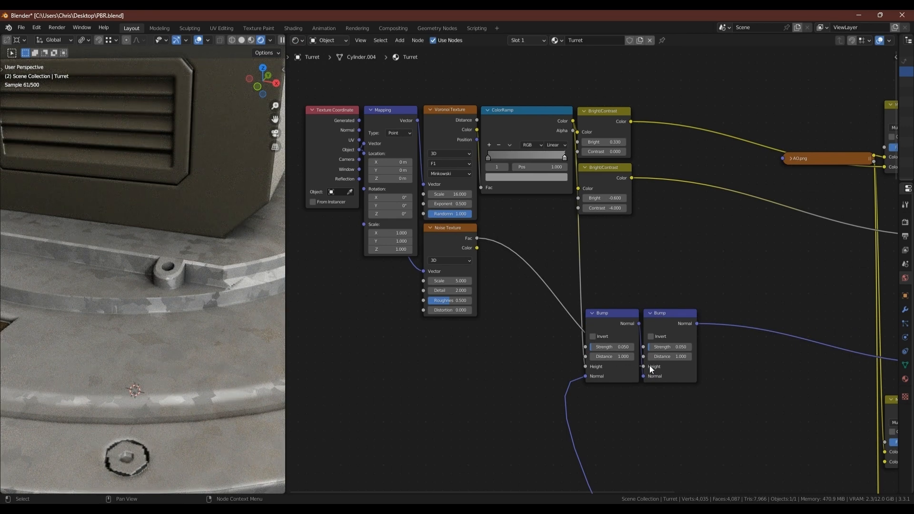
# Step: Preview the Noise Texture, set its Scale to 20, and raise its Detail
pyautogui.keyDown('ctrl'); pyautogui.keyDown('shift'); pyautogui.click(455, 230); pyautogui.keyUp('shift'); pyautogui.keyUp('ctrl')
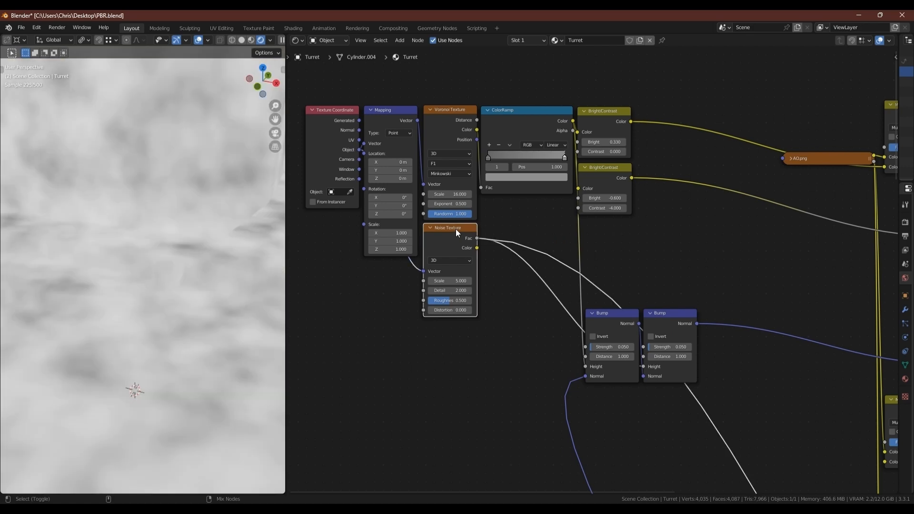
pyautogui.doubleClick(458, 281)
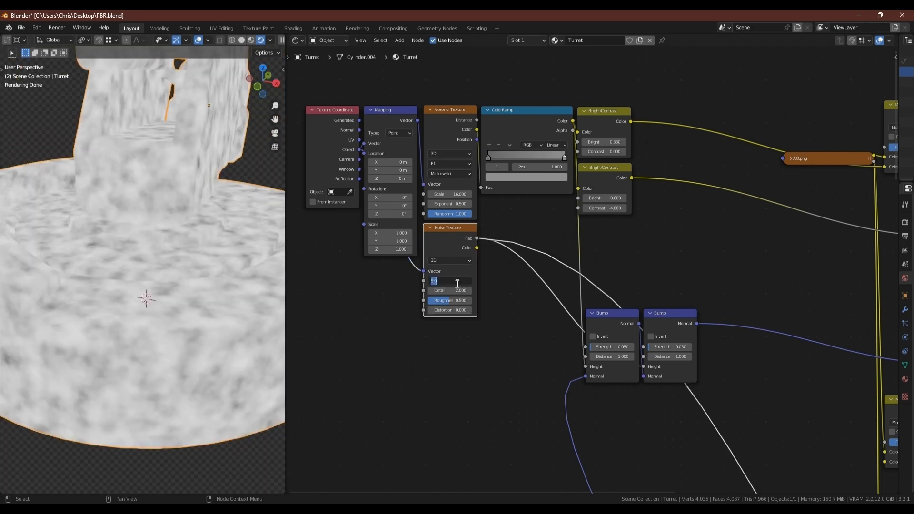
pyautogui.press('Return')
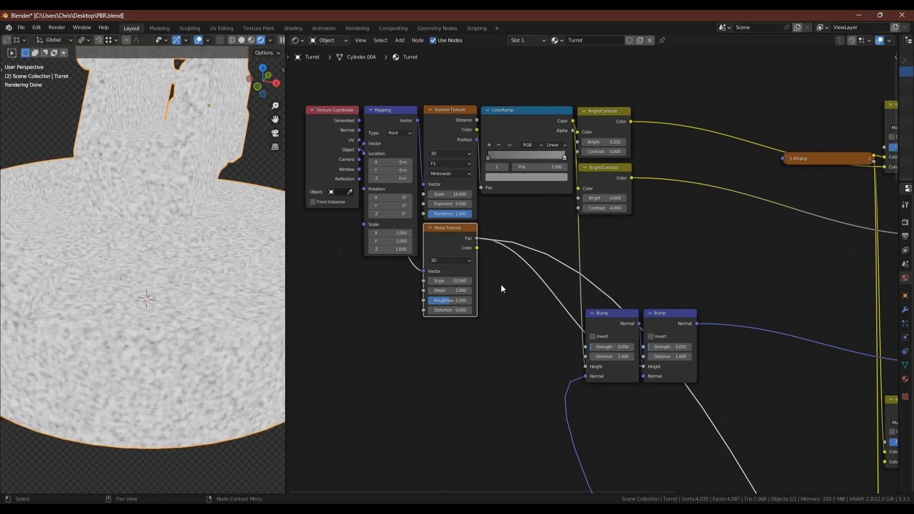
pyautogui.moveTo(450, 290); pyautogui.dragTo(562, 301)
# Step: Reconnect the final Mix Shader to the Material Output and zoom in on the ring's full material
pyautogui.scroll(-4, 662, 334)
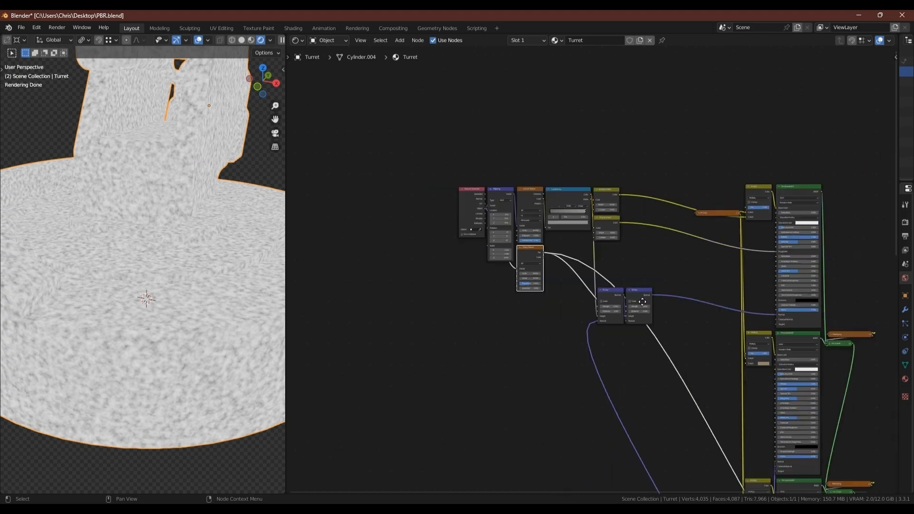
pyautogui.keyDown('shift'); pyautogui.scroll(-5, 651, 335); pyautogui.keyUp('shift')
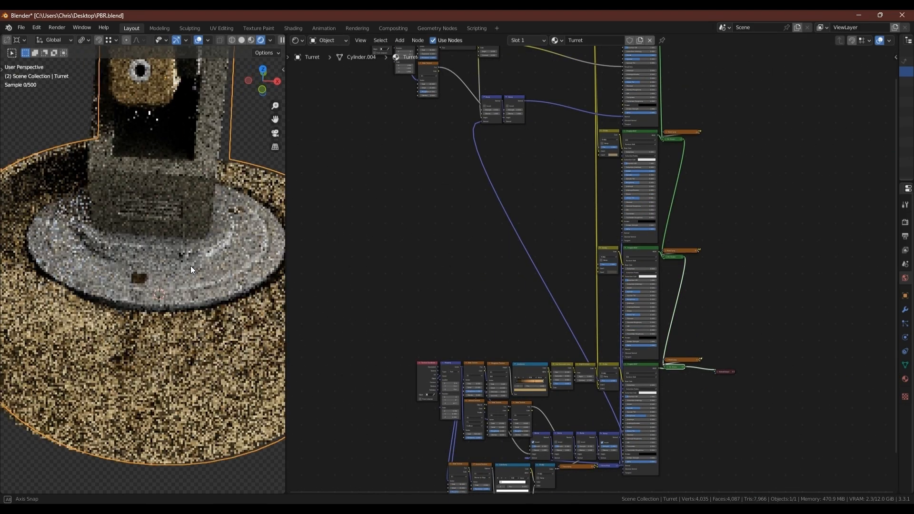
pyautogui.scroll(5, 241, 256)
pyautogui.scroll(6, 466, 136)
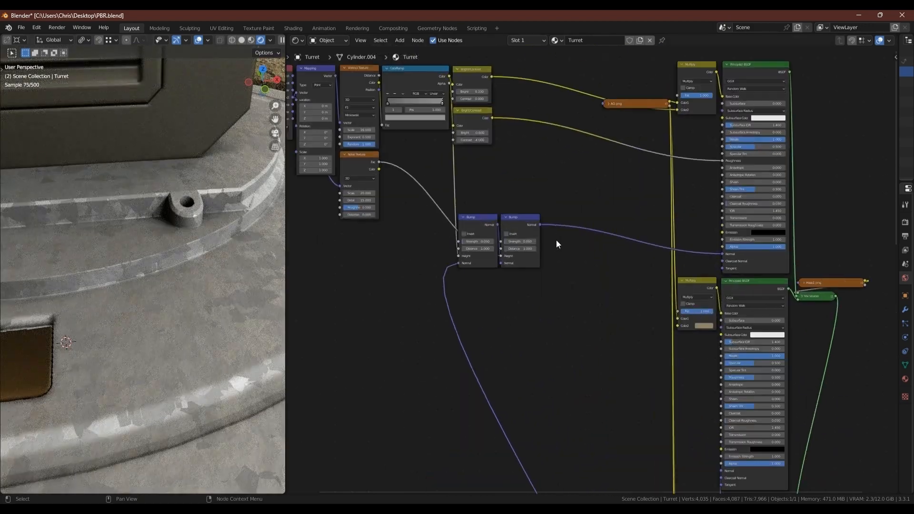
# Step: Set the second Bump node's Strength to 0.03 and check the ring surface up close
pyautogui.click(527, 238)
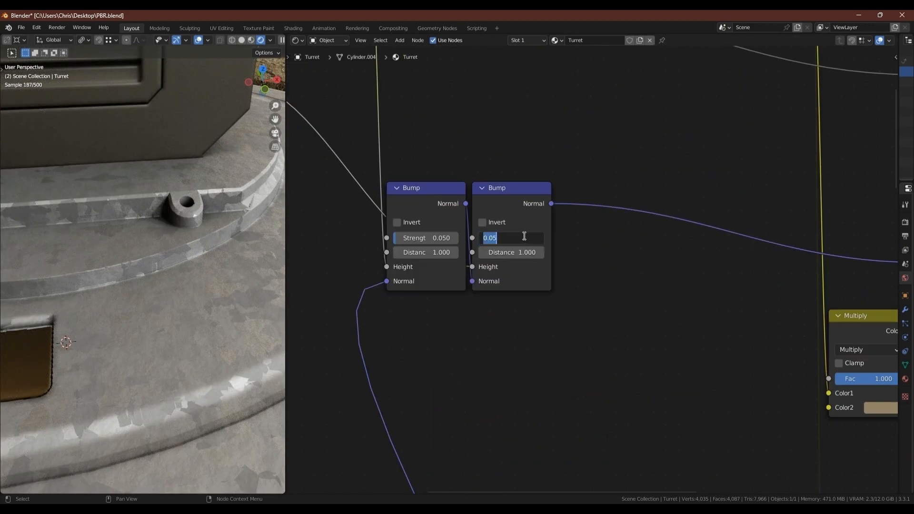
pyautogui.moveTo(492, 237); pyautogui.dragTo(504, 238)
pyautogui.moveTo(213, 258); pyautogui.dragTo(128, 279, button='middle')
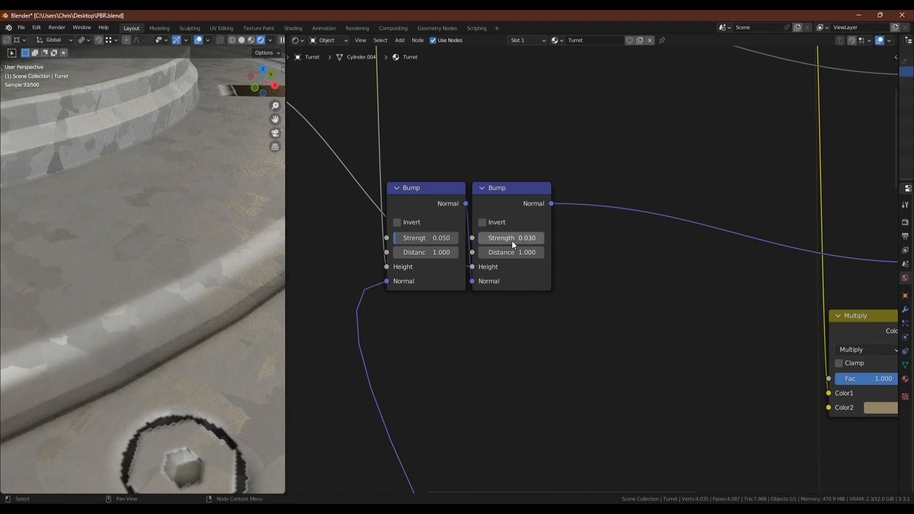
# Step: Try a Strength of 0.102 on the second Bump node and undo the change
pyautogui.moveTo(516, 238); pyautogui.dragTo(611, 217)
pyautogui.scroll(-3, 104, 260)
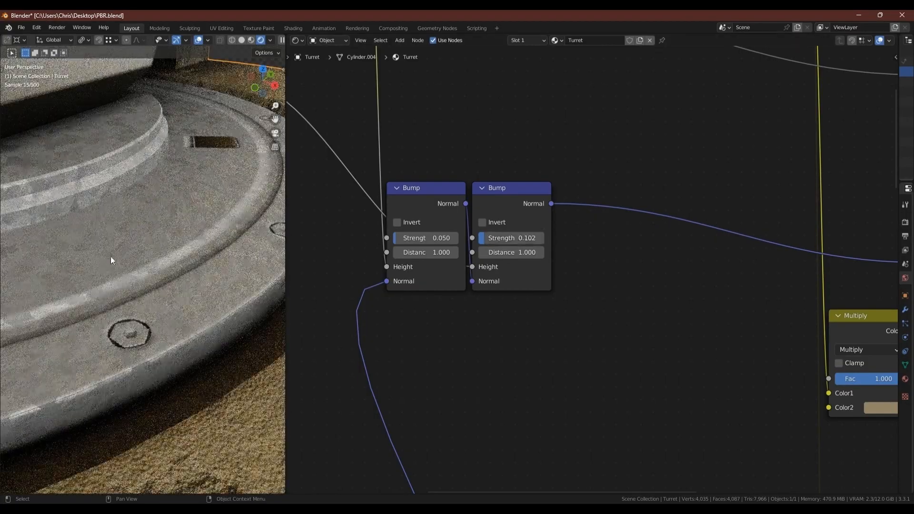
pyautogui.hotkey('ctrl', 'z')
pyautogui.scroll(-3, 116, 253)
pyautogui.moveTo(116, 253); pyautogui.dragTo(222, 200, button='middle')
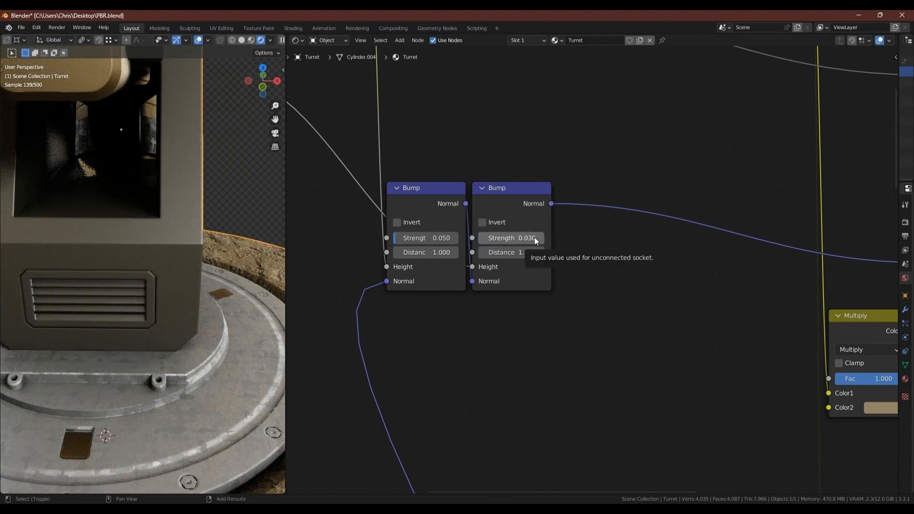
# Step: Set the second Bump node's Strength to 0.08 and save the file
pyautogui.keyDown('shift'); pyautogui.moveTo(535, 237); pyautogui.dragTo(595, 226); pyautogui.keyUp('shift')
pyautogui.scroll(5, 217, 405)
pyautogui.scroll(-2, 463, 243)
pyautogui.moveTo(494, 239)
pyautogui.keyDown('shift'); pyautogui.mouseDown()
pyautogui.moveTo(504, 238)
pyautogui.moveTo(484, 236)
pyautogui.mouseUp(); pyautogui.keyUp('shift')
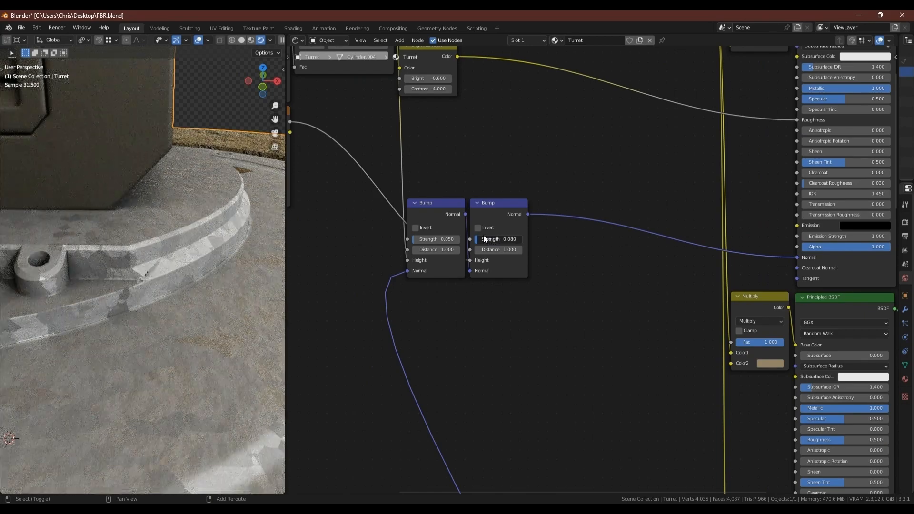
pyautogui.scroll(-5, 496, 283)
pyautogui.hotkey('ctrl', 's')
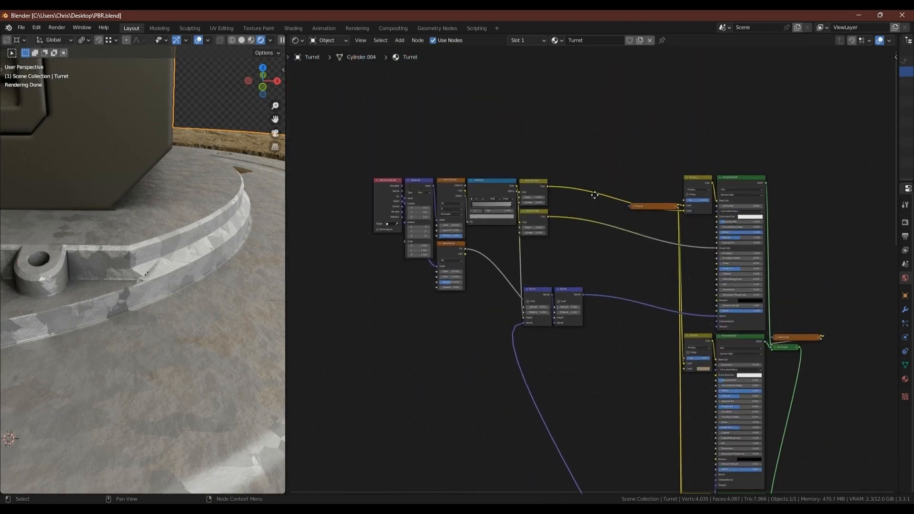
# Step: Duplicate the metal's Principled BSDF and place the green copy beside the original
pyautogui.moveTo(415, 325); pyautogui.dragTo(424, 274)
pyautogui.moveTo(666, 209); pyautogui.dragTo(553, 207, button='middle')
pyautogui.scroll(3, 553, 206)
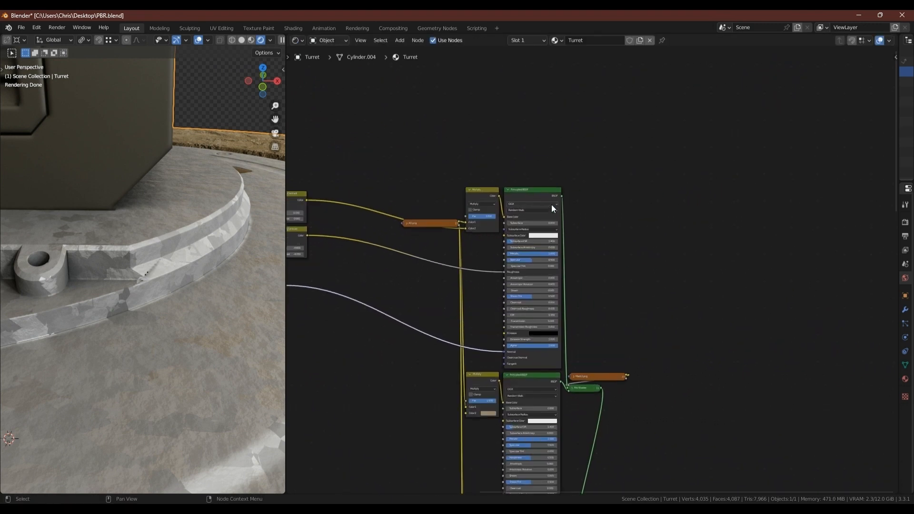
pyautogui.click(540, 191)
pyautogui.hotkey('shift', 'd')
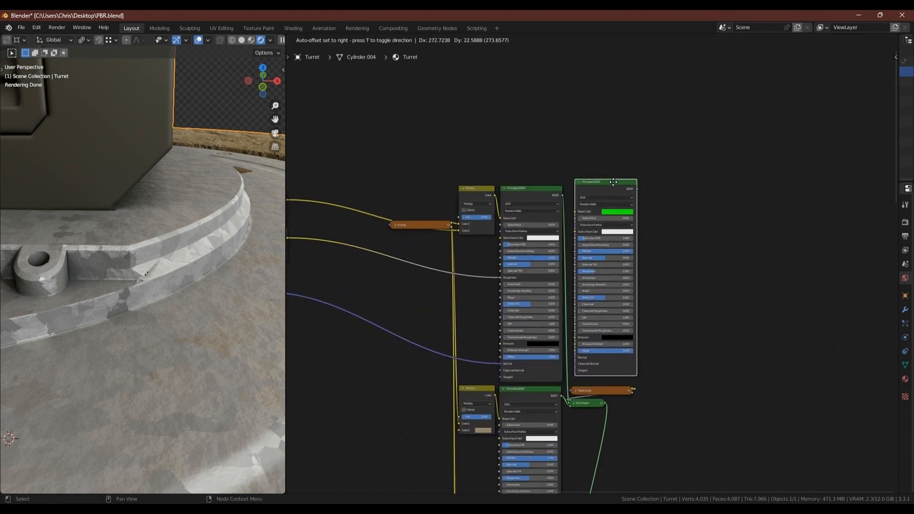
pyautogui.click(610, 188)
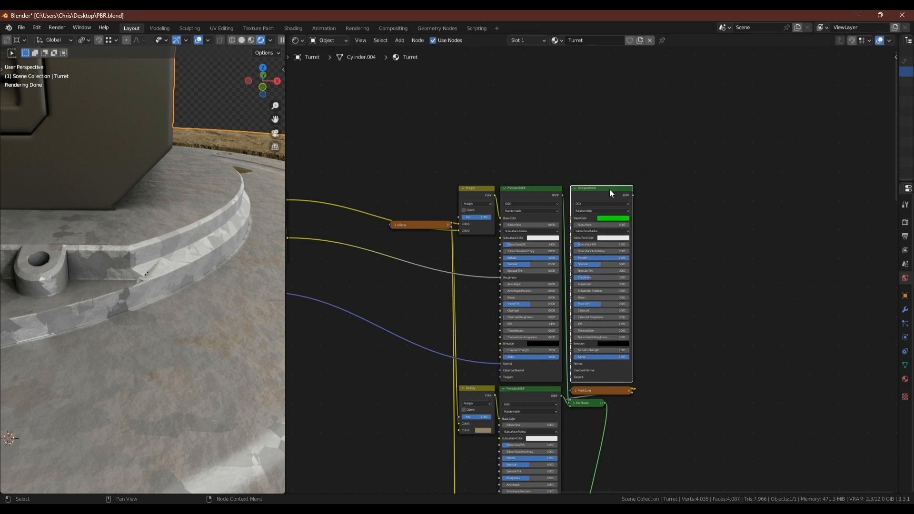
pyautogui.scroll(1, 631, 198)
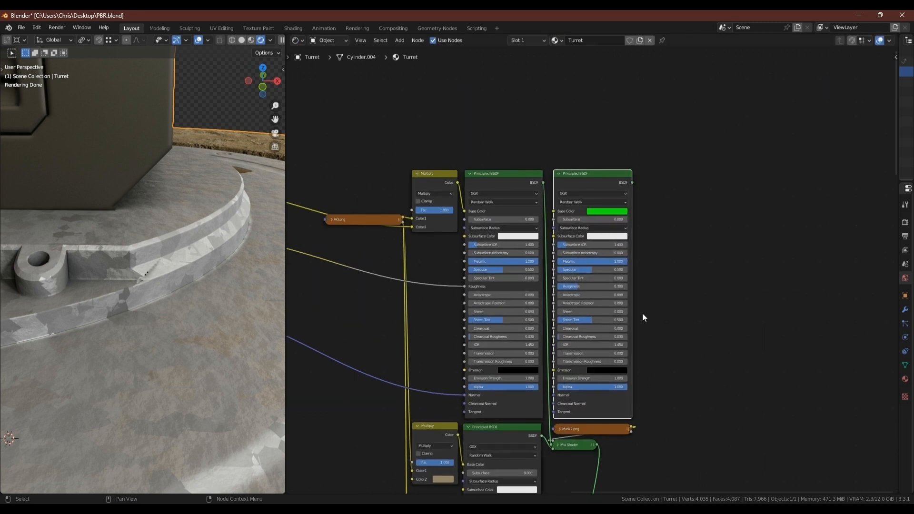
# Step: Duplicate the Mix Shader node and place the copy above and beyond the green Principled BSDF
pyautogui.click(578, 445)
pyautogui.hotkey('shift', 'd')
pyautogui.click(681, 175)
pyautogui.click(661, 174)
pyautogui.moveTo(665, 174); pyautogui.dragTo(670, 133)
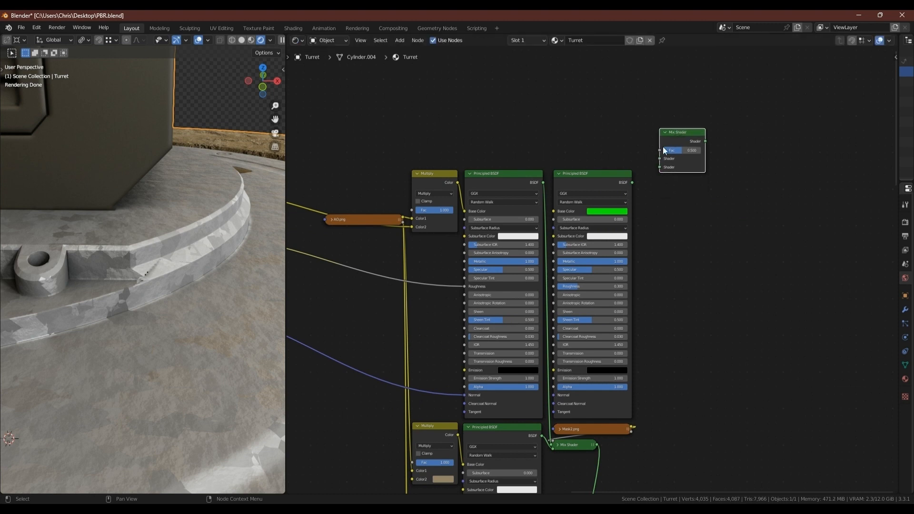
# Step: Feed the green and metal Principled BSDFs into the new Mix Shader, route it to the existing Mix Shader, and set its Fac to 1
pyautogui.moveTo(632, 182); pyautogui.dragTo(652, 163)
pyautogui.moveTo(544, 183); pyautogui.dragTo(551, 444)
pyautogui.moveTo(673, 151); pyautogui.dragTo(719, 155)
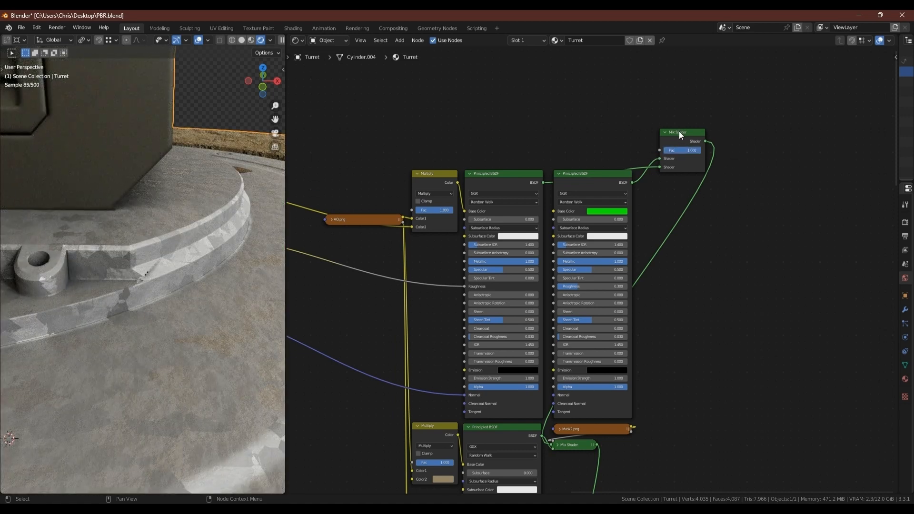
pyautogui.moveTo(679, 130); pyautogui.dragTo(629, 289)
# Step: Add a Bevel node in the empty area above the metal's texture nodes
pyautogui.scroll(-7, 566, 168)
pyautogui.moveTo(433, 107)
pyautogui.mouseDown(button='middle')
pyautogui.moveTo(566, 169)
pyautogui.moveTo(608, 231)
pyautogui.mouseUp(button='middle')
pyautogui.moveTo(553, 245); pyautogui.dragTo(590, 257, button='middle')
pyautogui.scroll(2, 432, 215)
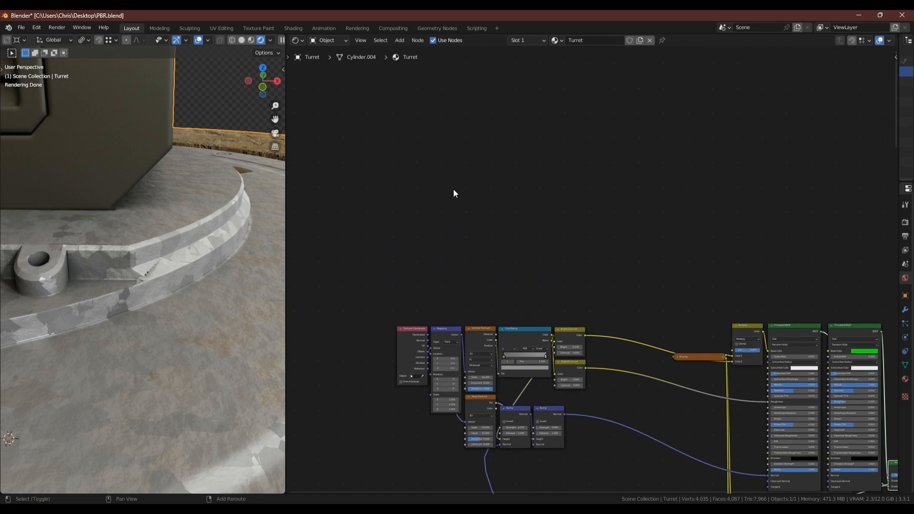
pyautogui.hotkey('shift', 'a')
pyautogui.click(454, 191)
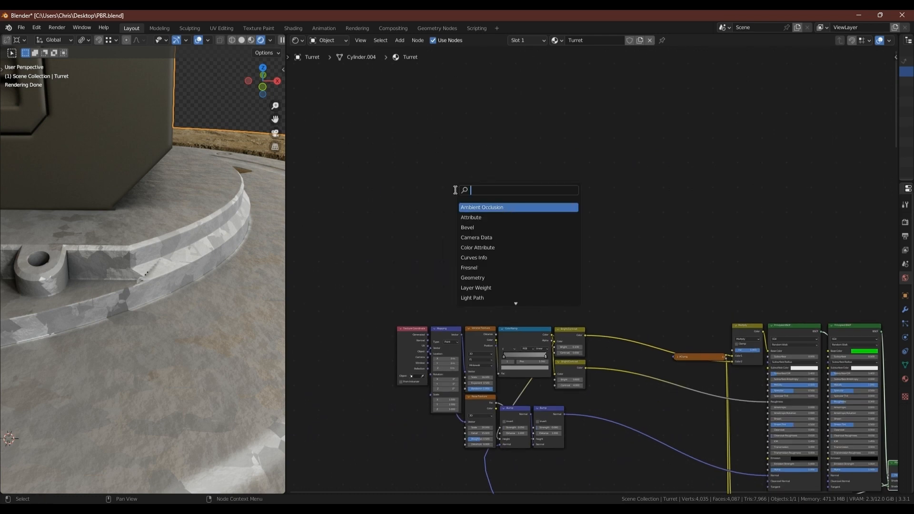
pyautogui.click(461, 226)
pyautogui.click(399, 162)
# Step: Add a Geometry node directly below the Bevel node
pyautogui.hotkey('shift', 'a')
pyautogui.click(406, 165)
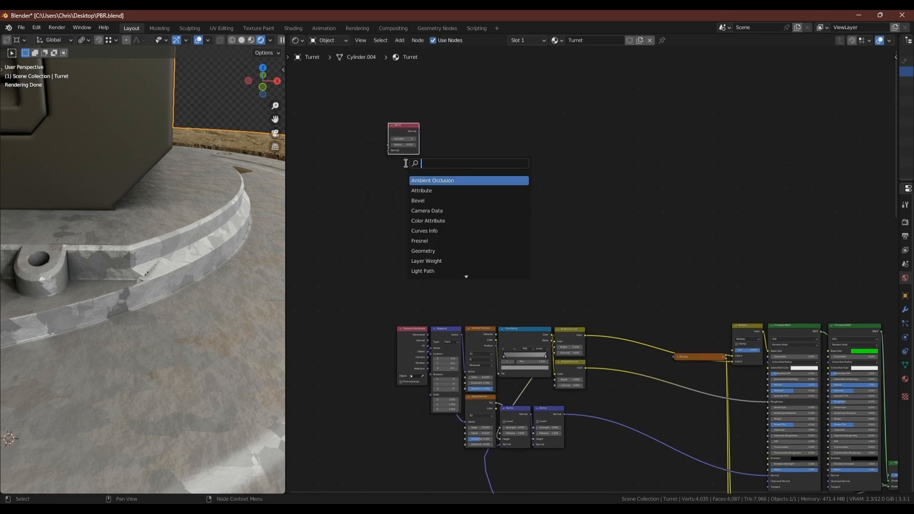
pyautogui.write('ge')
pyautogui.click(422, 179)
pyautogui.click(409, 173)
pyautogui.scroll(8, 412, 141)
pyautogui.scroll(2, 416, 136)
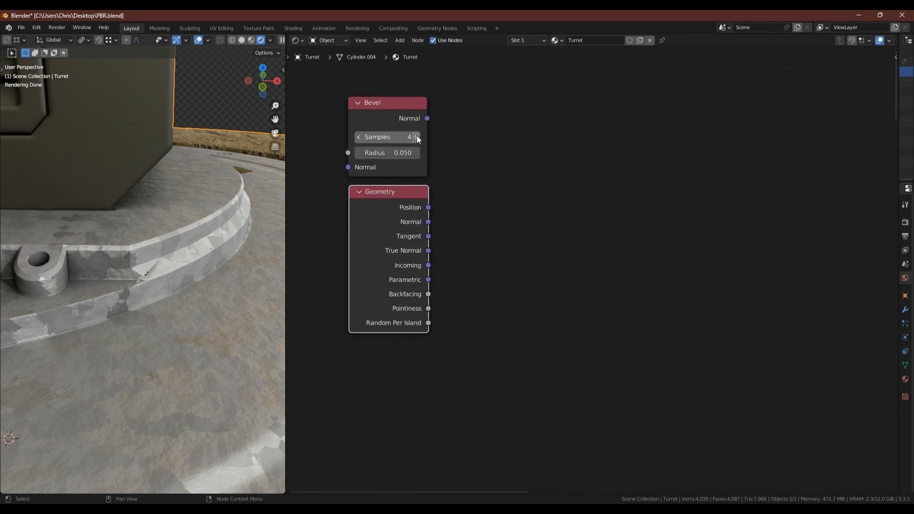
# Step: Add a MixRGB node and connect the Bevel's Normal to Color1 and the Geometry's Position to Color2
pyautogui.hotkey('shift', 'a')
pyautogui.write('ix')
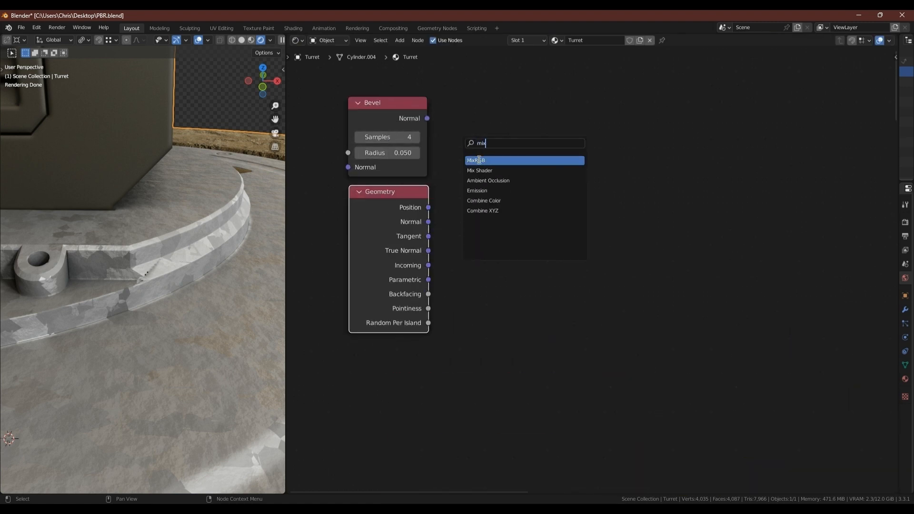
pyautogui.press('Return')
pyautogui.click(433, 121)
pyautogui.moveTo(427, 118); pyautogui.dragTo(439, 198)
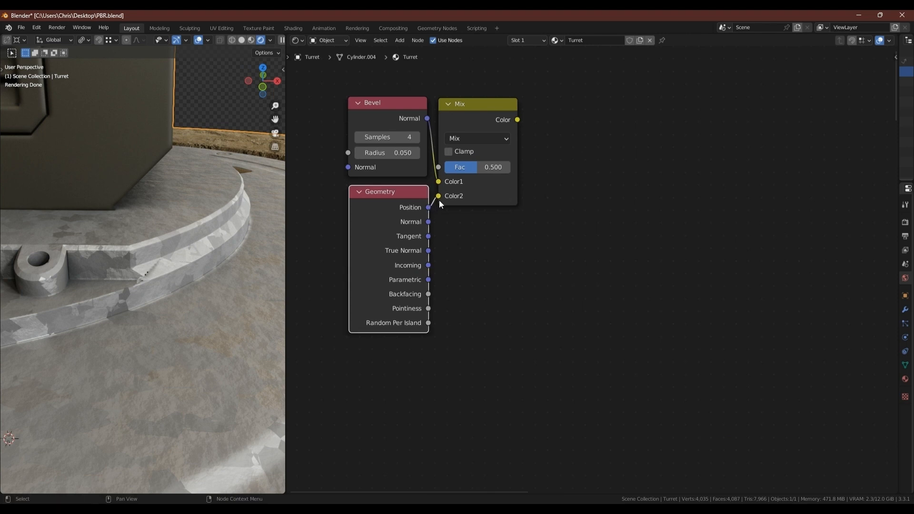
# Step: Set the Bevel's Samples to 16 and preview the Mix node in Difference mode with Fac 1
pyautogui.moveTo(386, 136); pyautogui.dragTo(530, 159)
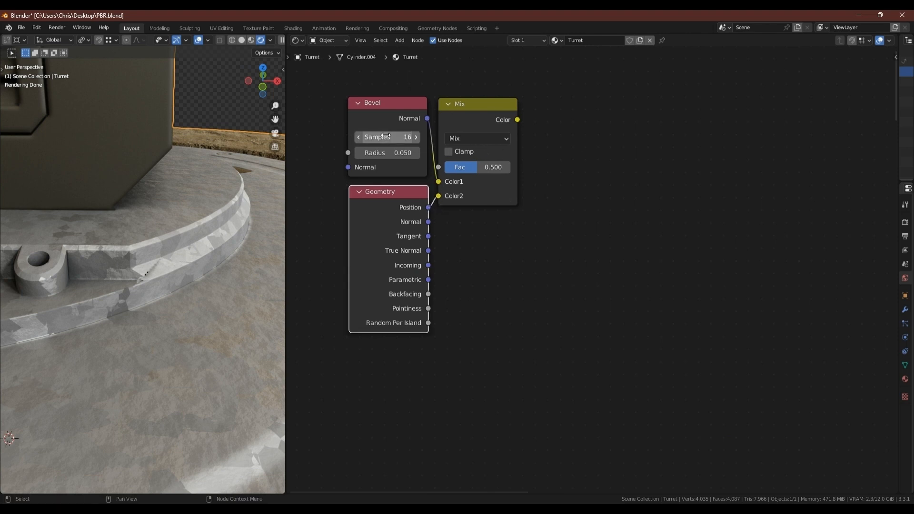
pyautogui.click(480, 139)
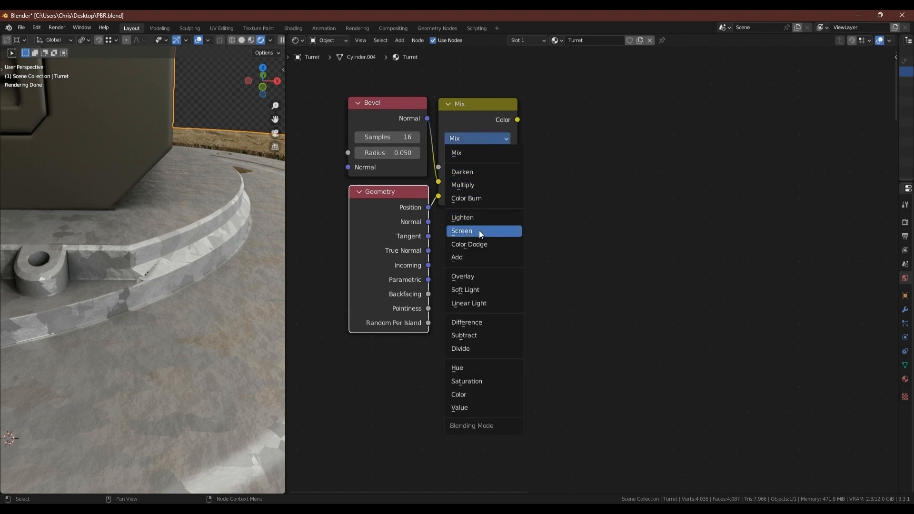
pyautogui.click(489, 322)
pyautogui.keyDown('ctrl'); pyautogui.keyDown('shift'); pyautogui.click(486, 104); pyautogui.keyUp('shift'); pyautogui.keyUp('ctrl')
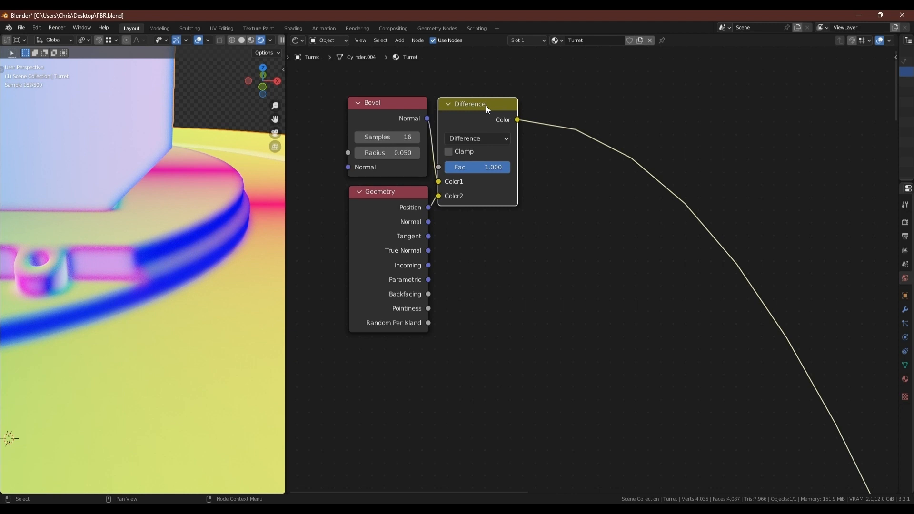
# Step: Insert a ColorRamp node after the Difference node
pyautogui.hotkey('shift', 'a')
pyautogui.moveTo(510, 279)
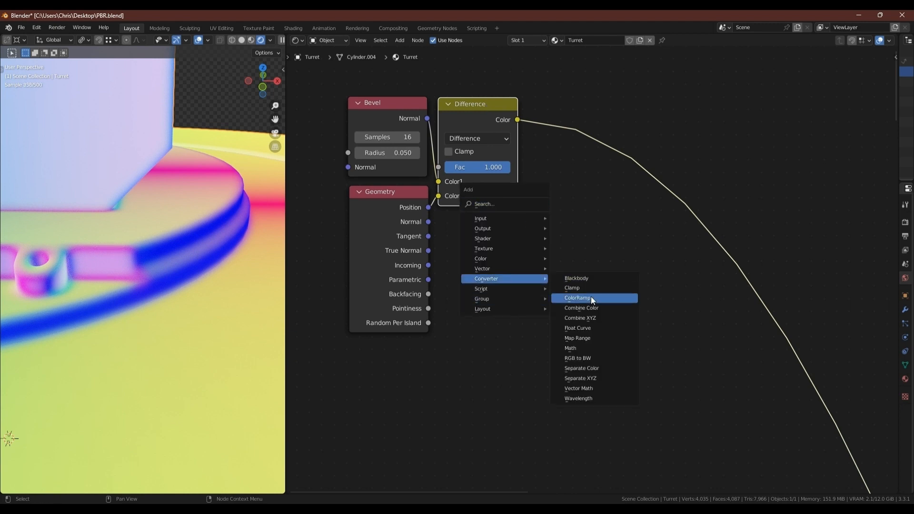
pyautogui.click(592, 298)
pyautogui.click(564, 153)
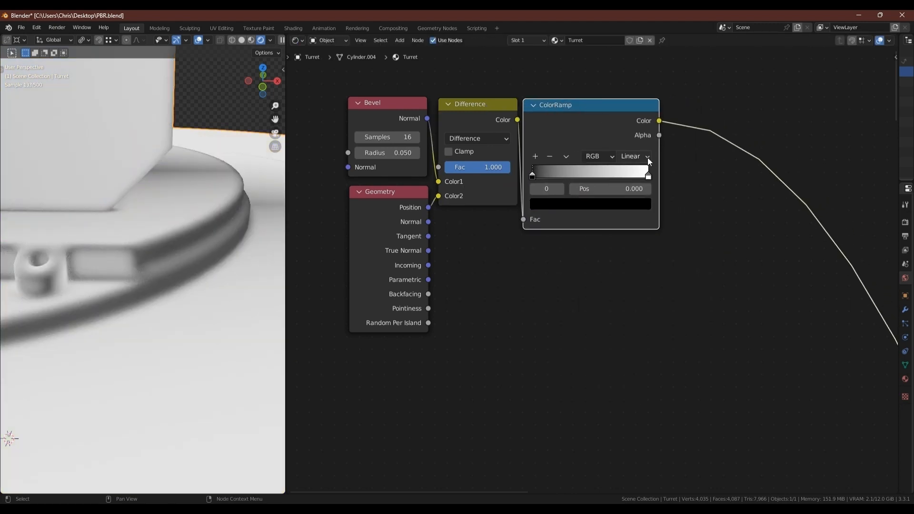
# Step: Flip the ColorRamp and set its black stop's position to 0.1
pyautogui.click(648, 158)
pyautogui.click(566, 156)
pyautogui.click(593, 173)
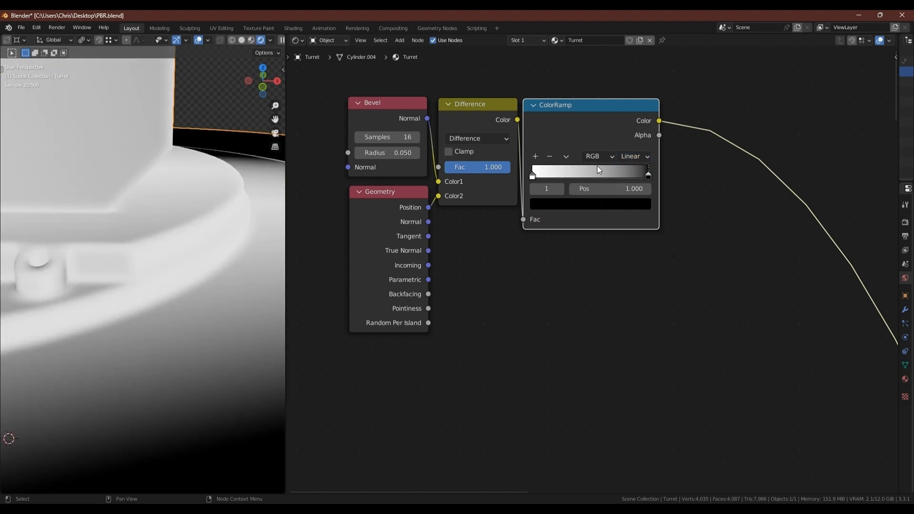
pyautogui.click(647, 189)
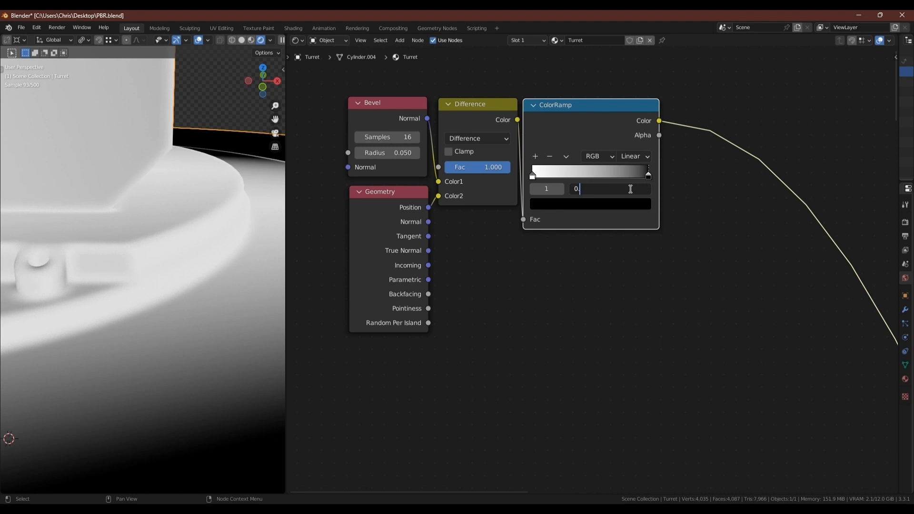
pyautogui.press('Return')
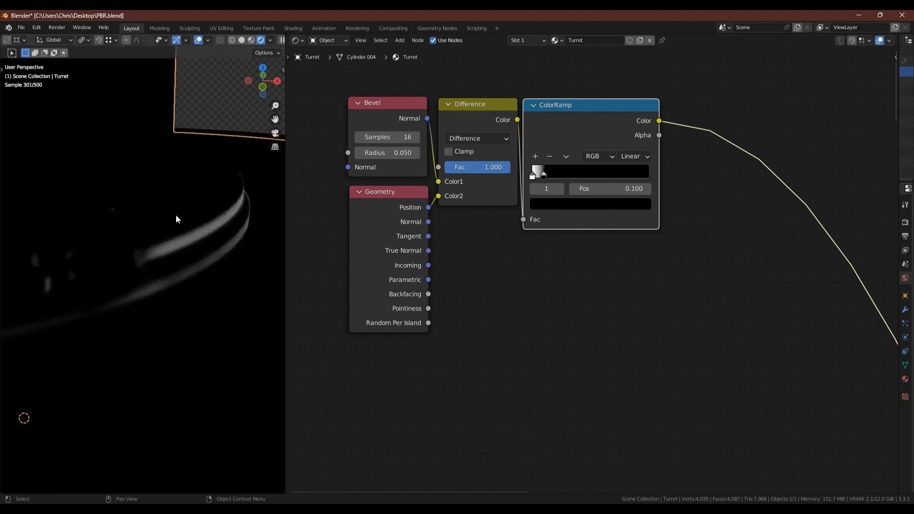
# Step: Set the Bevel's Radius to 0.02 and feed Color2 from the Geometry's Normal instead of its Position
pyautogui.scroll(5, 176, 215)
pyautogui.scroll(-5, 210, 268)
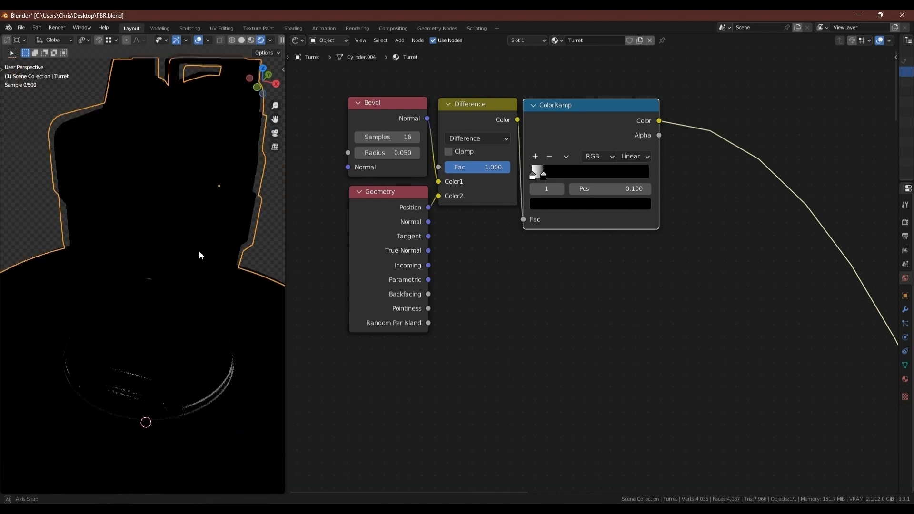
pyautogui.keyDown('shift'); pyautogui.moveTo(382, 148); pyautogui.dragTo(378, 150); pyautogui.keyUp('shift')
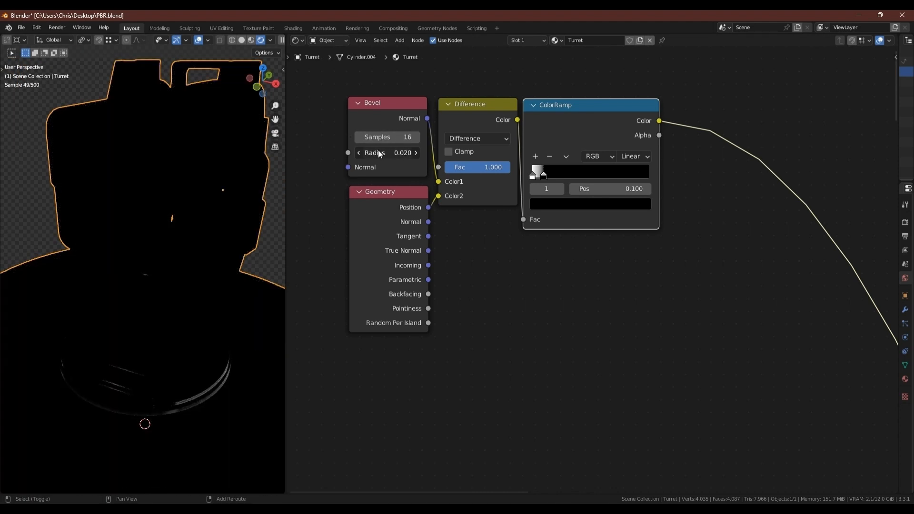
pyautogui.moveTo(429, 222); pyautogui.dragTo(436, 203)
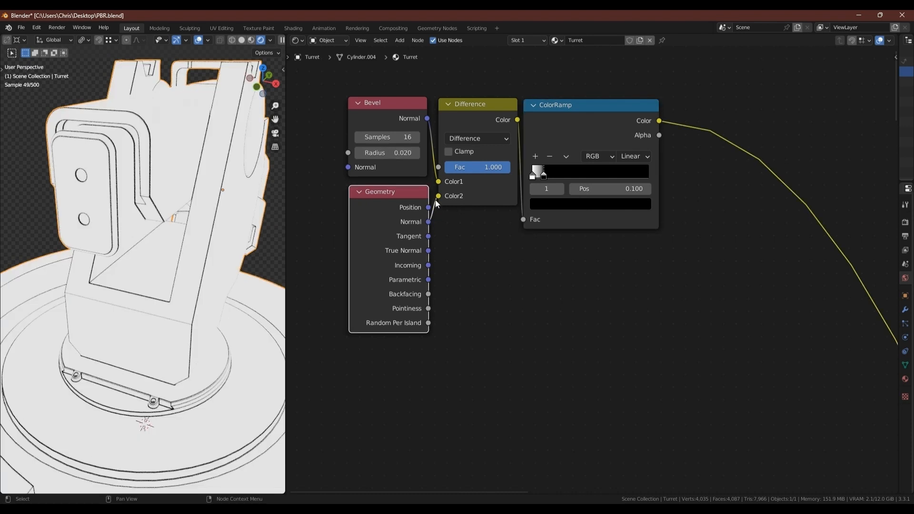
pyautogui.scroll(1, 389, 174)
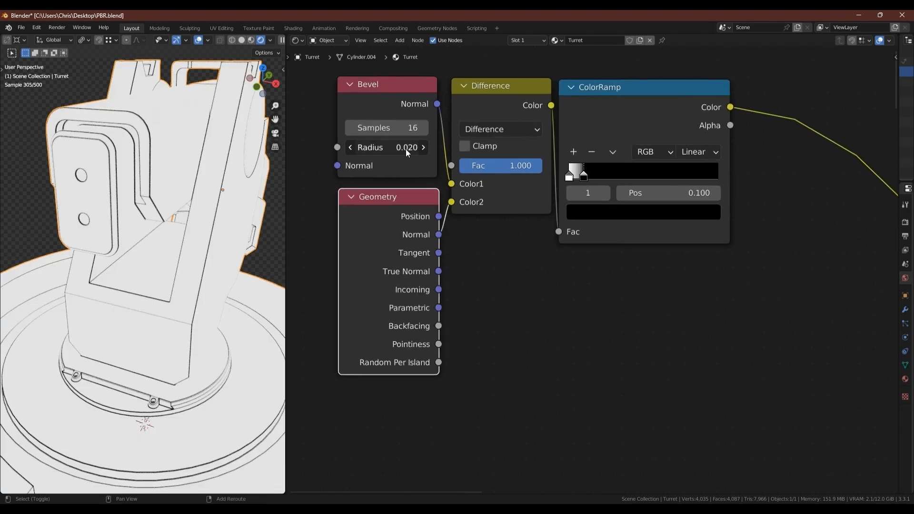
pyautogui.moveTo(406, 150); pyautogui.dragTo(407, 150)
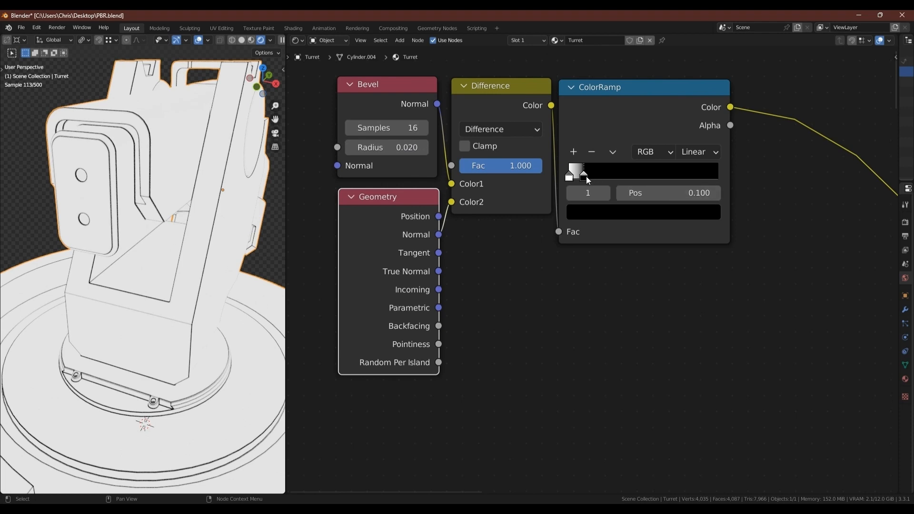
# Step: Try moving the ColorRamp's black stop closer to the white one, and restore its position to 0.1
pyautogui.moveTo(585, 175); pyautogui.dragTo(574, 177)
pyautogui.doubleClick(700, 193)
pyautogui.write('0.1')
pyautogui.press('Return')
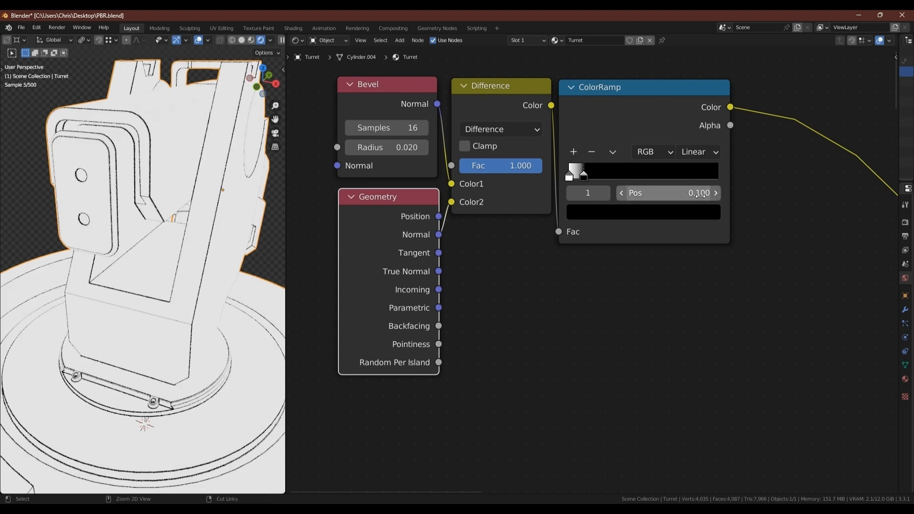
# Step: Preview the edge mask's ColorRamp on the turret and set its black stop's position to 0.01
pyautogui.scroll(-2, 186, 364)
pyautogui.moveTo(191, 371); pyautogui.dragTo(180, 358, button='middle')
pyautogui.scroll(6, 181, 357)
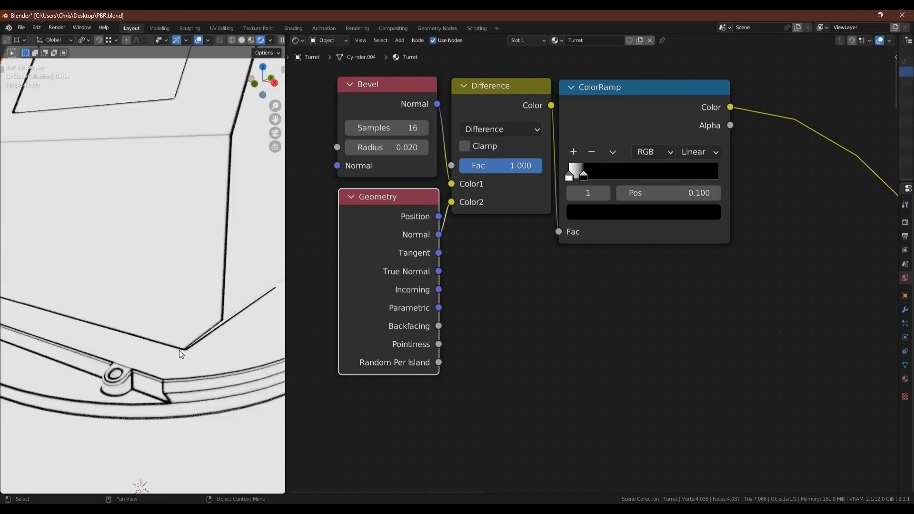
pyautogui.keyDown('ctrl'); pyautogui.keyDown('shift'); pyautogui.click(662, 89); pyautogui.keyUp('shift'); pyautogui.keyUp('ctrl')
pyautogui.keyDown('ctrl'); pyautogui.keyDown('shift'); pyautogui.click(652, 95); pyautogui.keyUp('shift'); pyautogui.keyUp('ctrl')
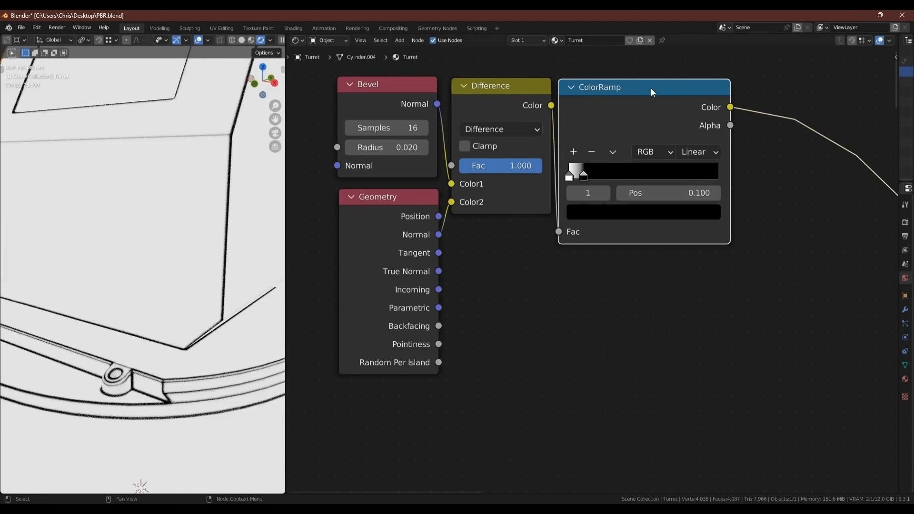
pyautogui.scroll(3, 639, 178)
pyautogui.doubleClick(639, 191)
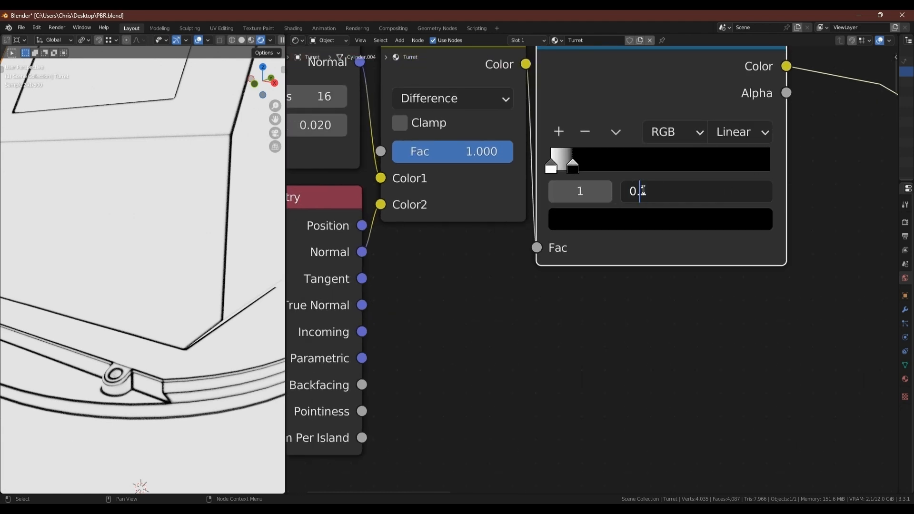
pyautogui.write('0')
pyautogui.press('Return')
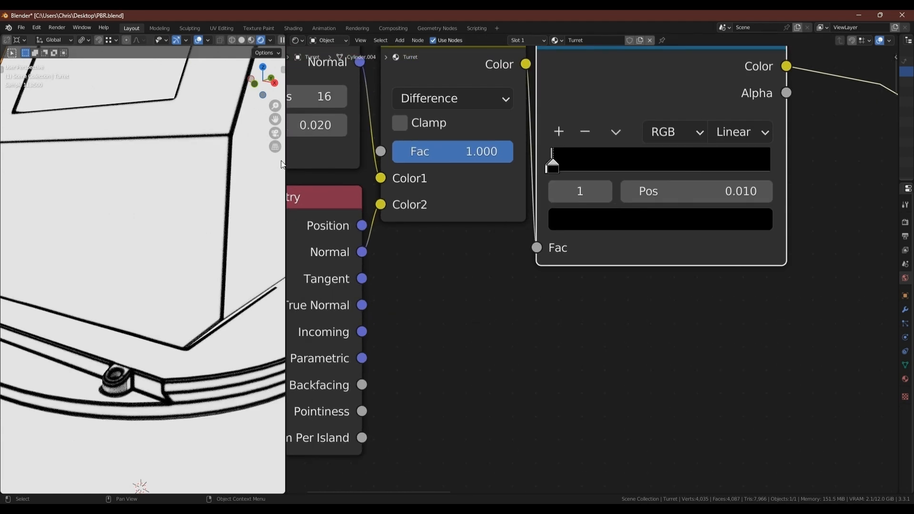
# Step: Add a Noise Texture node directly below the Difference node
pyautogui.scroll(-3, 501, 204)
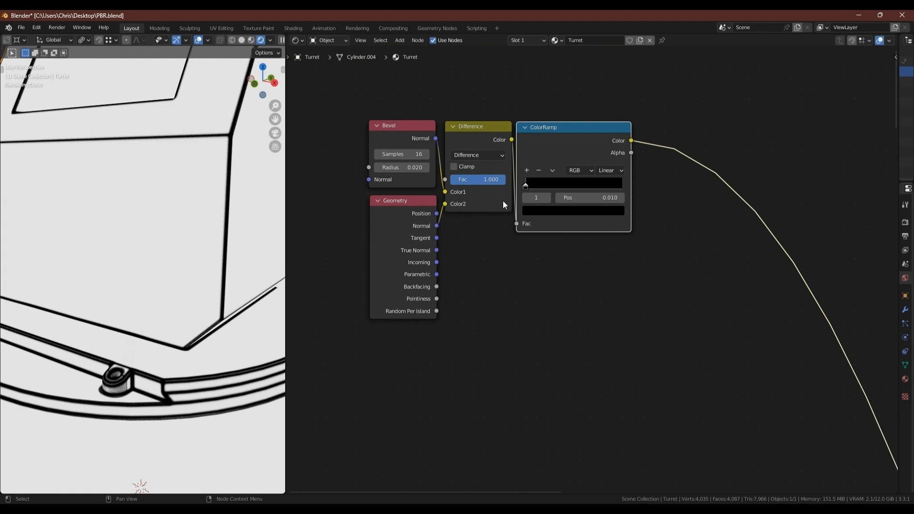
pyautogui.scroll(-1, 503, 201)
pyautogui.hotkey('shift', 'a')
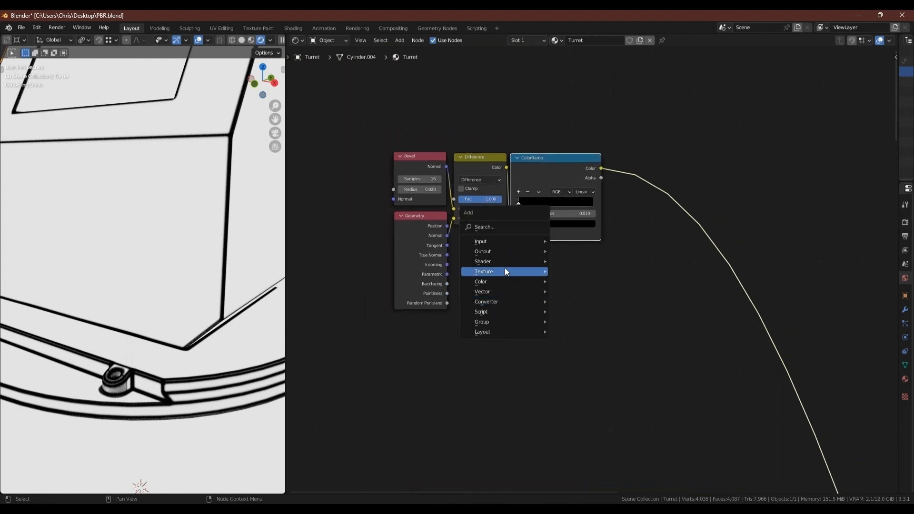
pyautogui.moveTo(507, 272)
pyautogui.click(589, 369)
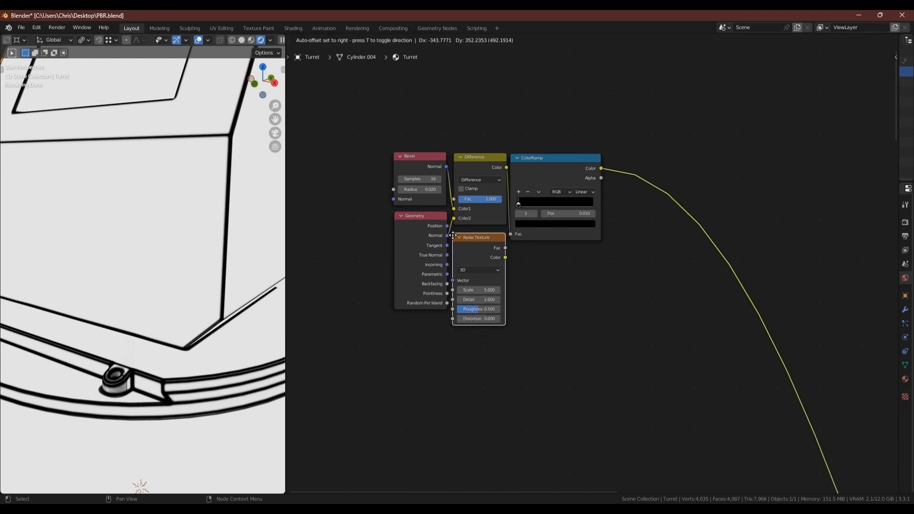
pyautogui.click(454, 233)
# Step: Drive the Noise Texture's Vector directly from a Texture Coordinate node's Object output, without a Mapping node, and place that node below Geometry
pyautogui.hotkey('ctrl', 't')
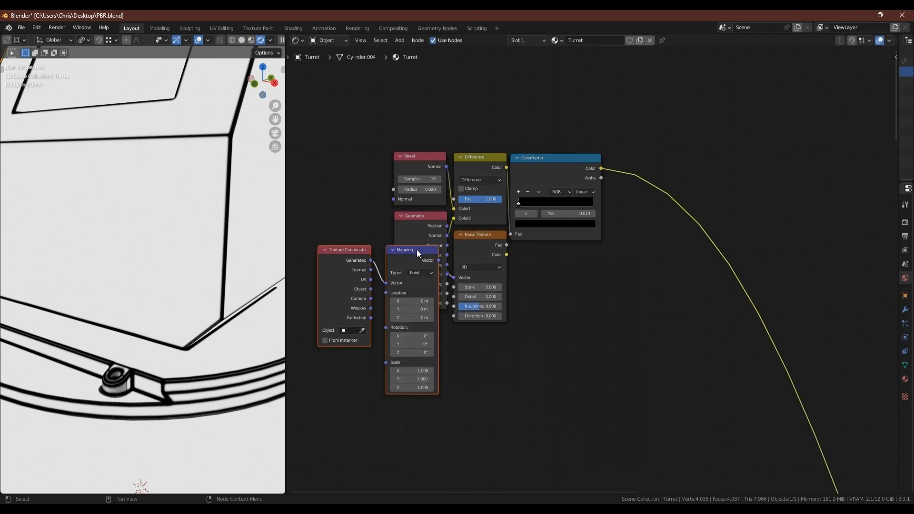
pyautogui.press('x')
pyautogui.moveTo(371, 275); pyautogui.dragTo(453, 278)
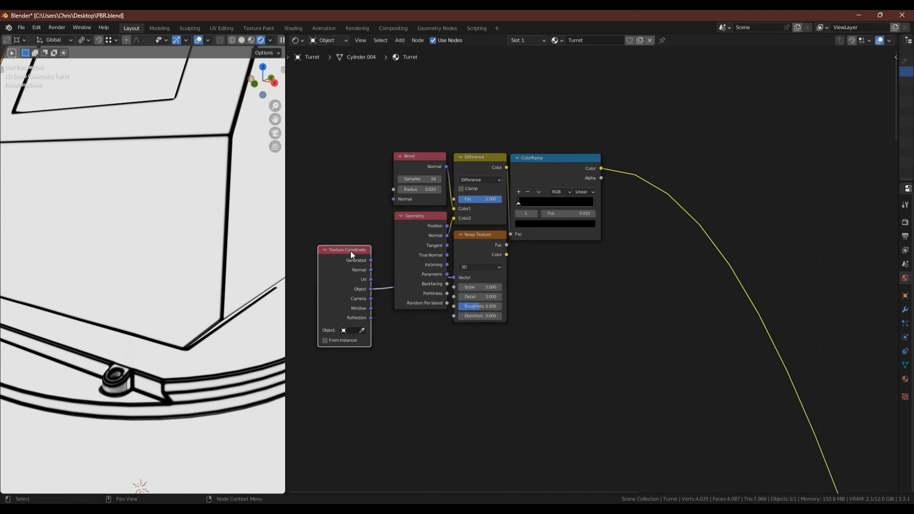
pyautogui.moveTo(351, 250); pyautogui.dragTo(428, 320)
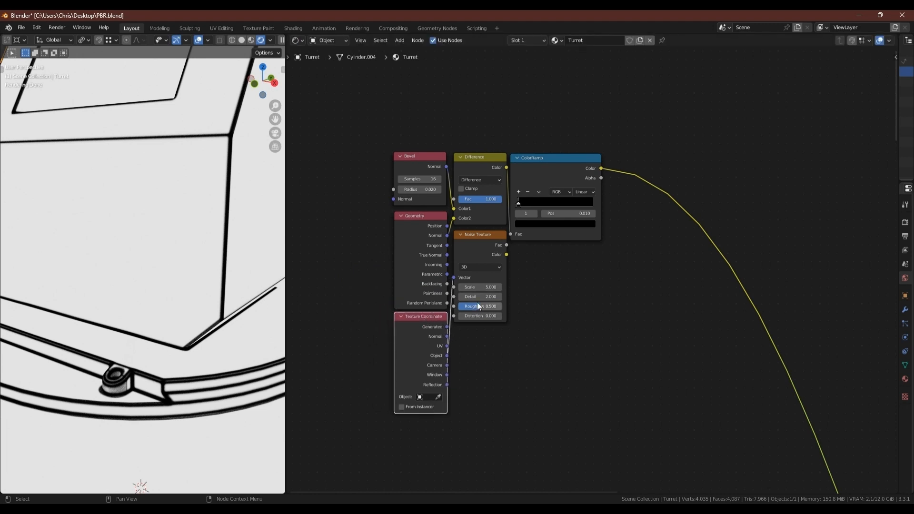
# Step: Duplicate the ColorRamp, reset the copy to defaults, feed it from the Noise Texture, and preview it on the turret
pyautogui.click(493, 235)
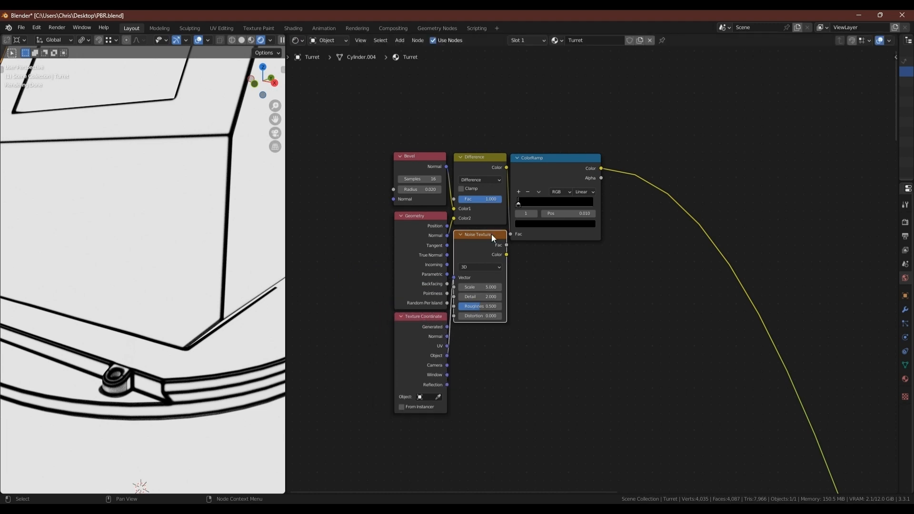
pyautogui.scroll(-6, 179, 179)
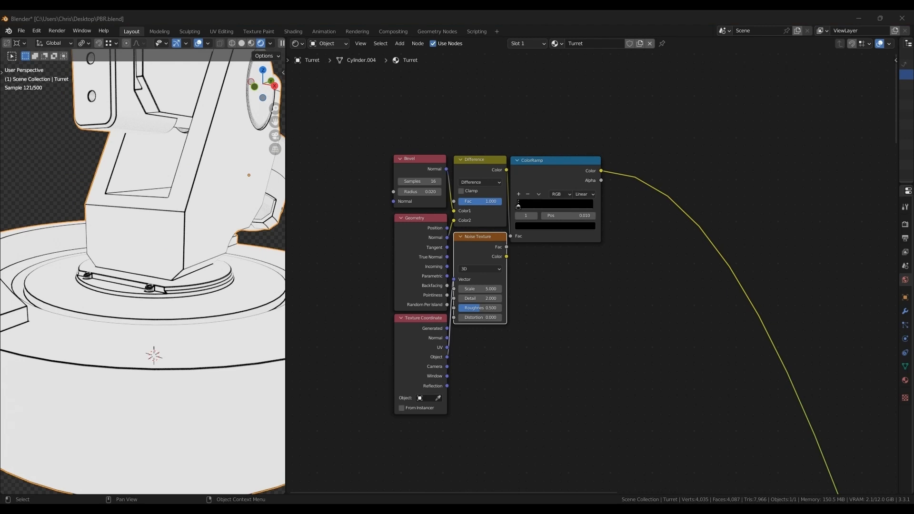
pyautogui.moveTo(196, 159); pyautogui.dragTo(200, 227, button='middle')
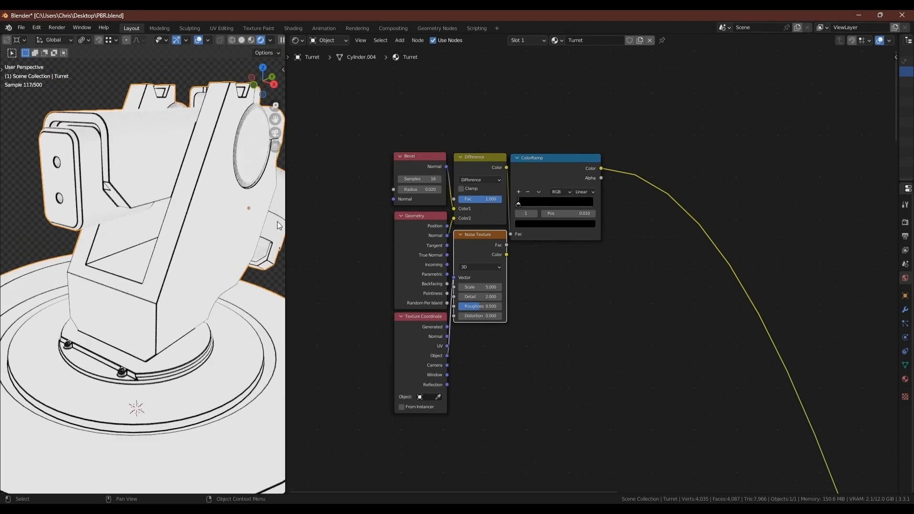
pyautogui.click(546, 158)
pyautogui.hotkey('shift', 'd')
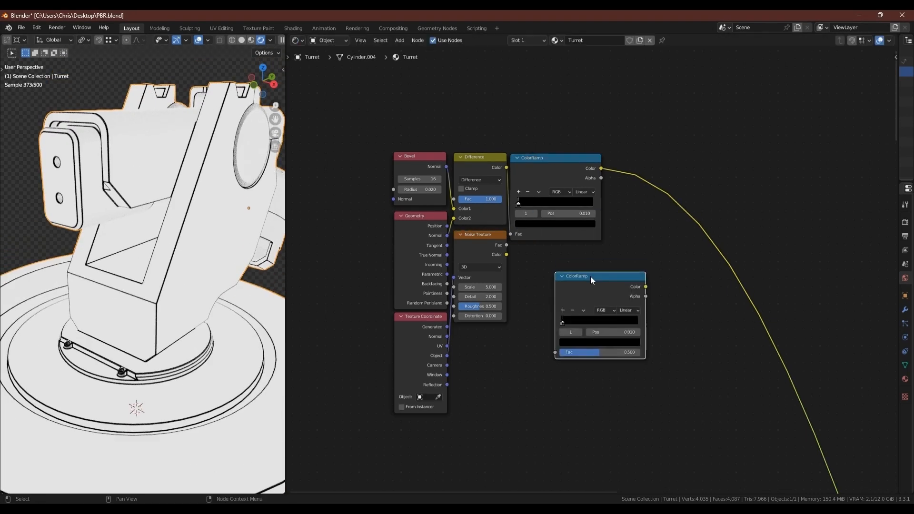
pyautogui.press('BackSpace')
pyautogui.moveTo(591, 276); pyautogui.dragTo(513, 325)
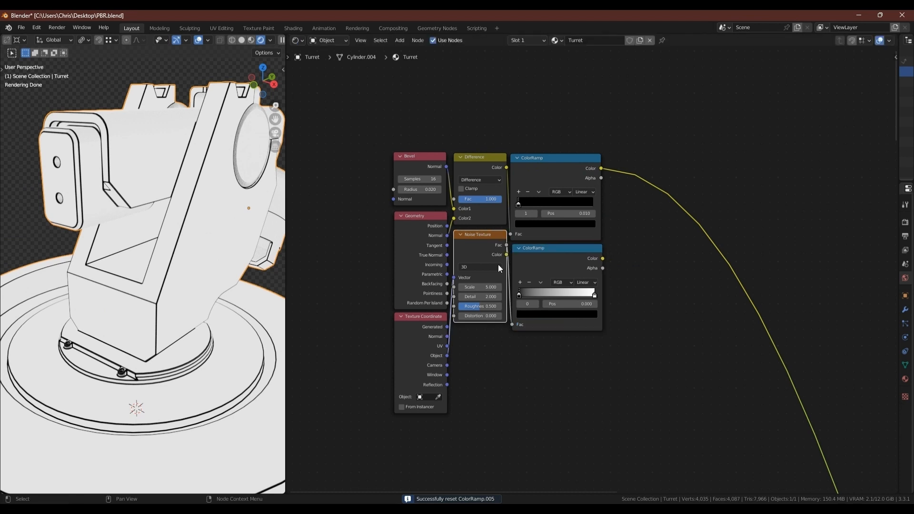
pyautogui.moveTo(498, 267); pyautogui.dragTo(500, 277)
pyautogui.keyDown('ctrl'); pyautogui.keyDown('shift'); pyautogui.click(559, 247); pyautogui.keyUp('shift'); pyautogui.keyUp('ctrl')
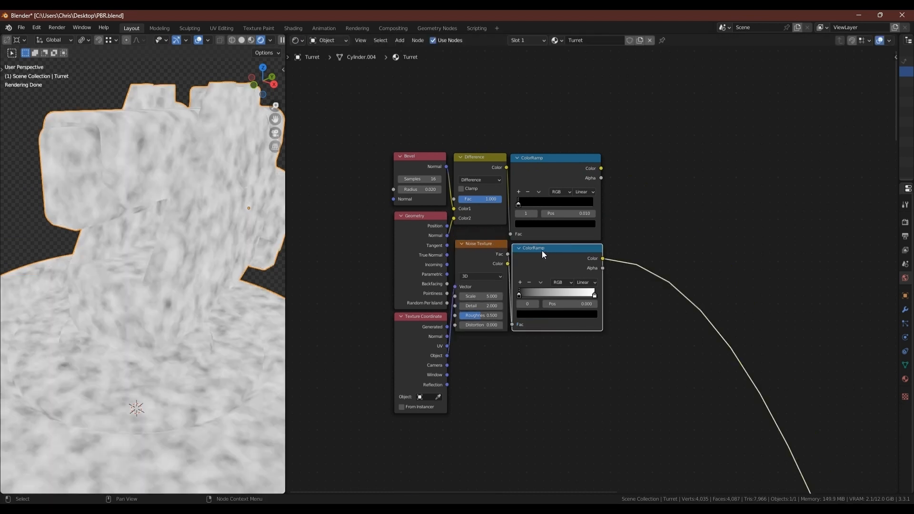
# Step: Tighten the noise ColorRamp by moving its black stop to about 0.615 and its white stop to about 0.668
pyautogui.scroll(3, 542, 251)
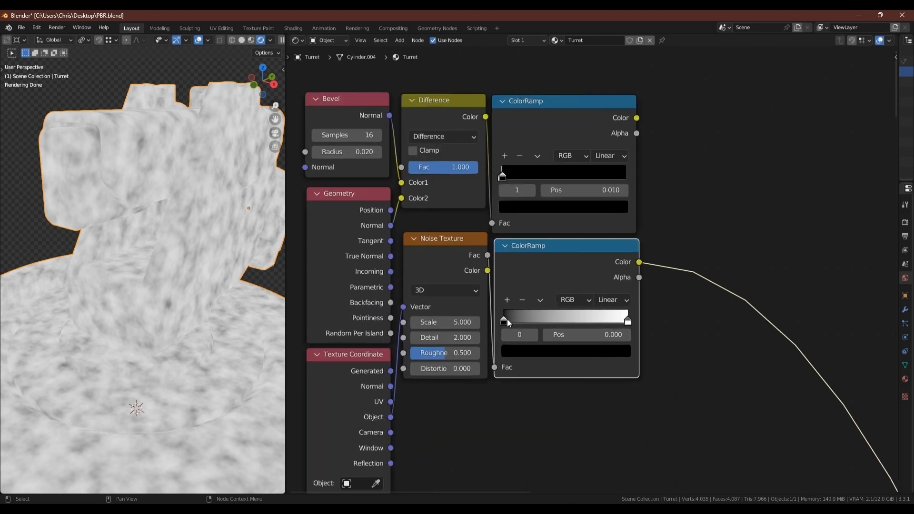
pyautogui.moveTo(507, 319); pyautogui.dragTo(585, 317)
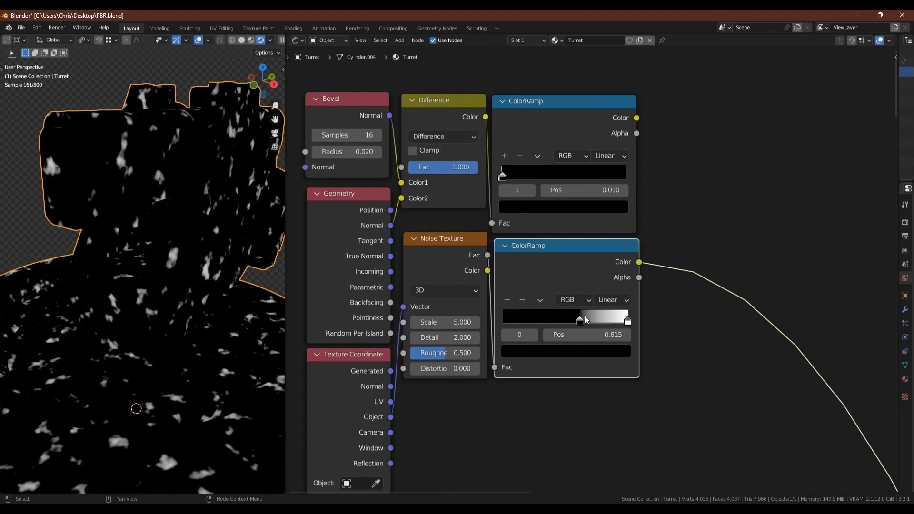
pyautogui.click(628, 321)
pyautogui.moveTo(628, 321); pyautogui.dragTo(587, 324)
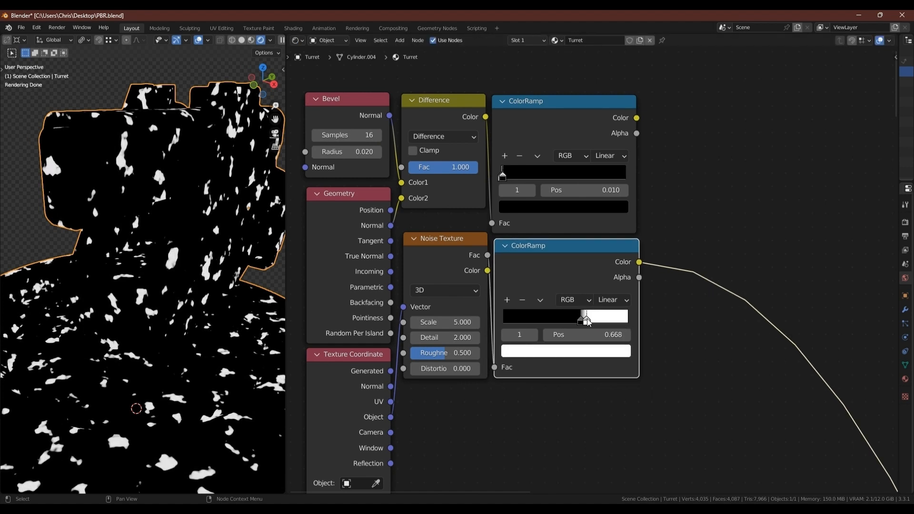
# Step: Set the Noise Texture's Scale to 49 and its Detail to 15
pyautogui.click(440, 247)
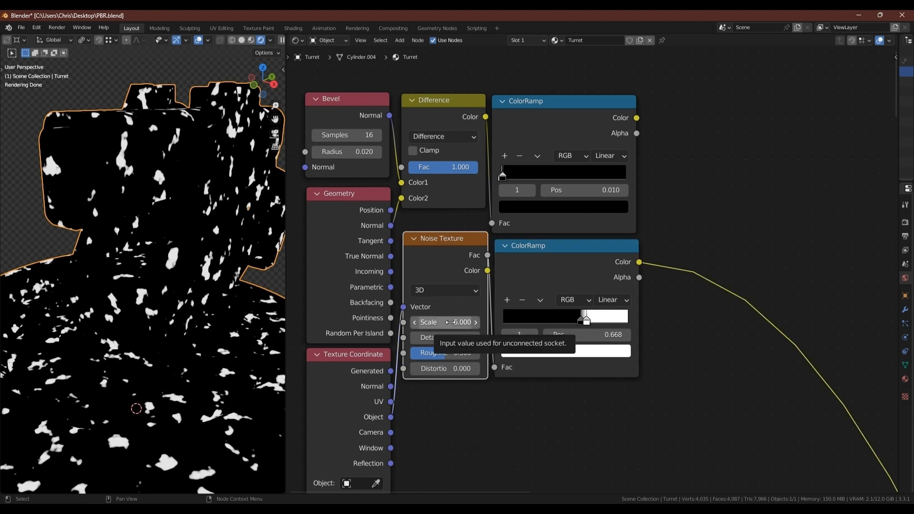
pyautogui.click(449, 322)
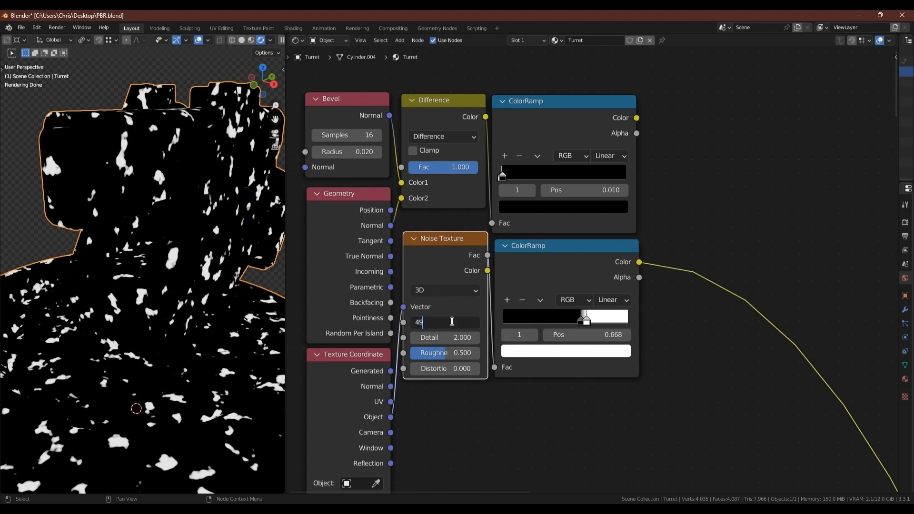
pyautogui.write('49')
pyautogui.press('Return')
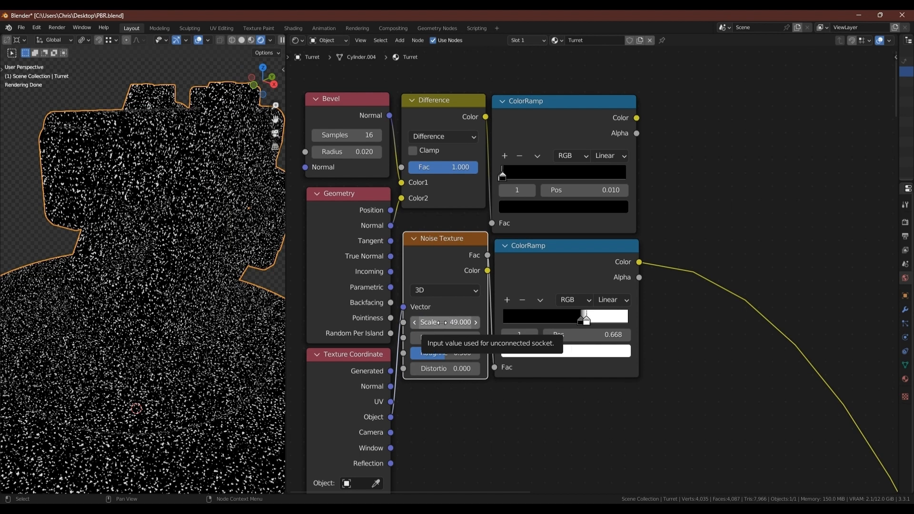
pyautogui.moveTo(453, 338); pyautogui.dragTo(533, 338)
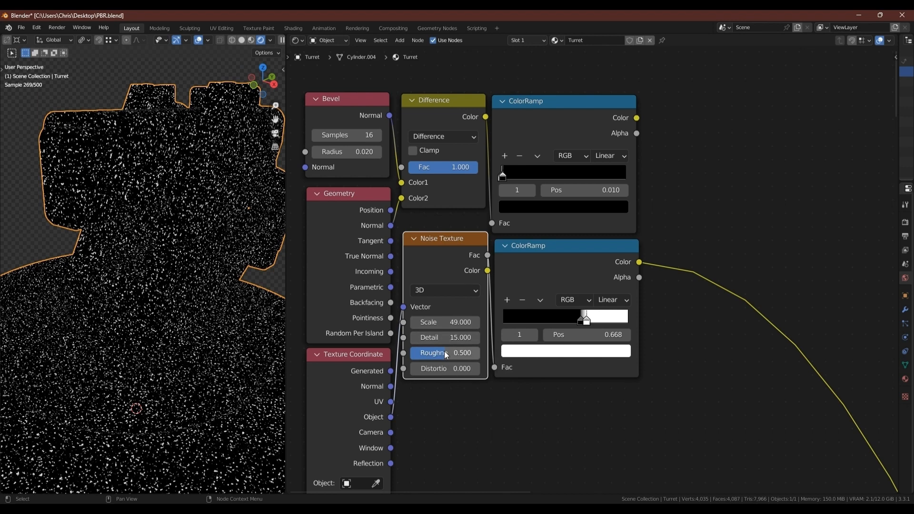
# Step: Set the Noise Texture's Roughness to 0.2 and its Distortion to 2.2
pyautogui.click(446, 354)
pyautogui.write('.2')
pyautogui.press('Return')
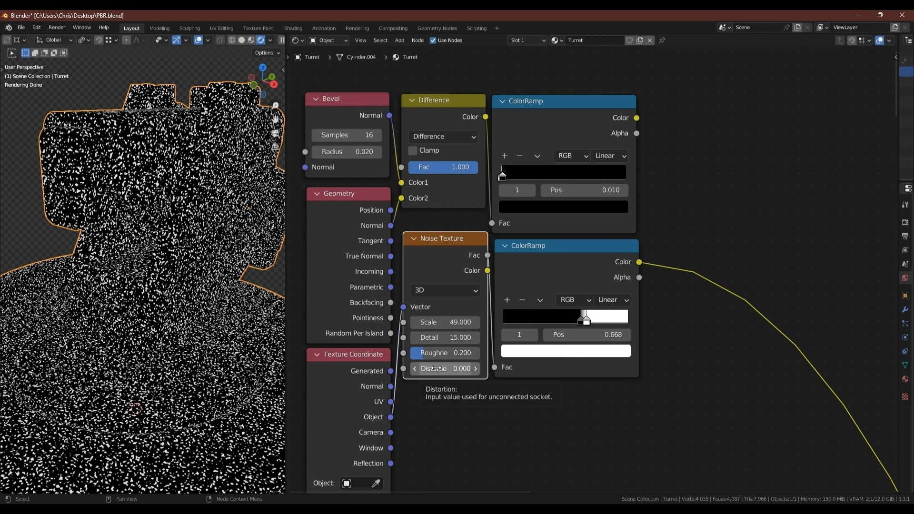
pyautogui.click(437, 368)
pyautogui.write('2.2')
pyautogui.press('Return')
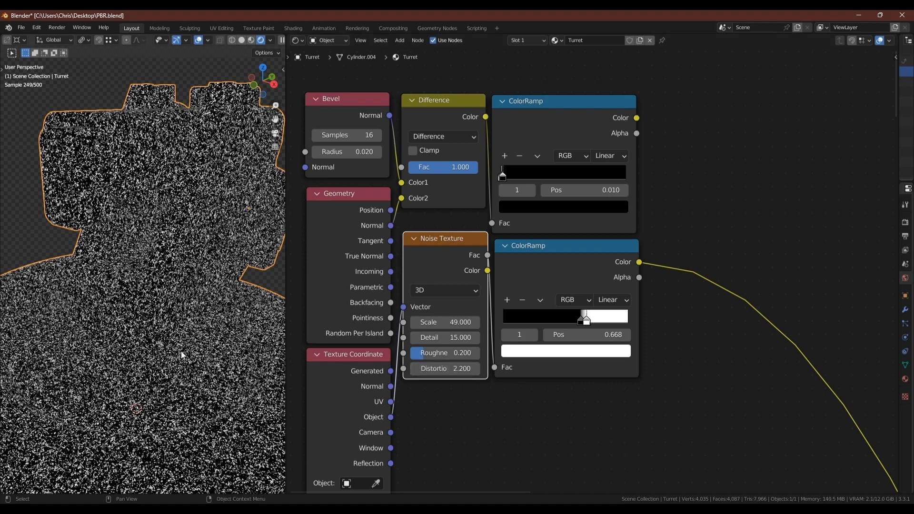
pyautogui.scroll(2, 187, 354)
pyautogui.scroll(-3, 187, 352)
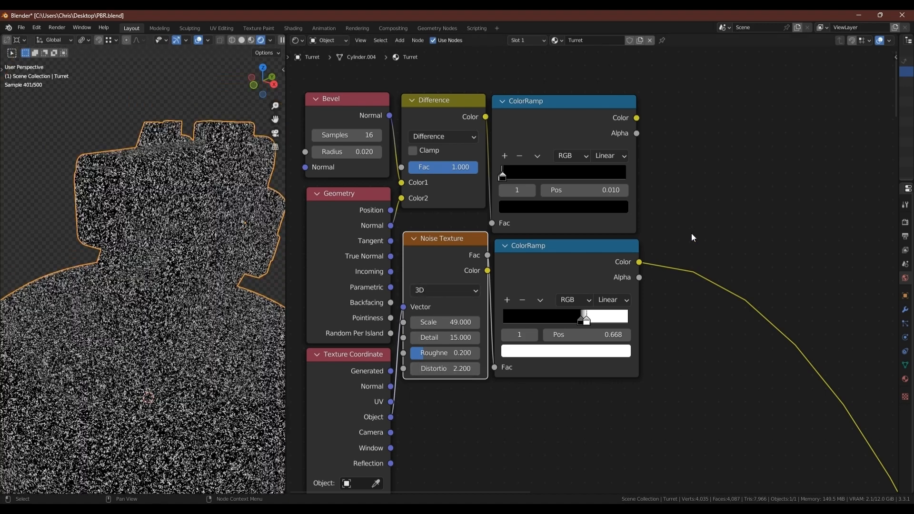
# Step: Add a MixRGB node beside the ColorRamps, set to Lighten blending with Fac at 1.0
pyautogui.hotkey('shift', 'a')
pyautogui.moveTo(676, 245)
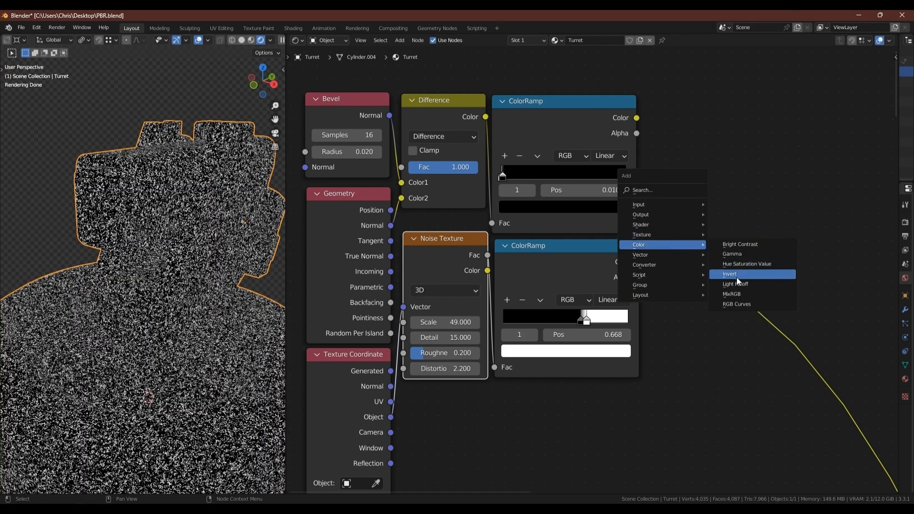
pyautogui.click(736, 277)
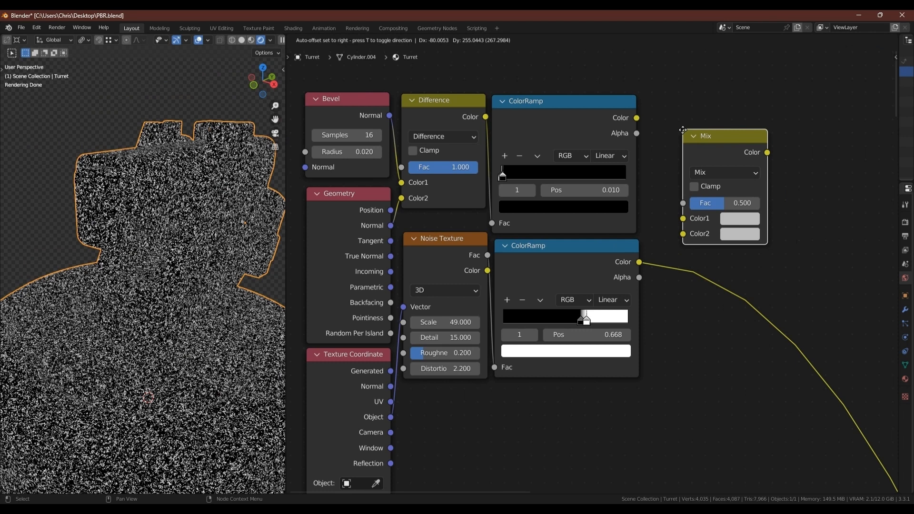
pyautogui.click(682, 130)
pyautogui.click(725, 172)
pyautogui.click(714, 255)
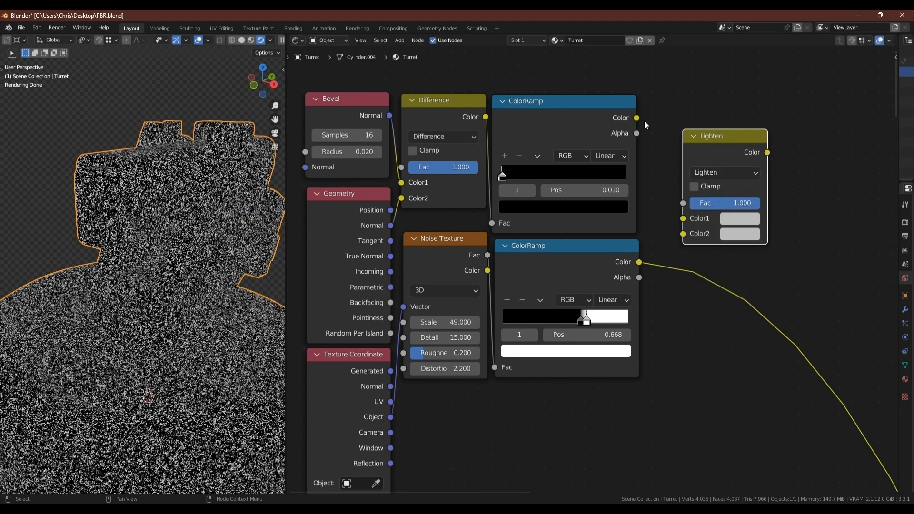
# Step: Feed the edge ColorRamp into the Lighten node's Color1 and the noise ColorRamp into Color2, and preview the combined mask on the turret
pyautogui.moveTo(636, 118); pyautogui.dragTo(685, 217)
pyautogui.keyDown('ctrl'); pyautogui.keyDown('shift'); pyautogui.click(719, 135); pyautogui.keyUp('shift'); pyautogui.keyUp('ctrl')
pyautogui.moveTo(639, 262); pyautogui.dragTo(683, 234)
pyautogui.moveTo(708, 162); pyautogui.dragTo(666, 127)
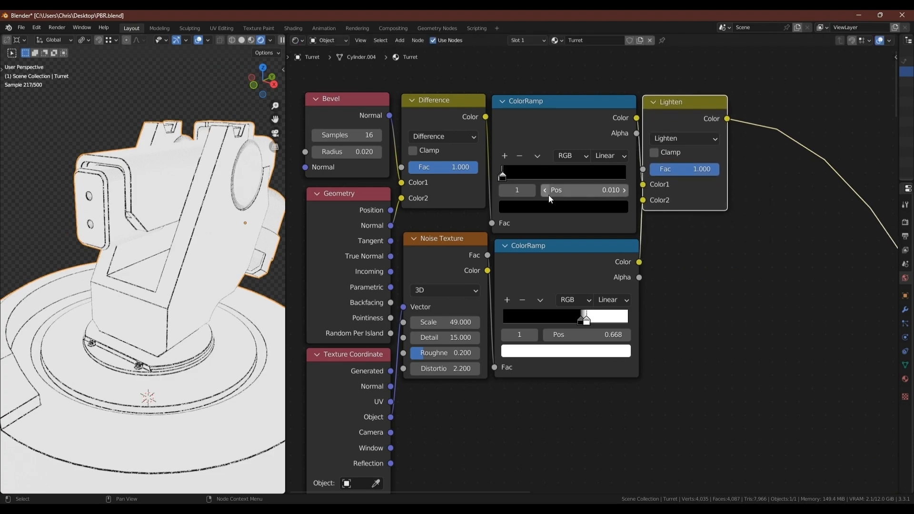
pyautogui.scroll(5, 214, 328)
pyautogui.scroll(-3, 215, 331)
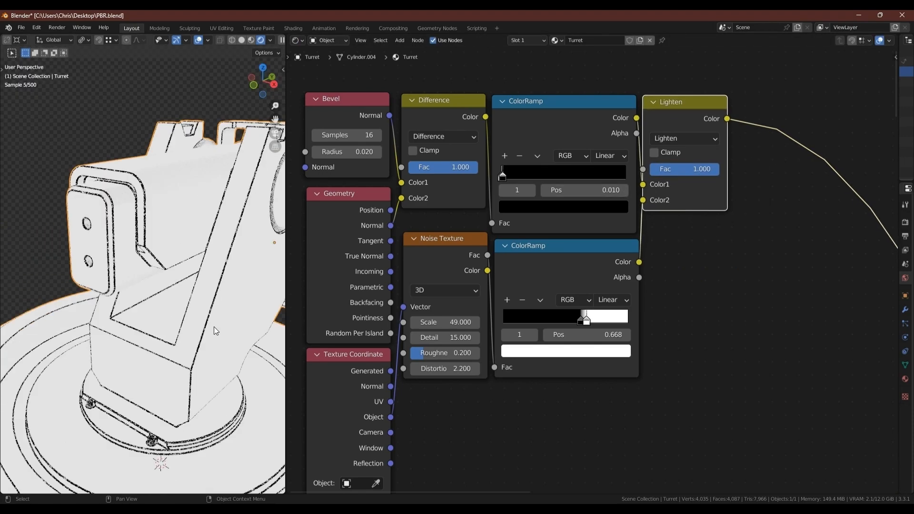
pyautogui.keyDown('shift'); pyautogui.moveTo(214, 329); pyautogui.dragTo(205, 312, button='middle'); pyautogui.keyUp('shift')
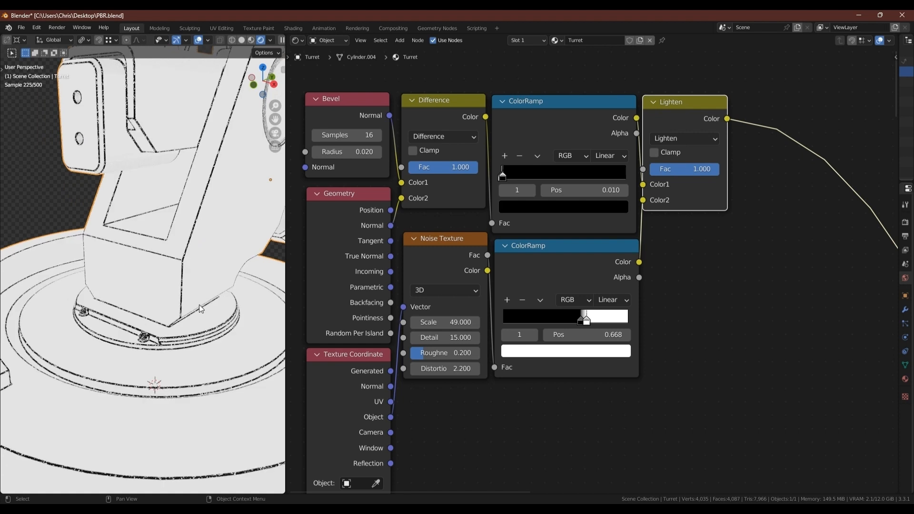
# Step: Move the Mix Shader beside the Lighten node, drive its Fac with the Lighten Color output, and preview the blended shaders
pyautogui.scroll(-11, 562, 331)
pyautogui.moveTo(643, 366); pyautogui.dragTo(429, 221, button='middle')
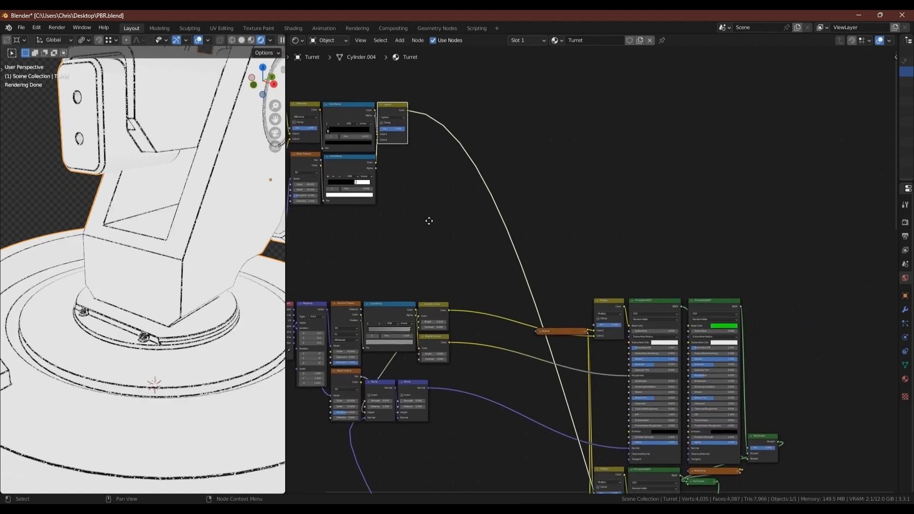
pyautogui.moveTo(764, 436); pyautogui.dragTo(480, 104)
pyautogui.scroll(3, 426, 102)
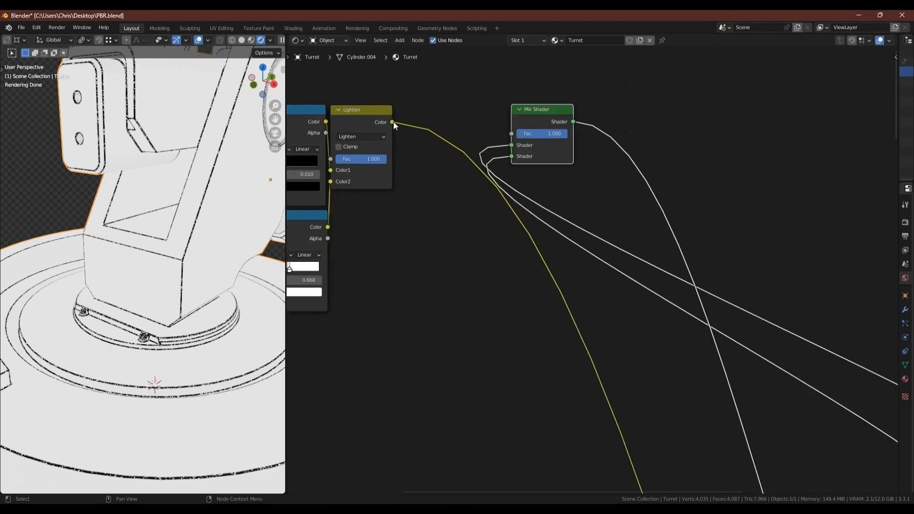
pyautogui.moveTo(393, 123); pyautogui.dragTo(513, 133)
pyautogui.keyDown('ctrl'); pyautogui.keyDown('shift'); pyautogui.click(537, 110); pyautogui.keyUp('shift'); pyautogui.keyUp('ctrl')
pyautogui.scroll(-4, 602, 285)
pyautogui.moveTo(602, 285); pyautogui.dragTo(495, 215, button='middle')
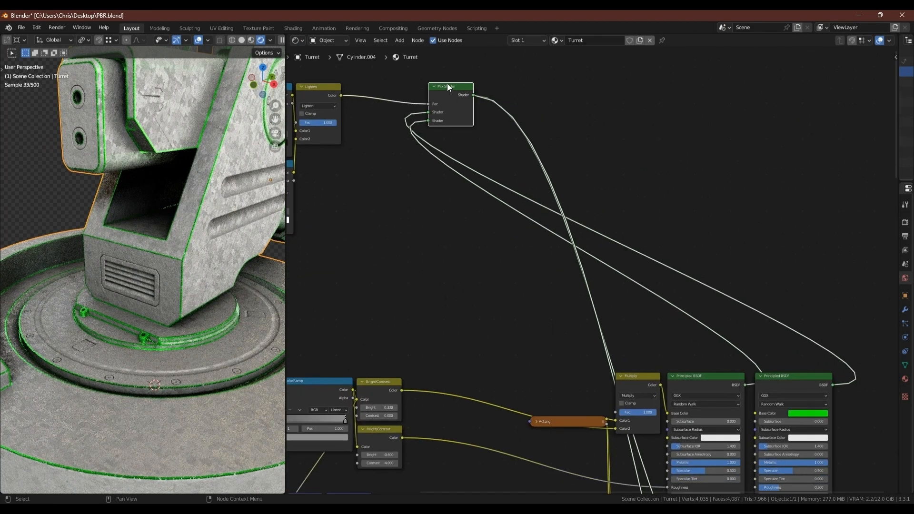
# Step: Move the edge Mix Shader beside the two Principled BSDF nodes and preview the final Mix Shader of the whole turret material
pyautogui.moveTo(447, 84); pyautogui.dragTo(671, 347)
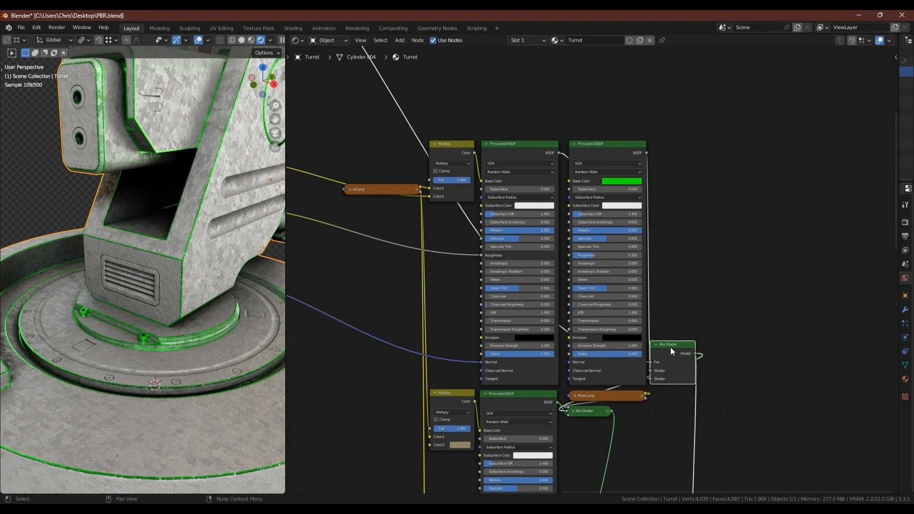
pyautogui.scroll(-2, 184, 370)
pyautogui.moveTo(185, 369)
pyautogui.mouseDown(button='middle')
pyautogui.moveTo(214, 388)
pyautogui.moveTo(145, 350)
pyautogui.moveTo(184, 371)
pyautogui.mouseUp(button='middle')
pyautogui.scroll(-2, 641, 457)
pyautogui.moveTo(640, 457); pyautogui.dragTo(543, 258, button='middle')
pyautogui.scroll(-4, 543, 261)
pyautogui.moveTo(542, 352); pyautogui.dragTo(531, 115, button='middle')
pyautogui.keyDown('ctrl'); pyautogui.keyDown('shift'); pyautogui.click(503, 278); pyautogui.keyUp('shift'); pyautogui.keyUp('ctrl')
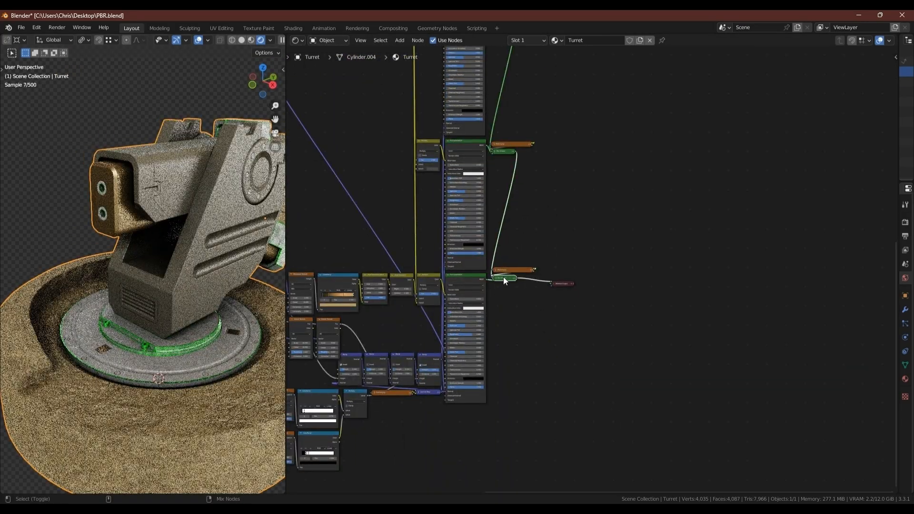
# Step: Examine the green edge mask up close on the bolts and rim of the turret's base
pyautogui.moveTo(588, 66); pyautogui.dragTo(648, 322, button='middle')
pyautogui.moveTo(246, 297); pyautogui.dragTo(204, 299, button='middle')
pyautogui.keyDown('shift'); pyautogui.moveTo(204, 299); pyautogui.dragTo(195, 322, button='middle'); pyautogui.keyUp('shift')
pyautogui.moveTo(122, 328); pyautogui.dragTo(169, 355, button='middle')
pyautogui.scroll(5, 170, 356)
pyautogui.moveTo(57, 409); pyautogui.dragTo(119, 404, button='middle')
pyautogui.scroll(5, 120, 403)
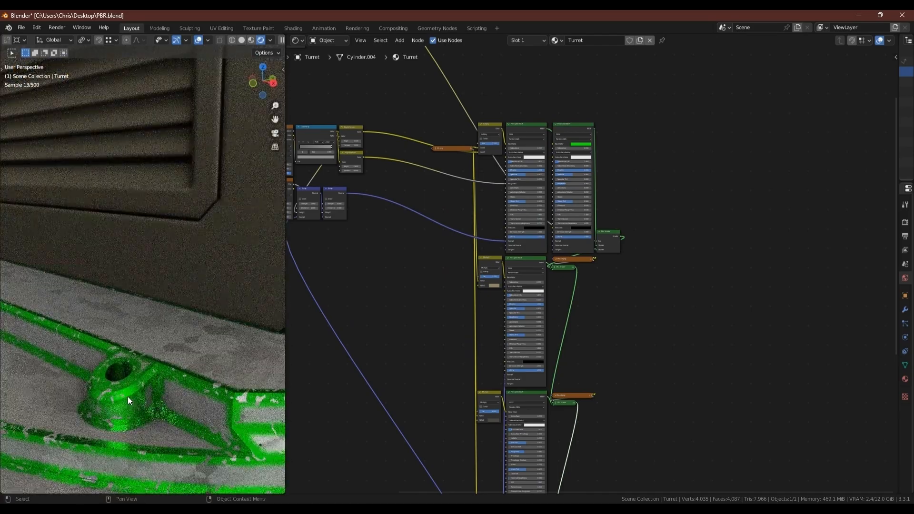
# Step: Add a Noise Texture node above the grey metal and green edge Principled BSDF nodes
pyautogui.moveTo(427, 115); pyautogui.dragTo(445, 216, button='middle')
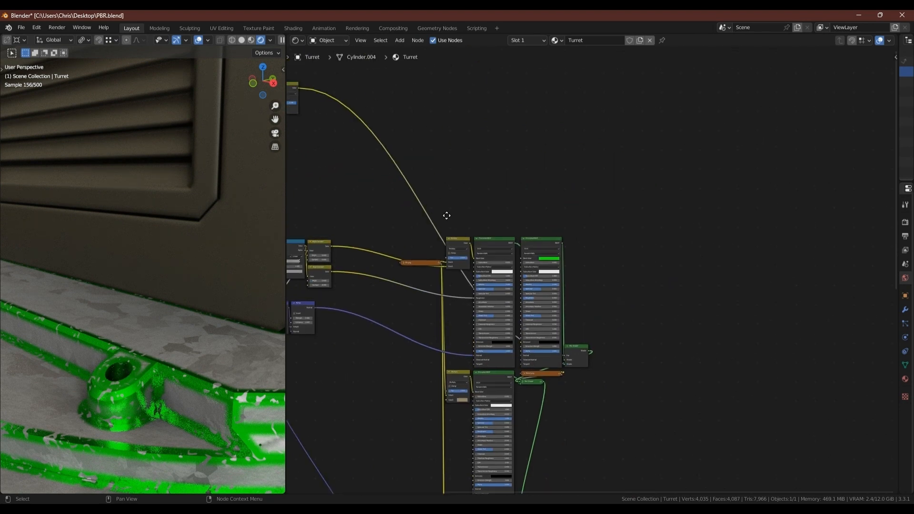
pyautogui.scroll(2, 465, 185)
pyautogui.hotkey('shift', 'a')
pyautogui.moveTo(435, 158)
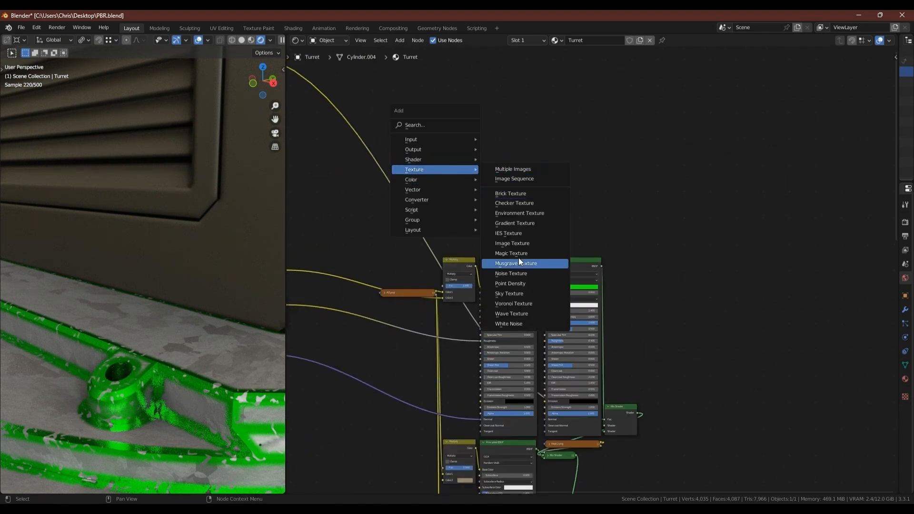
pyautogui.click(519, 212)
pyautogui.click(481, 173)
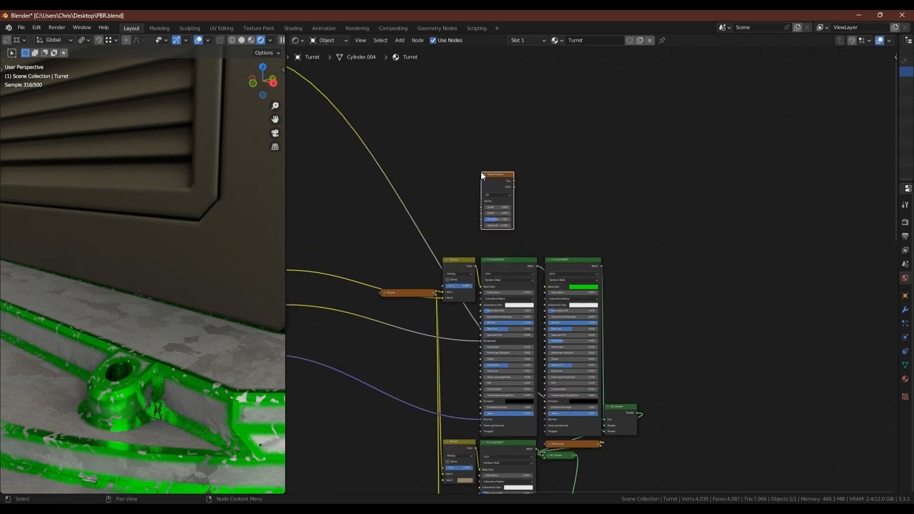
# Step: Feed the Texture Coordinate's Object output into the new Noise Texture's Vector and preview the noise on the turret
pyautogui.scroll(-4, 481, 172)
pyautogui.moveTo(398, 165); pyautogui.dragTo(598, 261, button='middle')
pyautogui.scroll(4, 459, 291)
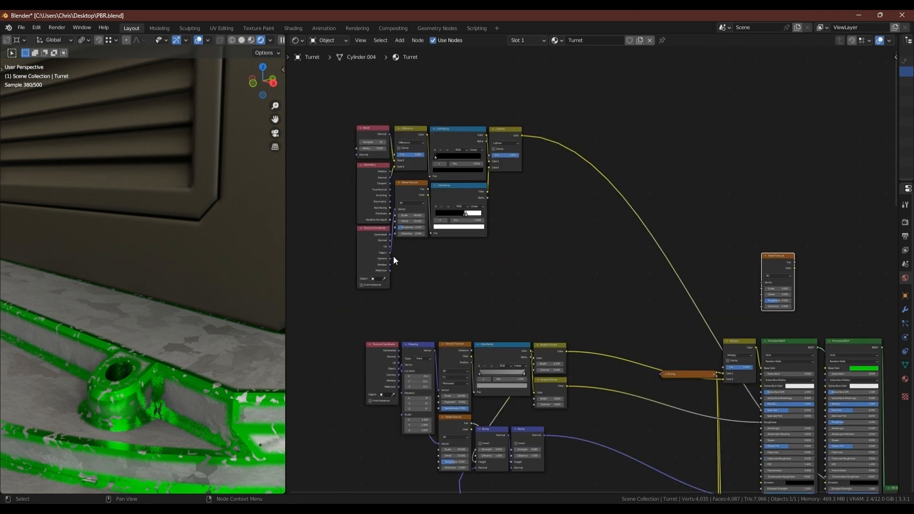
pyautogui.moveTo(394, 253); pyautogui.dragTo(758, 264)
pyautogui.keyDown('ctrl'); pyautogui.keyDown('shift'); pyautogui.click(758, 264); pyautogui.keyUp('shift'); pyautogui.keyUp('ctrl')
# Step: Add a ColorRamp directly after the new Noise Texture, driven by its Fac output
pyautogui.moveTo(797, 288); pyautogui.dragTo(699, 272, button='middle')
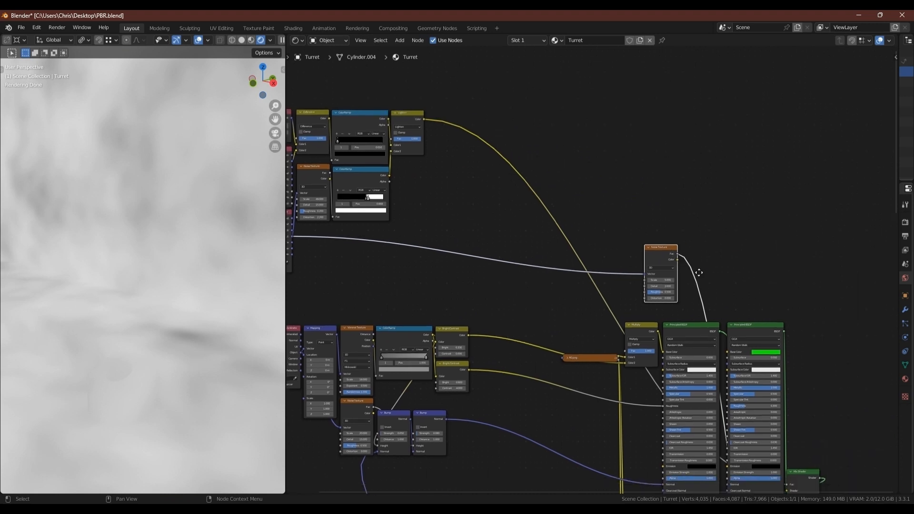
pyautogui.scroll(3, 658, 265)
pyautogui.hotkey('shift', 'a')
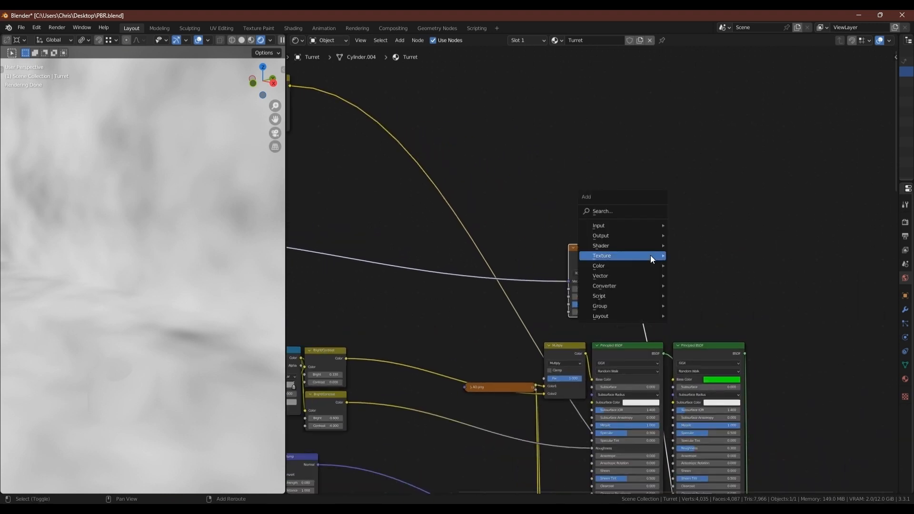
pyautogui.moveTo(653, 286)
pyautogui.click(703, 306)
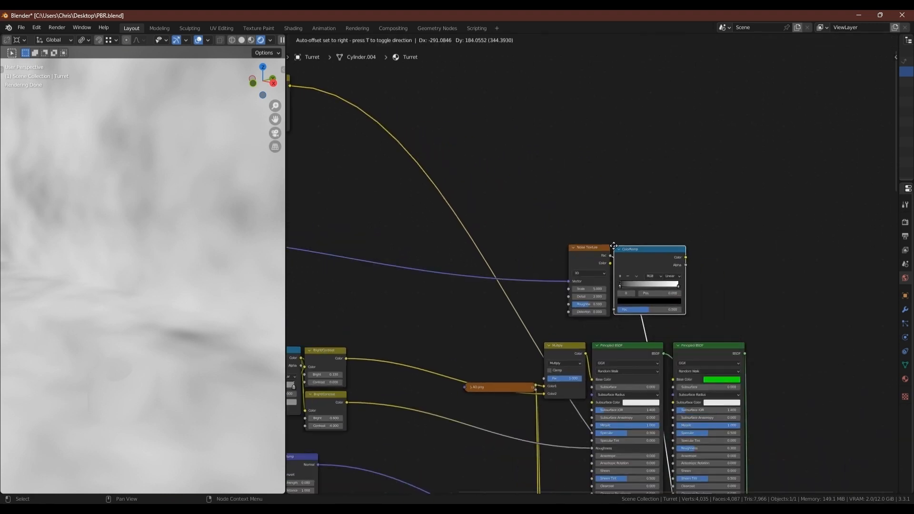
pyautogui.click(613, 246)
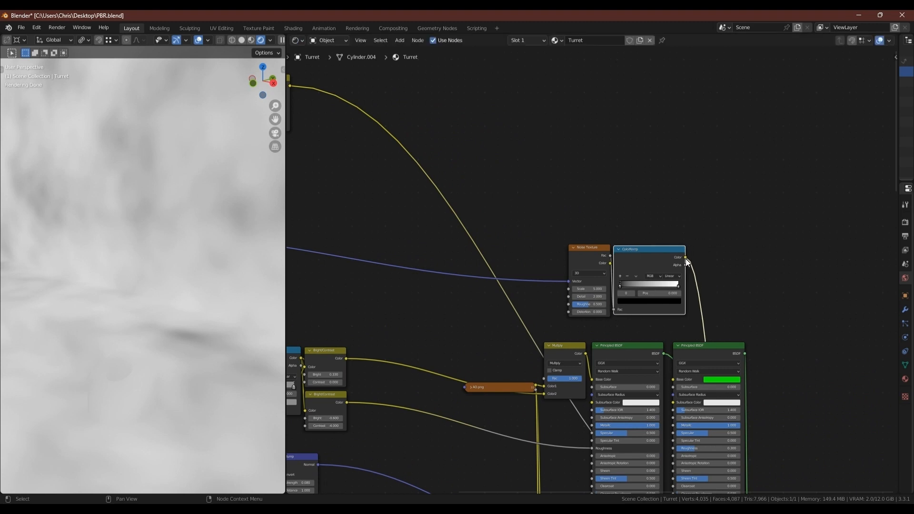
# Step: Feed the ColorRamp's Color into the green Principled BSDF's Base Color and preview the complete material close up on the edges
pyautogui.moveTo(686, 258); pyautogui.dragTo(674, 380)
pyautogui.scroll(-2, 712, 347)
pyautogui.scroll(-2, 710, 375)
pyautogui.moveTo(709, 376); pyautogui.dragTo(627, 182, button='middle')
pyautogui.keyDown('ctrl'); pyautogui.keyDown('shift'); pyautogui.click(578, 293); pyautogui.keyUp('shift'); pyautogui.keyUp('ctrl')
pyautogui.moveTo(574, 87); pyautogui.dragTo(601, 336, button='middle')
pyautogui.scroll(-2, 176, 357)
pyautogui.scroll(5, 176, 355)
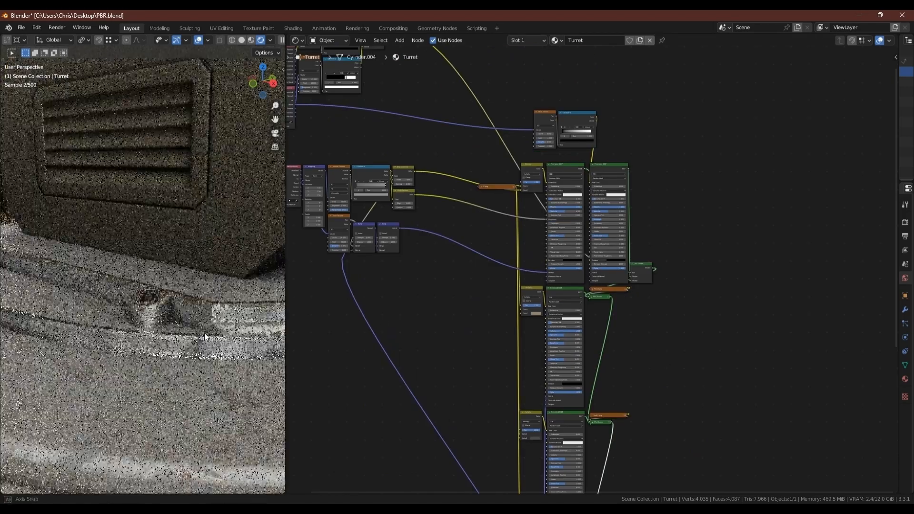
pyautogui.scroll(2, 593, 196)
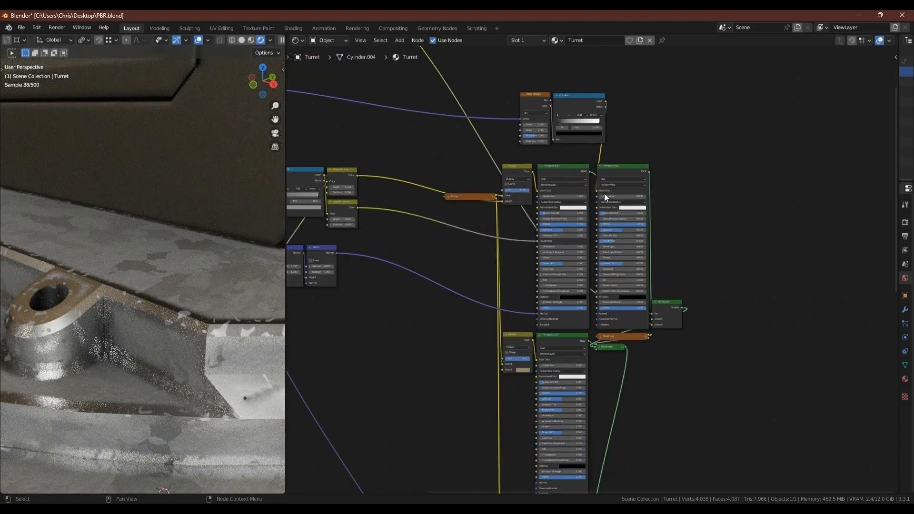
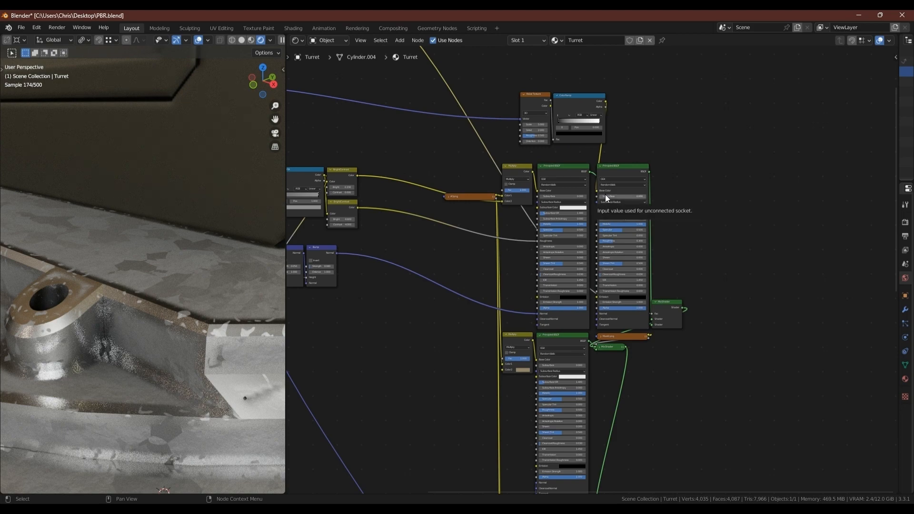
# Step: Set the new Noise Texture's Scale to 1000, Detail to 15 and Roughness to 0
pyautogui.moveTo(554, 100); pyautogui.dragTo(543, 185, button='middle')
pyautogui.scroll(10, 543, 185)
pyautogui.moveTo(504, 265); pyautogui.dragTo(492, 263)
pyautogui.click(494, 263)
pyautogui.write('1000')
pyautogui.press('Return')
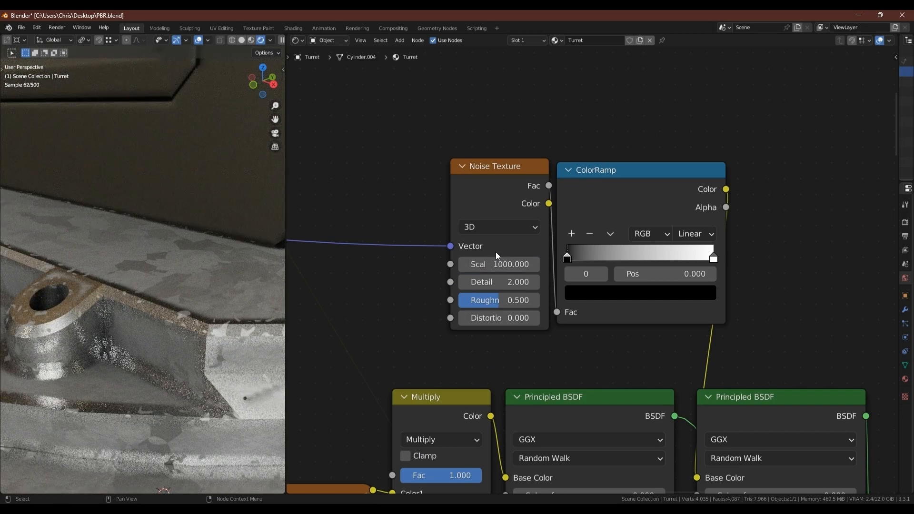
pyautogui.moveTo(497, 282); pyautogui.dragTo(679, 294)
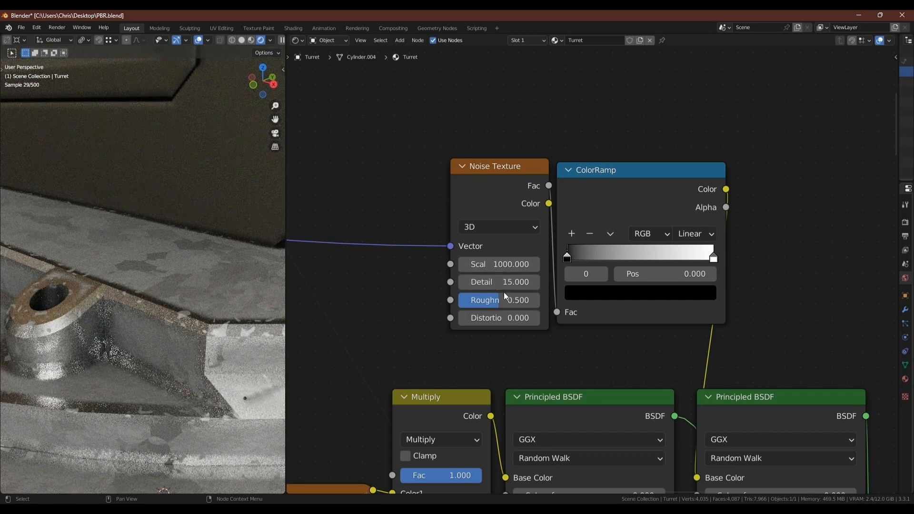
pyautogui.moveTo(507, 296); pyautogui.dragTo(475, 301)
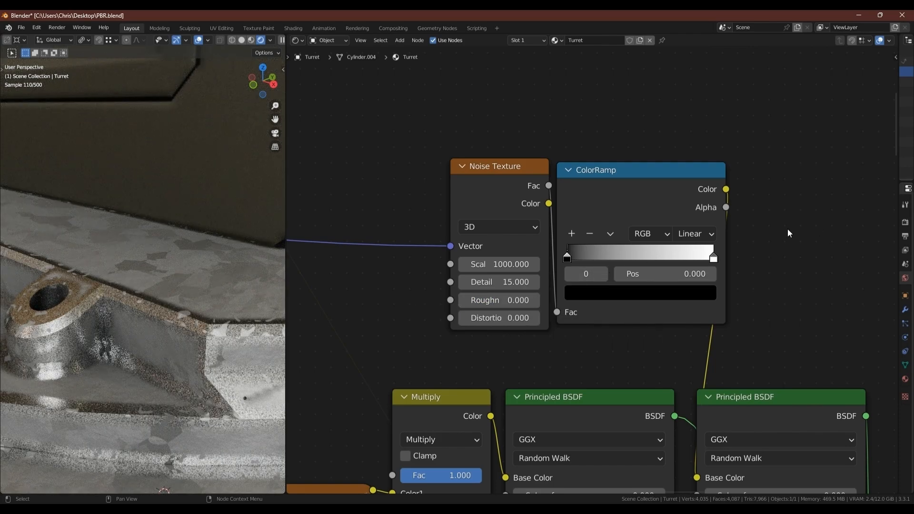
# Step: Move the ColorRamp's black stop to 0.576 and add two stops before white, the first at 0.649
pyautogui.moveTo(570, 261); pyautogui.dragTo(658, 262)
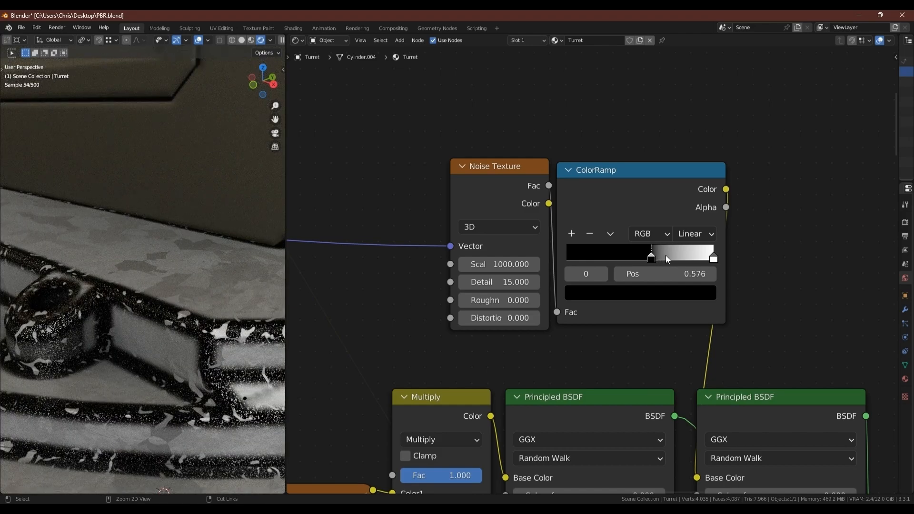
pyautogui.keyDown('ctrl'); pyautogui.click(664, 259); pyautogui.keyUp('ctrl')
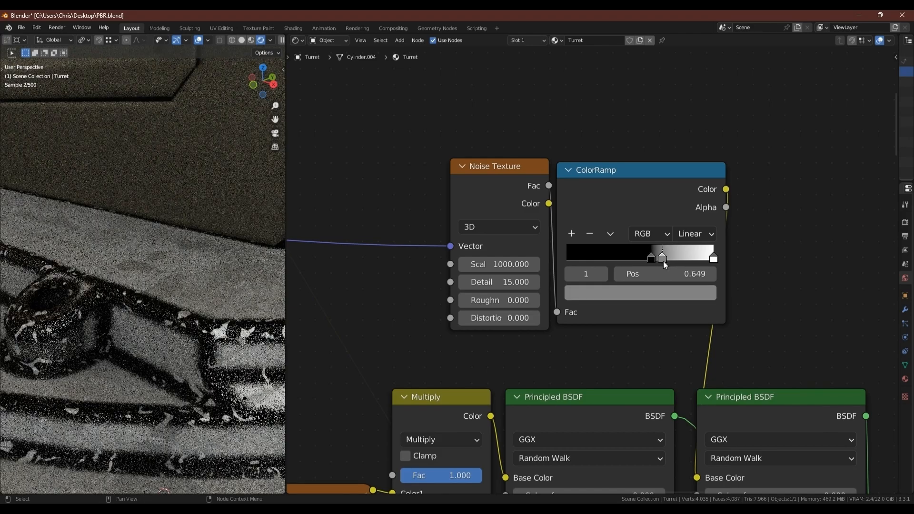
pyautogui.keyDown('ctrl'); pyautogui.click(677, 260); pyautogui.keyUp('ctrl')
pyautogui.moveTo(682, 261); pyautogui.dragTo(696, 260)
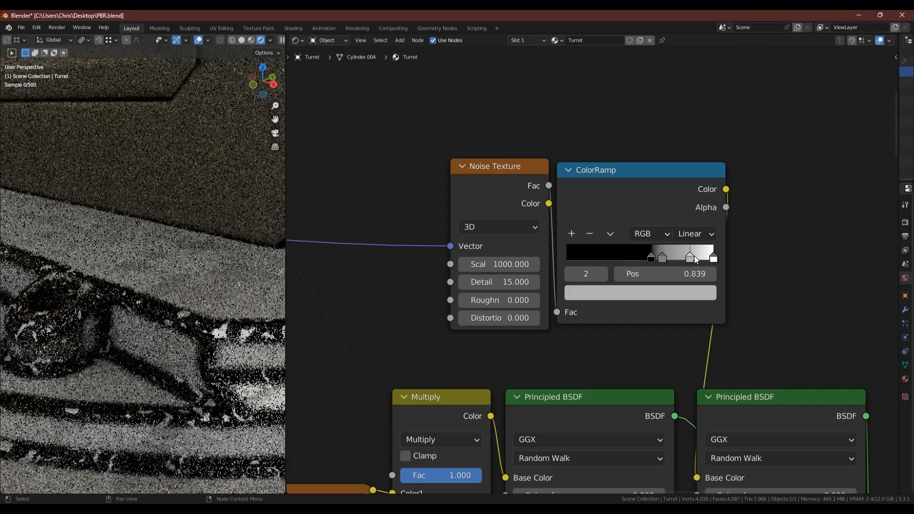
# Step: Color the ColorRamp's first stop, at 0.576, a very dark yellowish brown
pyautogui.click(652, 259)
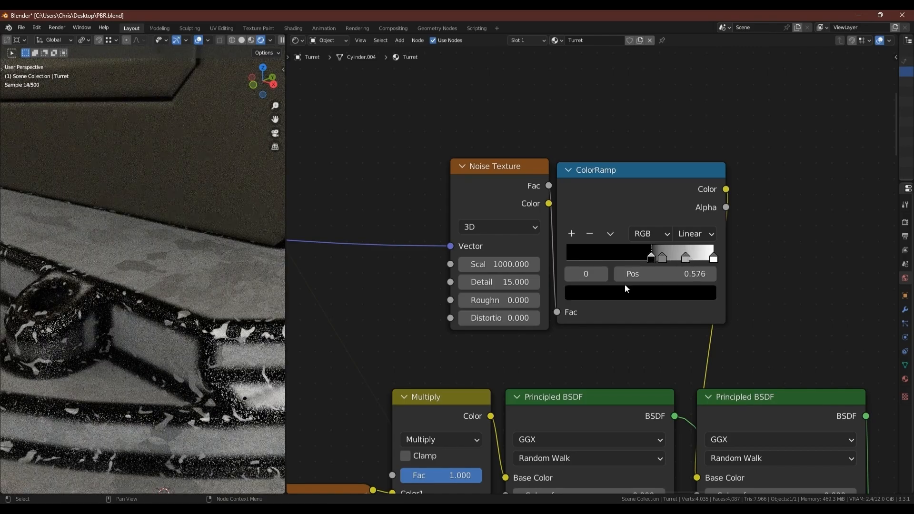
pyautogui.click(627, 288)
pyautogui.moveTo(699, 181); pyautogui.dragTo(700, 172)
pyautogui.moveTo(613, 159); pyautogui.dragTo(604, 161)
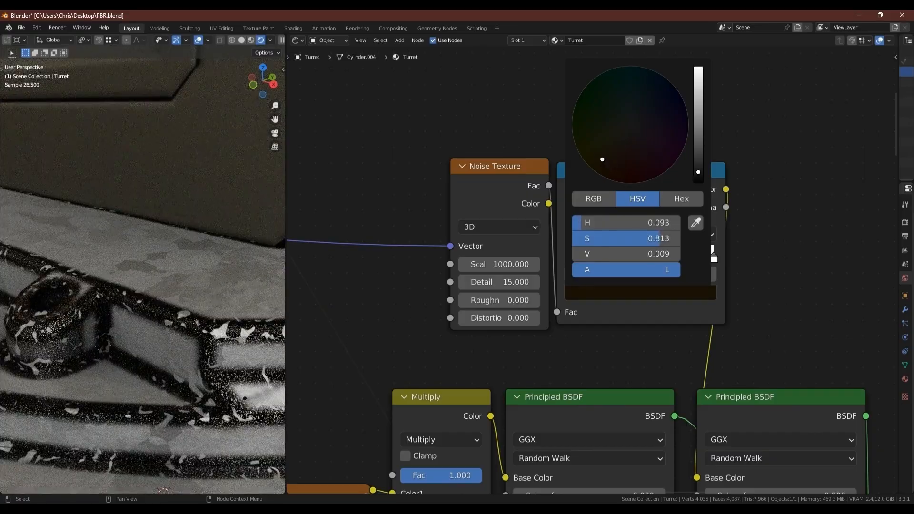
pyautogui.moveTo(699, 172); pyautogui.dragTo(700, 169)
pyautogui.moveTo(603, 161); pyautogui.dragTo(601, 161)
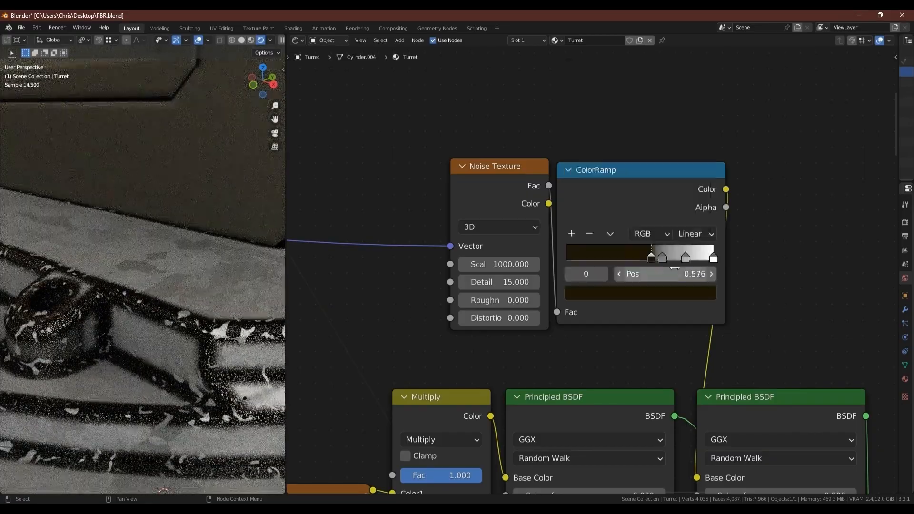
# Step: Color the 0.649 stop dark brown, value 0.025, and the third stop muted brown with hue 0.047, saturation 0.361 and value 0.061
pyautogui.click(686, 258)
pyautogui.click(634, 292)
pyautogui.moveTo(699, 128); pyautogui.dragTo(701, 162)
pyautogui.moveTo(655, 243); pyautogui.dragTo(625, 241)
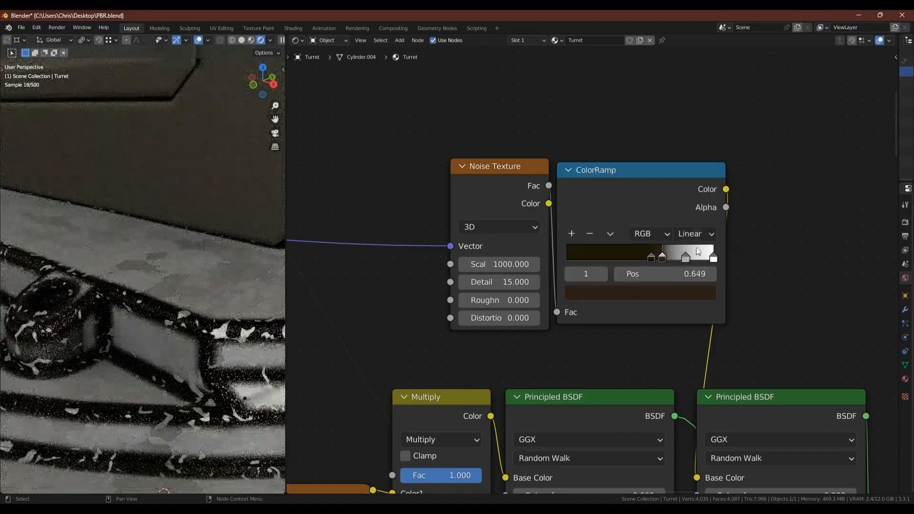
pyautogui.click(684, 258)
pyautogui.click(676, 291)
pyautogui.moveTo(608, 167); pyautogui.dragTo(612, 163)
pyautogui.click(701, 150)
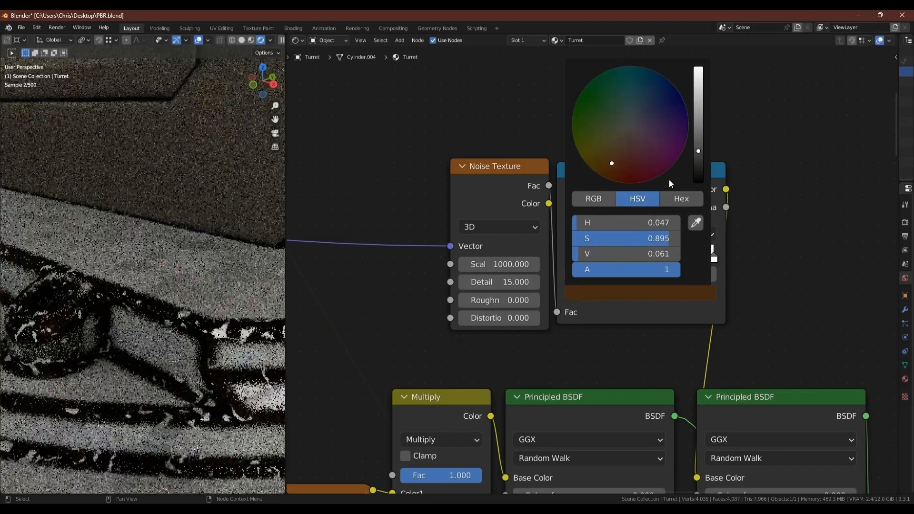
pyautogui.moveTo(652, 238); pyautogui.dragTo(583, 234)
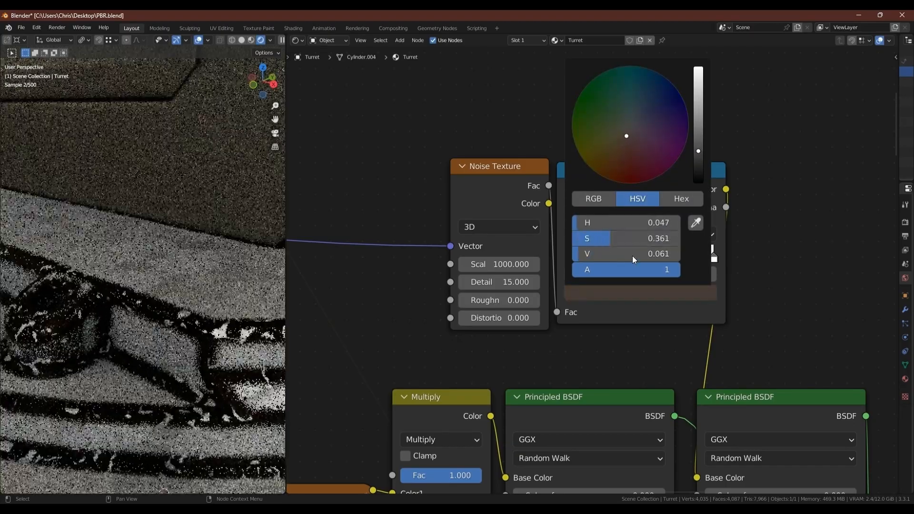
# Step: Color the ColorRamp's last stop a near-black desaturated brown with hue 0.064 and value 0.013
pyautogui.click(713, 258)
pyautogui.click(701, 298)
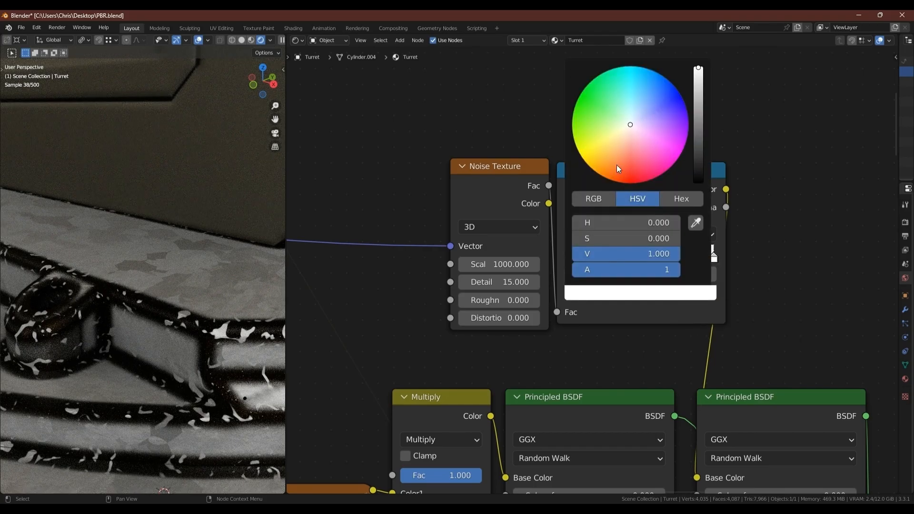
pyautogui.moveTo(616, 165); pyautogui.dragTo(596, 167)
pyautogui.moveTo(701, 144); pyautogui.dragTo(702, 170)
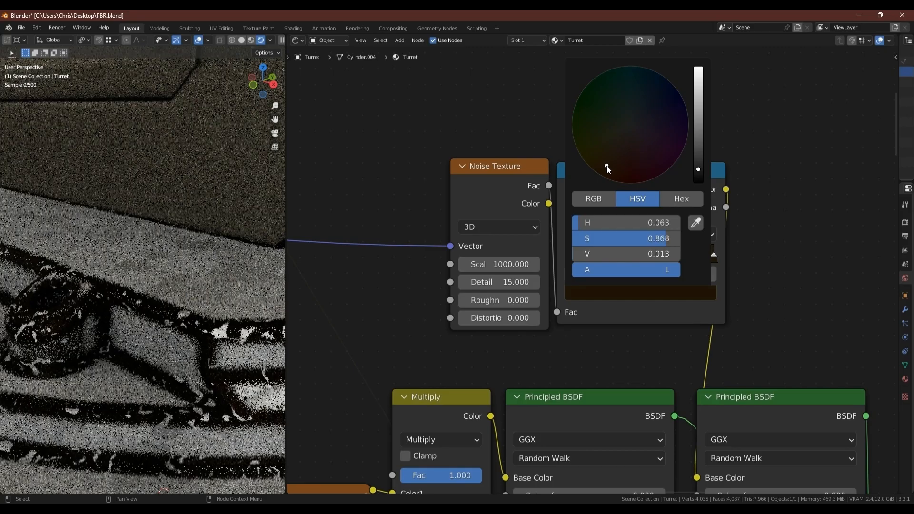
pyautogui.click(607, 166)
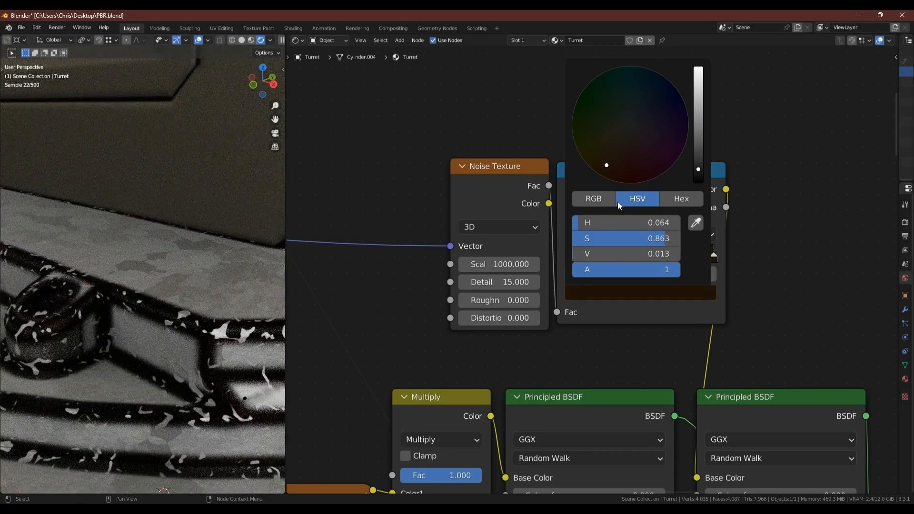
pyautogui.moveTo(660, 238); pyautogui.dragTo(579, 239)
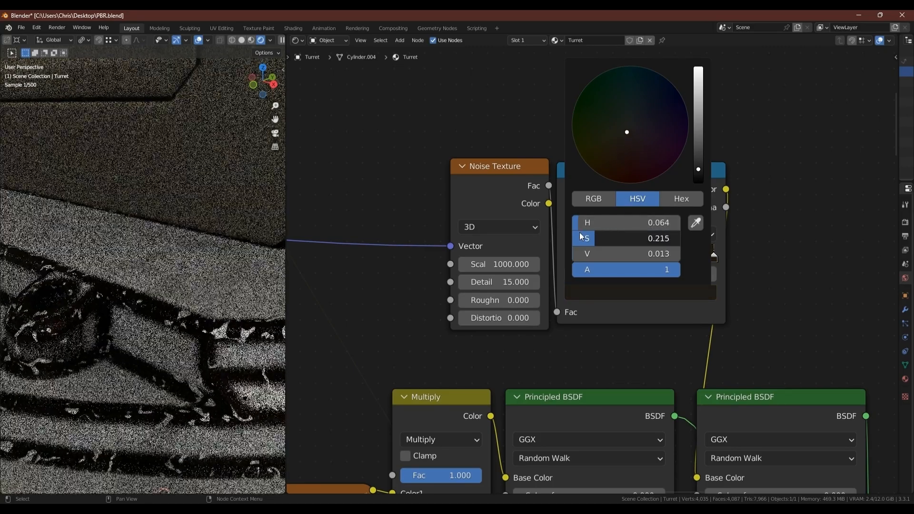
# Step: Recolor the ColorRamp's second stop as light rusty orange with hue 0.064, saturation 0.752 and value 0.431
pyautogui.scroll(-1, 733, 304)
pyautogui.click(668, 260)
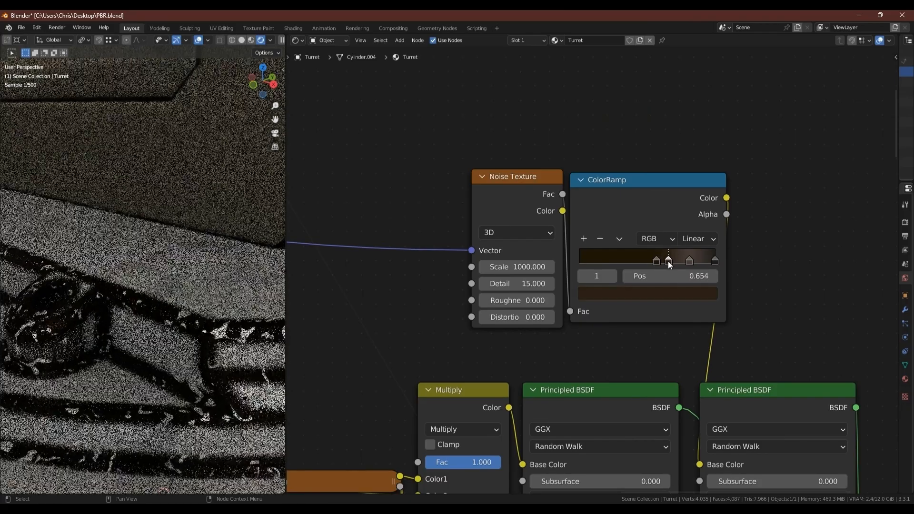
pyautogui.click(666, 292)
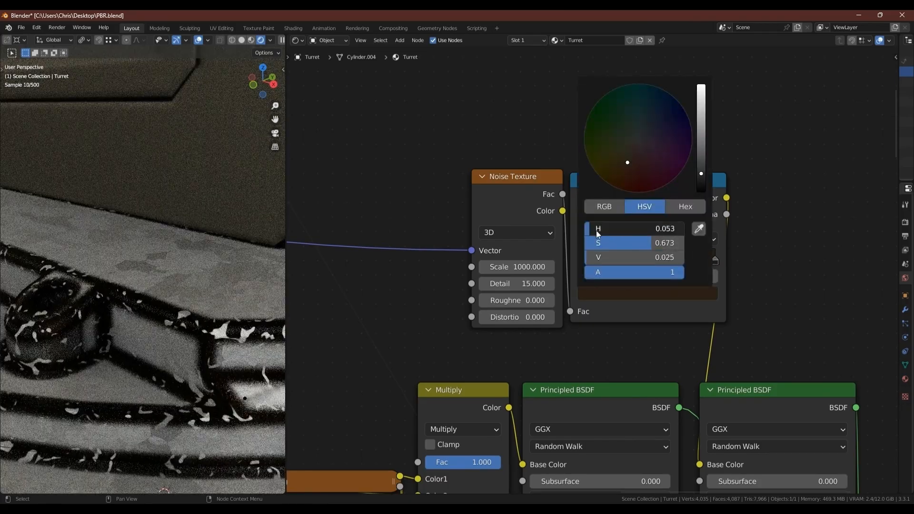
pyautogui.moveTo(596, 230); pyautogui.dragTo(598, 230)
pyautogui.moveTo(652, 244); pyautogui.dragTo(662, 244)
pyautogui.moveTo(701, 174); pyautogui.dragTo(710, 116)
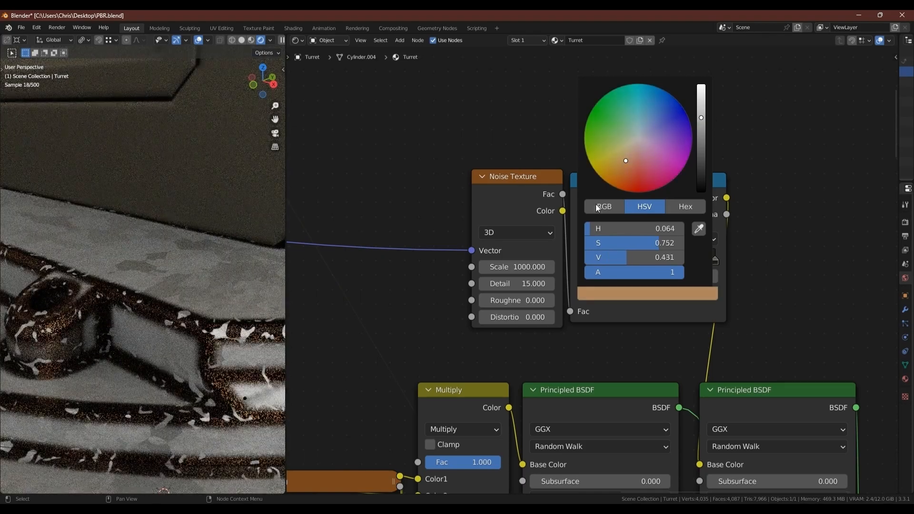
# Step: Brighten the ColorRamp's third stop to a lighter brown and raise the last stop's color value to 0.193
pyautogui.click(690, 260)
pyautogui.click(689, 294)
pyautogui.moveTo(702, 161); pyautogui.dragTo(717, 120)
pyautogui.click(715, 262)
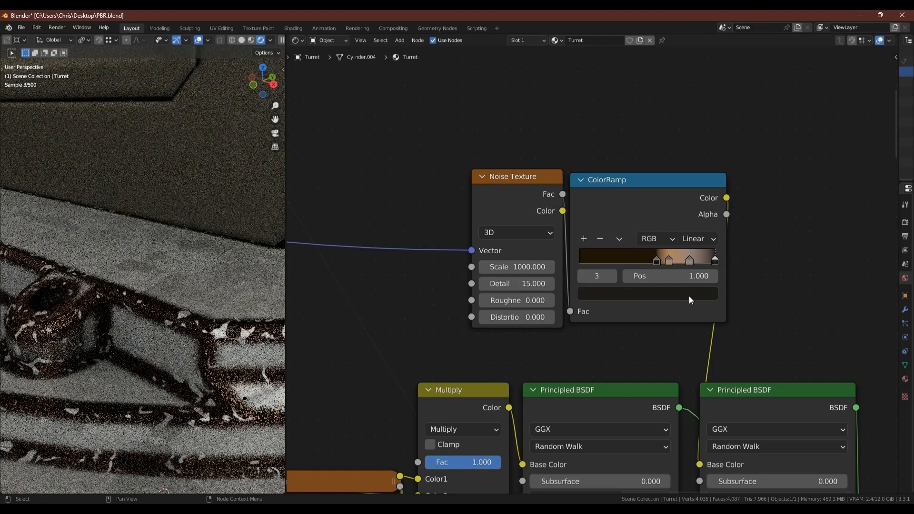
pyautogui.click(689, 295)
pyautogui.moveTo(702, 176); pyautogui.dragTo(705, 141)
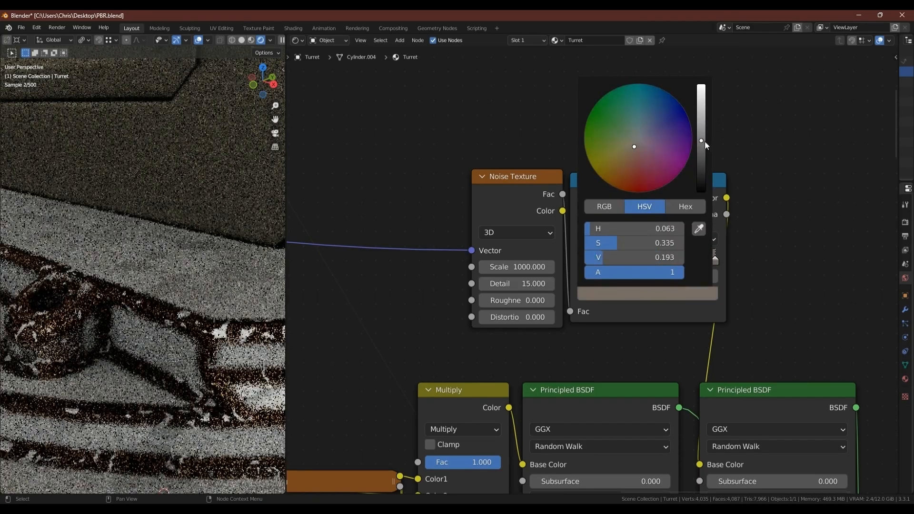
# Step: Warm the ColorRamp's last stop and nudge it inward, then recolor the third stop, position 0.810, as desaturated orange, hue 0.027, value 0.308
pyautogui.moveTo(631, 154); pyautogui.dragTo(621, 170)
pyautogui.moveTo(719, 261)
pyautogui.mouseDown()
pyautogui.moveTo(696, 258)
pyautogui.moveTo(710, 258)
pyautogui.mouseUp()
pyautogui.click(690, 261)
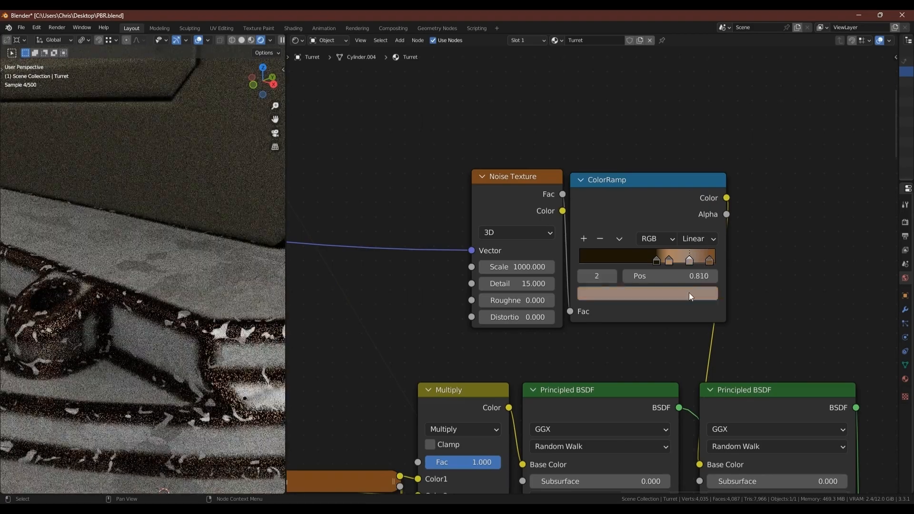
pyautogui.click(690, 292)
pyautogui.moveTo(630, 165); pyautogui.dragTo(613, 188)
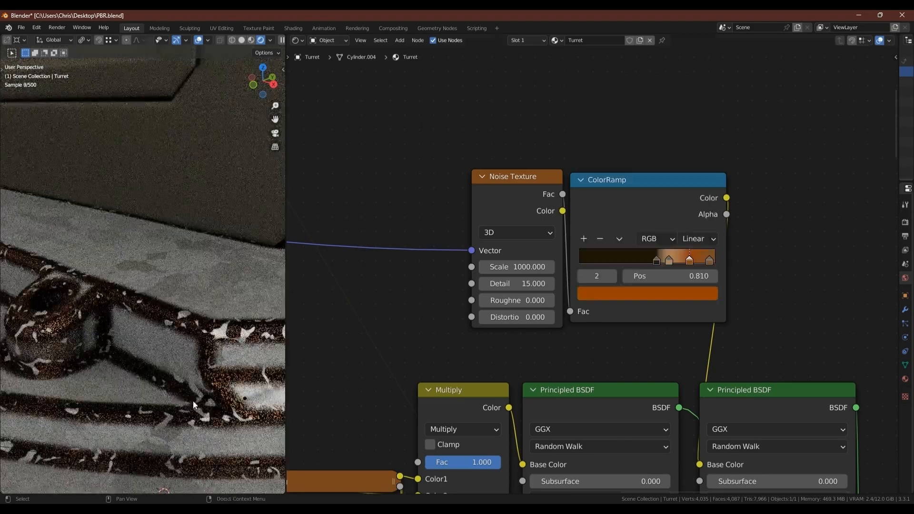
pyautogui.scroll(5, 219, 385)
pyautogui.click(682, 293)
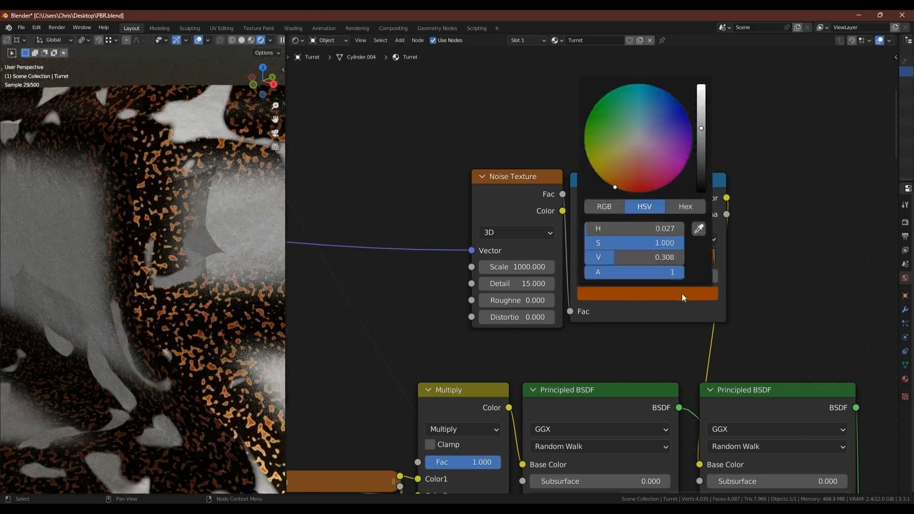
pyautogui.moveTo(667, 243); pyautogui.dragTo(613, 250)
# Step: Lighten the ColorRamp's first stop to a muted grey-brown with hue 0.097, saturation 0.351 and value 0.059
pyautogui.click(657, 259)
pyautogui.click(659, 292)
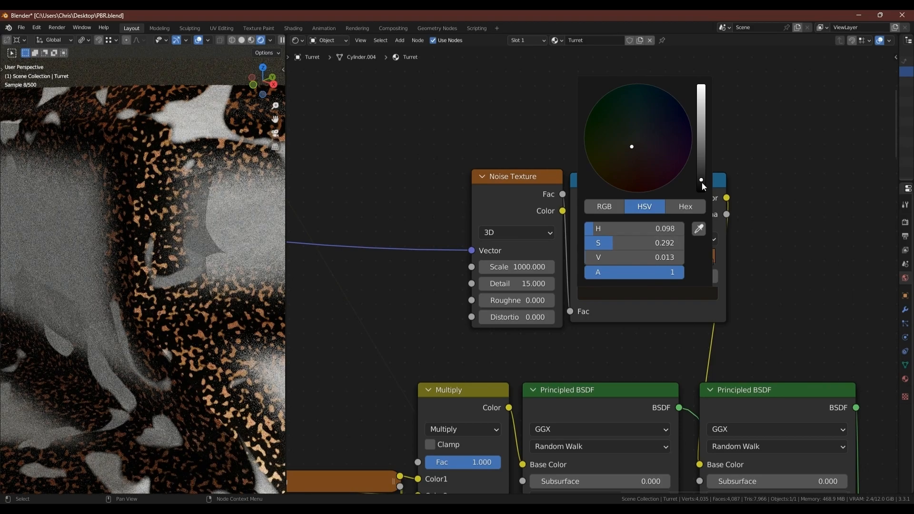
pyautogui.moveTo(702, 182); pyautogui.dragTo(713, 156)
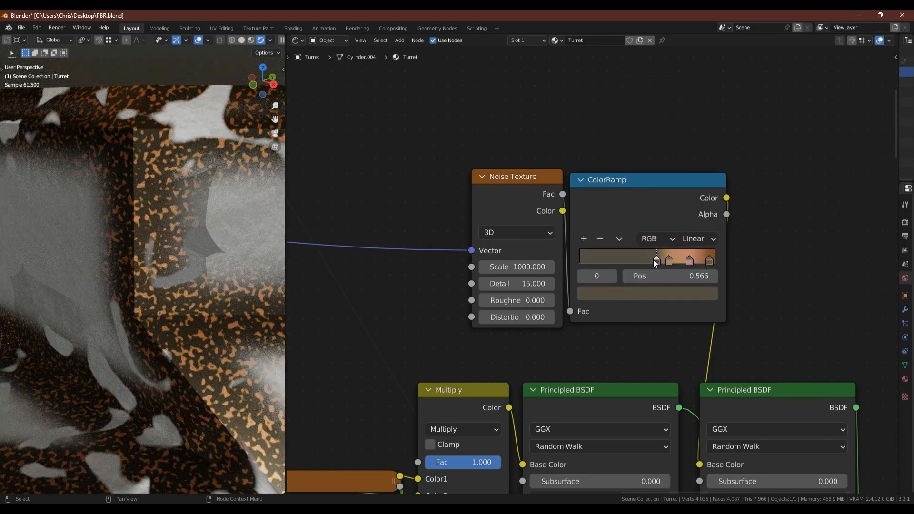
pyautogui.click(653, 294)
pyautogui.moveTo(701, 157); pyautogui.dragTo(704, 162)
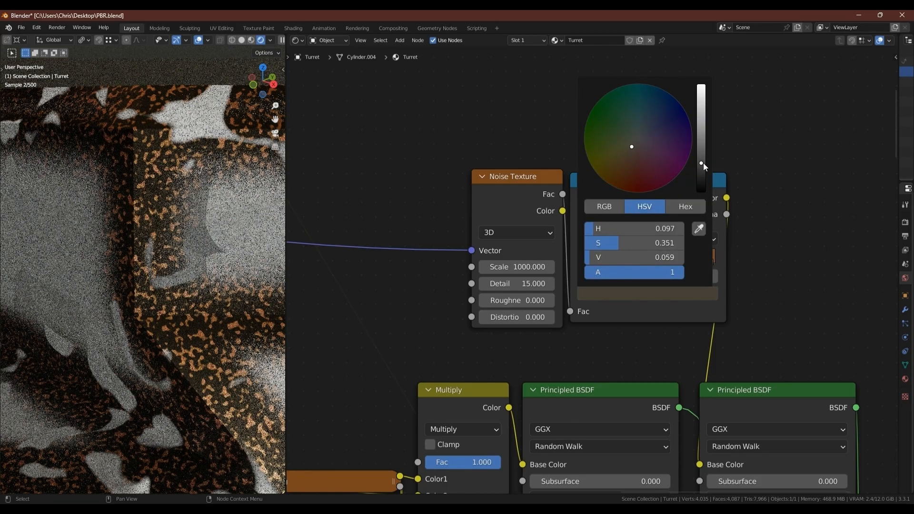
# Step: Recolor the ColorRamp's second stop as saturated orange with hue 0.054 and saturation 0.894, and darken it to an orange-brown
pyautogui.click(670, 261)
pyautogui.click(665, 293)
pyautogui.moveTo(624, 170); pyautogui.dragTo(621, 170)
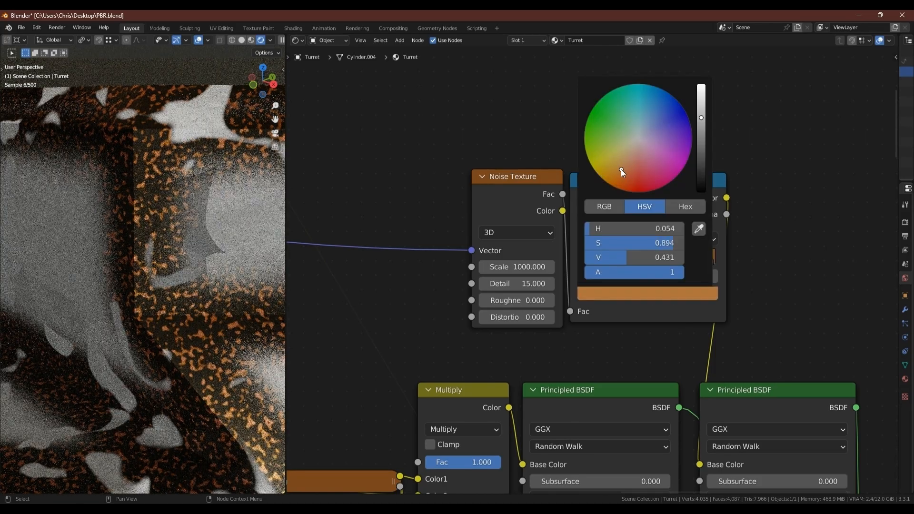
pyautogui.moveTo(701, 119); pyautogui.dragTo(702, 136)
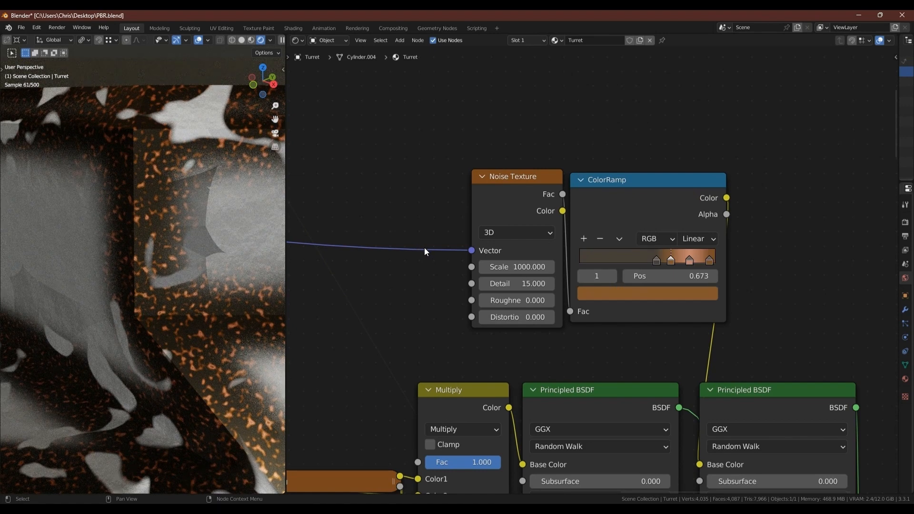
# Step: Insert a Bright/Contrast node between the rust ColorRamp and the Principled BSDF's Base Color, placing it beside the ramp
pyautogui.moveTo(504, 246); pyautogui.dragTo(397, 254, button='middle')
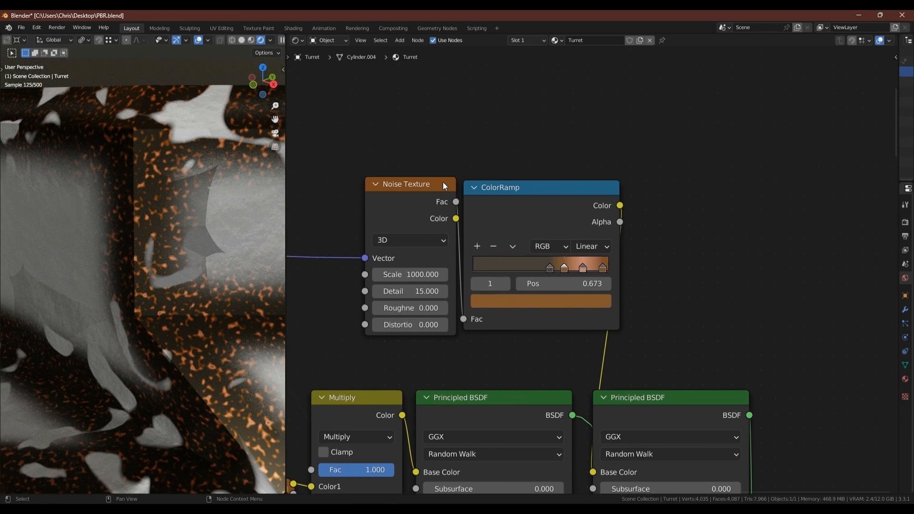
pyautogui.moveTo(484, 186); pyautogui.dragTo(482, 182)
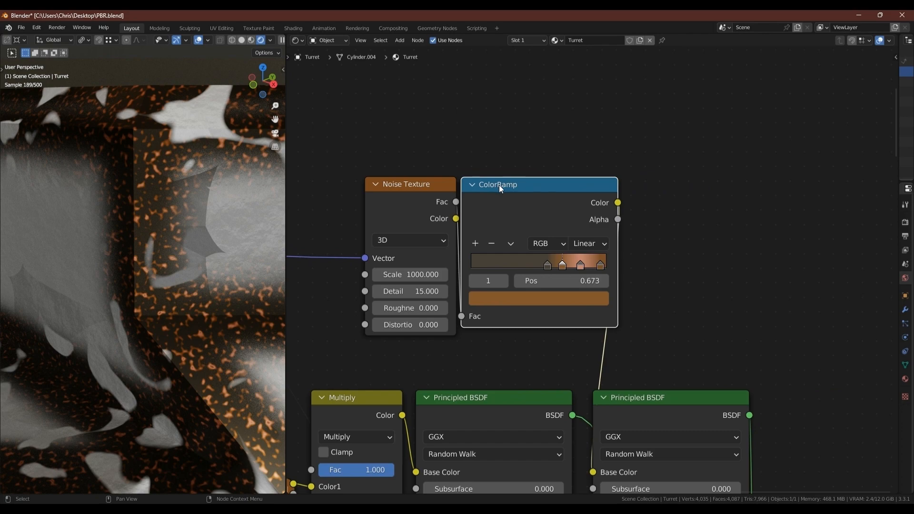
pyautogui.hotkey('shift', 'a')
pyautogui.moveTo(527, 165)
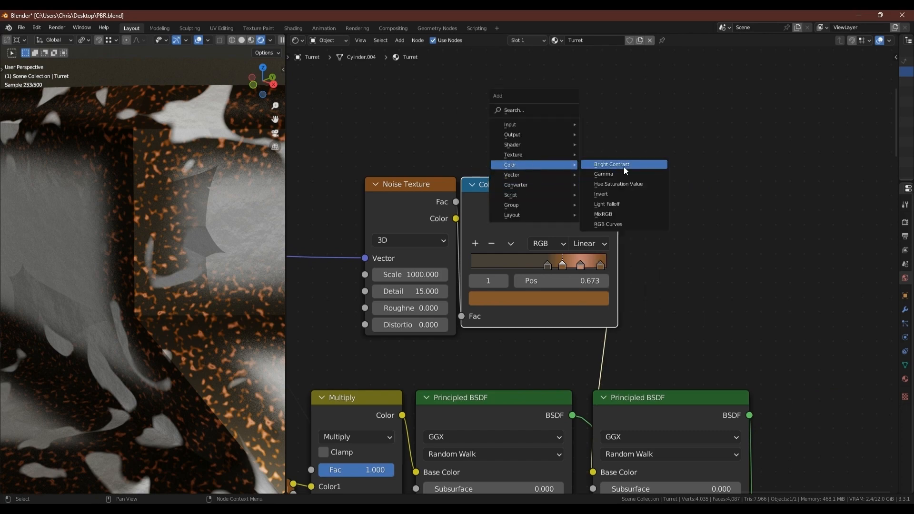
pyautogui.click(624, 164)
pyautogui.click(616, 229)
pyautogui.scroll(-2, 679, 228)
pyautogui.moveTo(679, 227); pyautogui.dragTo(497, 217, button='middle')
pyautogui.scroll(-2, 480, 84)
pyautogui.moveTo(523, 193); pyautogui.dragTo(498, 158)
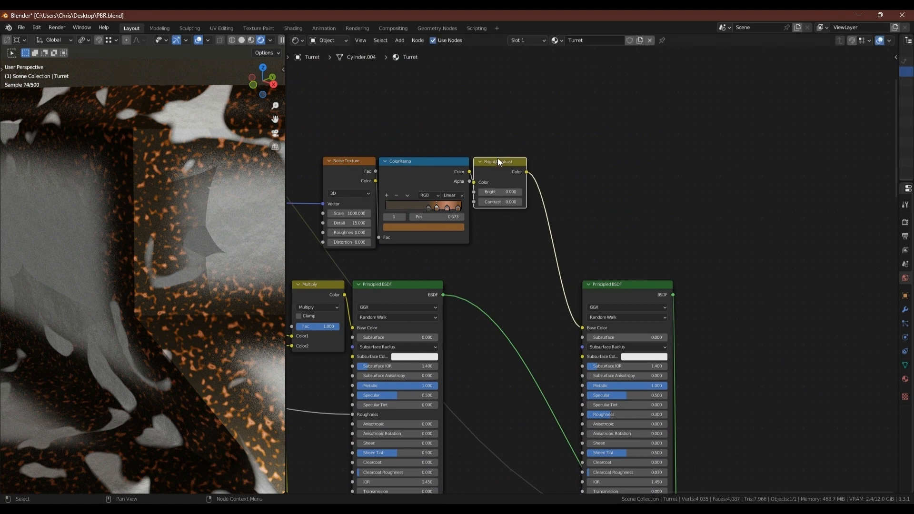
# Step: Insert a Hue Saturation Value node between the rust ColorRamp and the Bright/Contrast node, keeping the nodes side by side
pyautogui.scroll(1, 498, 161)
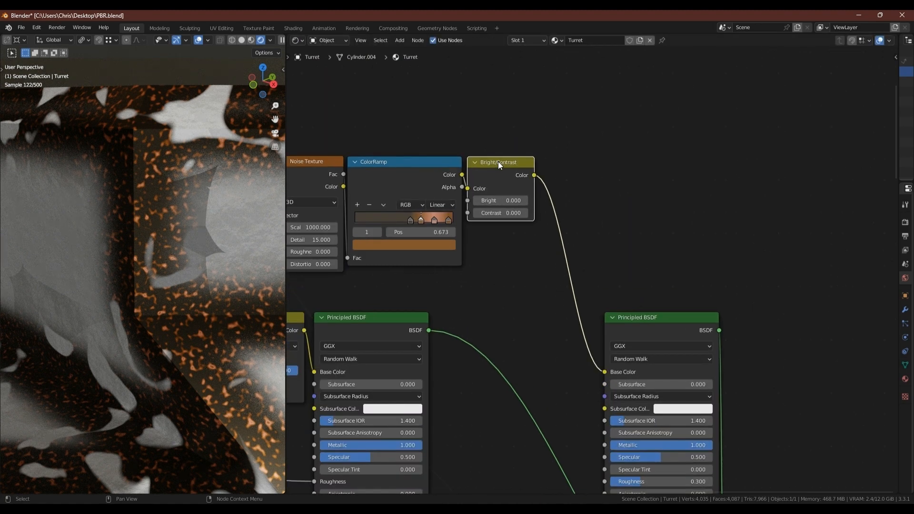
pyautogui.moveTo(506, 162); pyautogui.dragTo(584, 164)
pyautogui.hotkey('shift', 'a')
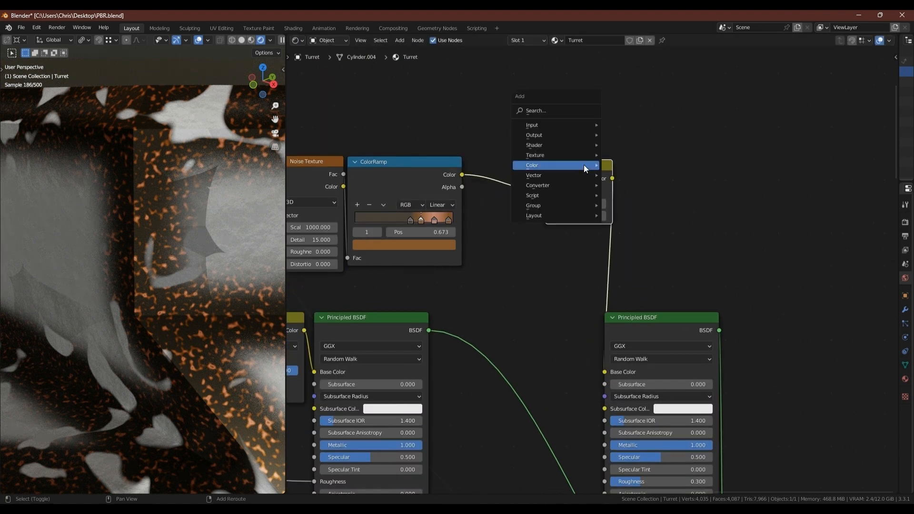
pyautogui.moveTo(584, 165)
pyautogui.click(640, 184)
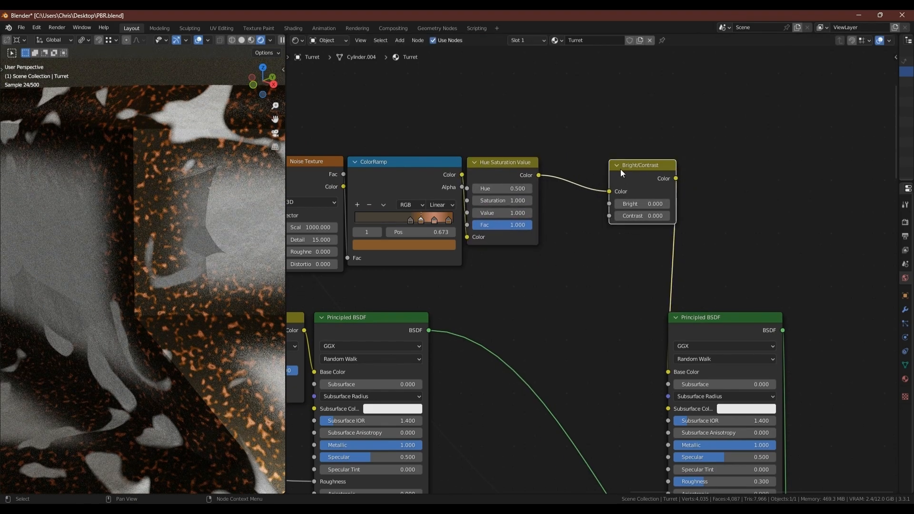
pyautogui.click(554, 166)
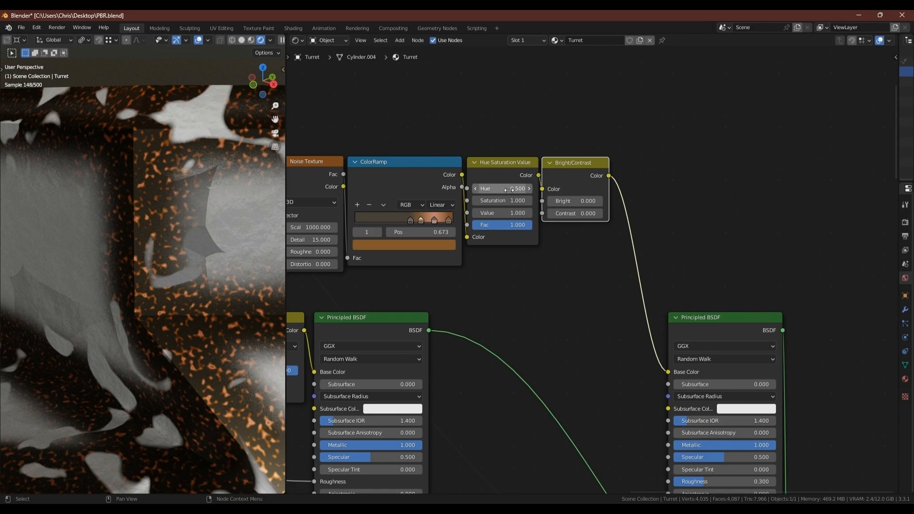
# Step: Set the rust color's Hue to 0.520, Saturation to 1.210 and Value to 2.000, with Bright 0.040 and Contrast 0.020
pyautogui.moveTo(506, 190); pyautogui.dragTo(548, 212)
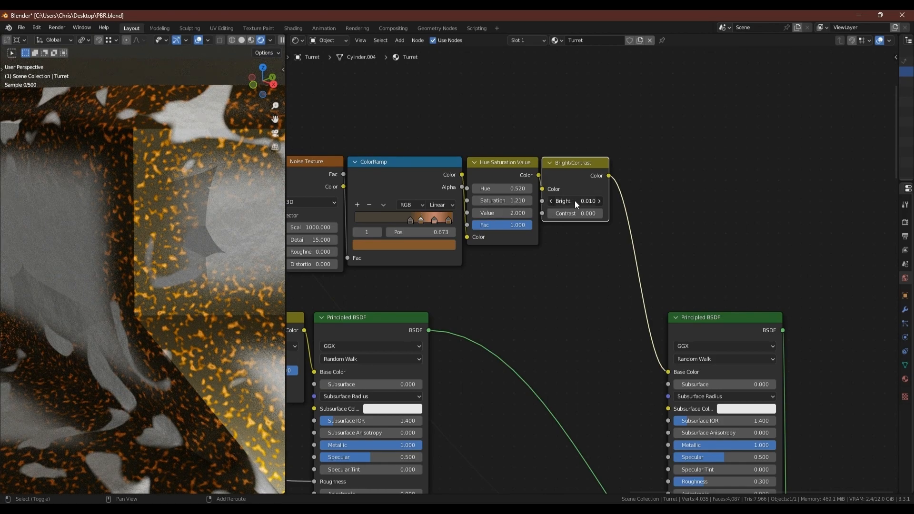
pyautogui.moveTo(576, 200)
pyautogui.mouseDown()
pyautogui.moveTo(583, 201)
pyautogui.moveTo(575, 212)
pyautogui.mouseUp()
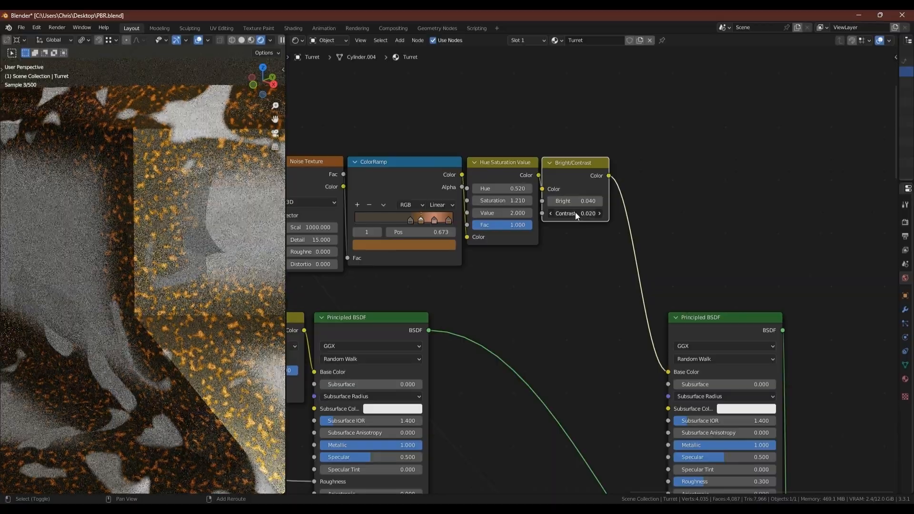
pyautogui.scroll(-3, 196, 189)
pyautogui.scroll(-3, 156, 217)
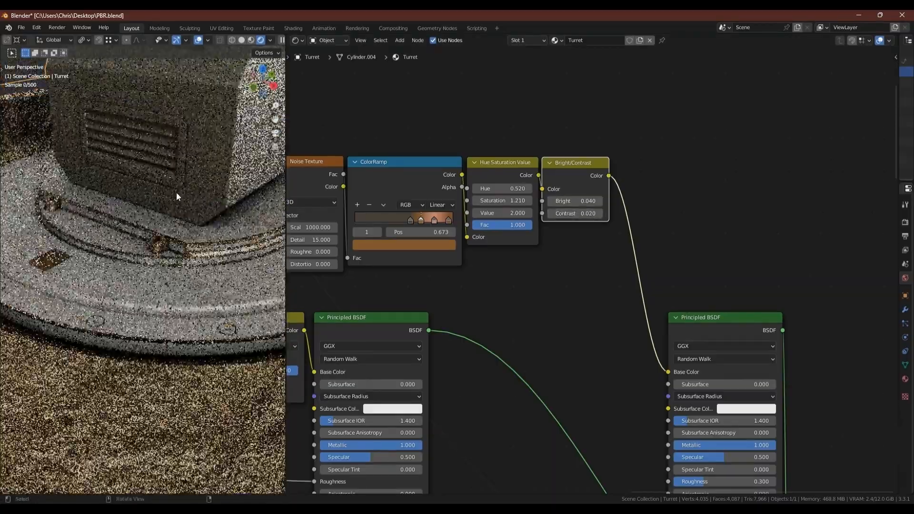
pyautogui.moveTo(176, 193); pyautogui.dragTo(158, 234, button='middle')
pyautogui.scroll(3, 159, 233)
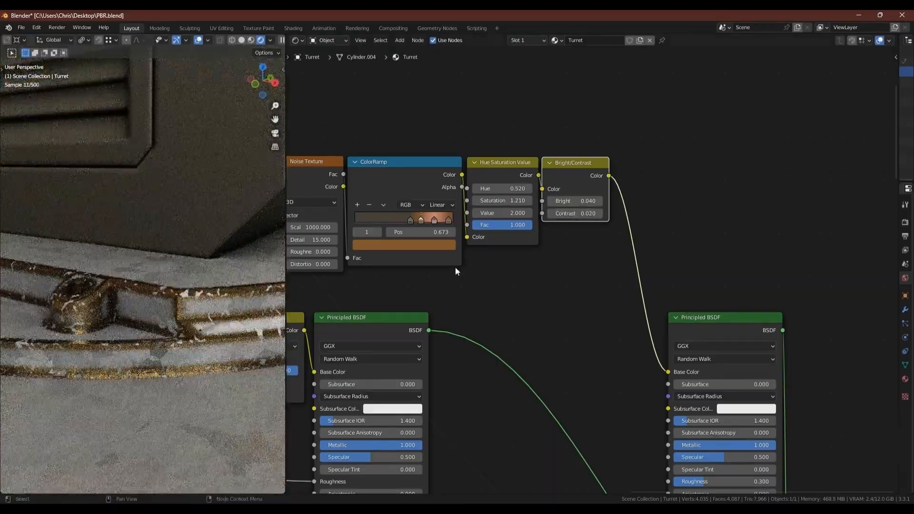
# Step: Lower the Value of the rust's Hue Saturation Value node to about 1.33
pyautogui.scroll(1, 533, 195)
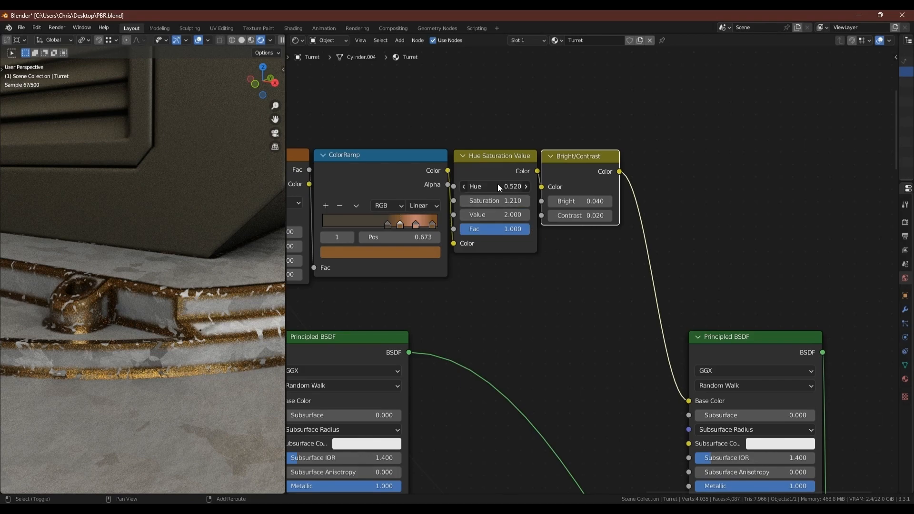
pyautogui.moveTo(498, 185); pyautogui.dragTo(498, 184)
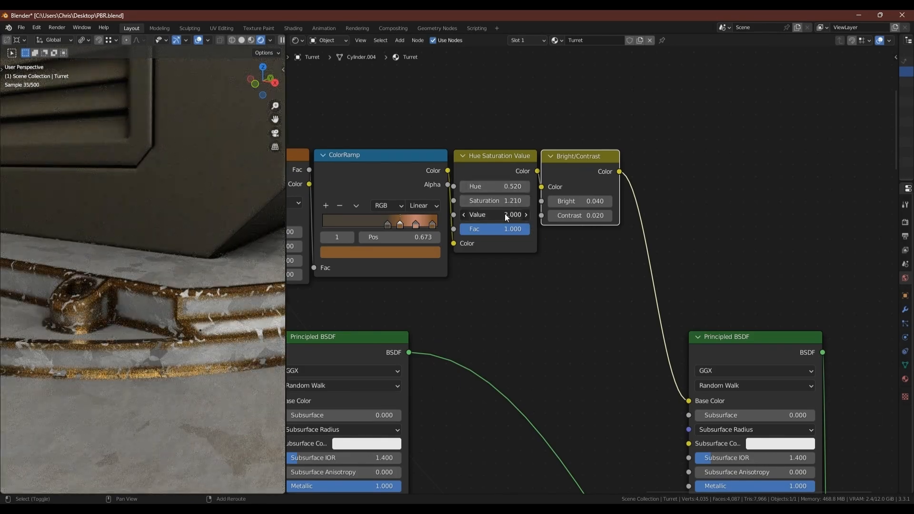
pyautogui.moveTo(501, 216); pyautogui.dragTo(468, 203)
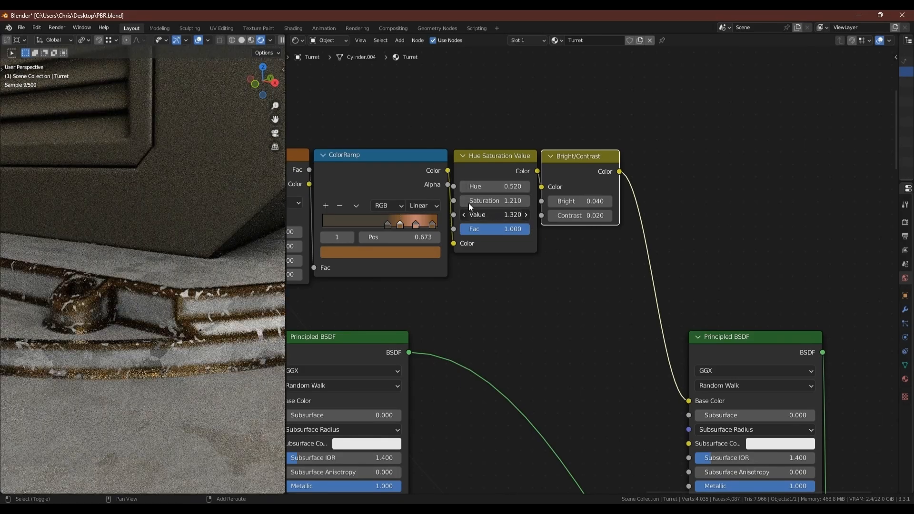
# Step: Set the rust Principled BSDF's Specular to 0.000 and its Roughness to 1.000
pyautogui.scroll(-3, 582, 311)
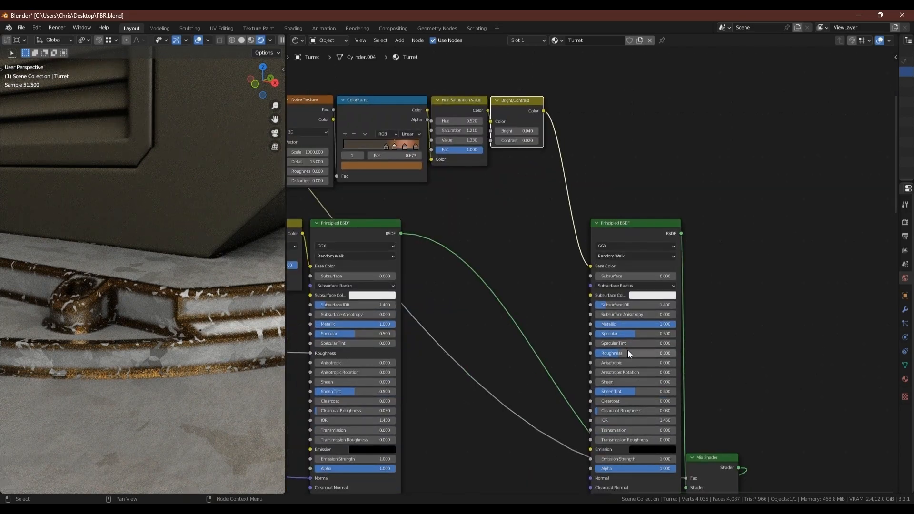
pyautogui.moveTo(626, 334); pyautogui.dragTo(564, 336)
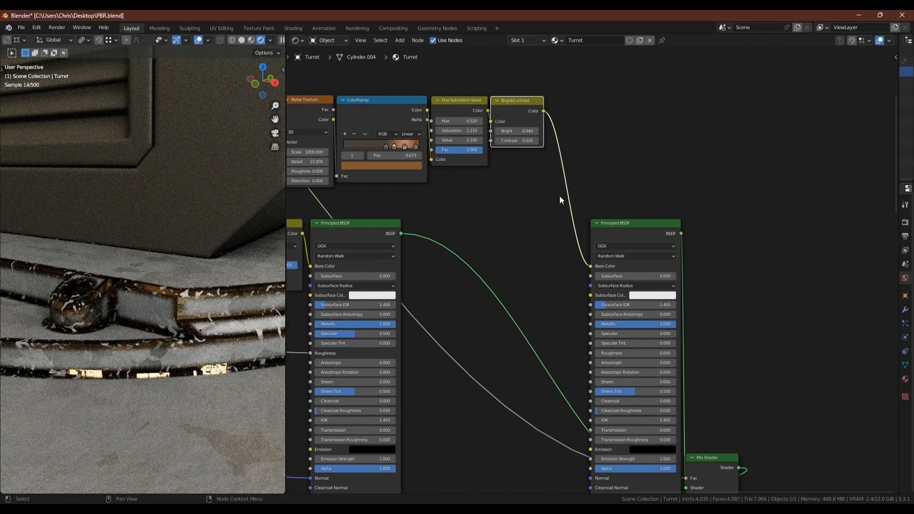
pyautogui.scroll(-3, 562, 215)
pyautogui.moveTo(562, 215); pyautogui.dragTo(565, 142, button='middle')
pyautogui.moveTo(602, 110); pyautogui.dragTo(725, 354)
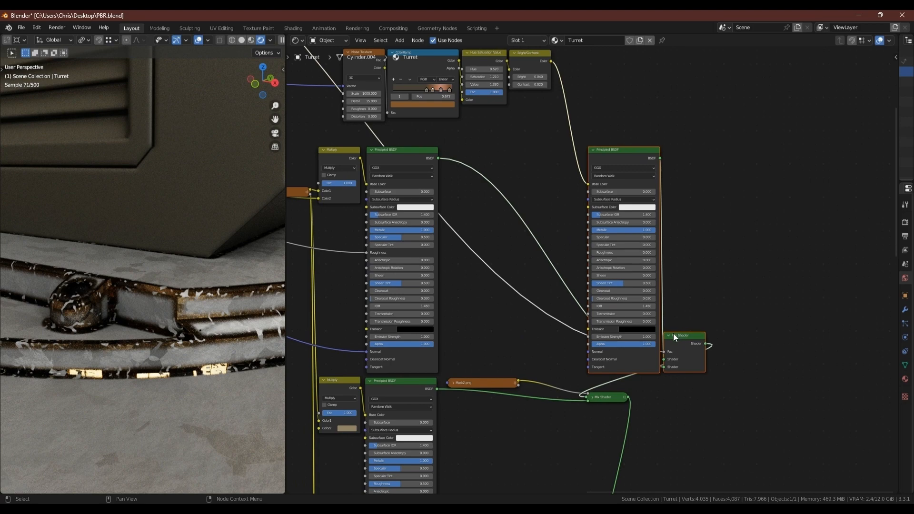
pyautogui.moveTo(610, 255); pyautogui.dragTo(680, 262)
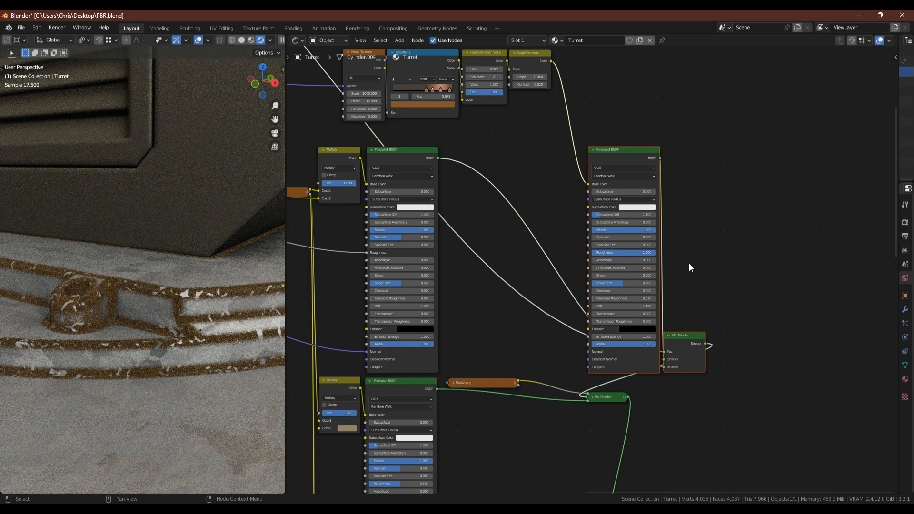
# Step: Move the rust Principled BSDF and Mix Shader beside the metal shader, and place the rust color nodes just above them
pyautogui.scroll(2, 104, 292)
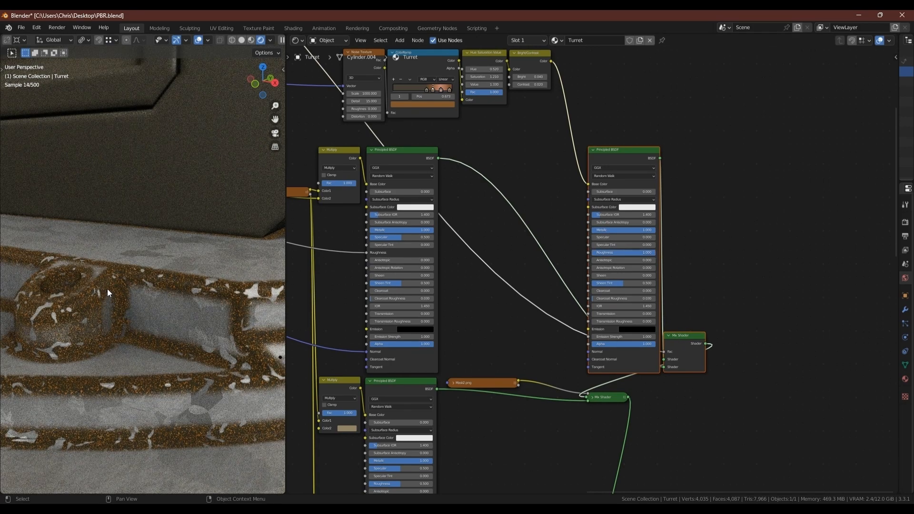
pyautogui.scroll(-2, 390, 252)
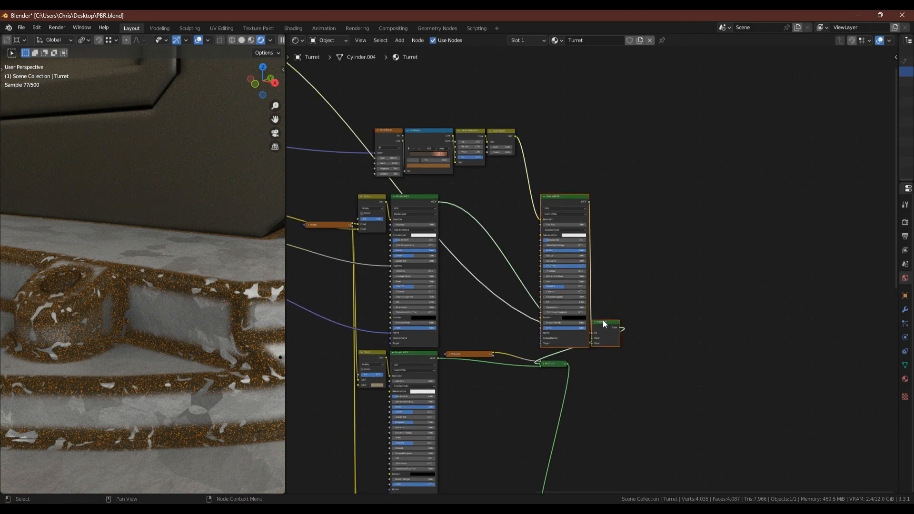
pyautogui.press('g')
pyautogui.click(502, 319)
pyautogui.moveTo(355, 107); pyautogui.dragTo(484, 143)
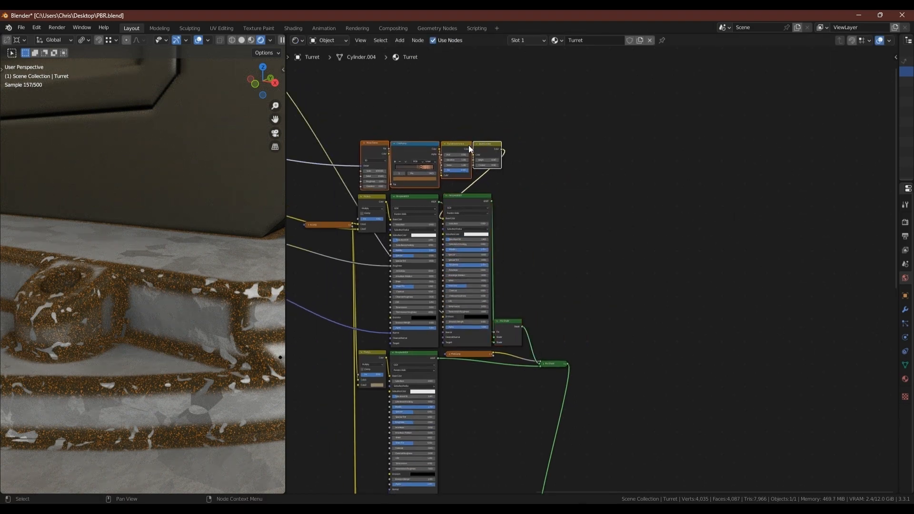
# Step: Set the edge mask's Noise Texture Scale to 49.3 and fine-tune the white stop of its ColorRamp to position 0.668
pyautogui.scroll(-8, 171, 285)
pyautogui.moveTo(171, 263); pyautogui.dragTo(150, 275, button='middle')
pyautogui.moveTo(324, 205); pyautogui.dragTo(553, 307, button='middle')
pyautogui.moveTo(311, 208); pyautogui.dragTo(484, 243, button='middle')
pyautogui.scroll(9, 495, 234)
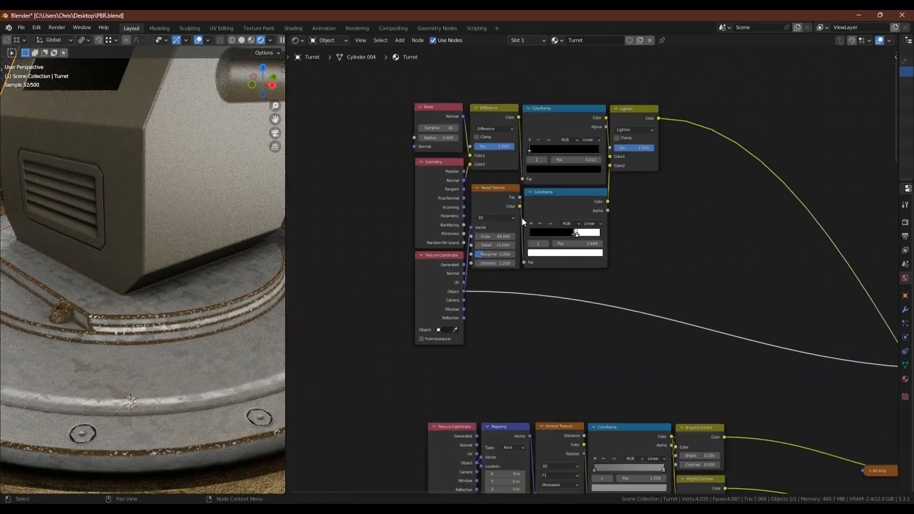
pyautogui.moveTo(493, 242); pyautogui.dragTo(493, 244)
pyautogui.moveTo(598, 241)
pyautogui.mouseDown()
pyautogui.moveTo(619, 241)
pyautogui.moveTo(599, 243)
pyautogui.mouseUp()
pyautogui.moveTo(475, 145); pyautogui.dragTo(484, 253, button='middle')
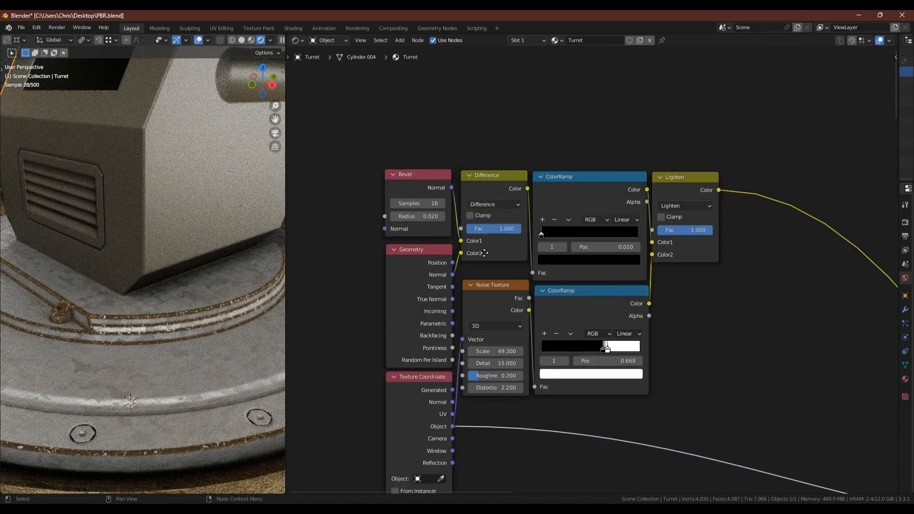
# Step: Duplicate the metal's second Bump node and insert the copy between it and the metal Principled BSDF's Normal input
pyautogui.scroll(-5, 490, 245)
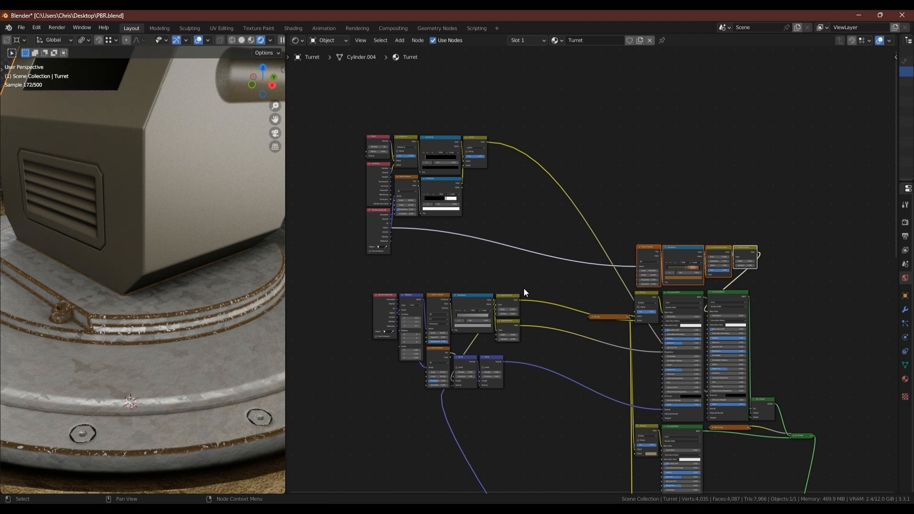
pyautogui.scroll(3, 542, 307)
pyautogui.click(484, 284)
pyautogui.hotkey('shift', 'd')
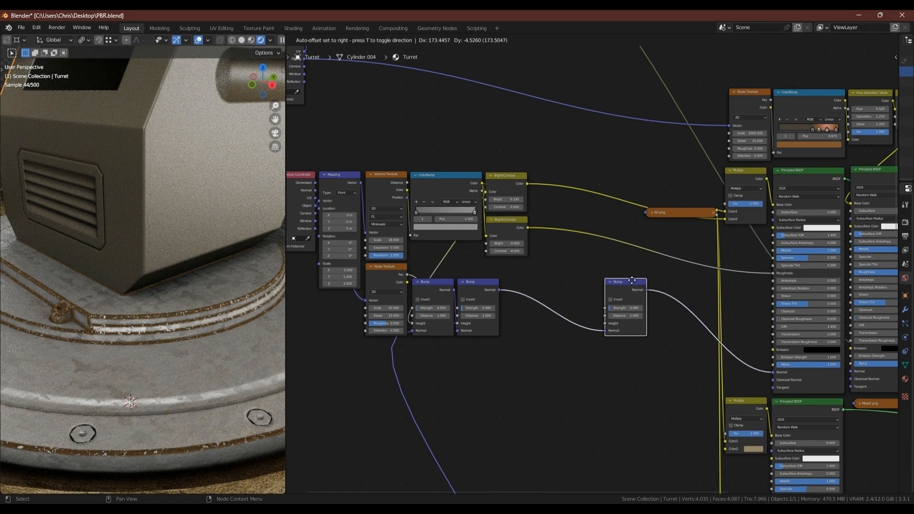
pyautogui.click(632, 280)
pyautogui.scroll(-2, 628, 274)
pyautogui.moveTo(631, 169); pyautogui.dragTo(624, 253, button='middle')
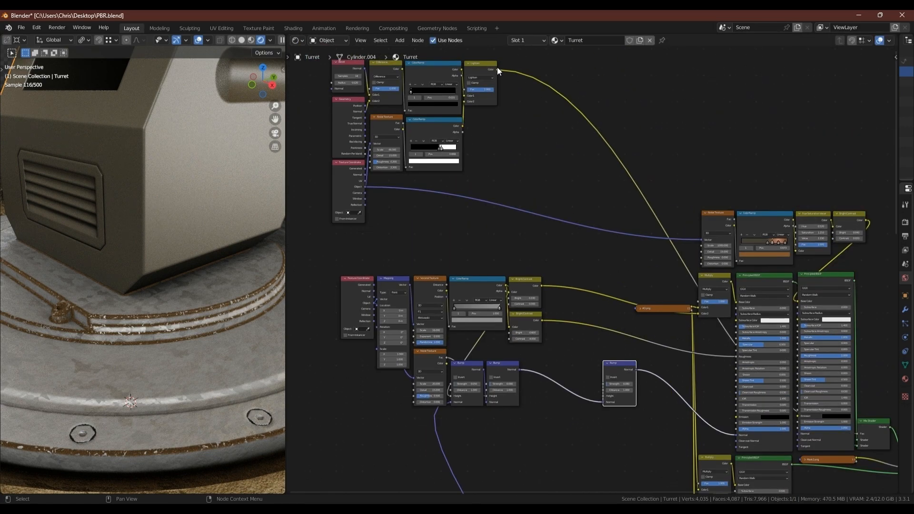
# Step: Feed the edge mask's Lighten output into the new Bump node's Height, and set its Strength to 0.200 and Distance to 0.010
pyautogui.moveTo(497, 70); pyautogui.dragTo(605, 396)
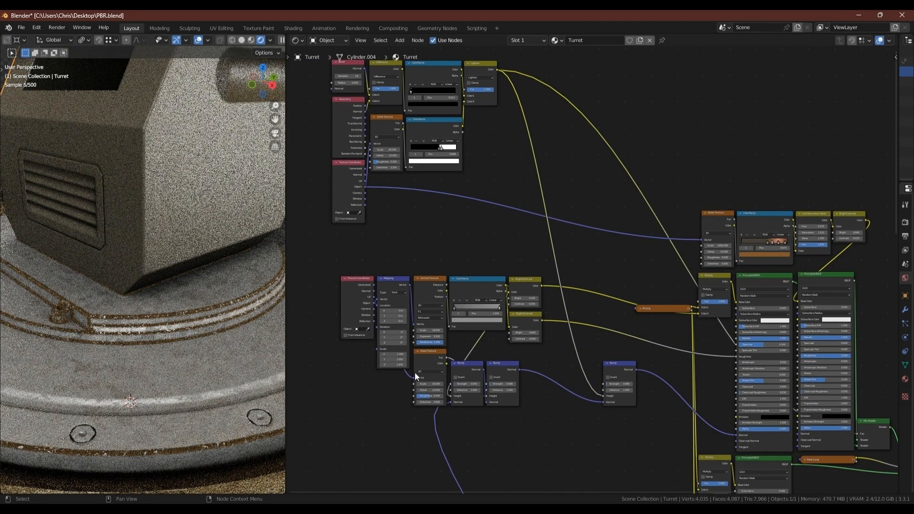
pyautogui.scroll(3, 172, 242)
pyautogui.scroll(5, 614, 391)
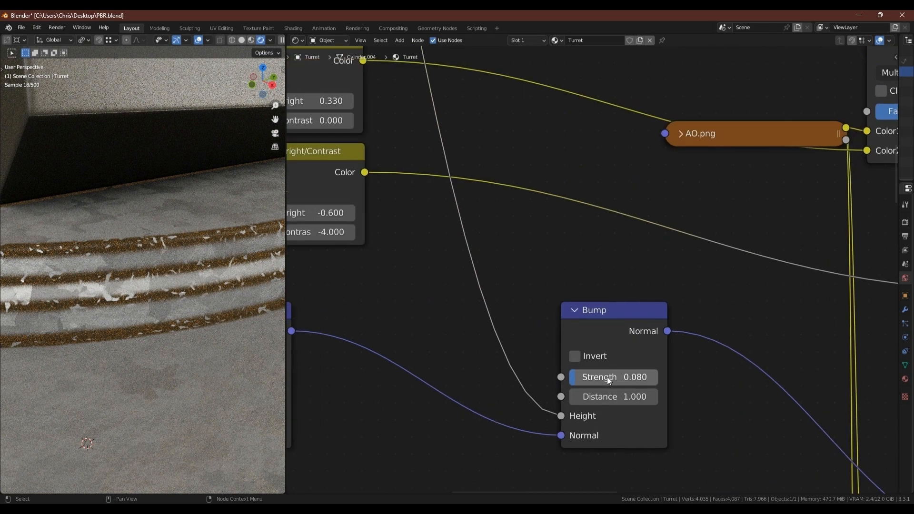
pyautogui.doubleClick(607, 378)
pyautogui.write('0.2')
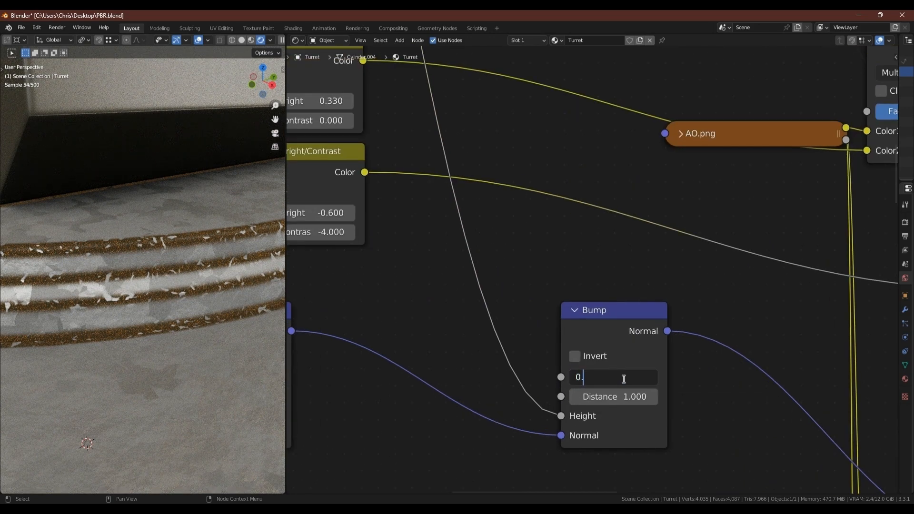
pyautogui.press('Return')
pyautogui.doubleClick(628, 399)
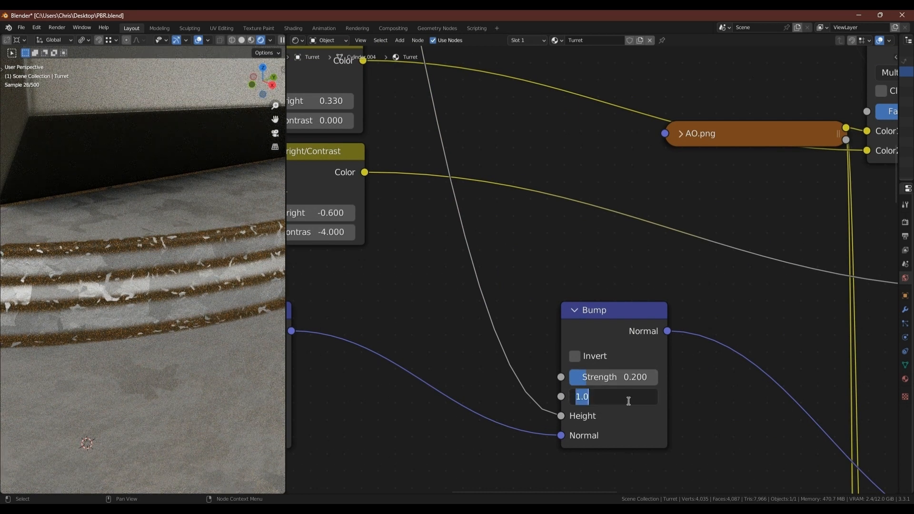
pyautogui.press('Return')
pyautogui.scroll(-6, 612, 399)
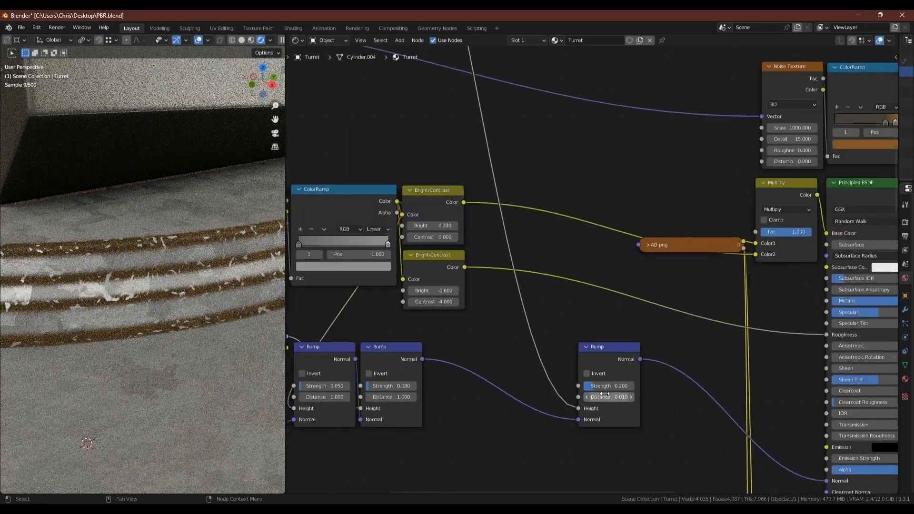
# Step: Move the new Bump node directly beside the metal Principled BSDF, below the Multiply node
pyautogui.moveTo(609, 398); pyautogui.dragTo(519, 344, button='middle')
pyautogui.moveTo(522, 293); pyautogui.dragTo(701, 382)
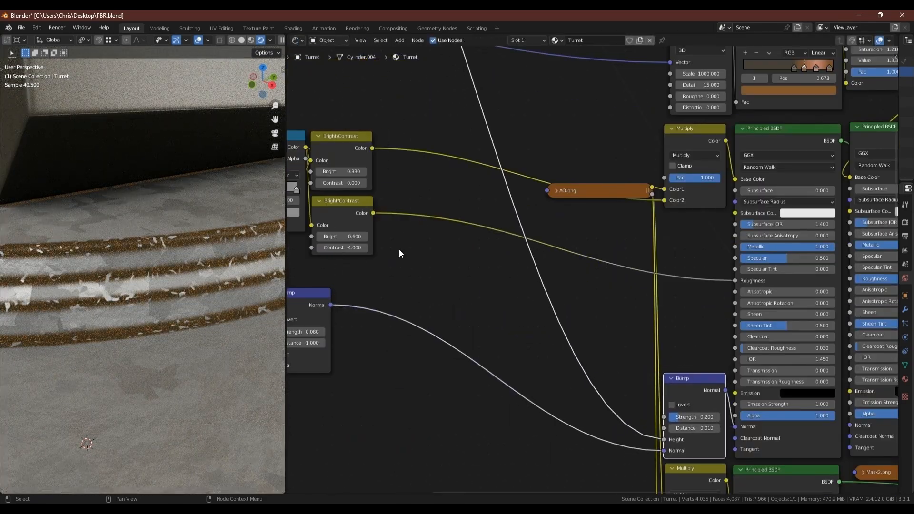
pyautogui.scroll(-3, 429, 304)
pyautogui.scroll(-1, 429, 304)
pyautogui.scroll(-6, 176, 250)
pyautogui.moveTo(138, 247); pyautogui.dragTo(184, 264, button='middle')
pyautogui.moveTo(415, 323); pyautogui.dragTo(616, 363, button='middle')
pyautogui.scroll(-2, 385, 340)
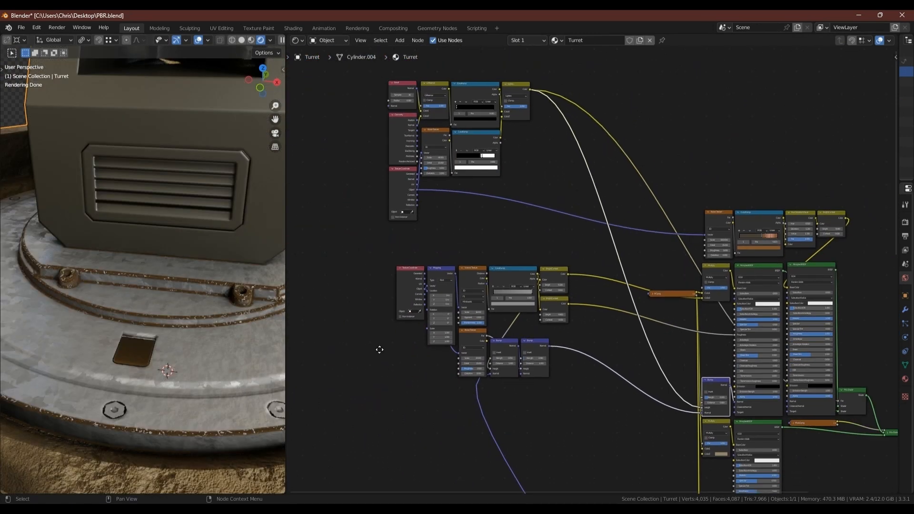
# Step: Add an empty Frame node beside the metal texture nodes
pyautogui.moveTo(380, 350); pyautogui.dragTo(388, 332, button='middle')
pyautogui.hotkey('shift', 'a')
pyautogui.click(333, 290)
pyautogui.write('f')
pyautogui.click(354, 306)
pyautogui.click(352, 292)
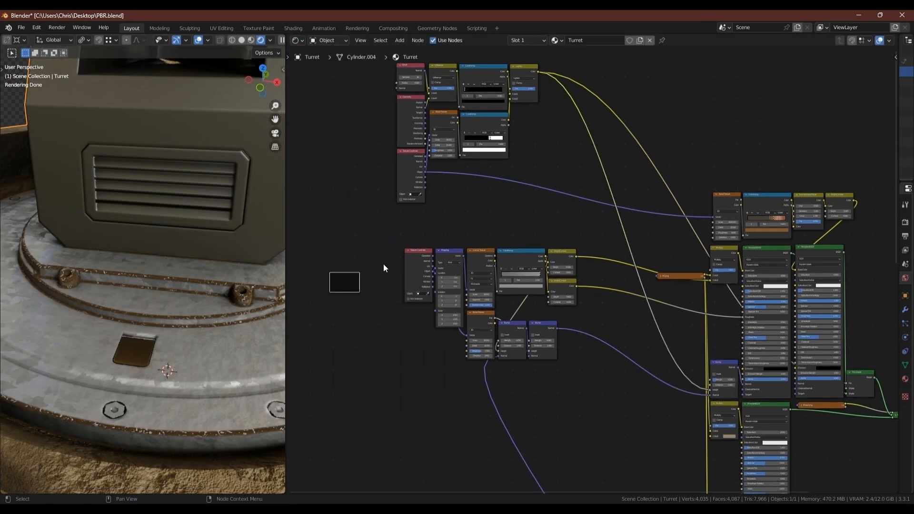
# Step: Enclose the metal texture nodes in the frame, label it GALVANIZED METAL, and shift it closer to the shaders
pyautogui.moveTo(389, 238); pyautogui.dragTo(355, 282)
pyautogui.moveTo(348, 211); pyautogui.dragTo(475, 256)
pyautogui.press('n')
pyautogui.click(894, 58)
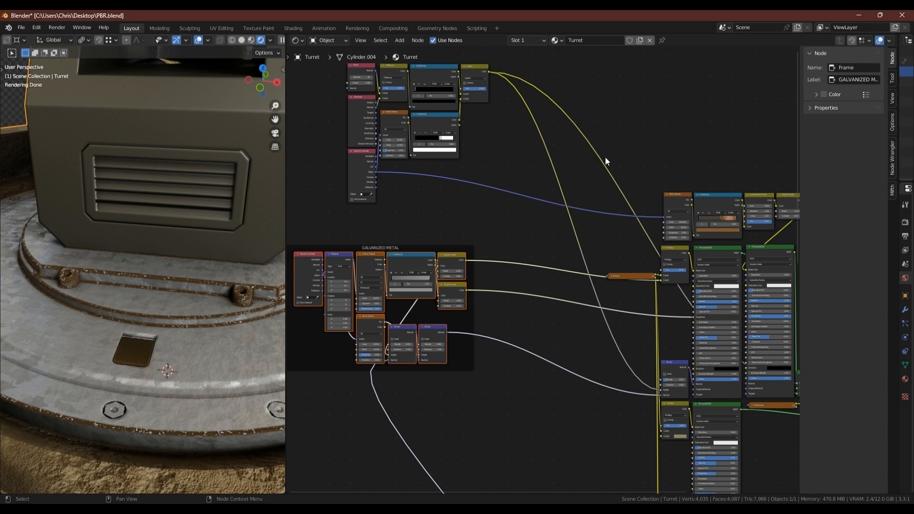
pyautogui.moveTo(395, 247); pyautogui.dragTo(482, 267)
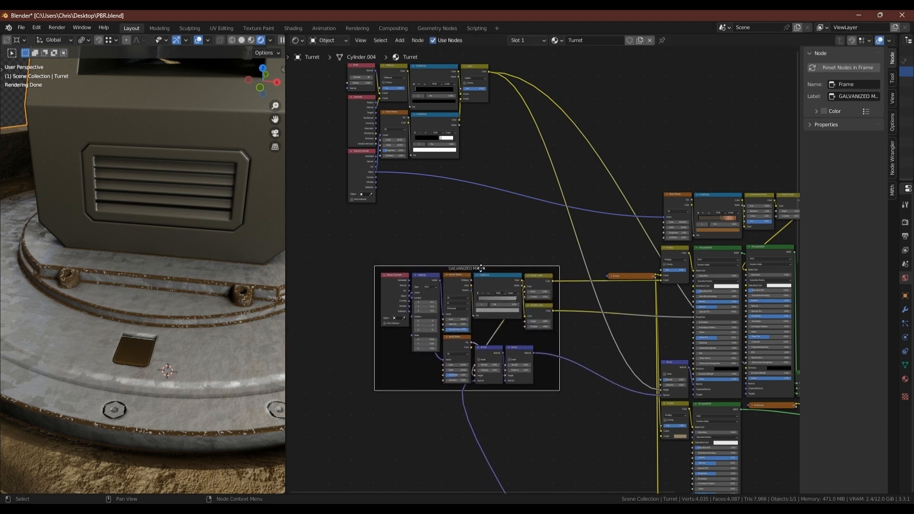
# Step: Add another Frame node above the edge mask nodes and place a duplicate of it nearby
pyautogui.moveTo(454, 188); pyautogui.dragTo(457, 335, button='middle')
pyautogui.hotkey('shift', 'a')
pyautogui.click(490, 154)
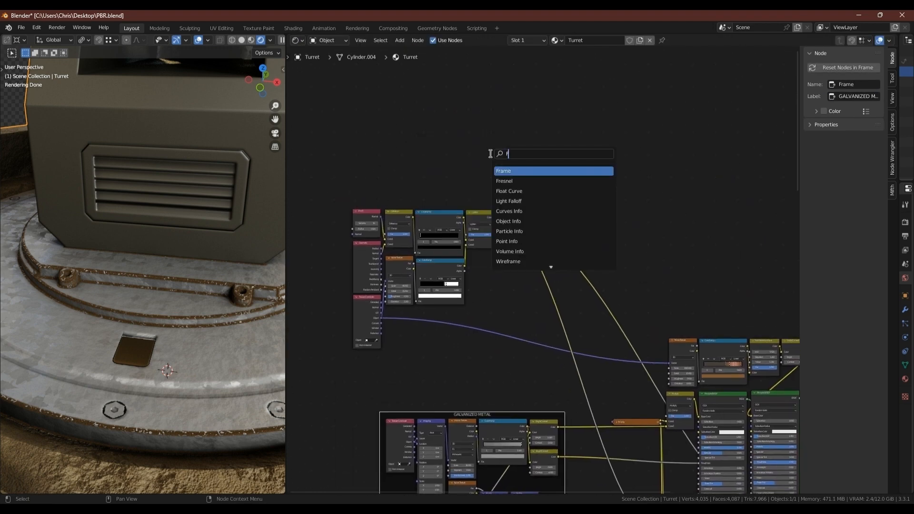
pyautogui.write('frame')
pyautogui.press('Return')
pyautogui.click(470, 124)
pyautogui.hotkey('shift', 'd')
pyautogui.click(595, 158)
# Step: Enclose all edge mask nodes in one of the empty frames, move the group up, and label the frame MASK
pyautogui.click(470, 131)
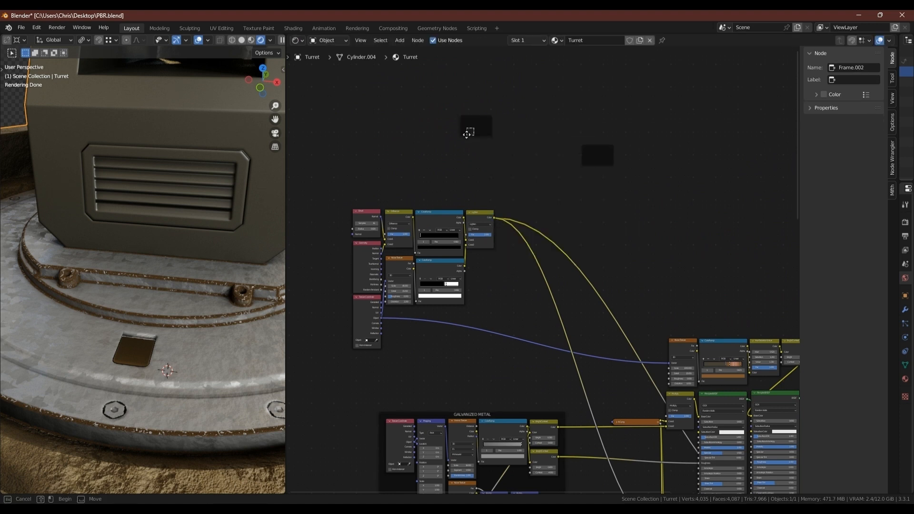
pyautogui.moveTo(468, 133); pyautogui.dragTo(418, 156)
pyautogui.moveTo(338, 195); pyautogui.dragTo(476, 304)
pyautogui.moveTo(479, 216); pyautogui.dragTo(489, 160)
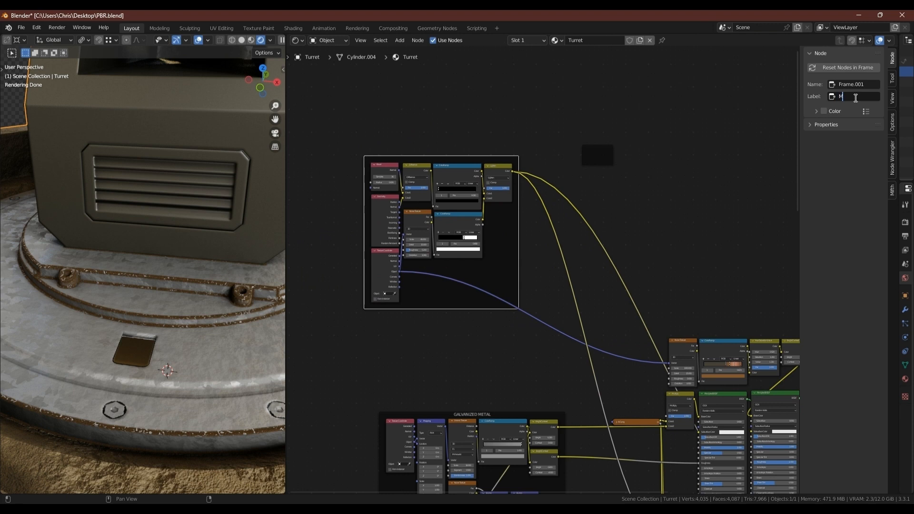
# Step: Duplicate the spare frame, nest the copy around the nodes within MASK, label it EDGE WEAR, and move the whole MASK group up
pyautogui.click(599, 154)
pyautogui.hotkey('shift', 'd')
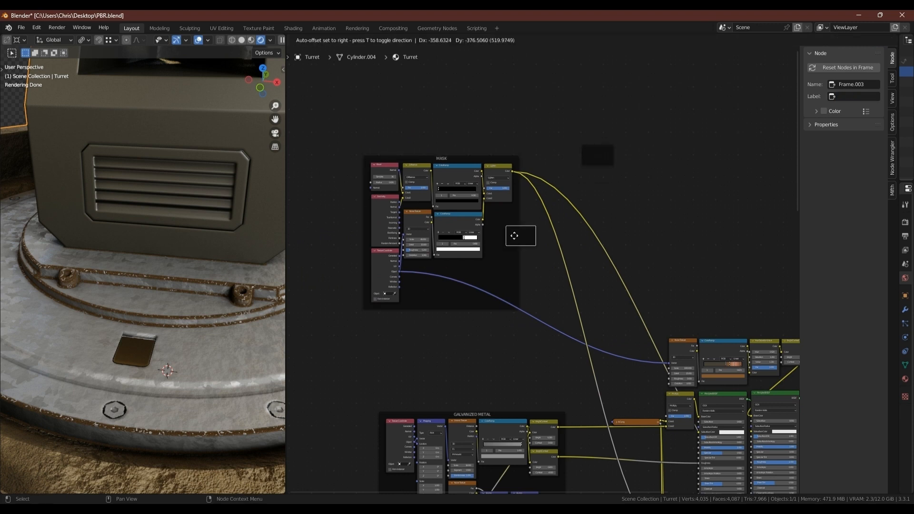
pyautogui.click(502, 266)
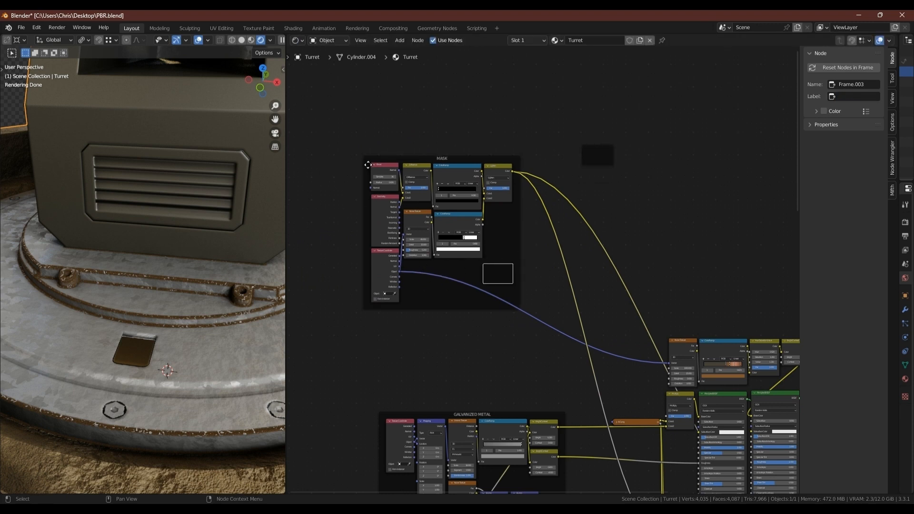
pyautogui.moveTo(472, 294); pyautogui.dragTo(380, 169)
pyautogui.keyDown('shift'); pyautogui.click(498, 165); pyautogui.keyUp('shift')
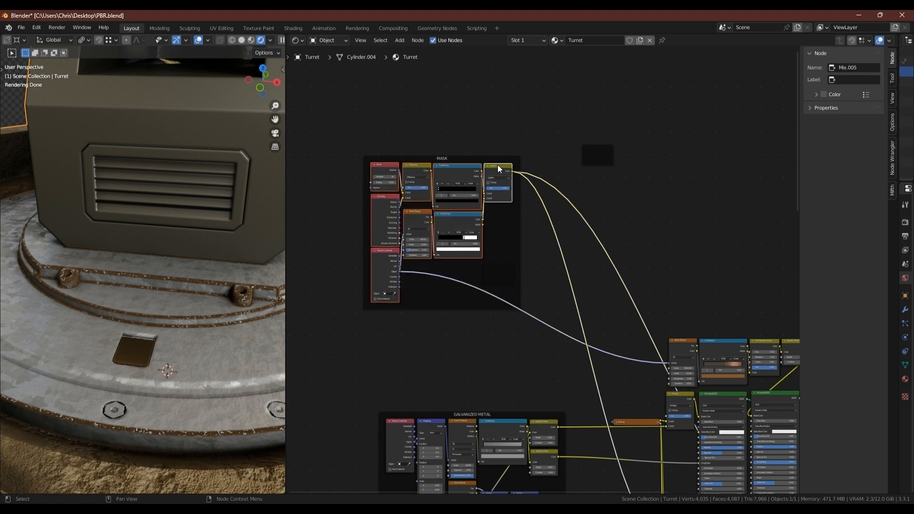
pyautogui.moveTo(498, 165); pyautogui.dragTo(475, 158)
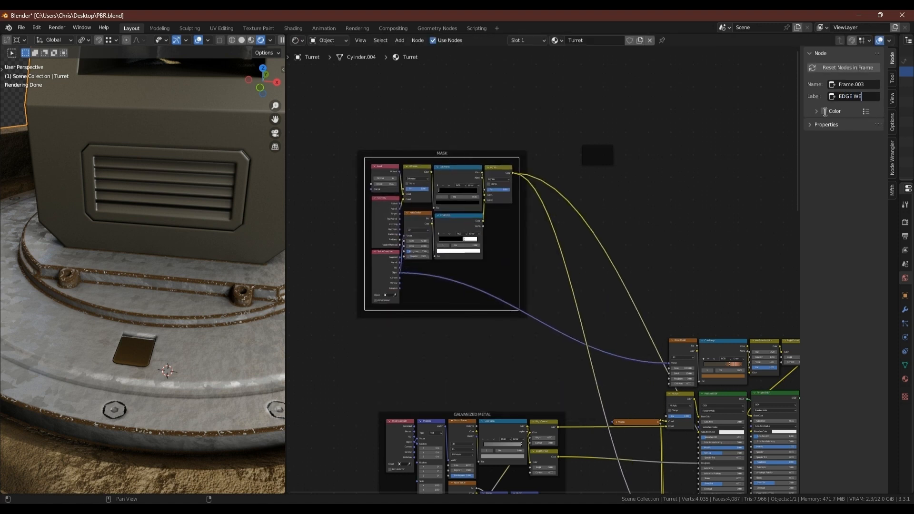
pyautogui.moveTo(439, 151); pyautogui.dragTo(432, 121)
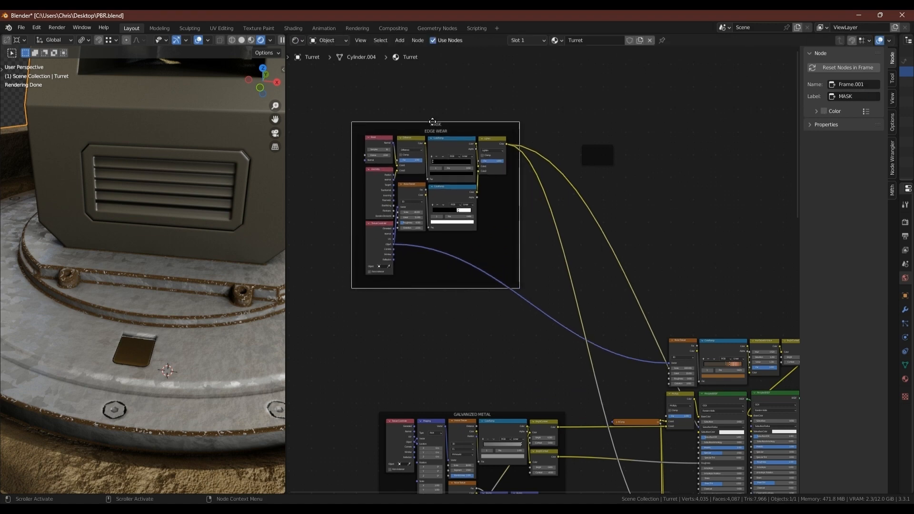
# Step: Enclose the rust color nodes in the remaining frame, label it RUST COLOUR, and nudge the MASK frame
pyautogui.moveTo(598, 149); pyautogui.dragTo(738, 310)
pyautogui.moveTo(738, 311); pyautogui.dragTo(570, 251, button='middle')
pyautogui.moveTo(513, 273); pyautogui.dragTo(625, 296)
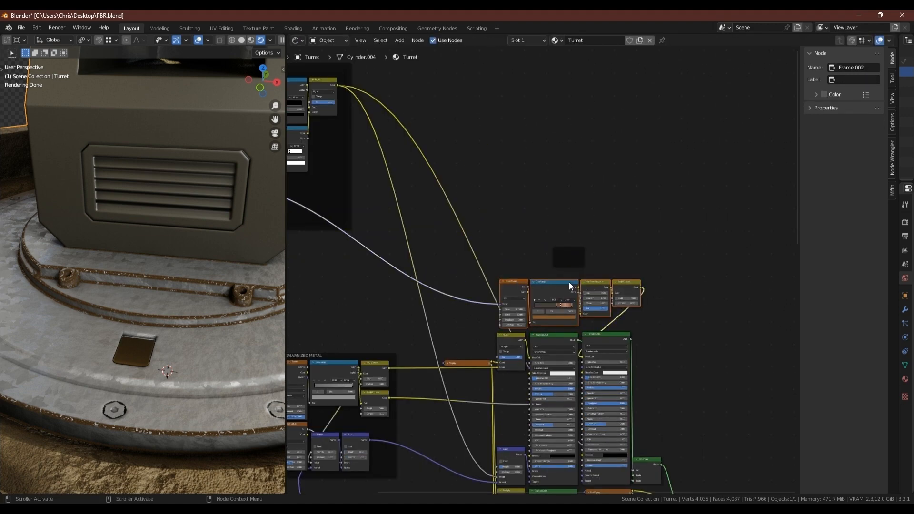
pyautogui.moveTo(570, 282)
pyautogui.mouseDown()
pyautogui.moveTo(572, 251)
pyautogui.moveTo(571, 270)
pyautogui.mouseUp()
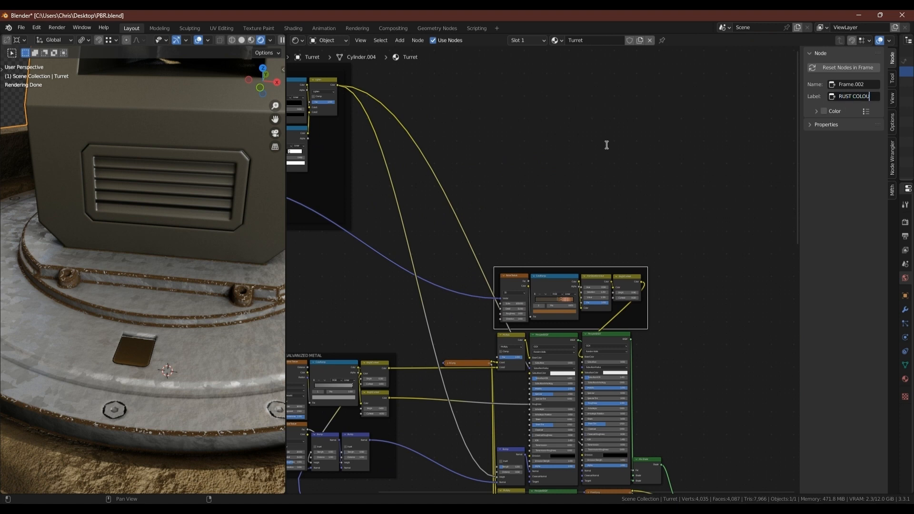
pyautogui.scroll(-3, 477, 291)
pyautogui.moveTo(476, 291); pyautogui.dragTo(596, 288, button='middle')
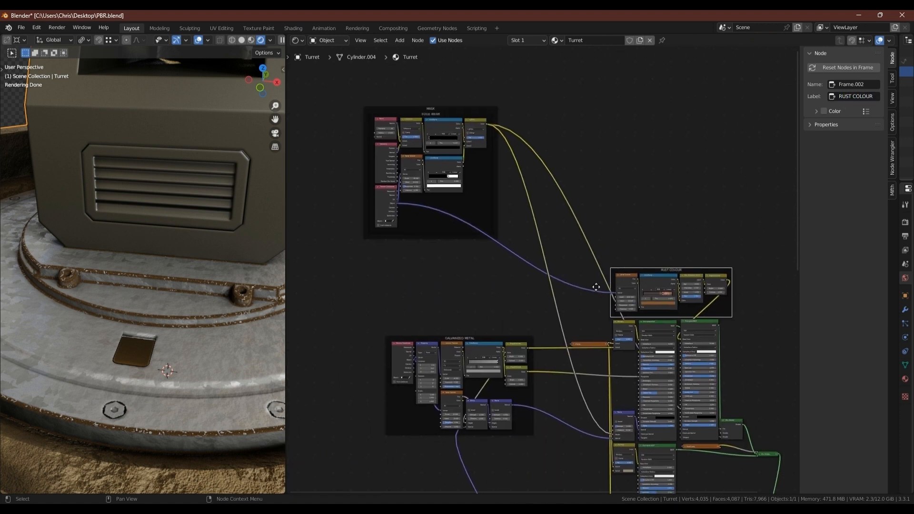
pyautogui.moveTo(433, 109); pyautogui.dragTo(447, 123)
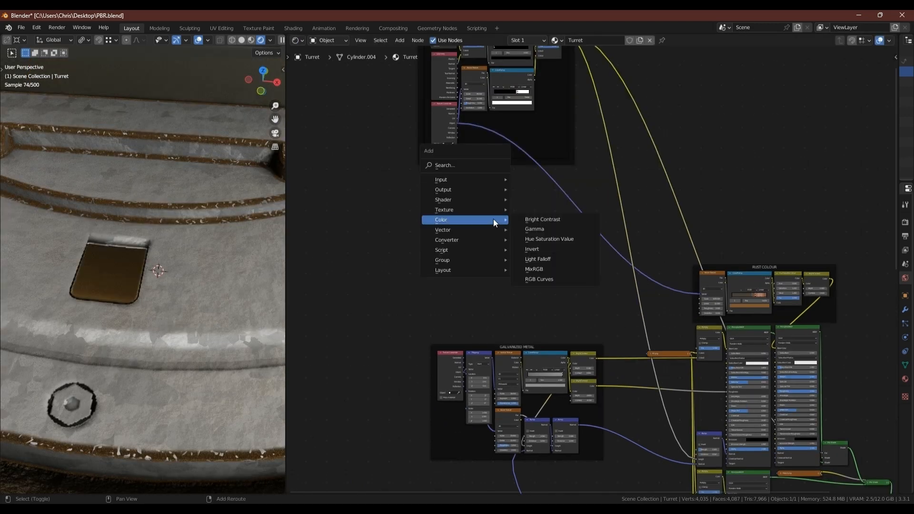
# Step: Add a Voronoi Texture between the MASK and GALVANIZED METAL frames, driven directly by a Texture Coordinate node's Object output without a Mapping node
pyautogui.moveTo(503, 210)
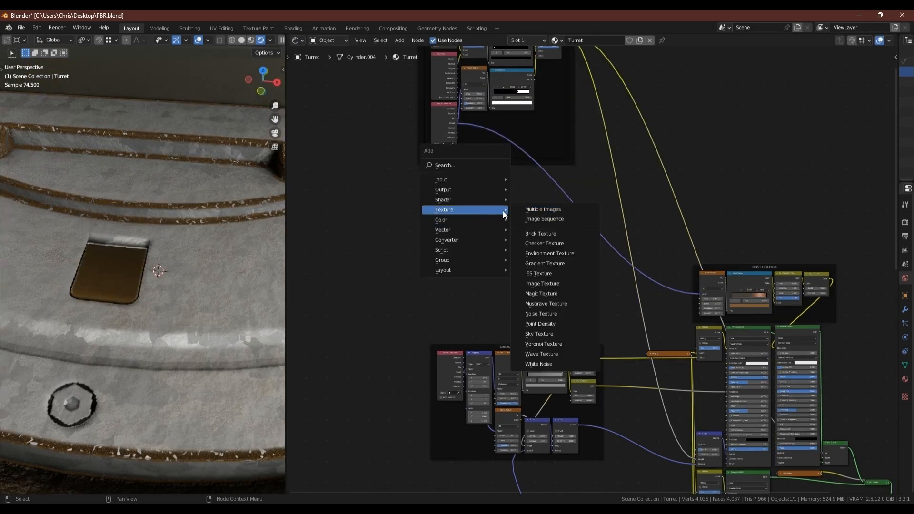
pyautogui.click(542, 347)
pyautogui.click(432, 204)
pyautogui.scroll(1, 432, 207)
pyautogui.scroll(2, 433, 206)
pyautogui.hotkey('ctrl', 't')
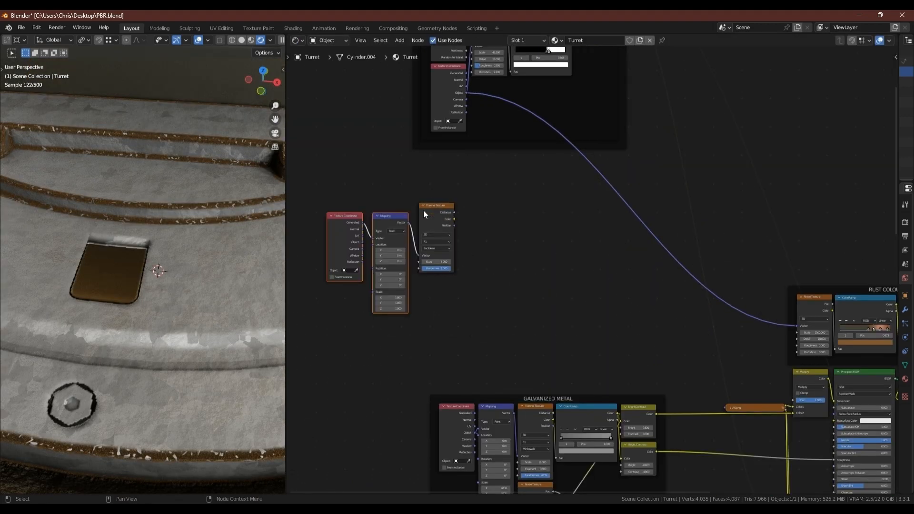
pyautogui.scroll(2, 424, 210)
pyautogui.click(384, 217)
pyautogui.press('x')
pyautogui.moveTo(332, 239); pyautogui.dragTo(421, 272)
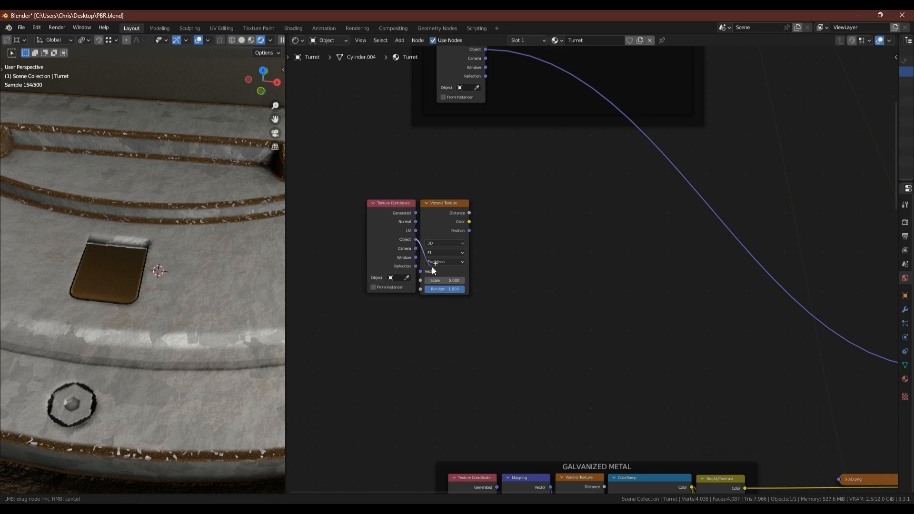
# Step: Preview the new Voronoi Texture, switch it to Smooth F1, and set its Scale to 2000
pyautogui.keyDown('ctrl'); pyautogui.keyDown('shift'); pyautogui.click(445, 212); pyautogui.keyUp('shift'); pyautogui.keyUp('ctrl')
pyautogui.click(442, 253)
pyautogui.click(441, 278)
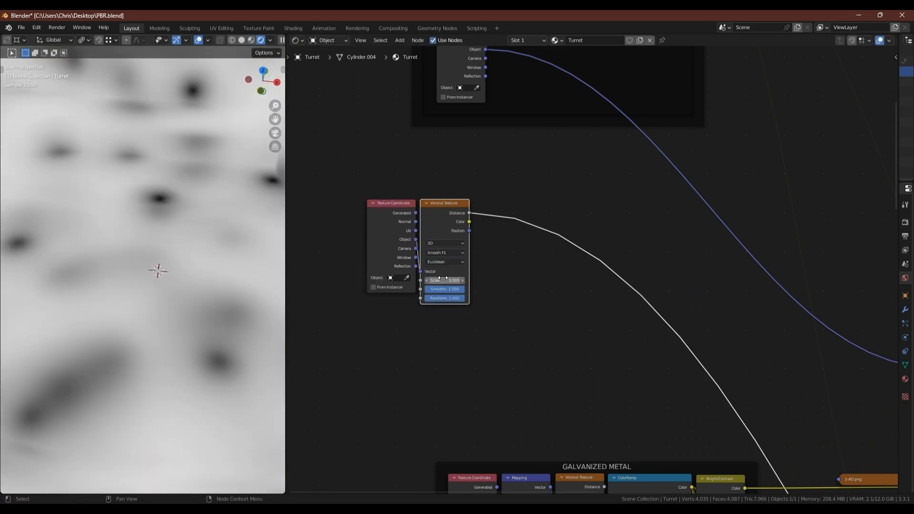
pyautogui.click(439, 280)
pyautogui.write('2')
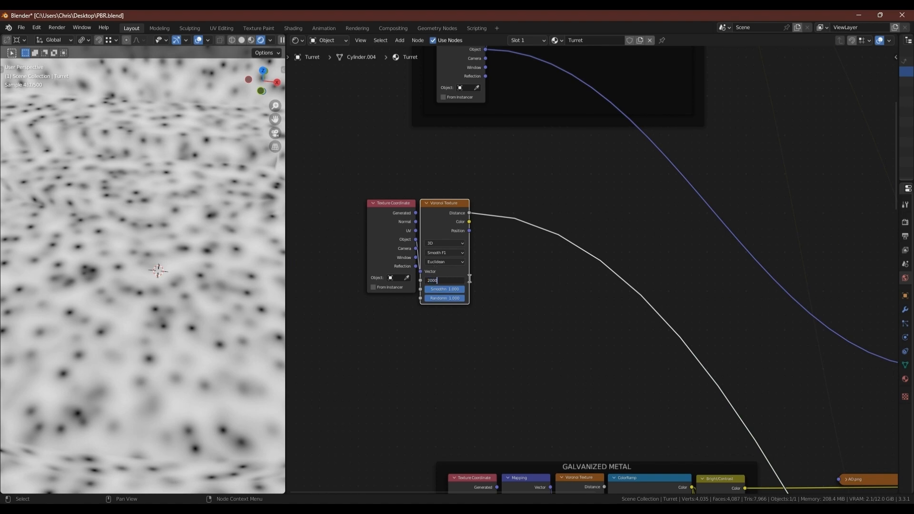
pyautogui.write('000')
pyautogui.press('Return')
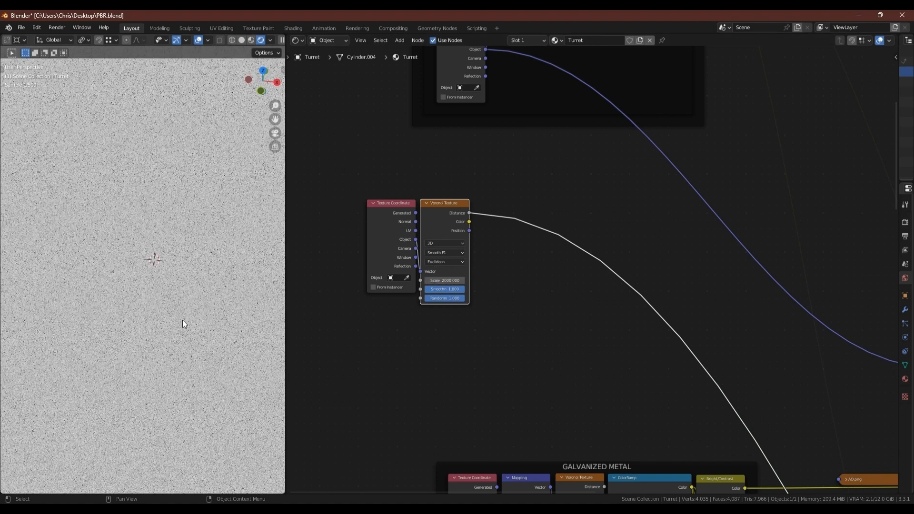
pyautogui.scroll(3, 183, 320)
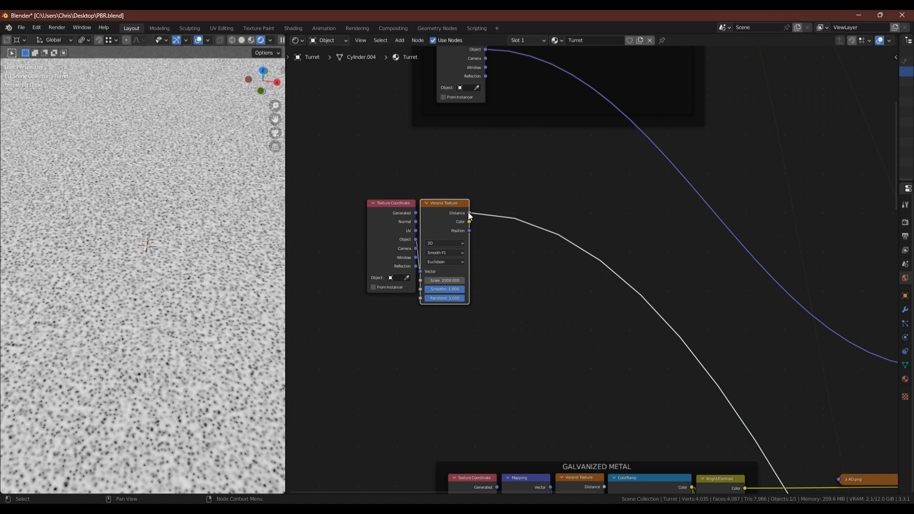
# Step: Insert a ColorRamp right after the new Voronoi Texture's Distance output
pyautogui.keyDown('ctrl'); pyautogui.keyDown('shift'); pyautogui.click(460, 206); pyautogui.keyUp('shift'); pyautogui.keyUp('ctrl')
pyautogui.keyDown('ctrl'); pyautogui.keyDown('shift'); pyautogui.click(460, 207); pyautogui.keyUp('shift'); pyautogui.keyUp('ctrl')
pyautogui.keyDown('ctrl'); pyautogui.keyDown('shift'); pyautogui.click(460, 206); pyautogui.keyUp('shift'); pyautogui.keyUp('ctrl')
pyautogui.hotkey('shift', 'a')
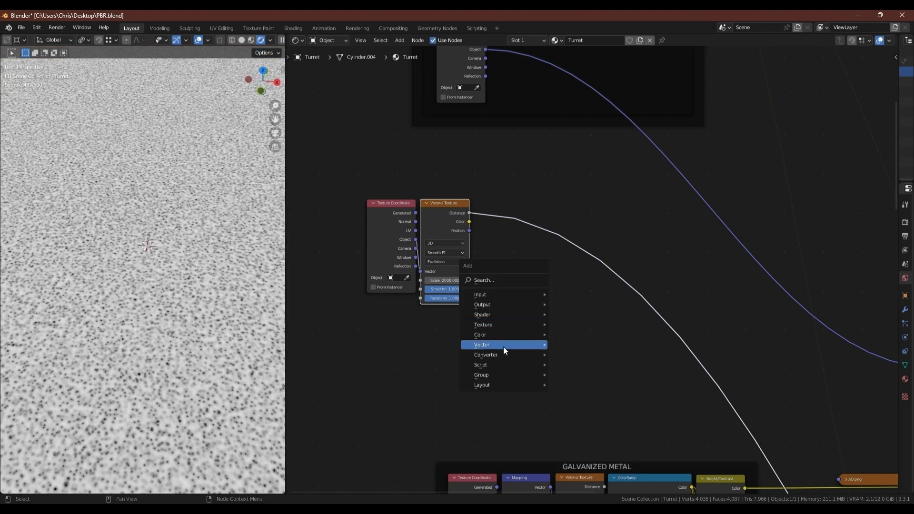
pyautogui.moveTo(504, 347)
pyautogui.click(577, 375)
pyautogui.click(516, 204)
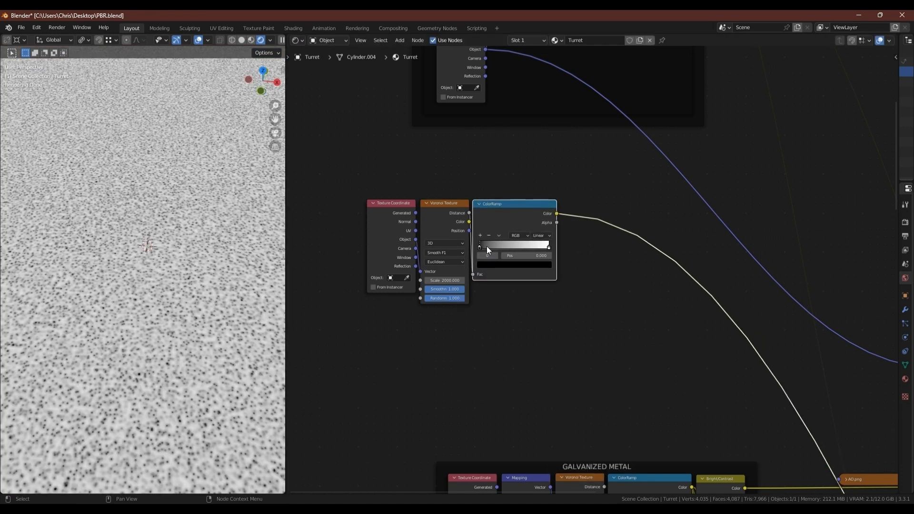
# Step: Duplicate the Voronoi Texture and ColorRamp below the originals, preview the copy, and set its Voronoi Scale to 150
pyautogui.moveTo(460, 312); pyautogui.dragTo(517, 221)
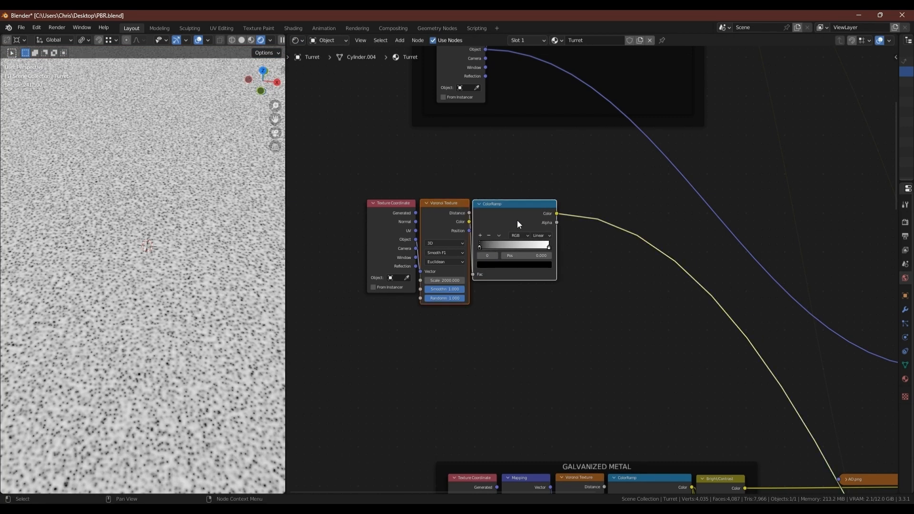
pyautogui.hotkey('shift', 'd')
pyautogui.click(513, 314)
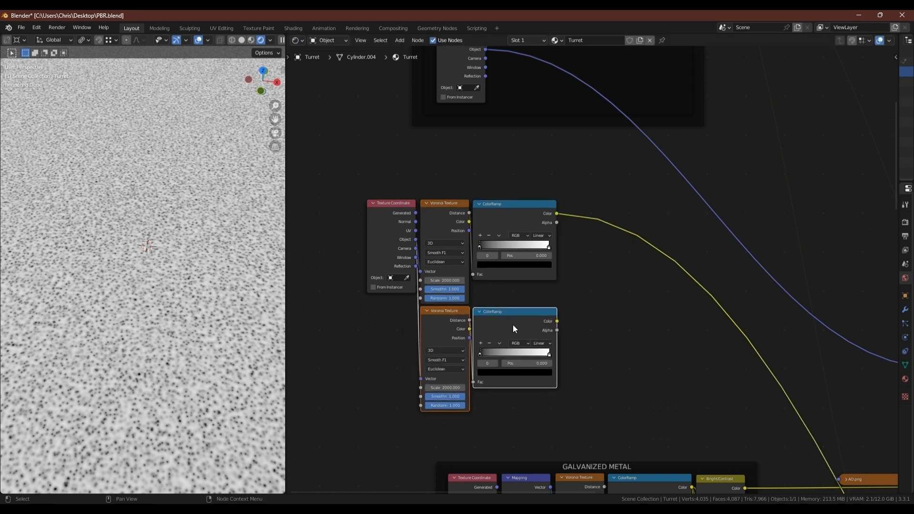
pyautogui.keyDown('ctrl'); pyautogui.keyDown('shift'); pyautogui.click(513, 311); pyautogui.keyUp('shift'); pyautogui.keyUp('ctrl')
pyautogui.click(450, 387)
pyautogui.write('150')
pyautogui.press('Return')
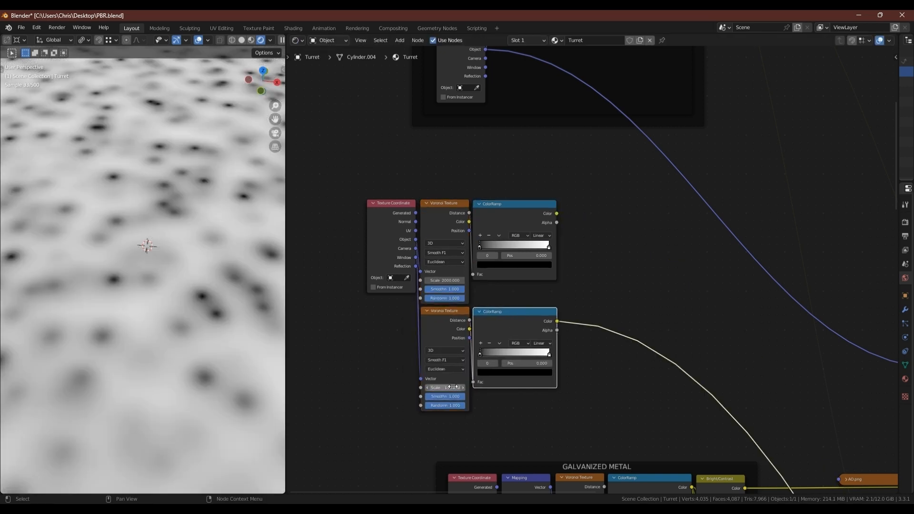
# Step: Flip the lower ColorRamp and bring its stops close together to leave small, sharp black spots on white
pyautogui.moveTo(481, 354); pyautogui.dragTo(530, 353)
pyautogui.click(500, 343)
pyautogui.click(504, 353)
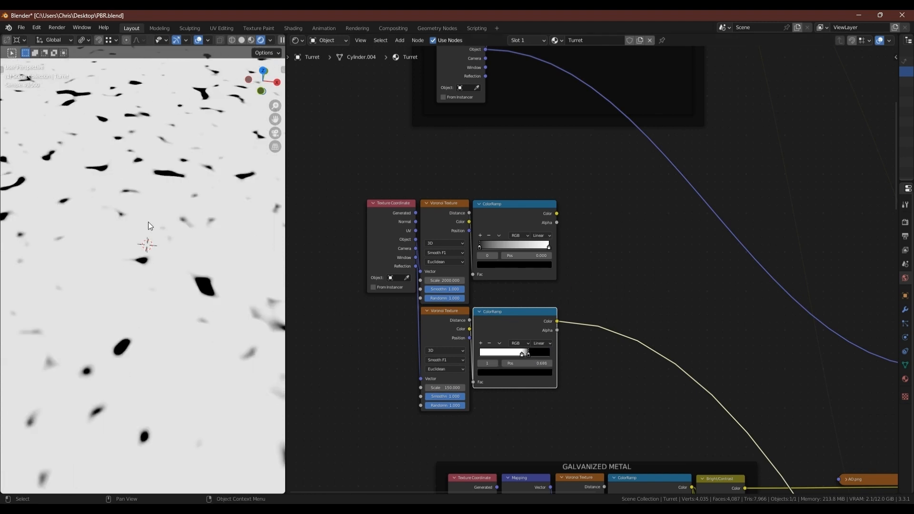
# Step: Switch the upper ColorRamp to Constant interpolation and move its white stop to about 0.956
pyautogui.scroll(1, 558, 253)
pyautogui.click(542, 233)
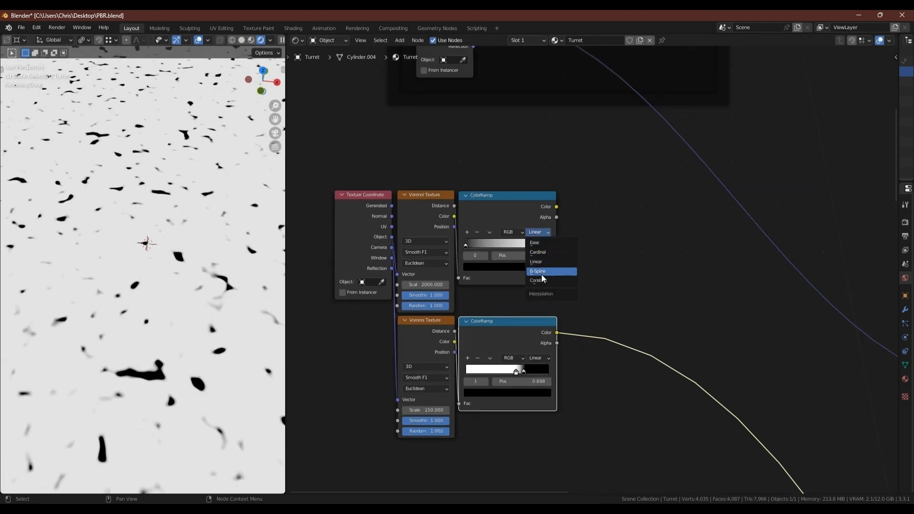
pyautogui.click(540, 280)
pyautogui.click(547, 247)
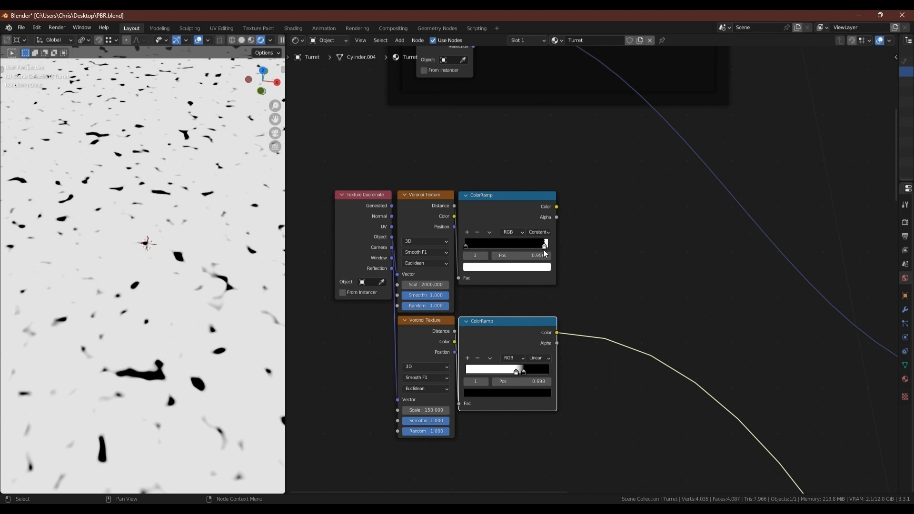
# Step: Add a MixRGB node set to Add, with the upper ColorRamp as Color1 and the lower as Color2, and preview it
pyautogui.hotkey('shift', 'a')
pyautogui.moveTo(573, 228)
pyautogui.click(647, 277)
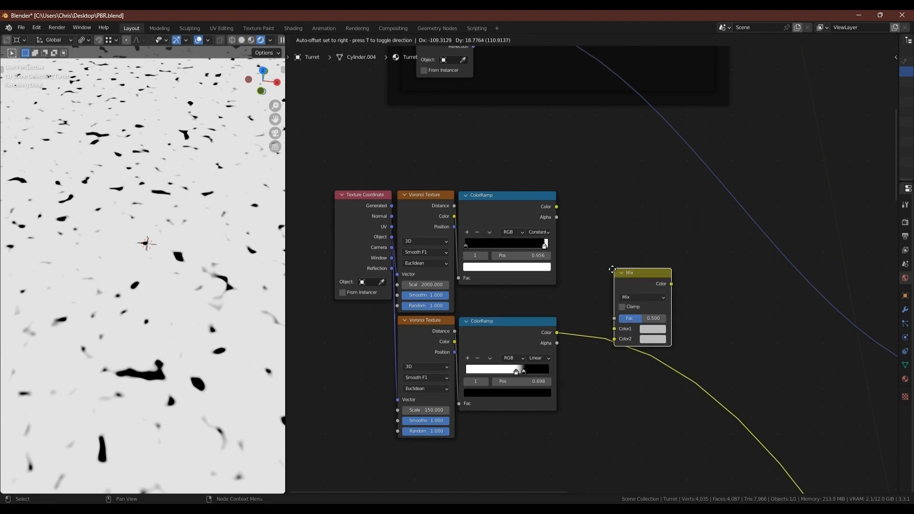
pyautogui.click(625, 255)
pyautogui.moveTo(556, 206); pyautogui.dragTo(590, 303)
pyautogui.moveTo(557, 333); pyautogui.dragTo(650, 291)
pyautogui.keyDown('ctrl'); pyautogui.keyDown('shift'); pyautogui.click(612, 281); pyautogui.keyUp('shift'); pyautogui.keyUp('ctrl')
pyautogui.click(615, 273)
pyautogui.click(613, 360)
# Step: Duplicate the final Lighten node in the Edge Wear mask, keeping its links, and set the copy's blend mode to Darken
pyautogui.scroll(-8, 653, 231)
pyautogui.moveTo(631, 214); pyautogui.dragTo(495, 287, button='middle')
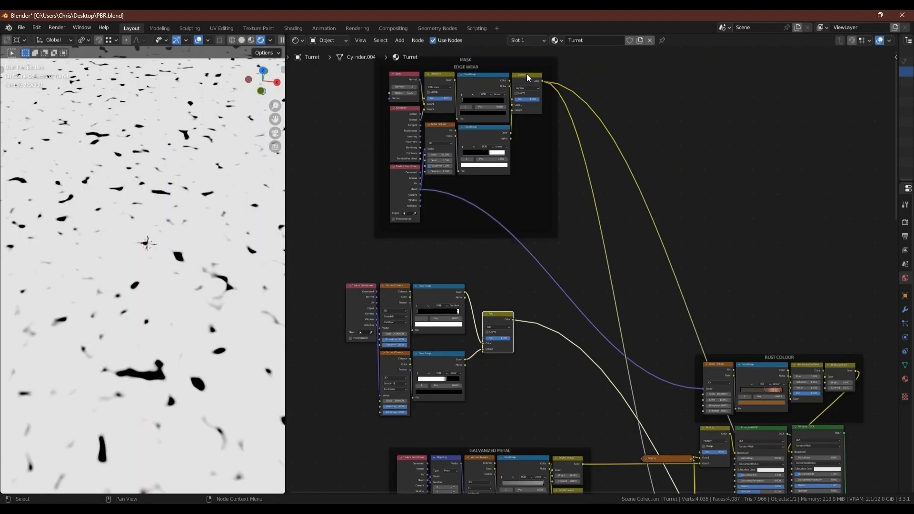
pyautogui.hotkey('shift', 'd')
pyautogui.click(575, 74)
pyautogui.click(575, 88)
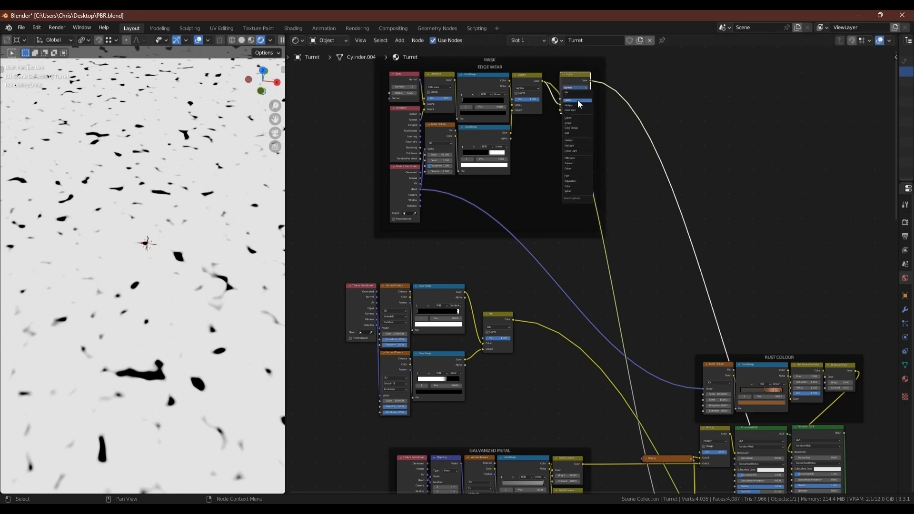
pyautogui.click(577, 100)
# Step: Feed the combined spot mask into the Darken node's Color2 and connect the Darken output to the galvanized metal's Bump node
pyautogui.moveTo(571, 75); pyautogui.dragTo(557, 75)
pyautogui.moveTo(513, 320); pyautogui.dragTo(548, 113)
pyautogui.scroll(-3, 580, 259)
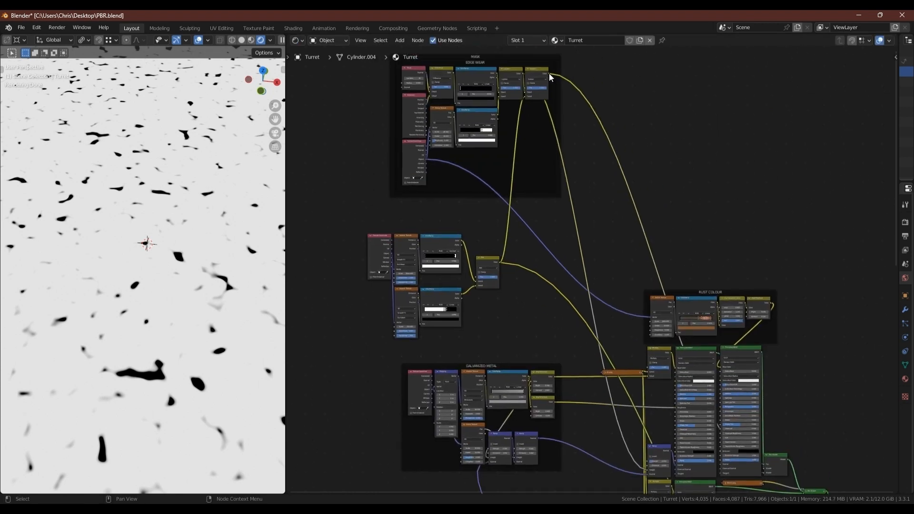
pyautogui.moveTo(550, 73); pyautogui.dragTo(648, 423)
# Step: Preview the final Mix Shader again, widen the 3D viewport, and frame the turret's rusty edges
pyautogui.scroll(-3, 658, 428)
pyautogui.moveTo(661, 430); pyautogui.dragTo(564, 218, button='middle')
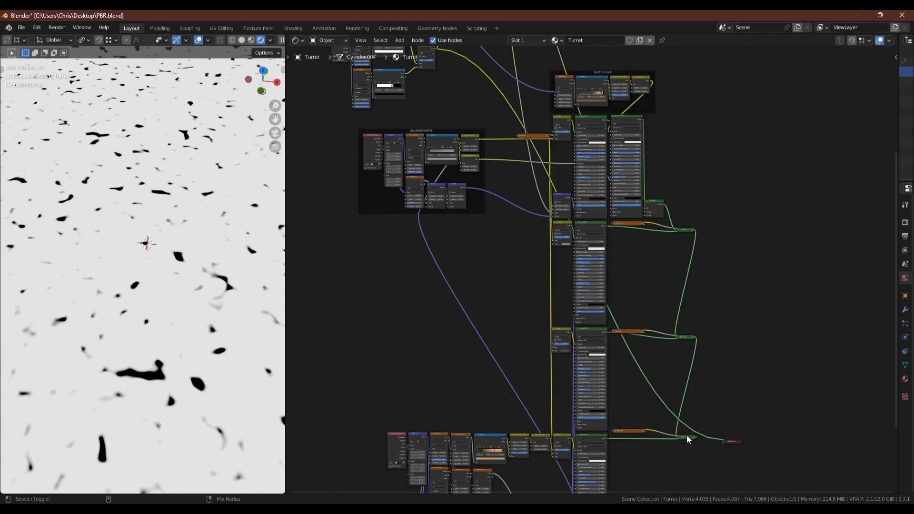
pyautogui.keyDown('ctrl'); pyautogui.keyDown('shift'); pyautogui.click(687, 435); pyautogui.keyUp('shift'); pyautogui.keyUp('ctrl')
pyautogui.moveTo(285, 162); pyautogui.dragTo(358, 161)
pyautogui.scroll(-6, 217, 139)
pyautogui.scroll(1, 230, 188)
pyautogui.keyDown('shift'); pyautogui.moveTo(226, 144); pyautogui.dragTo(234, 196, button='middle'); pyautogui.keyUp('shift')
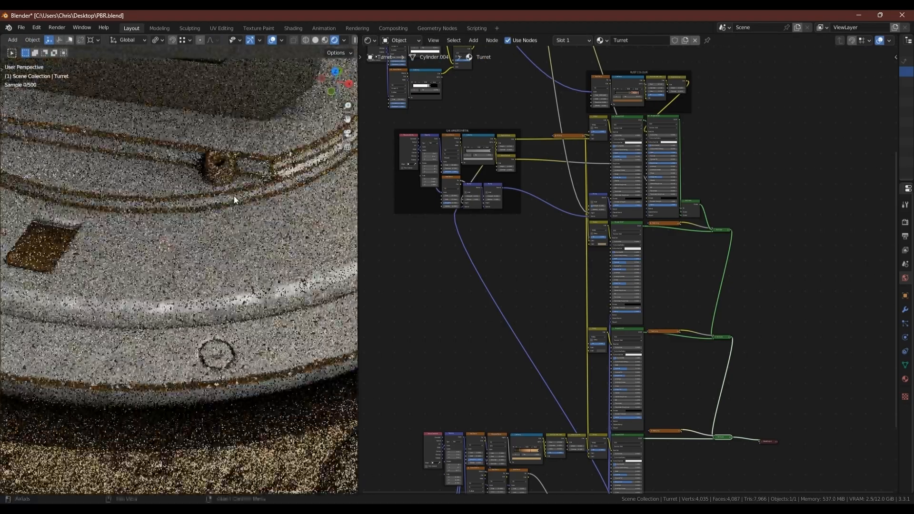
# Step: Enclose the loose Texture Coordinate, two Voronoi Texture, two ColorRamp and Add nodes above GALVANIZED METAL in a new frame
pyautogui.moveTo(494, 103); pyautogui.dragTo(559, 280, button='middle')
pyautogui.scroll(7, 463, 189)
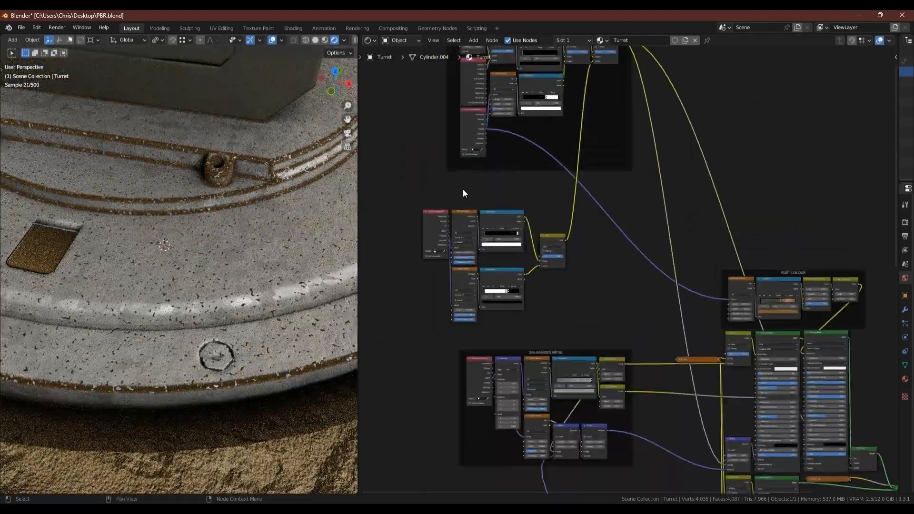
pyautogui.moveTo(567, 246); pyautogui.dragTo(556, 246)
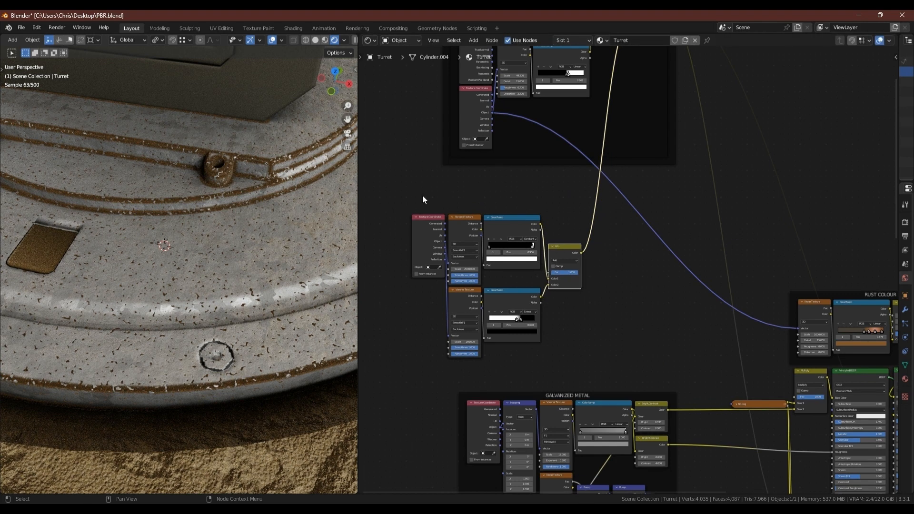
pyautogui.moveTo(423, 199); pyautogui.dragTo(587, 321)
pyautogui.hotkey('shift', 'a')
pyautogui.write('f')
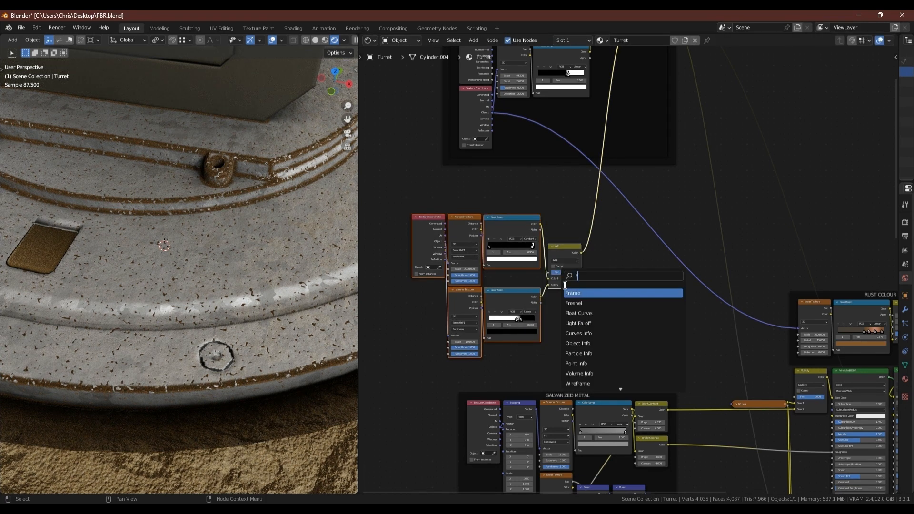
pyautogui.press('Return')
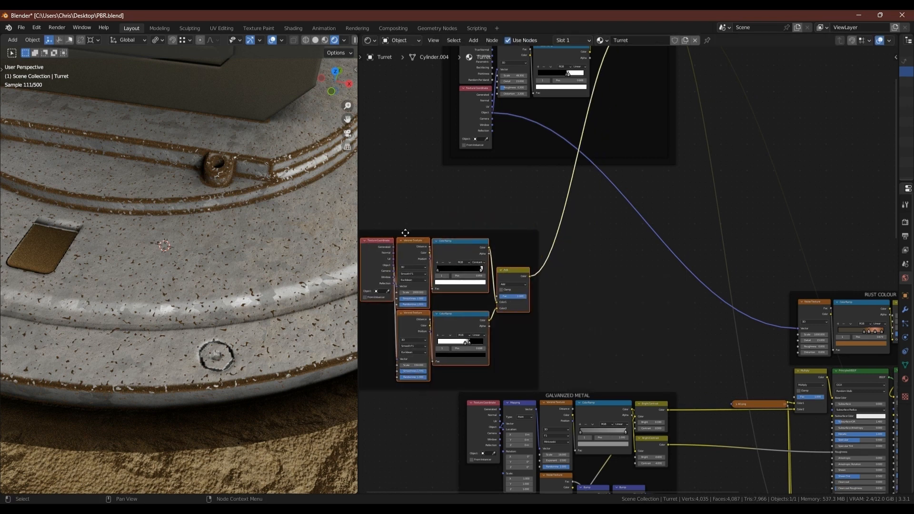
pyautogui.click(406, 233)
# Step: Label the new frame "CHIPS"
pyautogui.press('n')
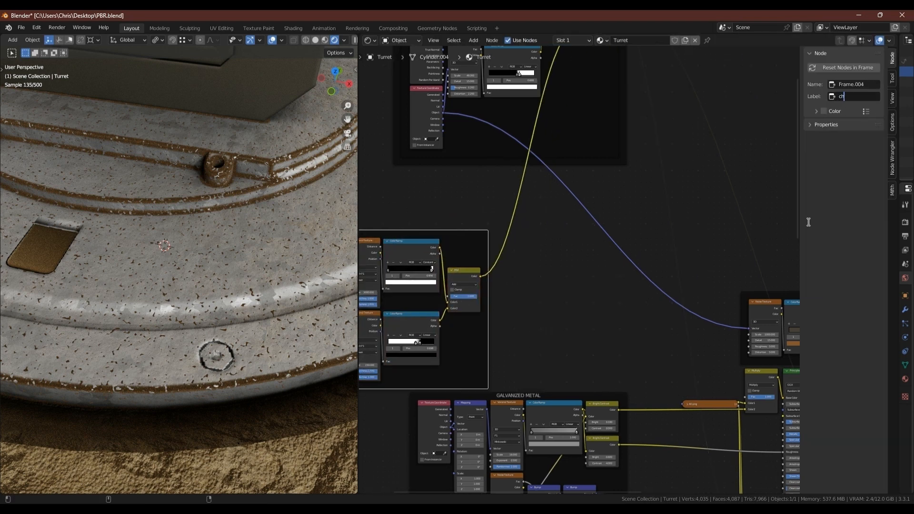
pyautogui.write('chHIPS')
pyautogui.press('Return')
pyautogui.press('BackSpace')
pyautogui.press('Return')
pyautogui.press('n')
# Step: Move the CHIPS frame into the MASK frame beneath EDGE WEAR and save the file
pyautogui.scroll(-3, 696, 176)
pyautogui.moveTo(538, 211); pyautogui.dragTo(545, 291, button='middle')
pyautogui.moveTo(483, 300); pyautogui.dragTo(565, 249)
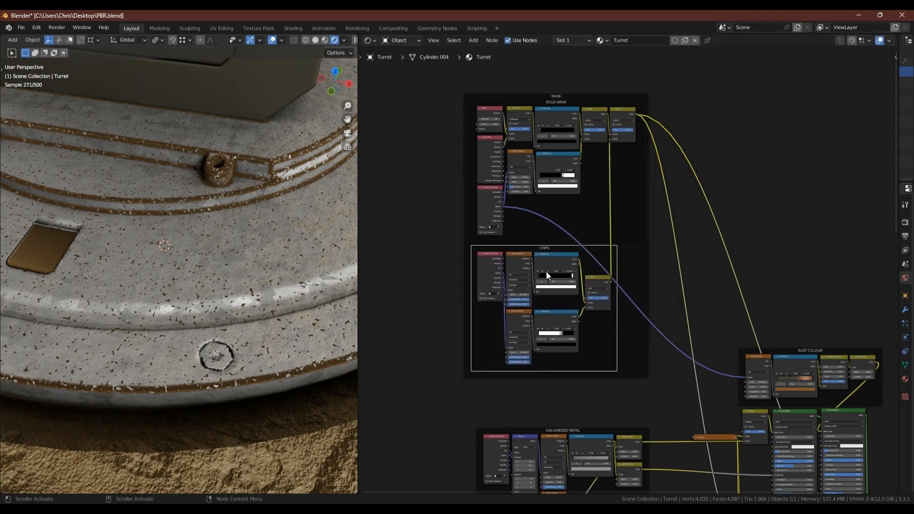
pyautogui.scroll(-2, 537, 305)
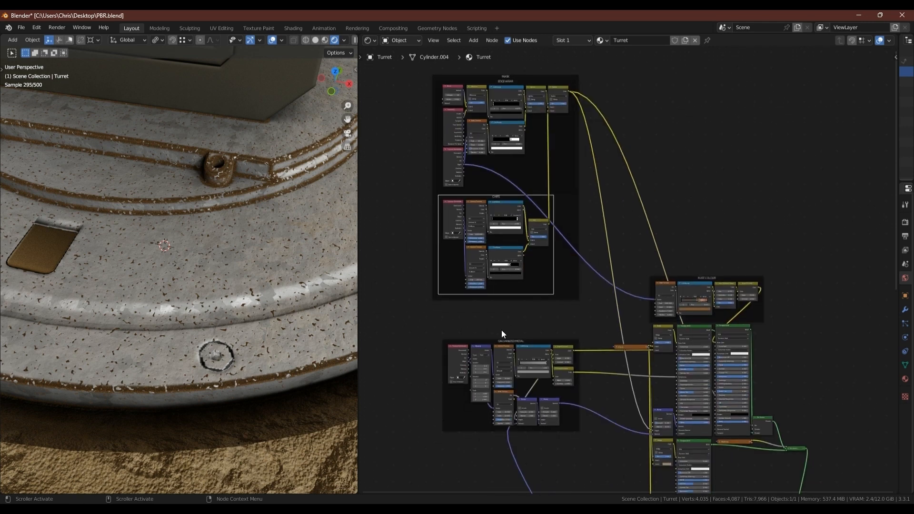
pyautogui.hotkey('ctrl', 's')
# Step: Shift the MASK frame upward and add a Voronoi Texture with Texture Coordinate and Mapping nodes below it
pyautogui.moveTo(515, 165); pyautogui.dragTo(509, 212, button='middle')
pyautogui.moveTo(497, 134); pyautogui.dragTo(488, 67)
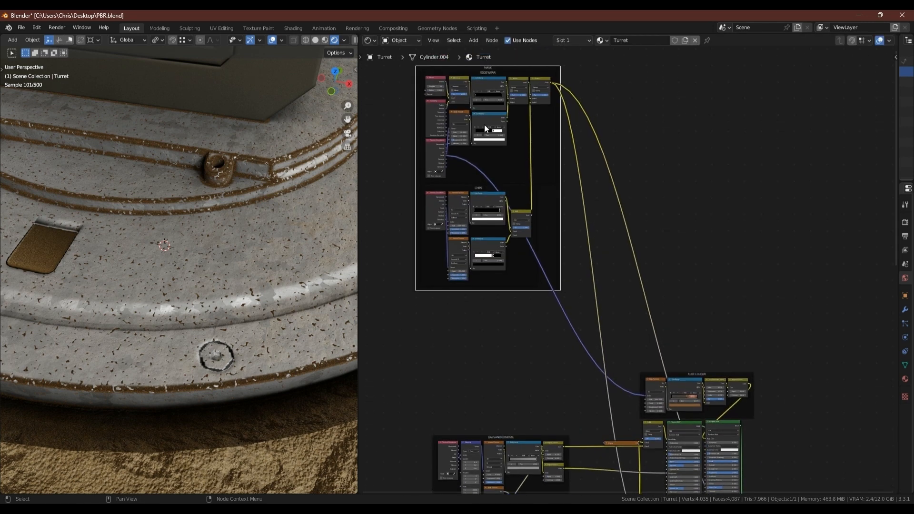
pyautogui.hotkey('shift', 'a')
pyautogui.moveTo(447, 339)
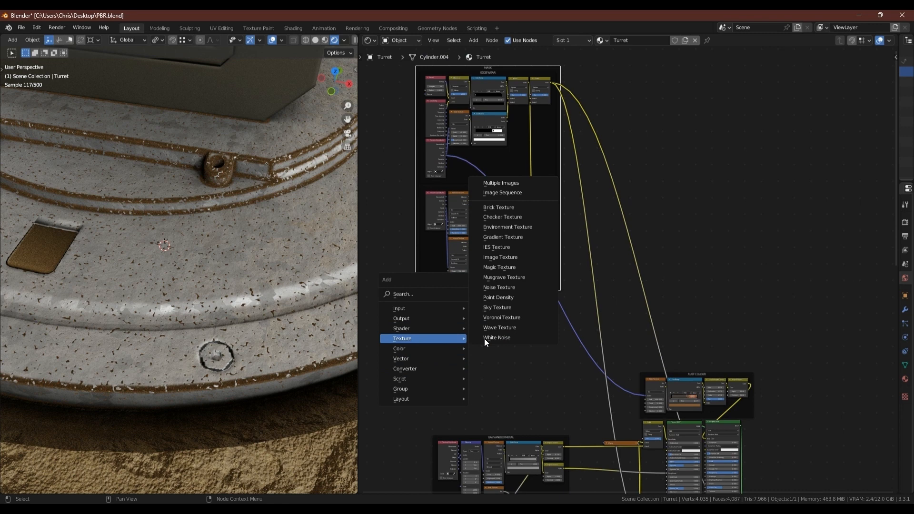
pyautogui.click(504, 315)
pyautogui.hotkey('ctrl', 't')
pyautogui.scroll(5, 433, 319)
pyautogui.moveTo(377, 290); pyautogui.dragTo(487, 260, button='middle')
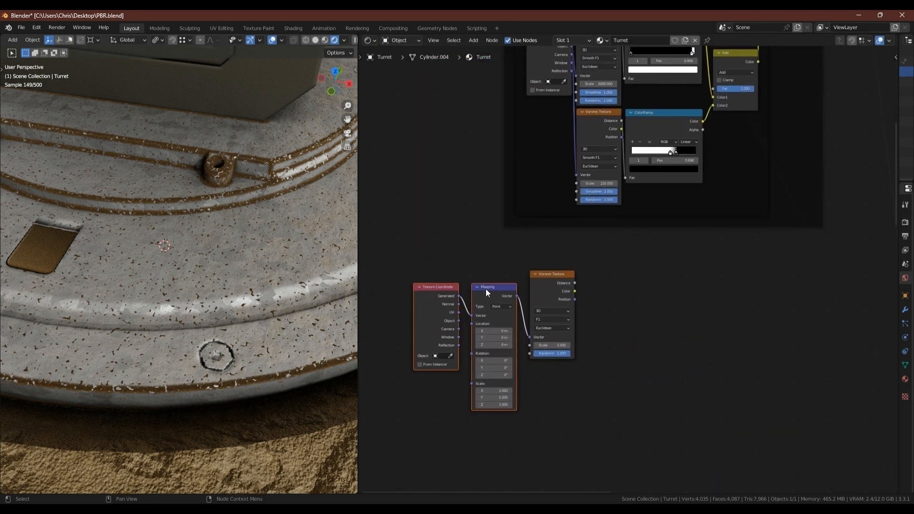
# Step: Detach the Mapping node, place it under Texture Coordinate, and feed it from the Object output, leaving the Voronoi on direct Object coordinates
pyautogui.keyDown('alt'); pyautogui.moveTo(492, 289); pyautogui.dragTo(488, 360); pyautogui.keyUp('alt')
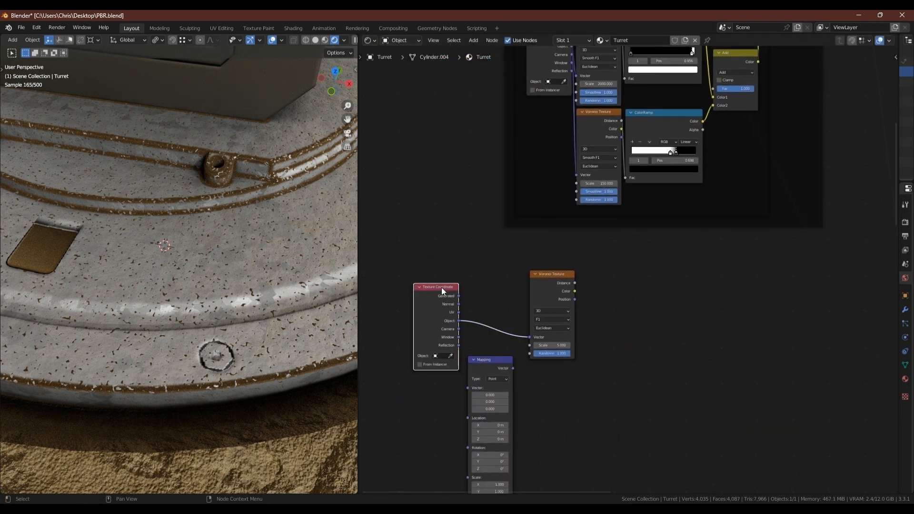
pyautogui.moveTo(442, 287); pyautogui.dragTo(509, 275)
pyautogui.moveTo(492, 362); pyautogui.dragTo(413, 243, button='middle')
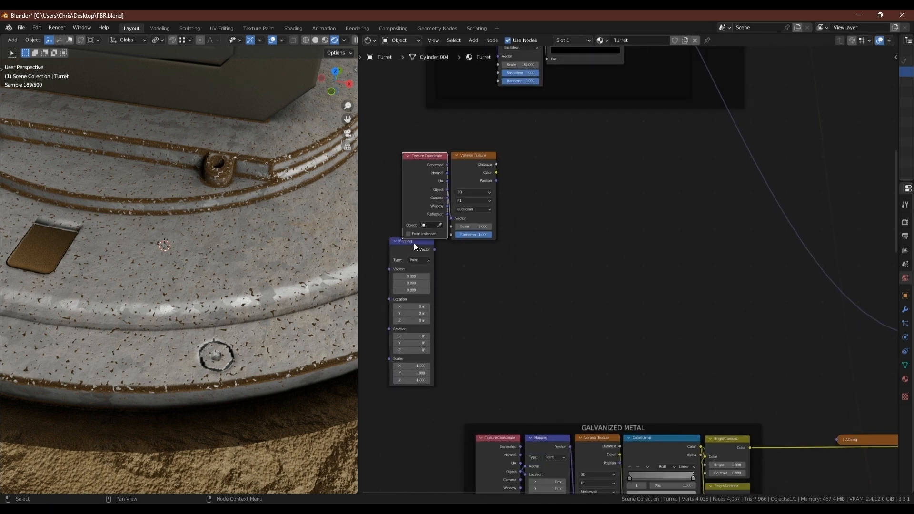
pyautogui.moveTo(414, 243); pyautogui.dragTo(429, 251)
pyautogui.moveTo(448, 190); pyautogui.dragTo(405, 276)
pyautogui.moveTo(543, 164); pyautogui.dragTo(519, 170, button='middle')
# Step: Add a ColorRamp beside the new Voronoi Texture, connect Distance to its Fac, and preview the ramp on the turret
pyautogui.click(457, 162)
pyautogui.hotkey('shift', 'a')
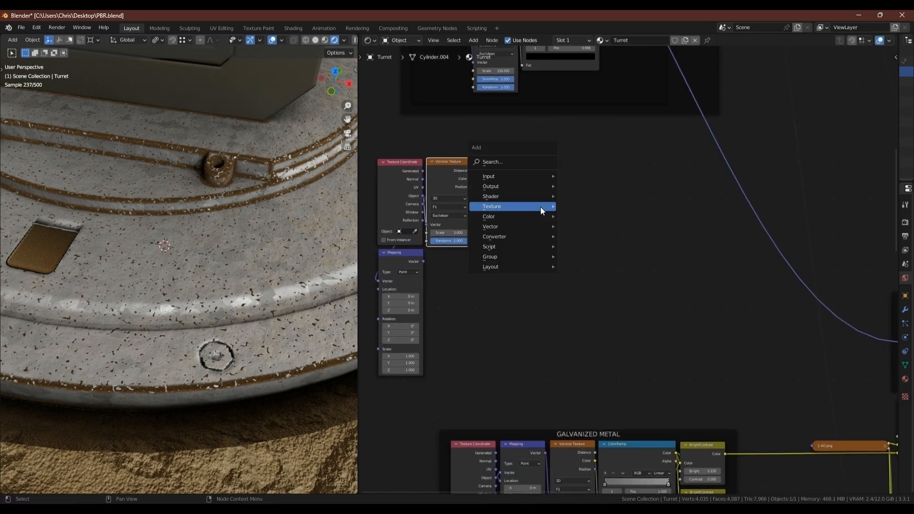
pyautogui.moveTo(548, 236)
pyautogui.click(585, 255)
pyautogui.click(477, 162)
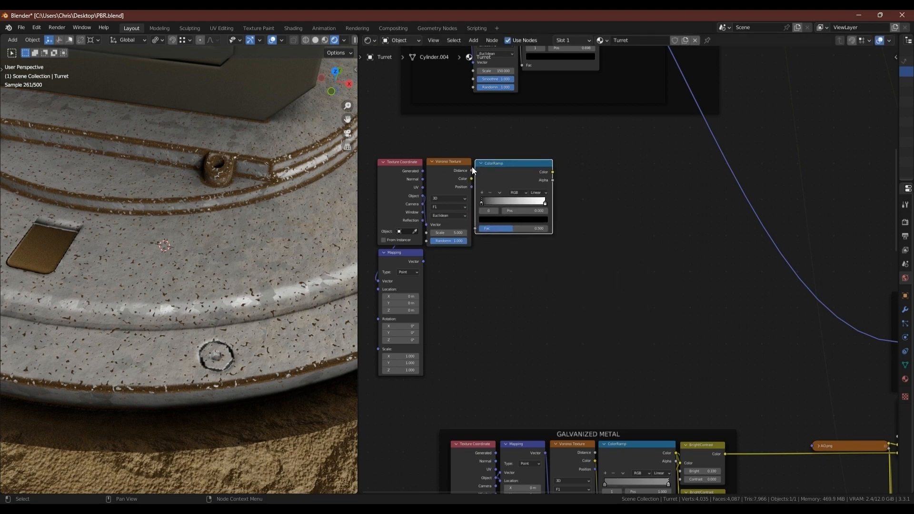
pyautogui.moveTo(471, 170); pyautogui.dragTo(480, 228)
pyautogui.keyDown('ctrl'); pyautogui.keyDown('shift'); pyautogui.click(506, 163); pyautogui.keyUp('shift'); pyautogui.keyUp('ctrl')
# Step: Set the Voronoi Texture to Distance to Edge and the ColorRamp's black stop to 0.015 and white stop to 0.024
pyautogui.click(448, 207)
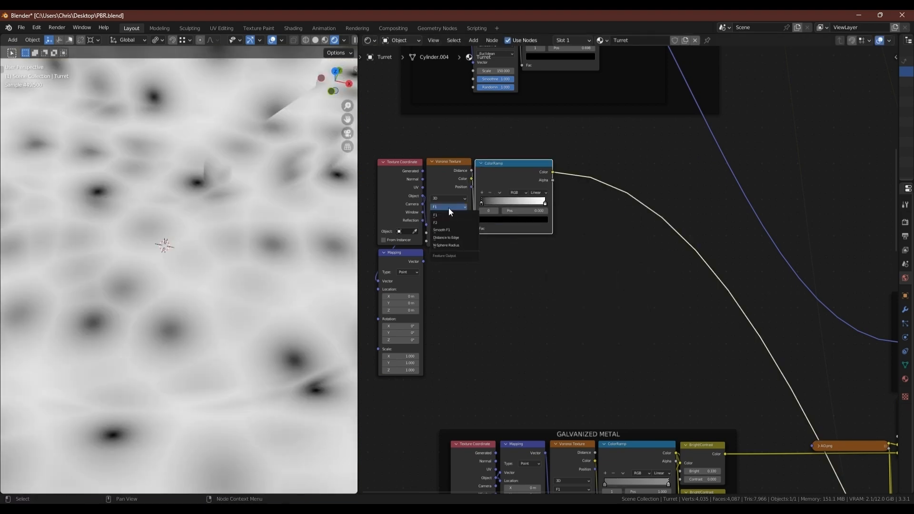
pyautogui.click(458, 237)
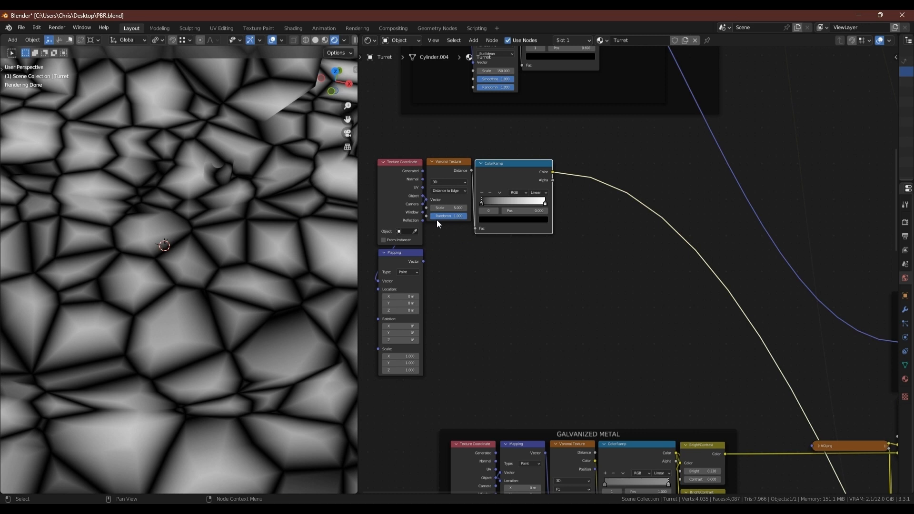
pyautogui.scroll(5, 481, 205)
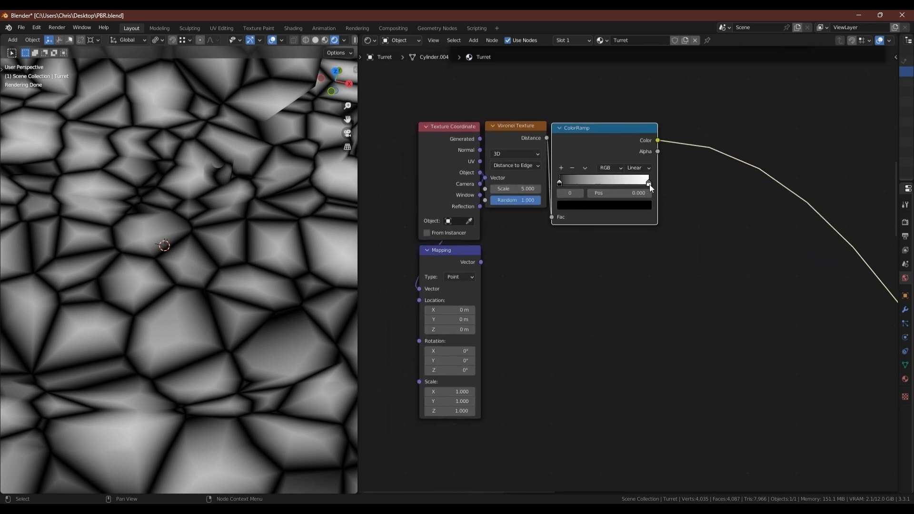
pyautogui.click(633, 195)
pyautogui.write('0.015')
pyautogui.press('Return')
pyautogui.click(648, 183)
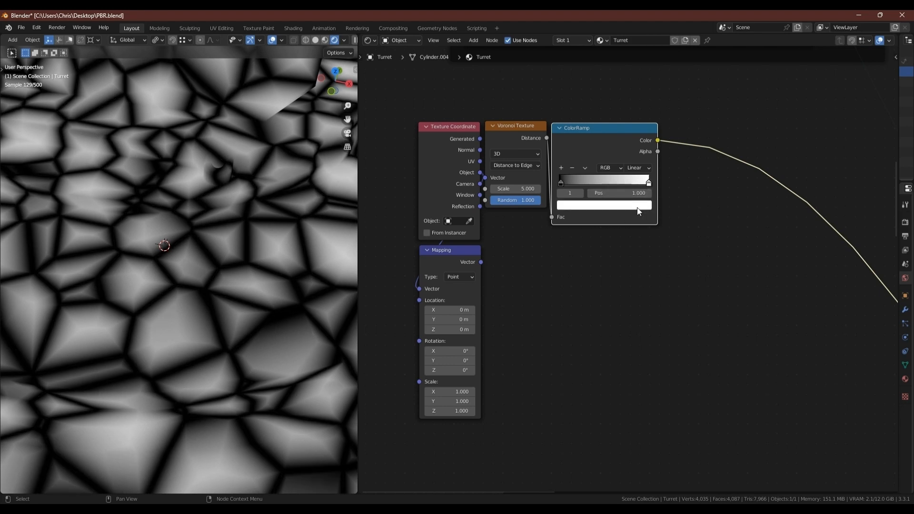
pyautogui.click(644, 195)
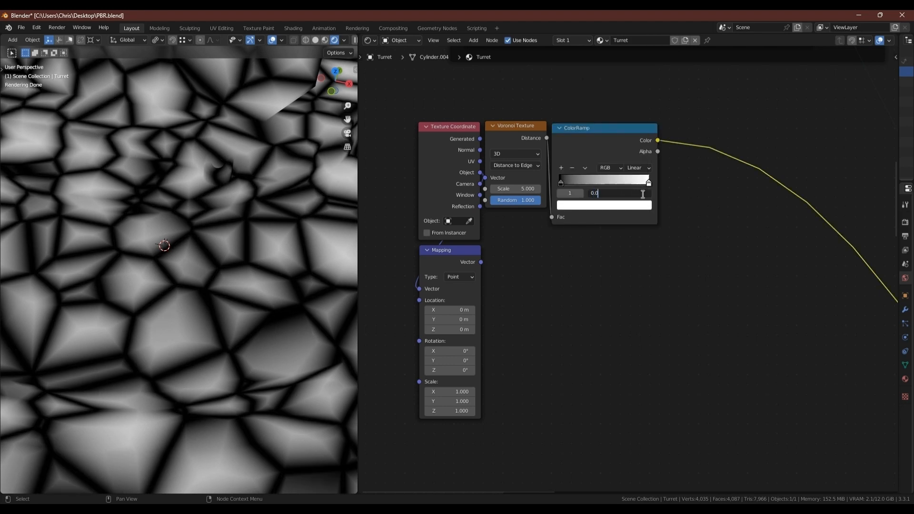
pyautogui.press('Return')
# Step: Raise the Voronoi Texture's scale to 63.5 and check the smaller crack pattern on the turret
pyautogui.scroll(-11, 232, 207)
pyautogui.scroll(5, 232, 207)
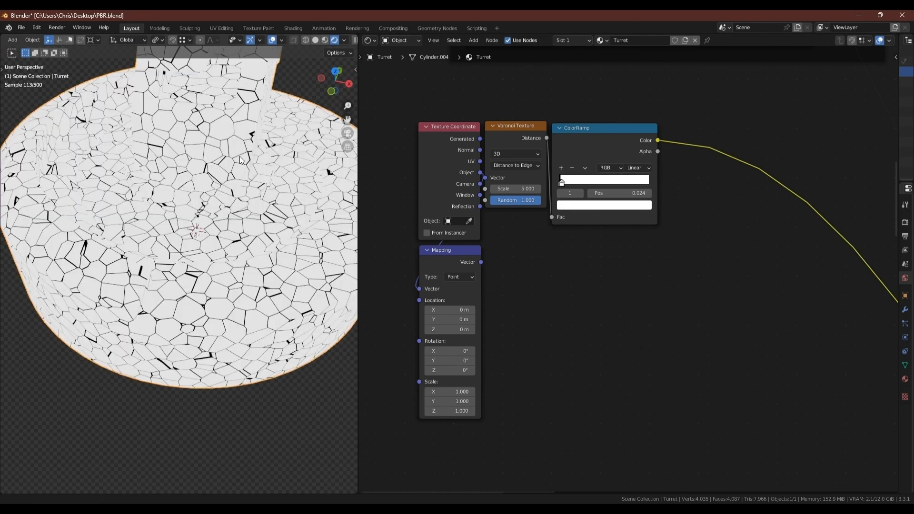
pyautogui.moveTo(232, 220); pyautogui.dragTo(236, 189, button='middle')
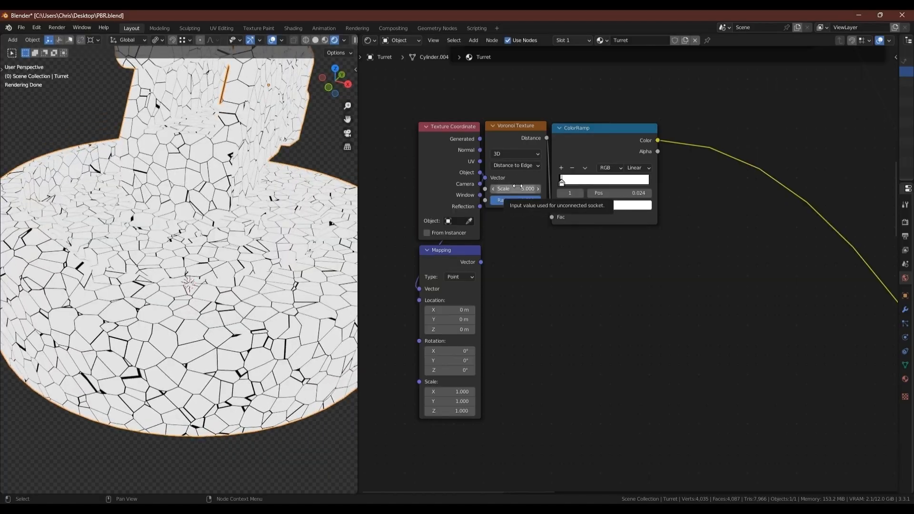
pyautogui.moveTo(519, 186); pyautogui.dragTo(803, 182)
pyautogui.scroll(5, 241, 290)
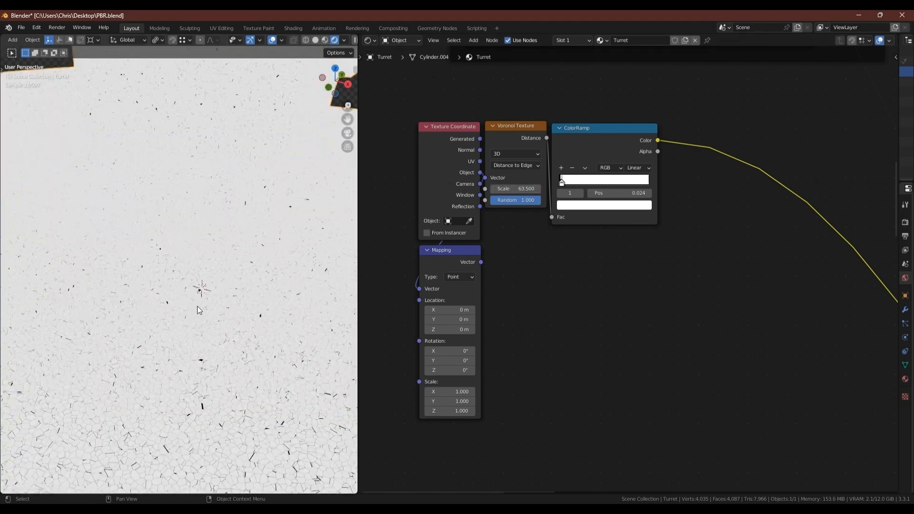
pyautogui.scroll(2, 301, 252)
# Step: Duplicate the Voronoi Texture and ColorRamp beneath the originals and feed the copy's Vector input from the Mapping node
pyautogui.moveTo(519, 101); pyautogui.dragTo(604, 185)
pyautogui.hotkey('shift', 'd')
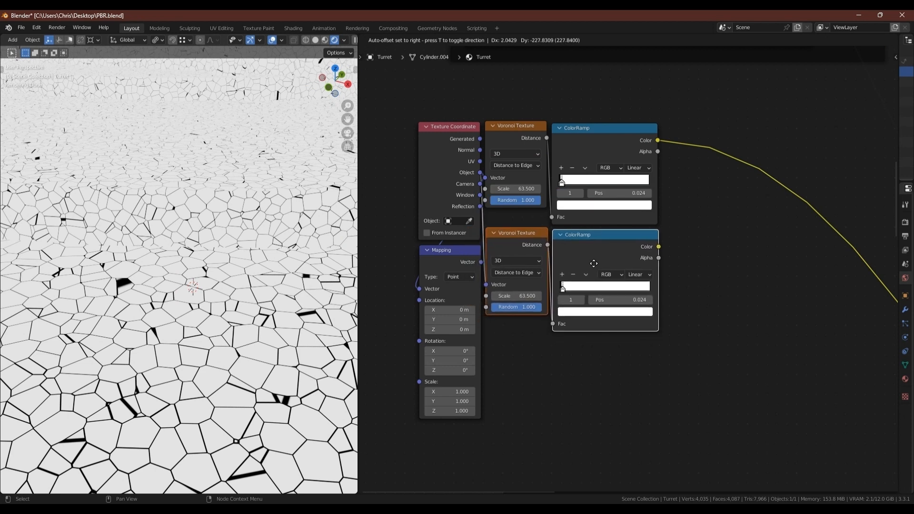
pyautogui.click(594, 264)
pyautogui.moveTo(481, 263); pyautogui.dragTo(489, 283)
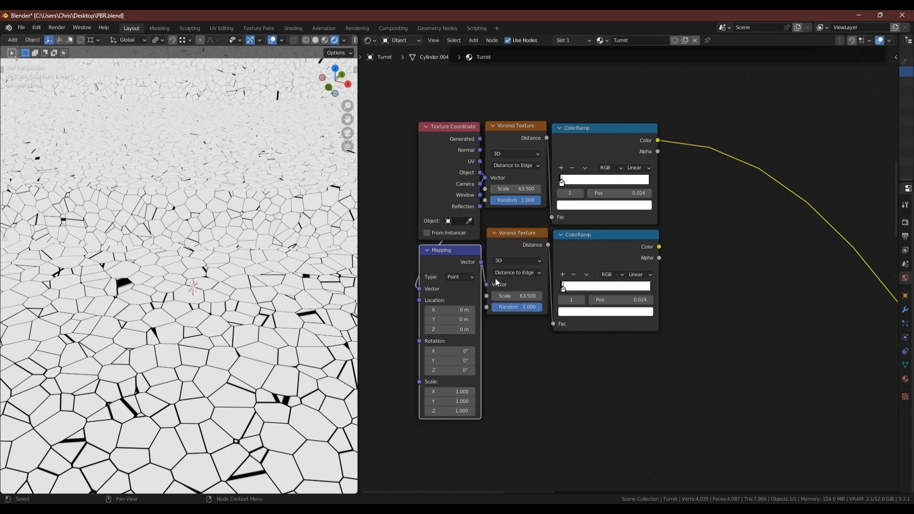
# Step: Switch the lower Voronoi Texture to F1 and reset its previewed ColorRamp, bringing both stops close together with white at 0.463
pyautogui.click(519, 273)
pyautogui.click(526, 280)
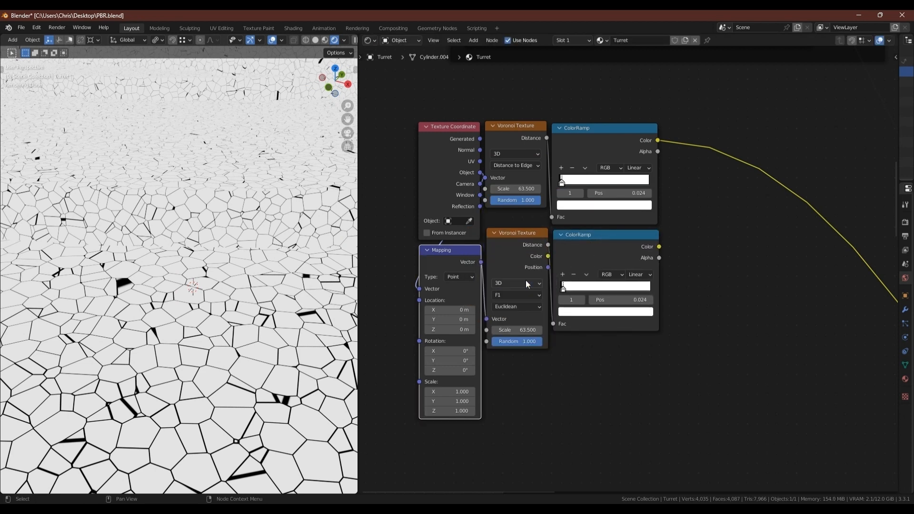
pyautogui.keyDown('ctrl'); pyautogui.keyDown('shift'); pyautogui.click(598, 236); pyautogui.keyUp('shift'); pyautogui.keyUp('ctrl')
pyautogui.press('BackSpace')
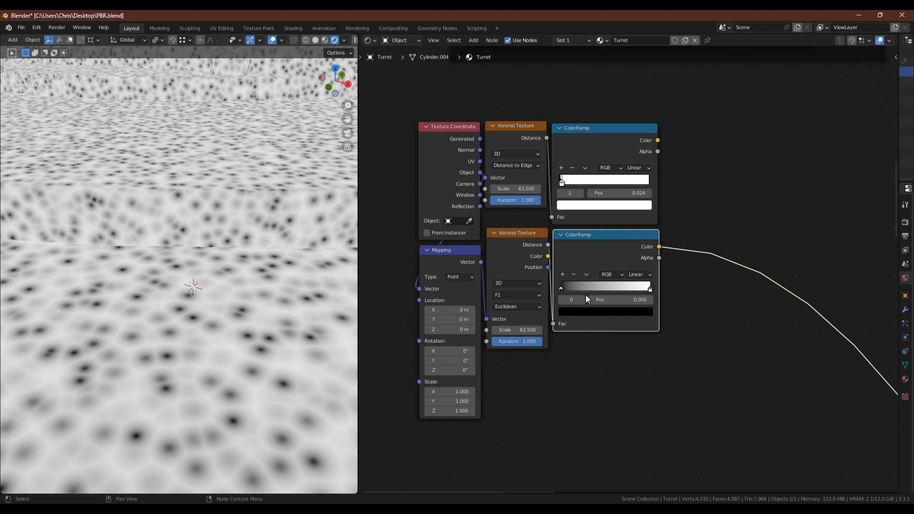
pyautogui.moveTo(561, 289); pyautogui.dragTo(595, 286)
pyautogui.moveTo(650, 289); pyautogui.dragTo(599, 290)
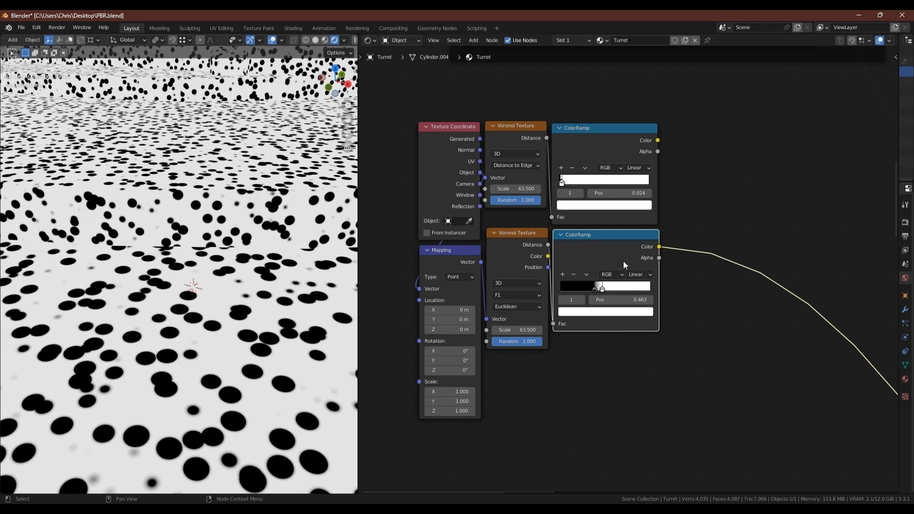
# Step: Add a MixRGB node beside the two ColorRamps and set its blend mode to Add
pyautogui.hotkey('shift', 'a')
pyautogui.moveTo(685, 204)
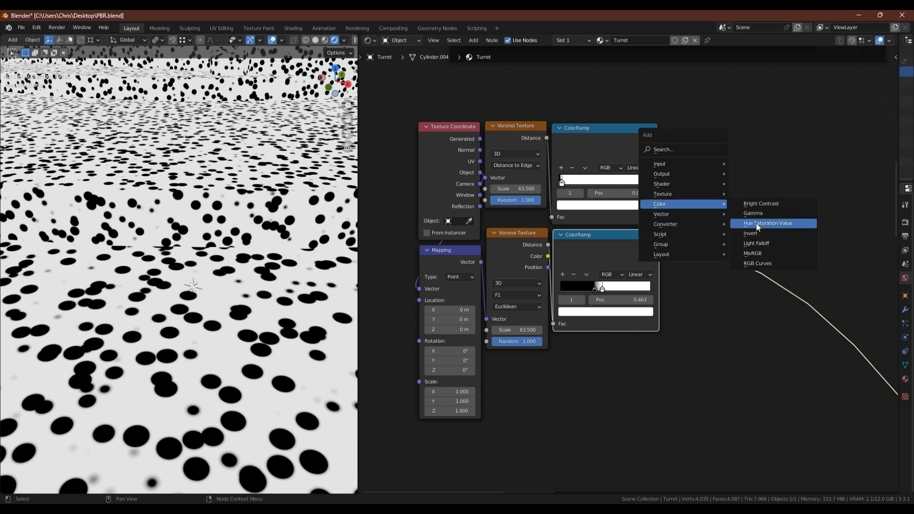
pyautogui.click(749, 244)
pyautogui.click(701, 138)
pyautogui.click(724, 173)
pyautogui.click(722, 227)
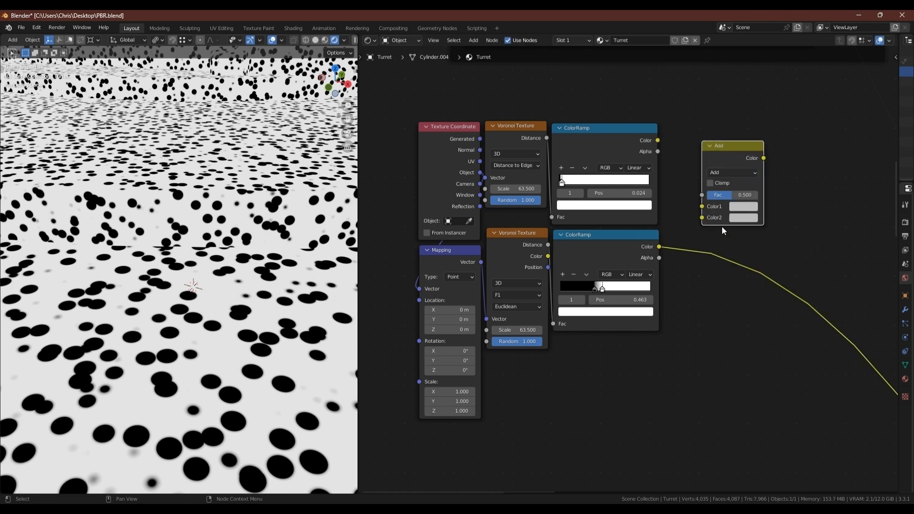
# Step: Combine both ColorRamp colours in the Add node with factor 1.000 and Clamp enabled, and preview its output
pyautogui.moveTo(657, 140); pyautogui.dragTo(702, 206)
pyautogui.moveTo(659, 247); pyautogui.dragTo(702, 218)
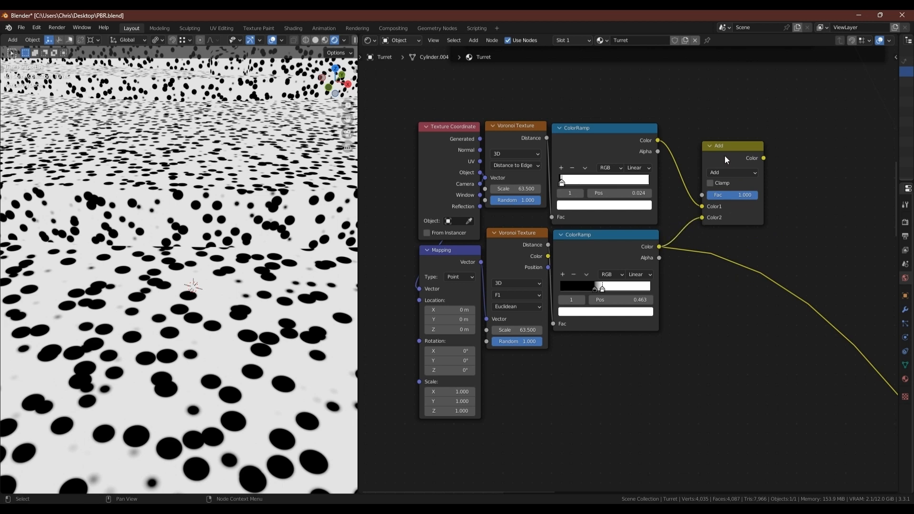
pyautogui.keyDown('ctrl'); pyautogui.keyDown('shift'); pyautogui.click(728, 147); pyautogui.keyUp('shift'); pyautogui.keyUp('ctrl')
pyautogui.click(710, 183)
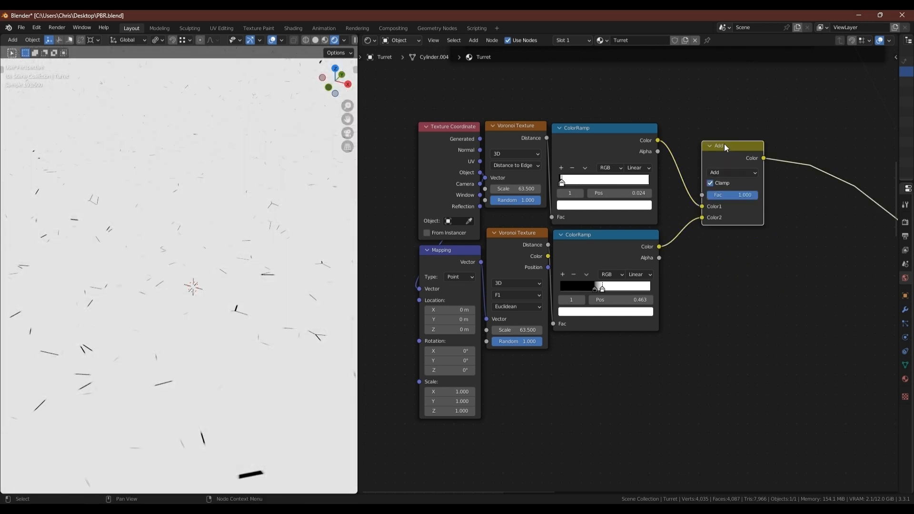
pyautogui.moveTo(721, 145); pyautogui.dragTo(690, 173)
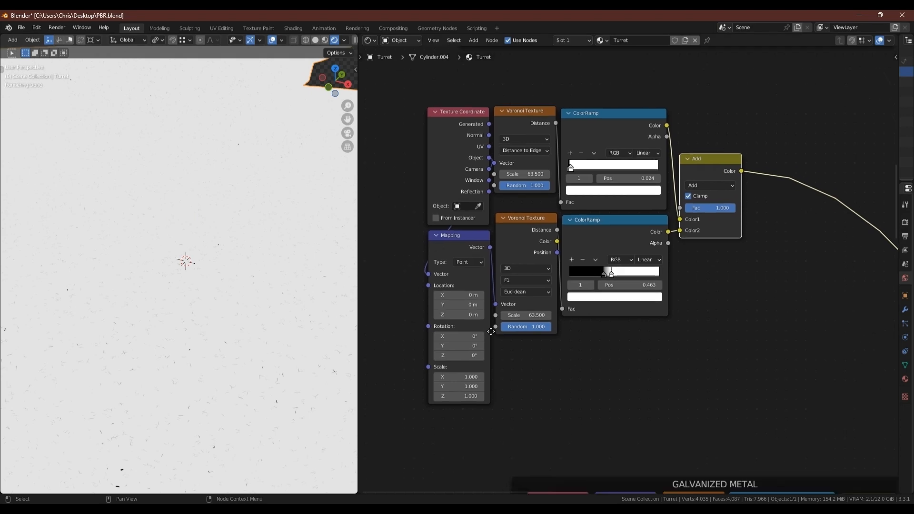
# Step: Duplicate the last mix node in the MASK frame's EDGE WEAR chain and insert the copy on its output link
pyautogui.scroll(-3, 290, 279)
pyautogui.scroll(-2, 541, 226)
pyautogui.scroll(-2, 541, 227)
pyautogui.moveTo(417, 148); pyautogui.dragTo(787, 404, button='middle')
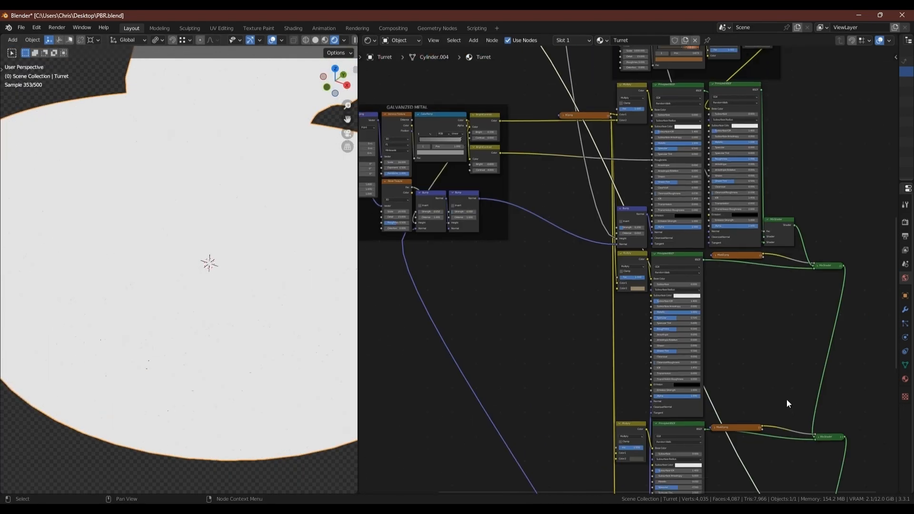
pyautogui.moveTo(524, 138); pyautogui.dragTo(707, 442, button='middle')
pyautogui.moveTo(580, 185); pyautogui.dragTo(558, 282, button='middle')
pyautogui.moveTo(576, 164); pyautogui.dragTo(555, 257, button='middle')
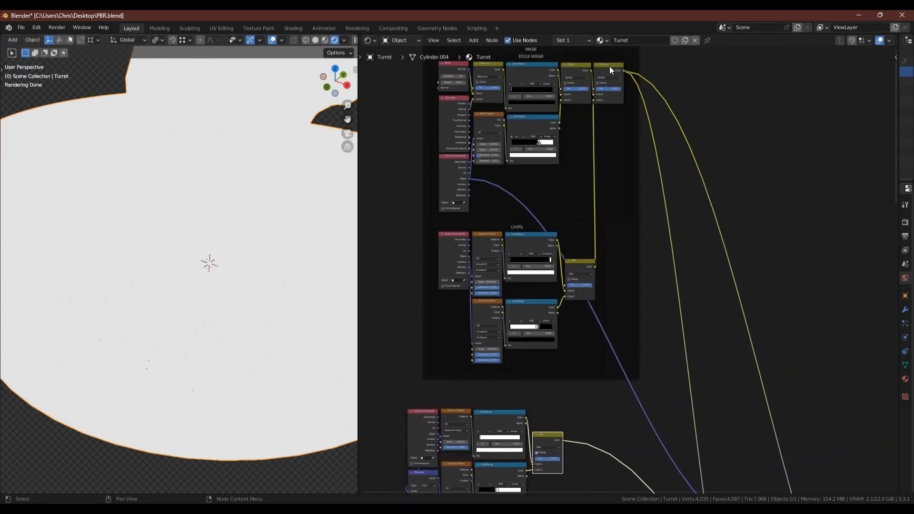
pyautogui.click(610, 70)
pyautogui.moveTo(621, 160); pyautogui.dragTo(606, 225, button='middle')
pyautogui.hotkey('shift', 'd')
pyautogui.click(638, 170)
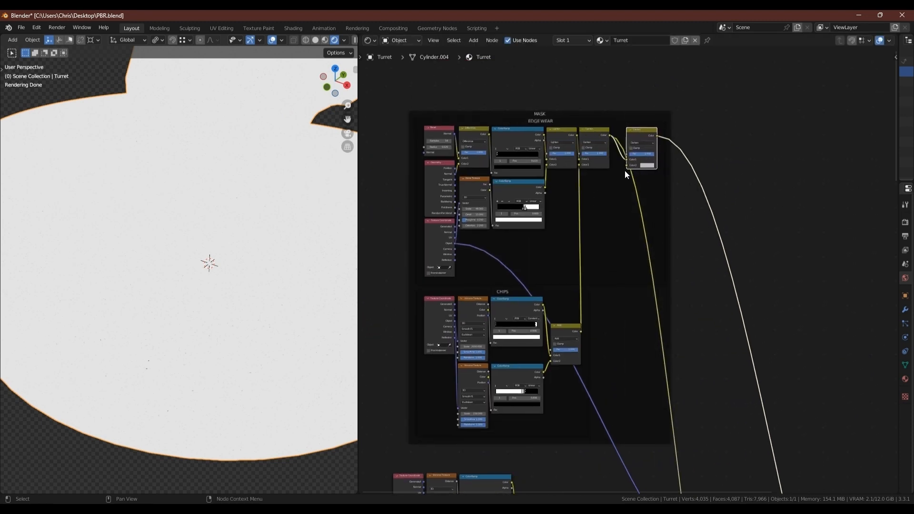
# Step: Connect the scratch Add output to Color2 of the new Darken node, and that Darken node's output to the Bump node's Height
pyautogui.scroll(3, 641, 142)
pyautogui.scroll(-3, 608, 151)
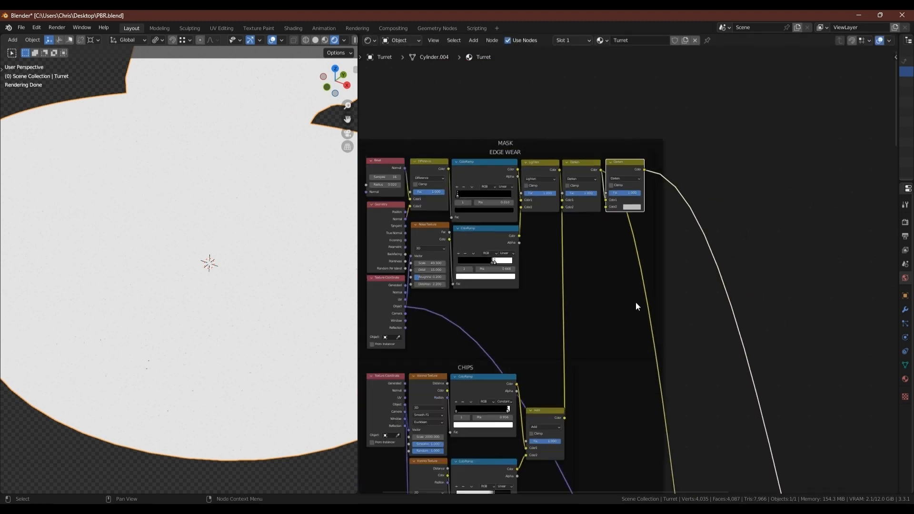
pyautogui.moveTo(540, 438); pyautogui.dragTo(600, 124)
pyautogui.moveTo(629, 97); pyautogui.dragTo(722, 370)
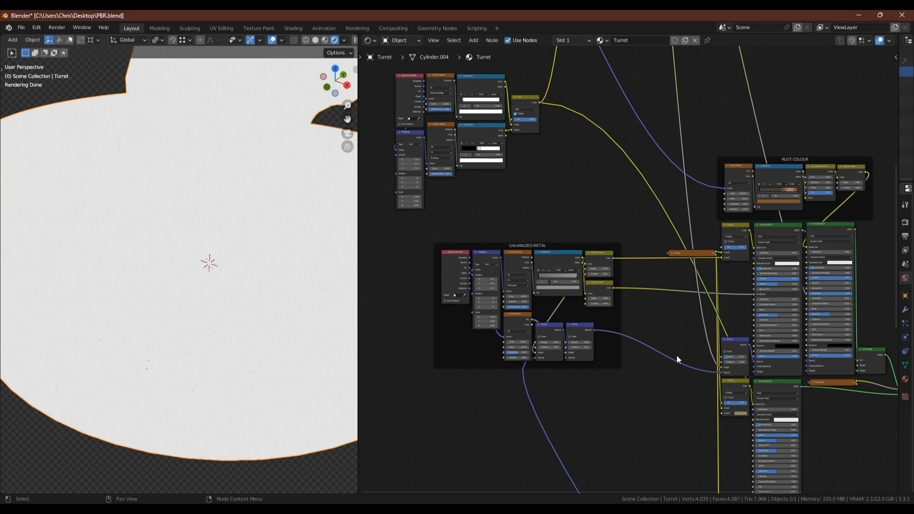
# Step: Preview the final Mix Shader feeding the Material Output and check the wear on the turret base up close
pyautogui.scroll(-3, 795, 417)
pyautogui.moveTo(799, 418); pyautogui.dragTo(637, 189, button='middle')
pyautogui.keyDown('ctrl'); pyautogui.keyDown('shift'); pyautogui.click(728, 412); pyautogui.keyUp('shift'); pyautogui.keyUp('ctrl')
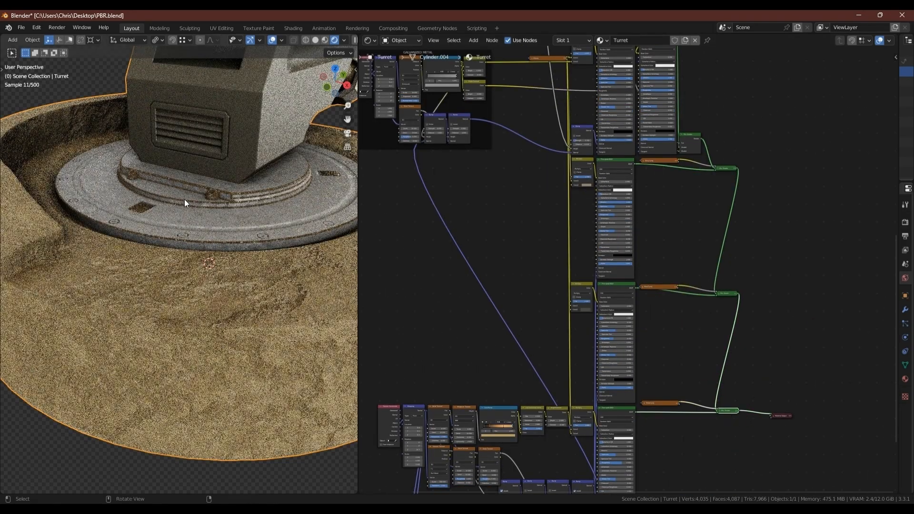
pyautogui.scroll(6, 185, 199)
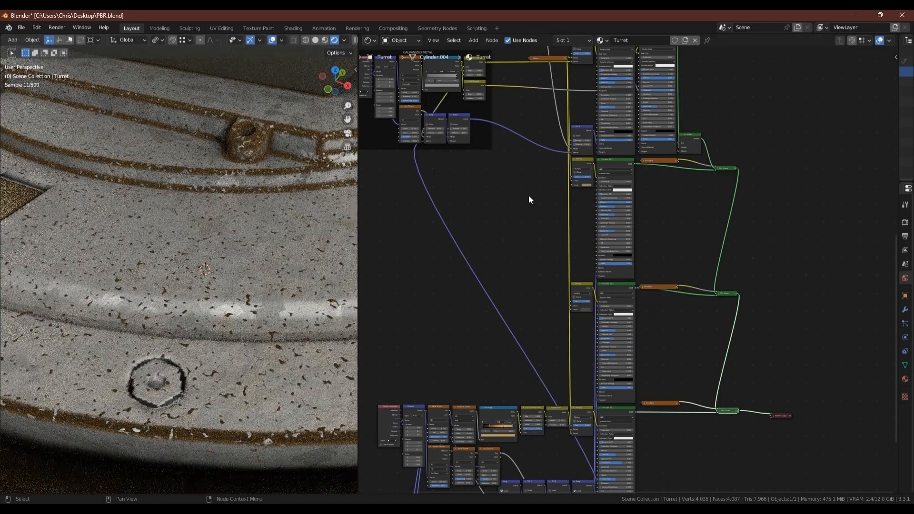
pyautogui.scroll(-7, 555, 252)
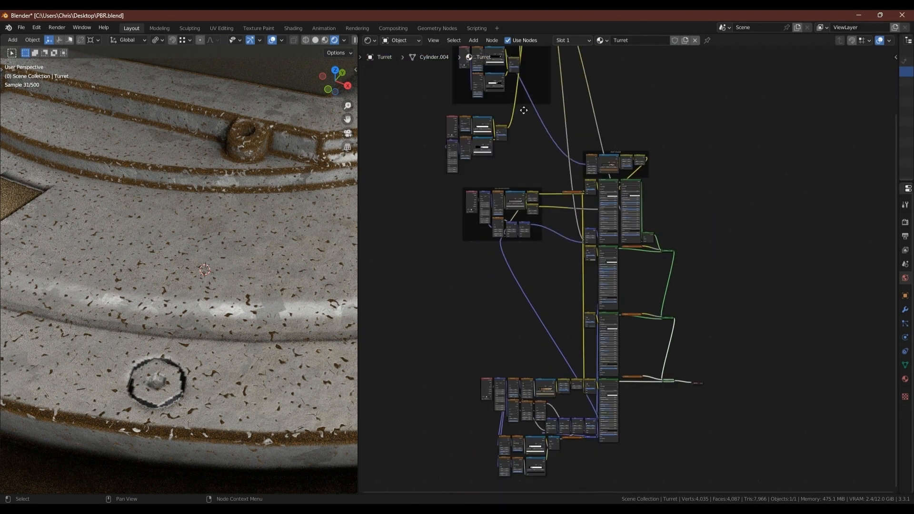
# Step: Set the scratch Mapping node's scale to X 0.400, Y 1.200 and Z 0.600
pyautogui.moveTo(522, 110); pyautogui.dragTo(579, 316, button='middle')
pyautogui.scroll(10, 519, 345)
pyautogui.scroll(4, 507, 358)
pyautogui.moveTo(522, 379); pyautogui.dragTo(540, 317, button='middle')
pyautogui.scroll(4, 518, 358)
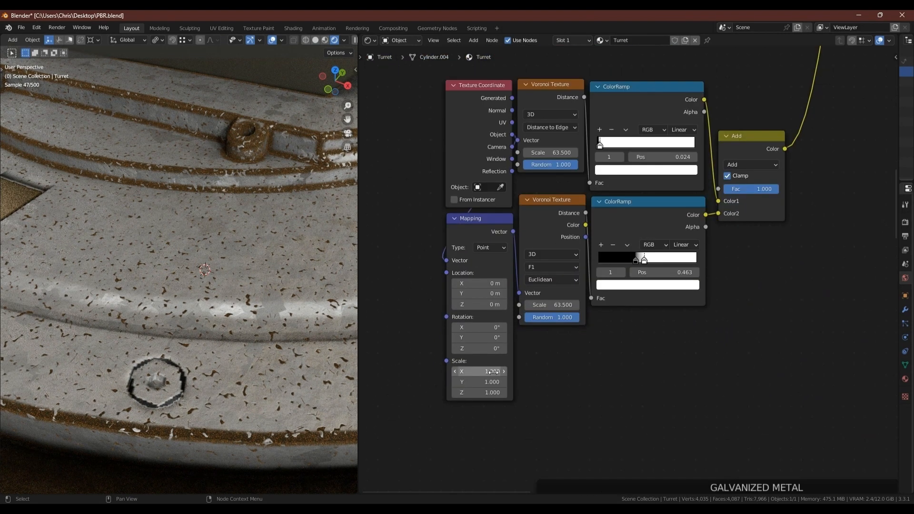
pyautogui.moveTo(487, 372); pyautogui.dragTo(449, 363)
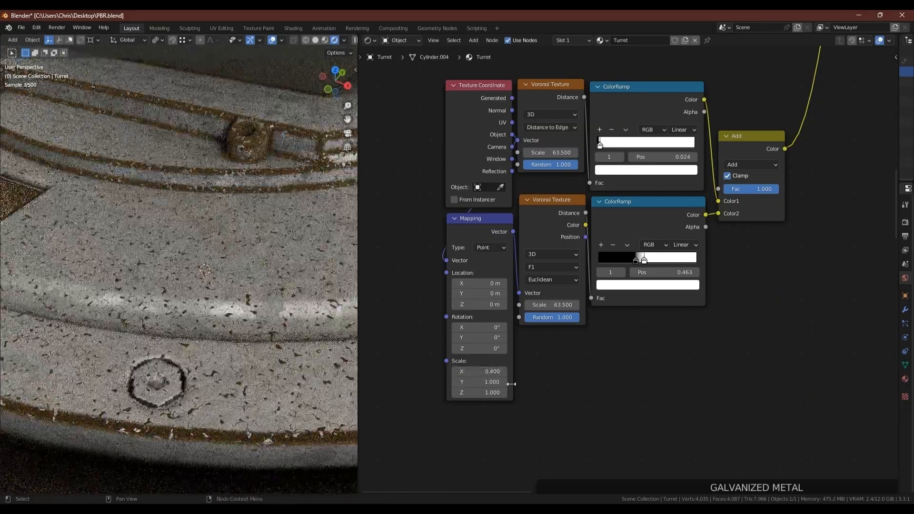
pyautogui.click(504, 382)
pyautogui.click(504, 382)
pyautogui.click(456, 392)
pyautogui.click(455, 392)
pyautogui.click(455, 392)
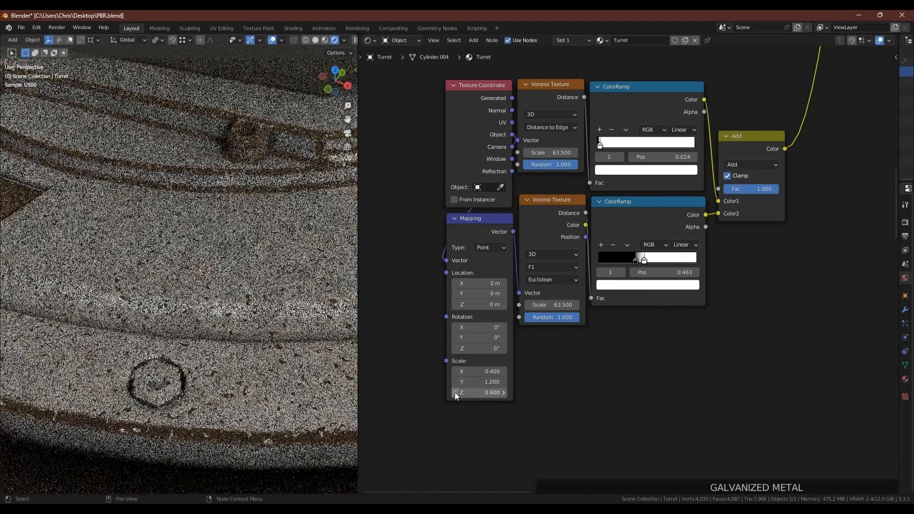
pyautogui.click(456, 392)
# Step: Move the black stop of the lower scratch ColorRamp to 0.205
pyautogui.scroll(4, 244, 357)
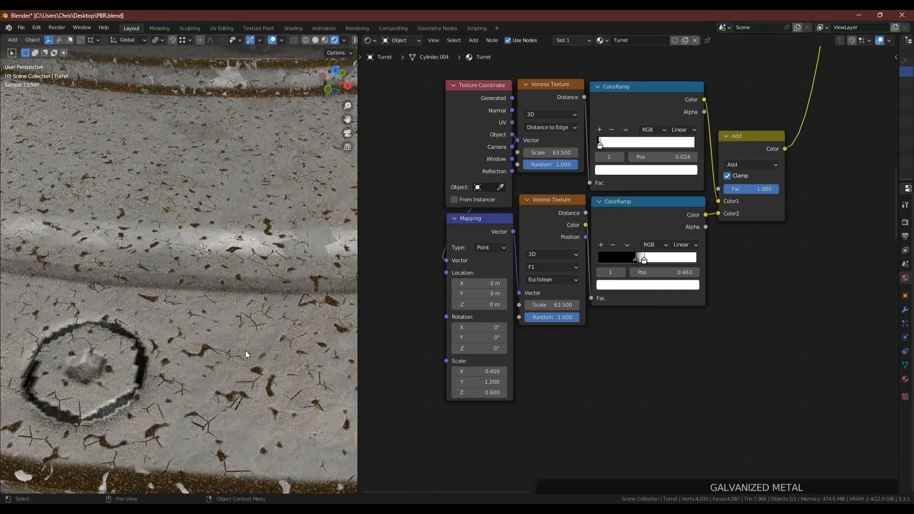
pyautogui.moveTo(647, 261); pyautogui.dragTo(621, 264)
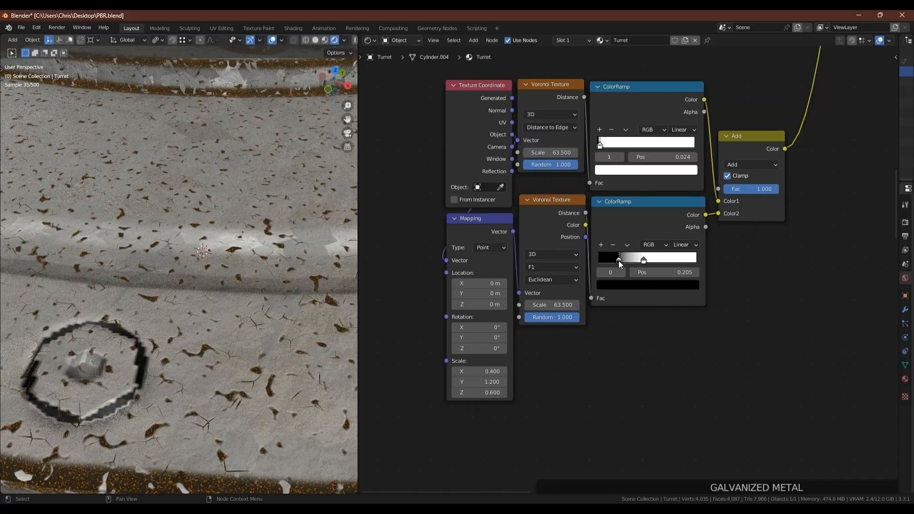
# Step: Examine the scratches across the turret's base and body from several angles and distances
pyautogui.scroll(-4, 278, 203)
pyautogui.moveTo(277, 202); pyautogui.dragTo(203, 260, button='middle')
pyautogui.scroll(-4, 202, 258)
pyautogui.moveTo(173, 159); pyautogui.dragTo(280, 144, button='middle')
pyautogui.scroll(-4, 181, 187)
pyautogui.scroll(5, 238, 215)
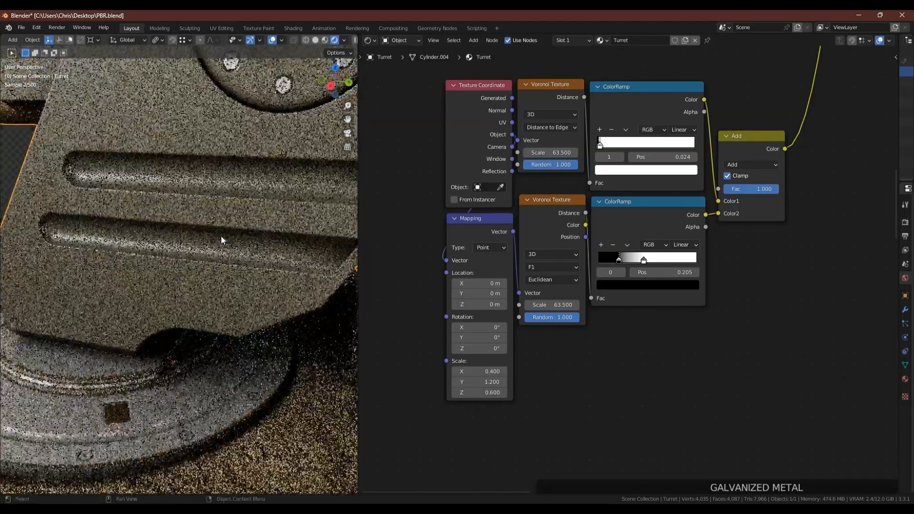
pyautogui.scroll(-5, 221, 236)
pyautogui.moveTo(248, 320); pyautogui.dragTo(236, 172, button='middle')
pyautogui.scroll(6, 251, 316)
pyautogui.scroll(-4, 256, 310)
pyautogui.scroll(-4, 199, 176)
pyautogui.scroll(3, 236, 172)
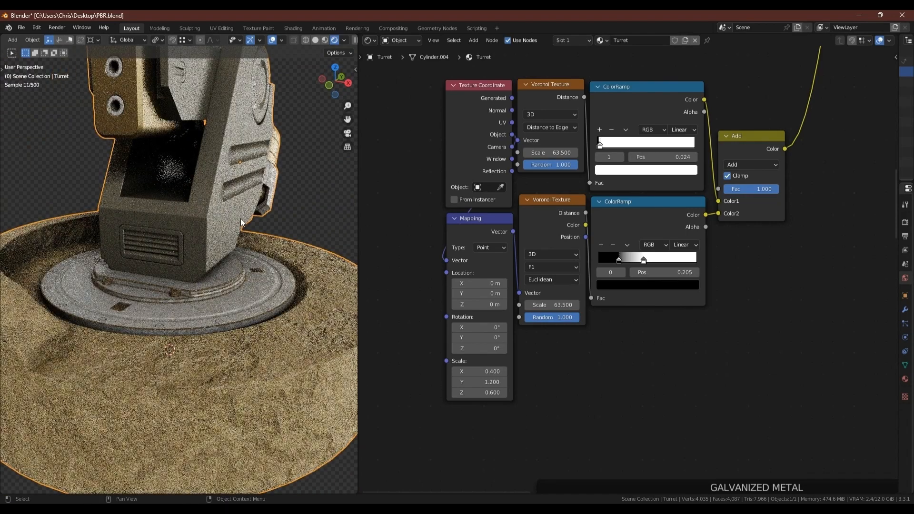
# Step: Add a frame below CHIPS and place all the scratch mask nodes inside it
pyautogui.scroll(-5, 581, 322)
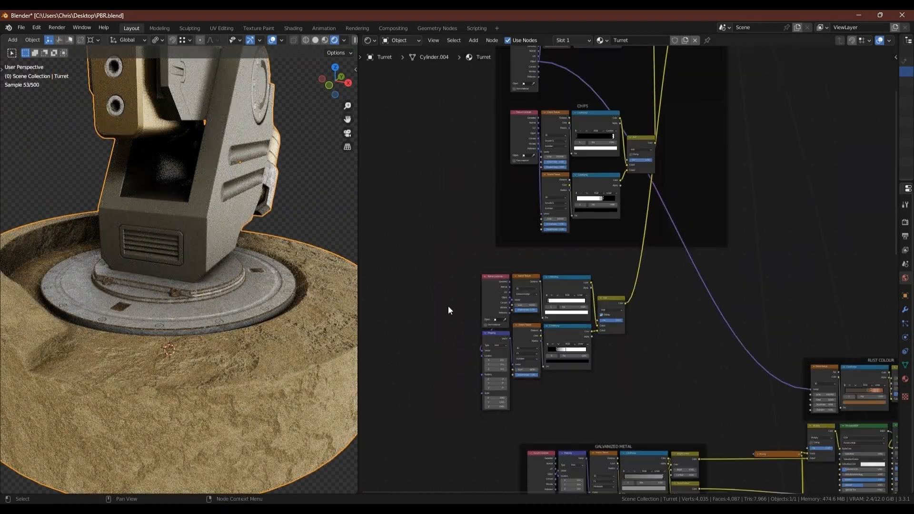
pyautogui.hotkey('shift', 'a')
pyautogui.write('f')
pyautogui.press('Return')
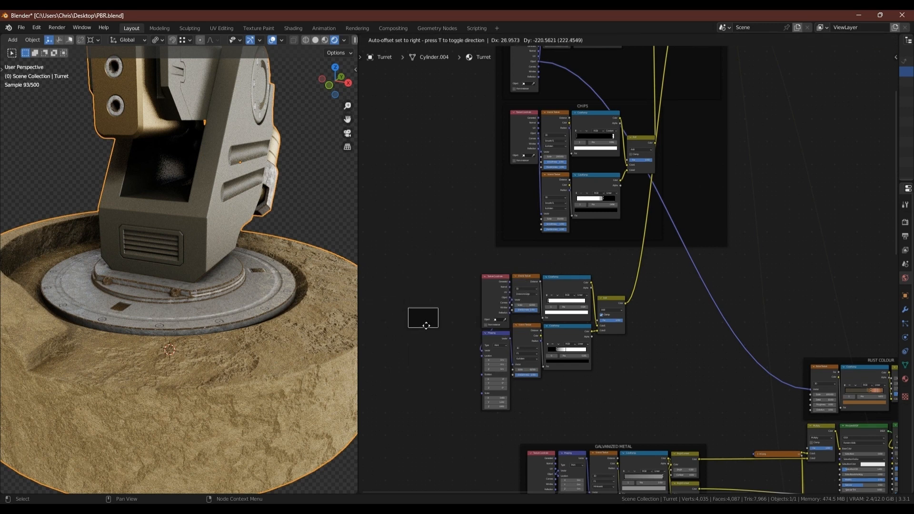
pyautogui.click(428, 323)
pyautogui.moveTo(479, 267); pyautogui.dragTo(653, 412)
pyautogui.press('g')
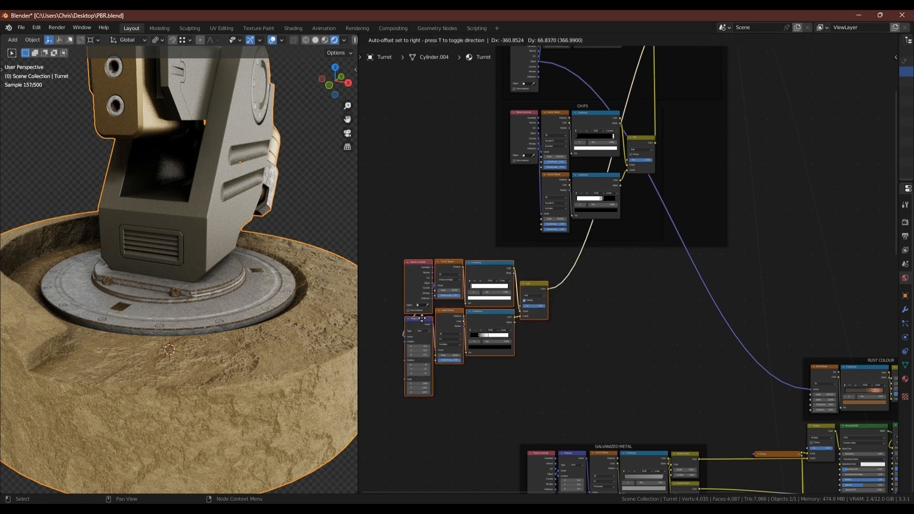
pyautogui.click(471, 255)
# Step: Place the new frame inside the MASK frame below CHIPS and label it SCRATCHES
pyautogui.moveTo(471, 255); pyautogui.dragTo(576, 261)
pyautogui.press('n')
pyautogui.click(856, 97)
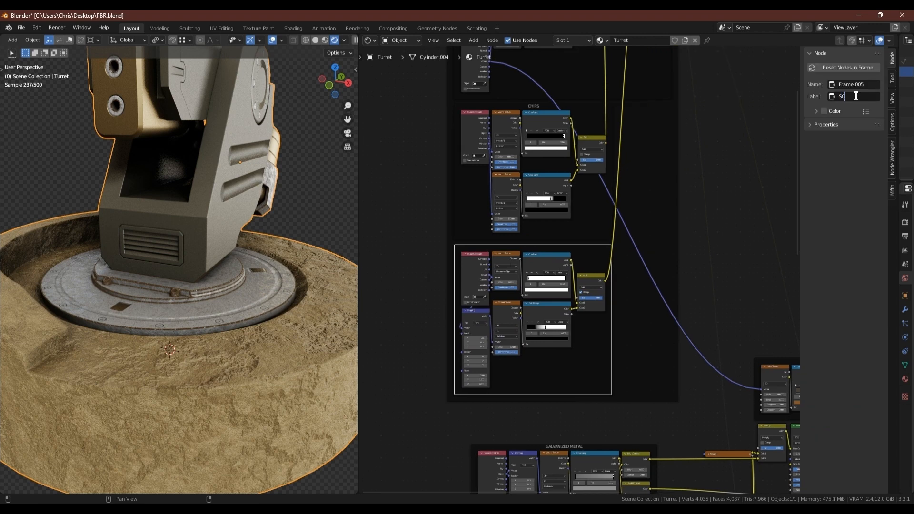
pyautogui.press('n')
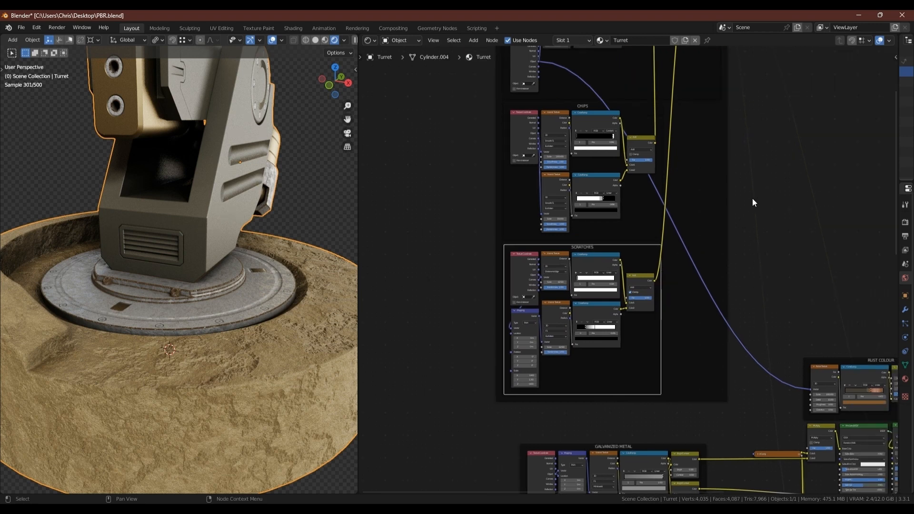
# Step: Save the file and move the MASK frame up to clear space above GALVANIZED METAL
pyautogui.hotkey('ctrl', 's')
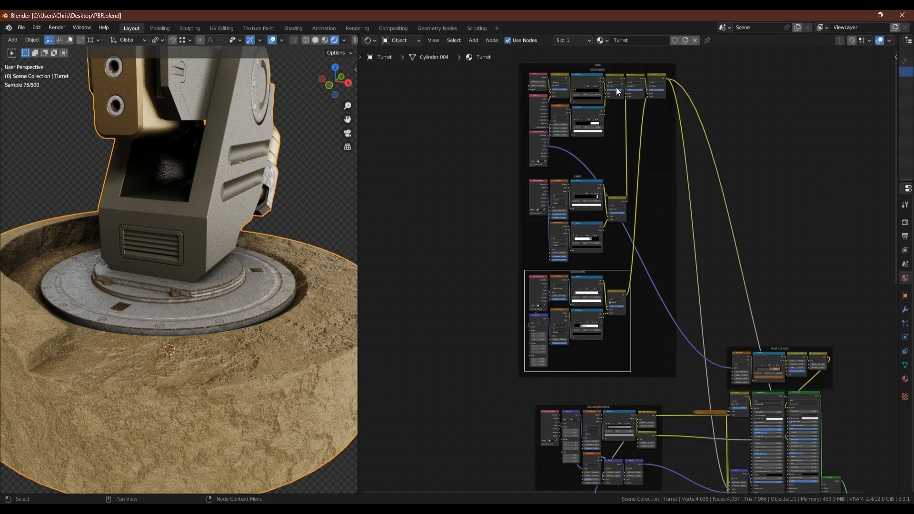
pyautogui.moveTo(597, 63); pyautogui.dragTo(597, 14)
pyautogui.scroll(5, 522, 373)
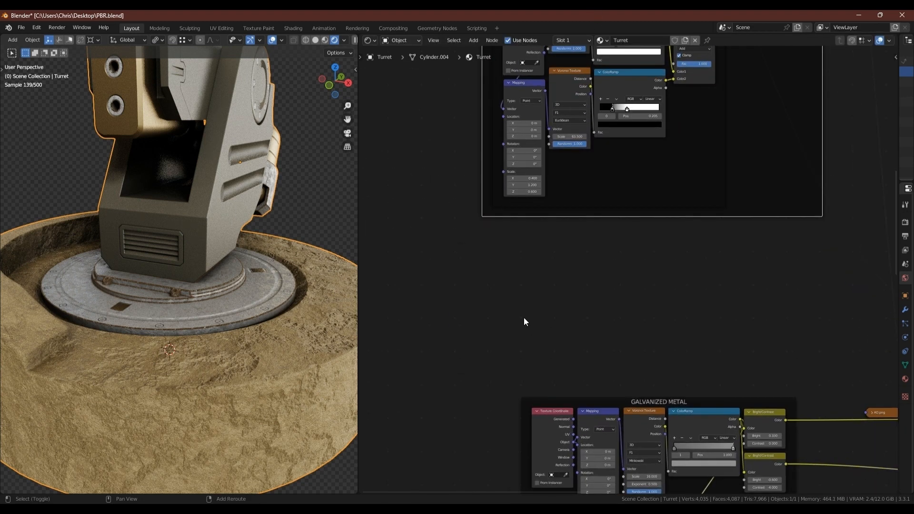
# Step: Add a Gradient Texture with Mapping and Texture Coordinate nodes in the space below the MASK frame
pyautogui.hotkey('shift', 'a')
pyautogui.click(490, 266)
pyautogui.write('gr')
pyautogui.click(510, 301)
pyautogui.click(518, 280)
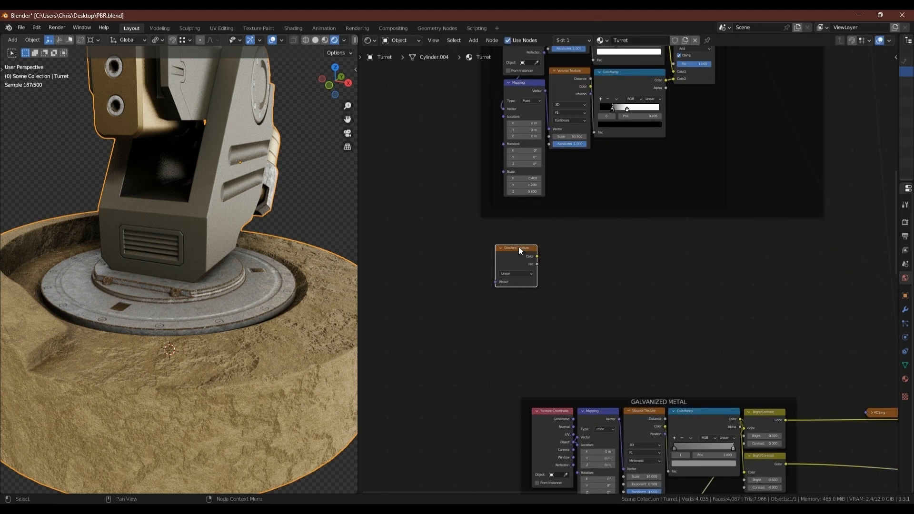
pyautogui.hotkey('ctrl', 't')
pyautogui.moveTo(466, 250); pyautogui.dragTo(476, 250)
pyautogui.moveTo(415, 256); pyautogui.dragTo(426, 246)
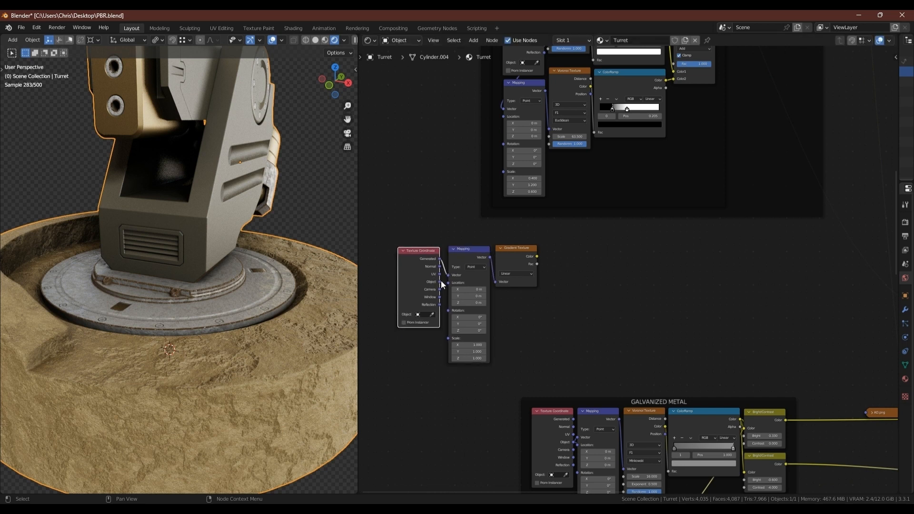
# Step: Feed the Object coordinates directly into the Gradient Texture, set the Mapping node aside, and preview the gradient
pyautogui.moveTo(440, 282); pyautogui.dragTo(496, 281)
pyautogui.moveTo(470, 250); pyautogui.dragTo(474, 295)
pyautogui.moveTo(508, 263); pyautogui.dragTo(625, 263)
pyautogui.keyDown('ctrl'); pyautogui.keyDown('shift'); pyautogui.click(631, 247); pyautogui.keyUp('shift'); pyautogui.keyUp('ctrl')
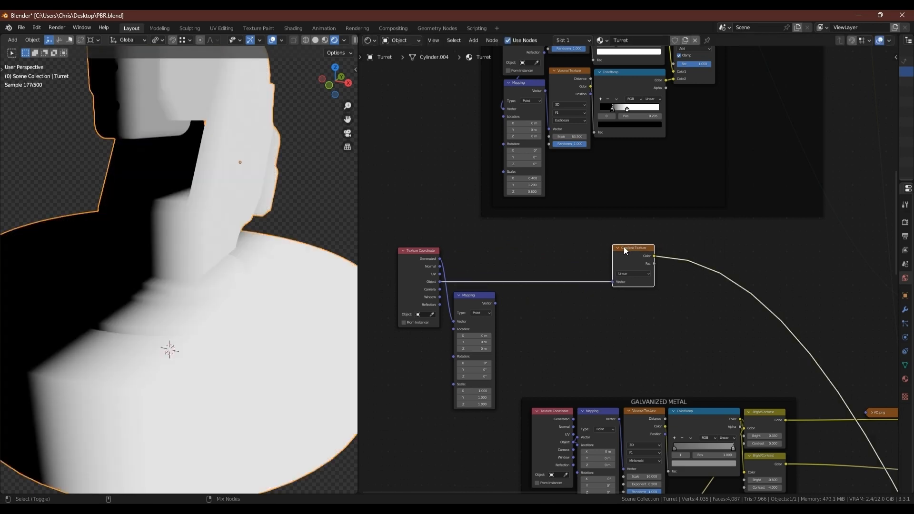
# Step: Insert a ColorRamp after the Gradient Texture
pyautogui.hotkey('shift', 'a')
pyautogui.moveTo(658, 384)
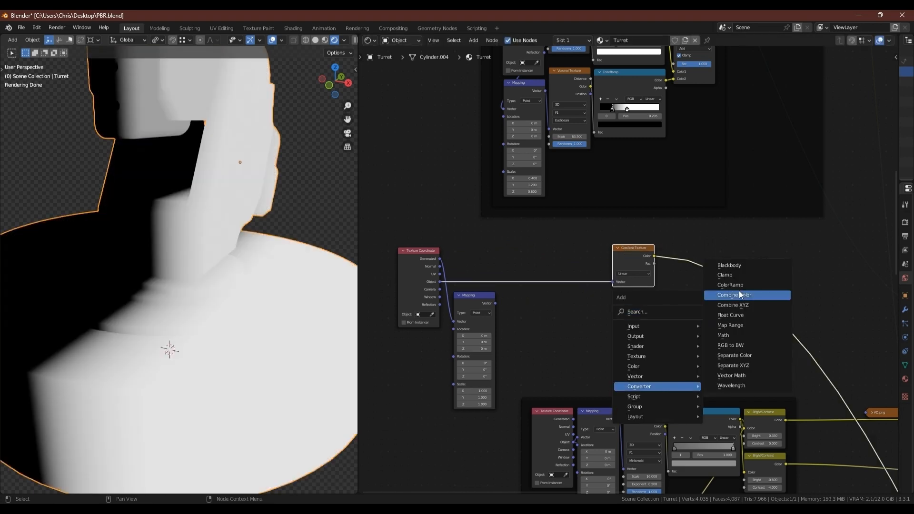
pyautogui.click(719, 296)
pyautogui.click(659, 248)
pyautogui.scroll(-3, 210, 194)
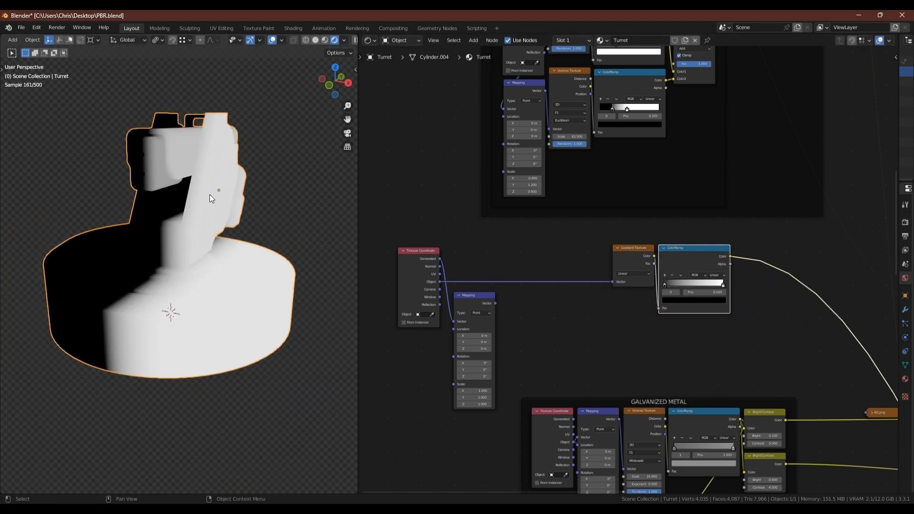
# Step: Move the turret's origin to the centre of its base, working from the underside faces in solid shading
pyautogui.click(316, 40)
pyautogui.moveTo(210, 200); pyautogui.dragTo(198, 358, button='middle')
pyautogui.press('Tab')
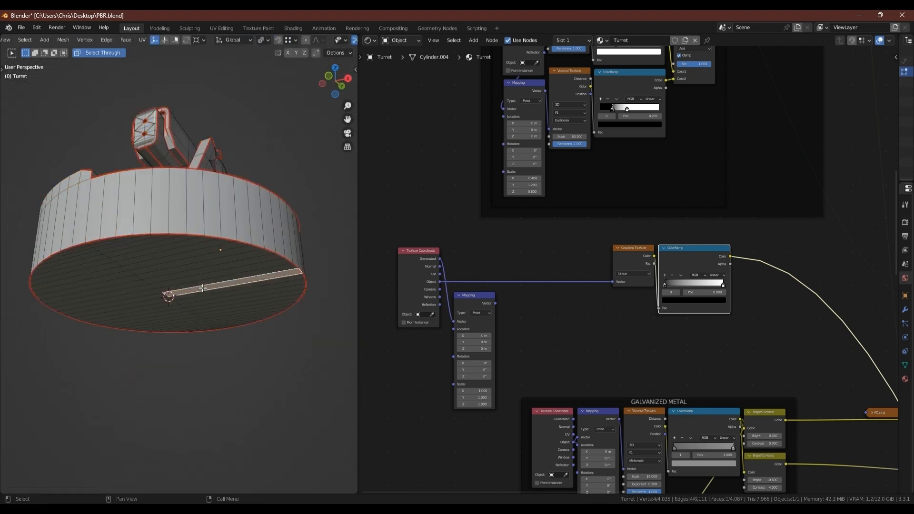
pyautogui.hotkey('shift', 'g')
pyautogui.click(199, 290)
pyautogui.press('Tab')
pyautogui.moveTo(199, 290); pyautogui.dragTo(224, 234, button='middle')
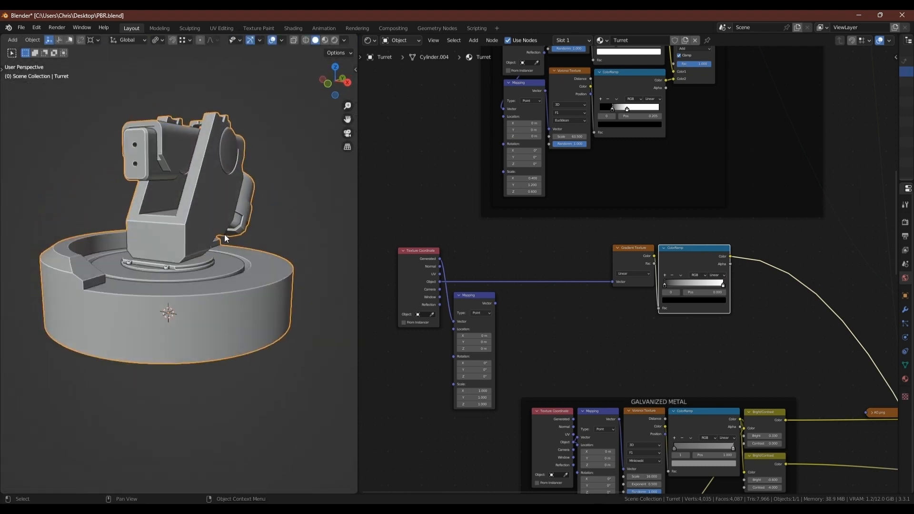
# Step: Apply the turret's rotation and return the viewport to rendered shading
pyautogui.press('n')
pyautogui.click(352, 70)
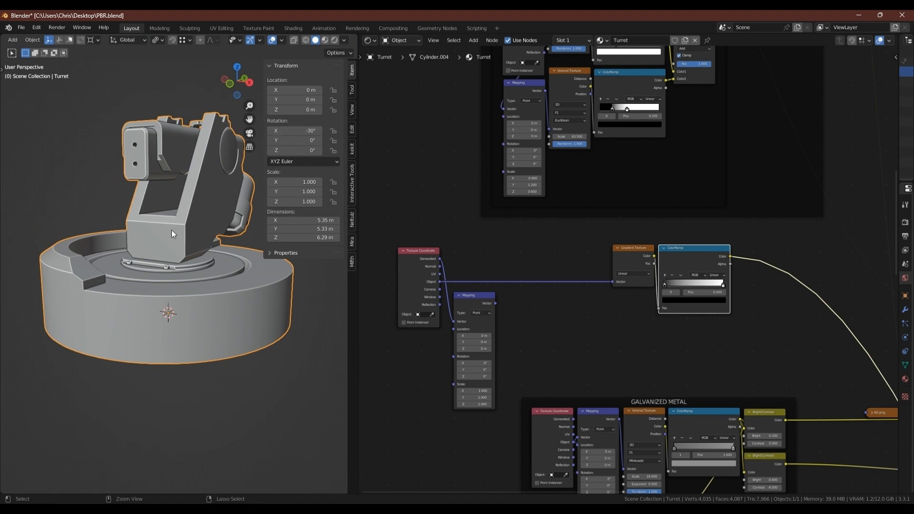
pyautogui.hotkey('ctrl', 'a')
pyautogui.click(173, 178)
pyautogui.press('n')
pyautogui.click(334, 40)
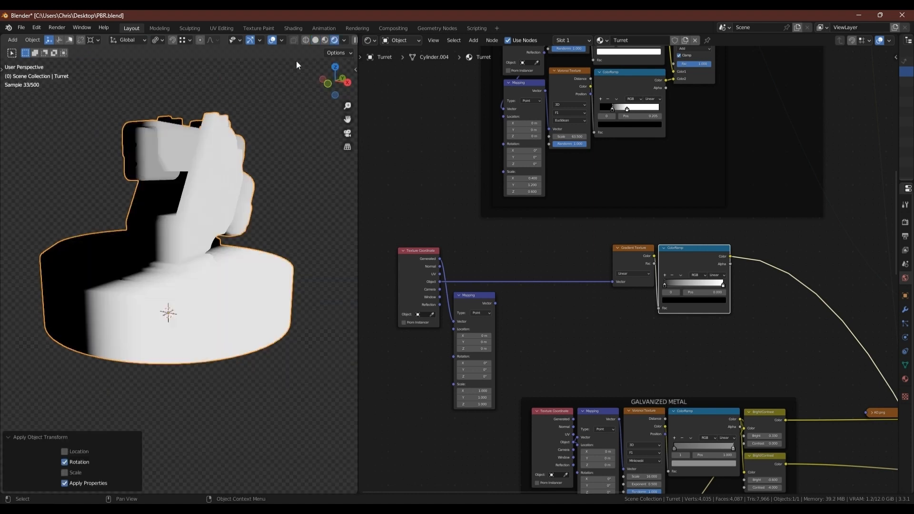
pyautogui.scroll(2, 149, 207)
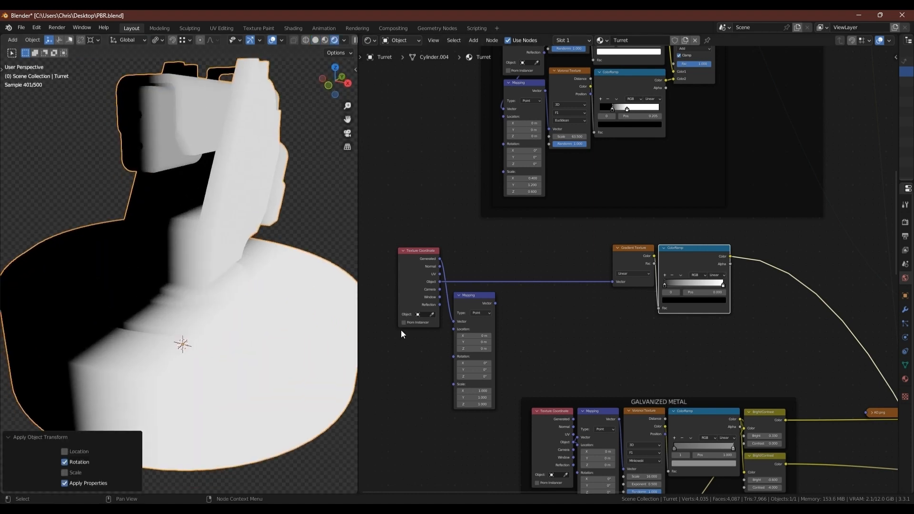
# Step: Set the gradient Mapping node's Y rotation to -90° and connect its Vector output to the Gradient Texture
pyautogui.click(479, 370)
pyautogui.write('90')
pyautogui.press('Return')
pyautogui.moveTo(495, 303); pyautogui.dragTo(615, 282)
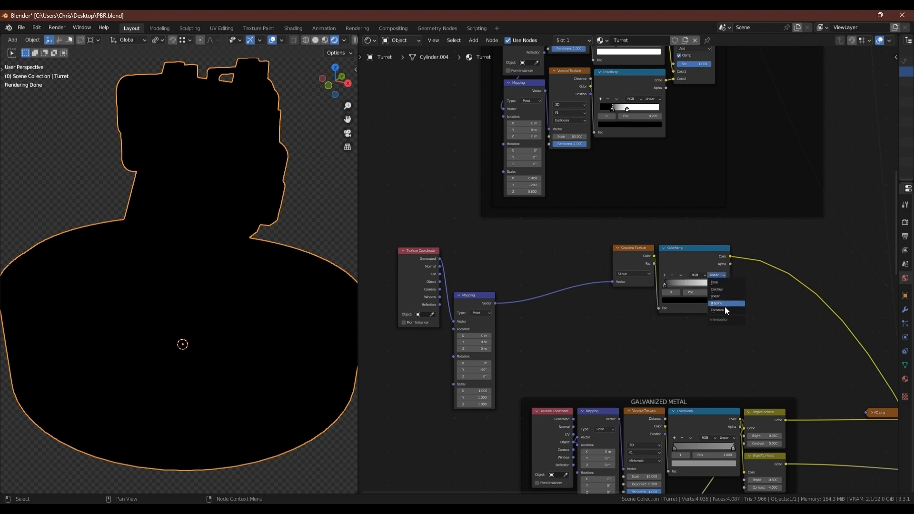
# Step: Set the gradient's ColorRamp to Constant interpolation and flip its colours
pyautogui.click(725, 310)
pyautogui.click(682, 274)
pyautogui.click(671, 284)
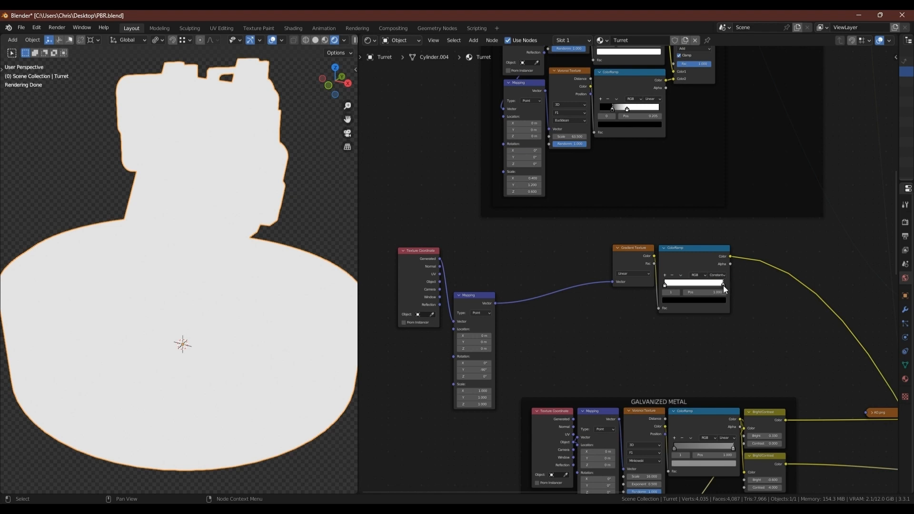
# Step: Move the gradient ColorRamp's black stop to about 0.29 and set the Mapping node's X location to about 0.63 m
pyautogui.moveTo(679, 285); pyautogui.dragTo(693, 285)
pyautogui.click(707, 293)
pyautogui.moveTo(475, 335); pyautogui.dragTo(566, 333)
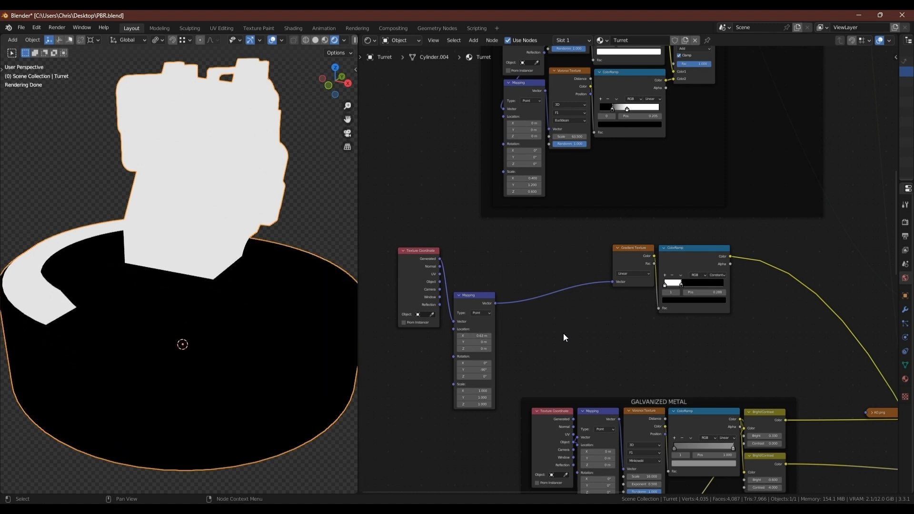
# Step: Move the Texture Coordinate and Mapping nodes away from the Gradient Texture and add a Noise Texture above the Mapping node
pyautogui.moveTo(471, 296); pyautogui.dragTo(470, 328)
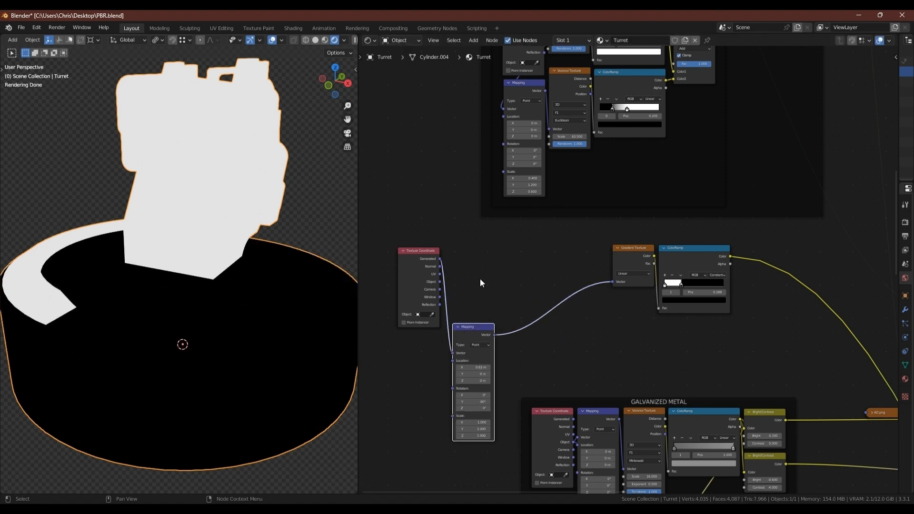
pyautogui.moveTo(387, 235); pyautogui.dragTo(426, 370)
pyautogui.hotkey('shift', 'a')
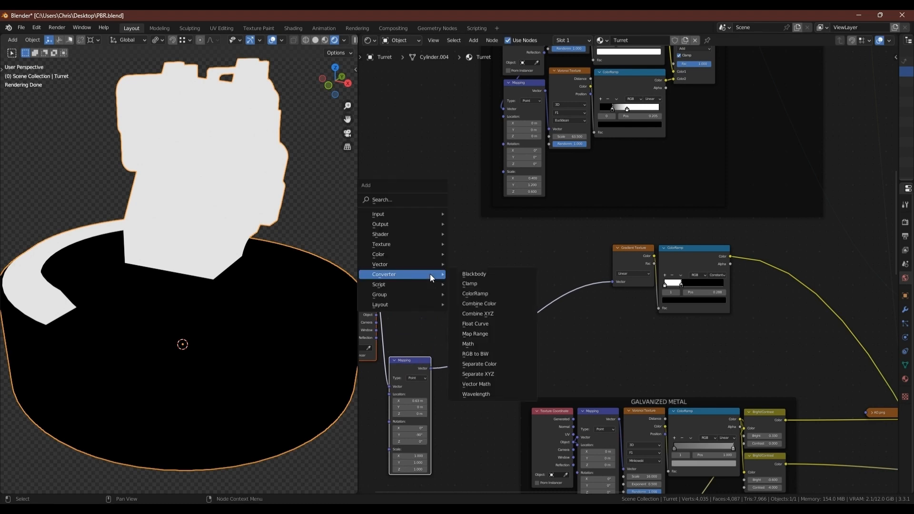
pyautogui.moveTo(405, 244)
pyautogui.click(477, 351)
pyautogui.click(429, 248)
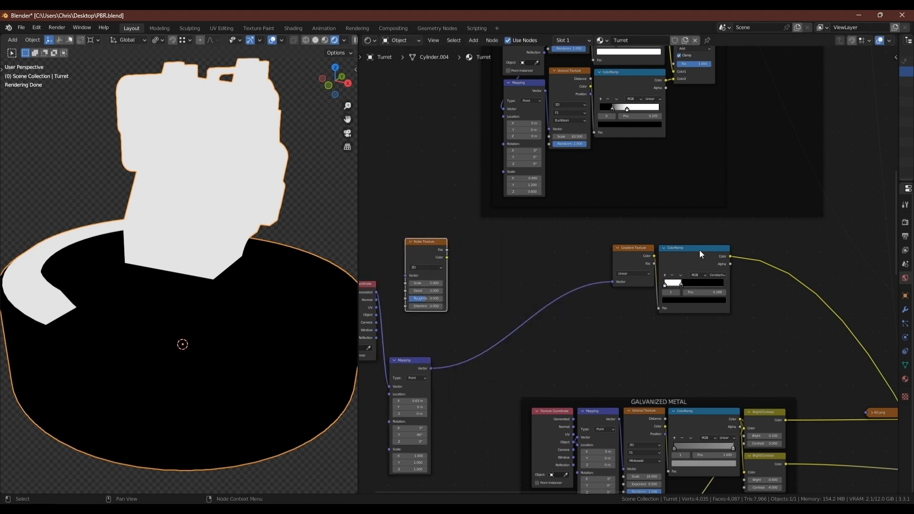
# Step: Duplicate the gradient's ColorRamp beside the new Noise Texture and reset the copy to its default values
pyautogui.click(691, 250)
pyautogui.hotkey('shift', 'd')
pyautogui.click(488, 242)
pyautogui.press('BackSpace')
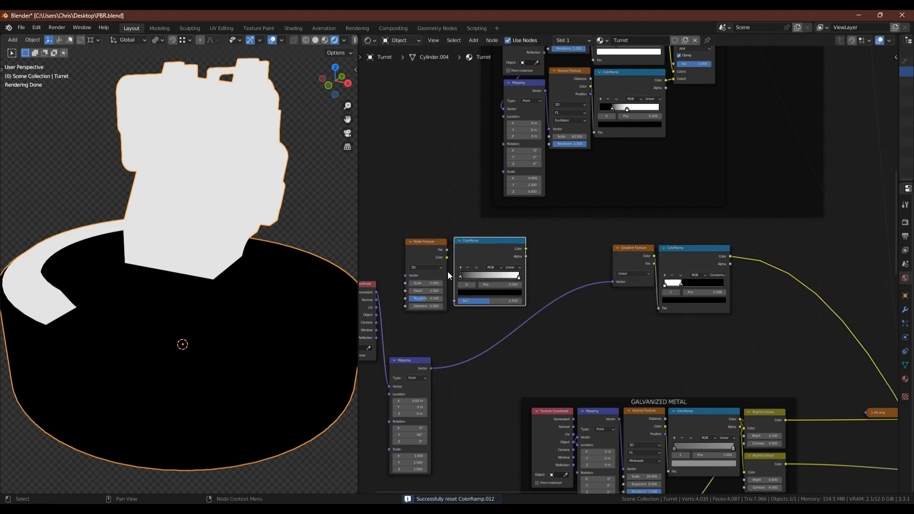
# Step: Connect the Texture Coordinate's Object output to the Noise Texture's Vector, and the noise Fac output to the new ColorRamp
pyautogui.click(433, 276)
pyautogui.moveTo(377, 316); pyautogui.dragTo(387, 309)
pyautogui.moveTo(406, 381); pyautogui.dragTo(403, 383)
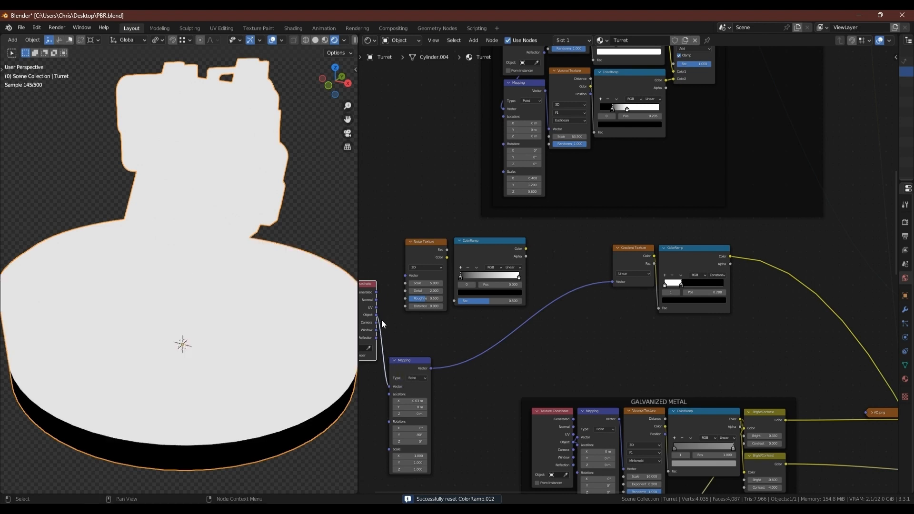
pyautogui.moveTo(377, 314); pyautogui.dragTo(405, 275)
pyautogui.moveTo(447, 250); pyautogui.dragTo(457, 300)
pyautogui.moveTo(490, 242); pyautogui.dragTo(494, 241)
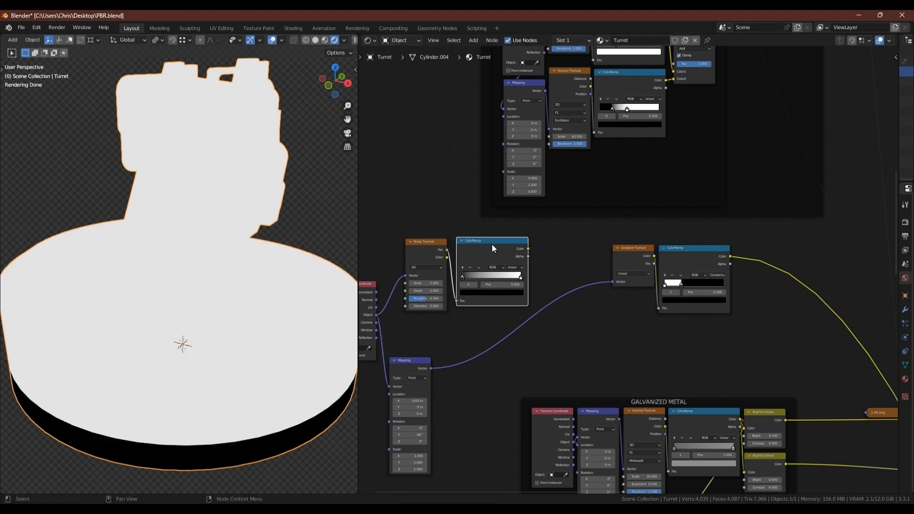
# Step: Preview the noise ColorRamp and set its black stop to 0.112 and its white stop to 0.522
pyautogui.keyDown('ctrl'); pyautogui.keyDown('shift'); pyautogui.click(496, 239); pyautogui.keyUp('shift'); pyautogui.keyUp('ctrl')
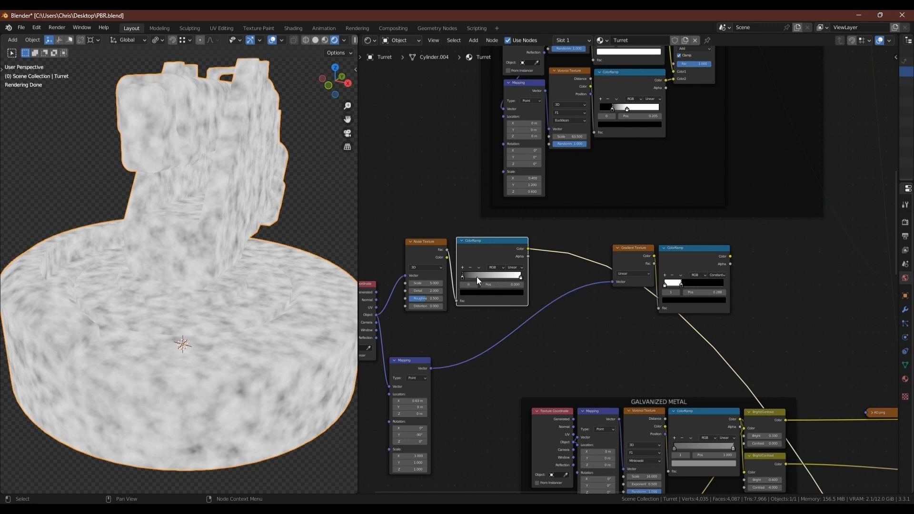
pyautogui.click(502, 285)
pyautogui.press('BackSpace')
pyautogui.write('.112')
pyautogui.press('Return')
pyautogui.click(521, 279)
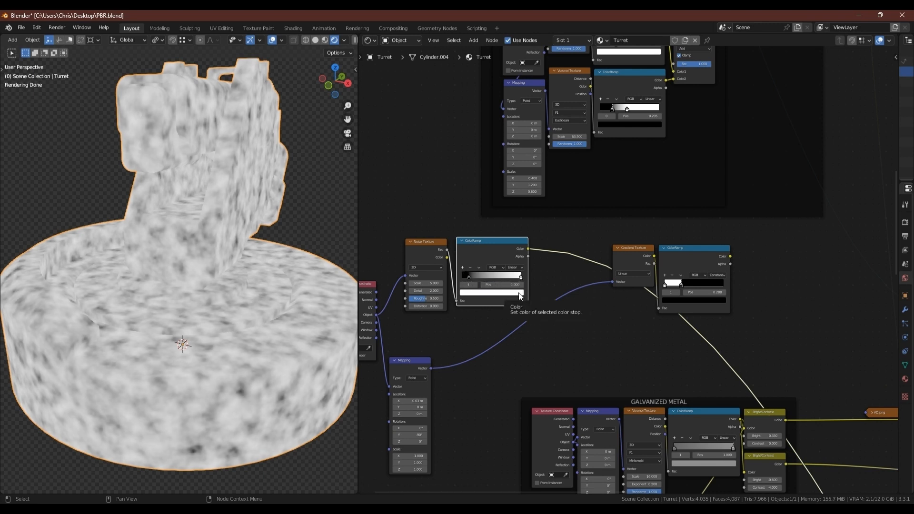
pyautogui.click(519, 292)
pyautogui.click(519, 285)
pyautogui.press('BackSpace')
pyautogui.press('Return')
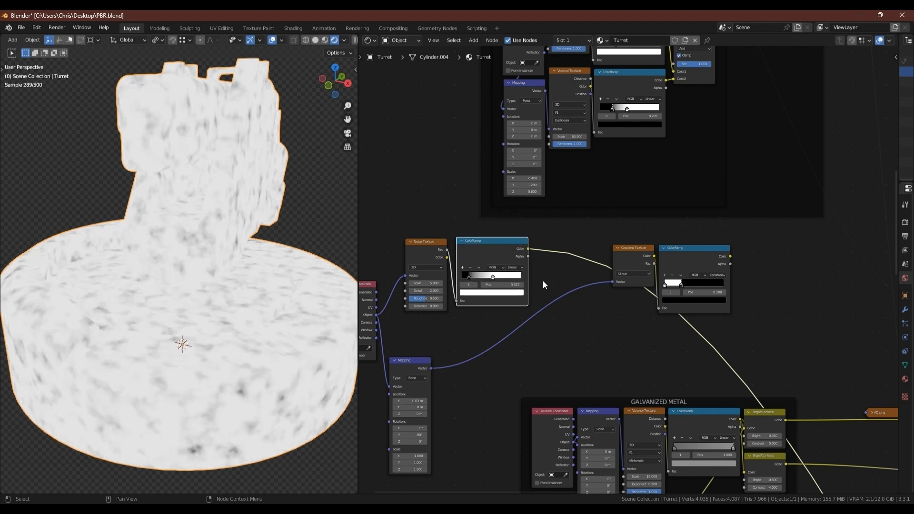
# Step: Set the Noise Texture's Detail to 15 and Roughness to about 0.761, and shift it with its ColorRamp to make room
pyautogui.moveTo(419, 291); pyautogui.dragTo(435, 303)
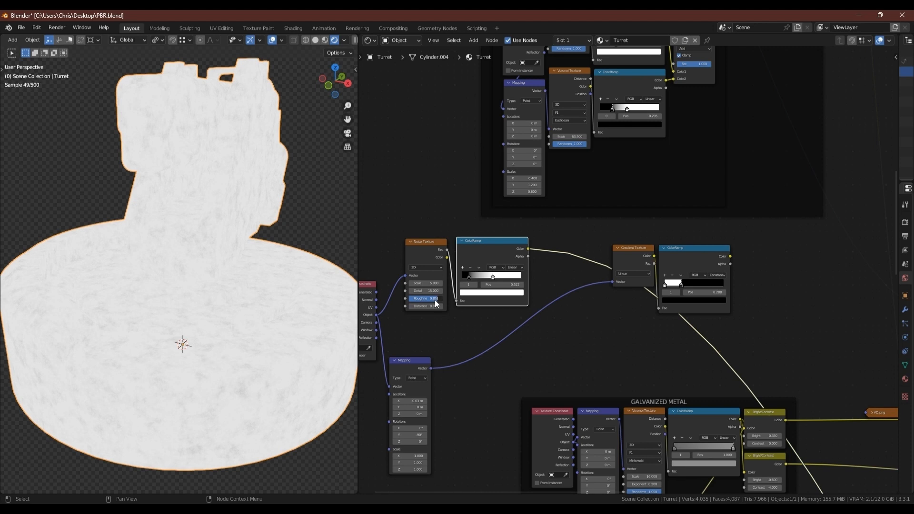
pyautogui.moveTo(430, 303); pyautogui.dragTo(433, 299)
pyautogui.click(417, 222)
pyautogui.moveTo(415, 222); pyautogui.dragTo(467, 241)
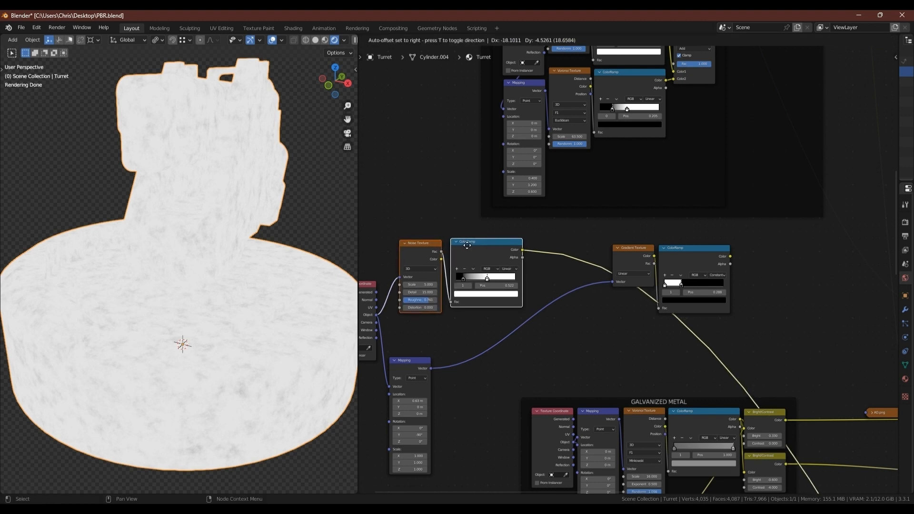
# Step: Insert a MixRGB node that blends the noise ColorRamp with the Mapping vector into the Gradient Texture, and preview the gradient ColorRamp
pyautogui.hotkey('shift', 'a')
pyautogui.moveTo(456, 246)
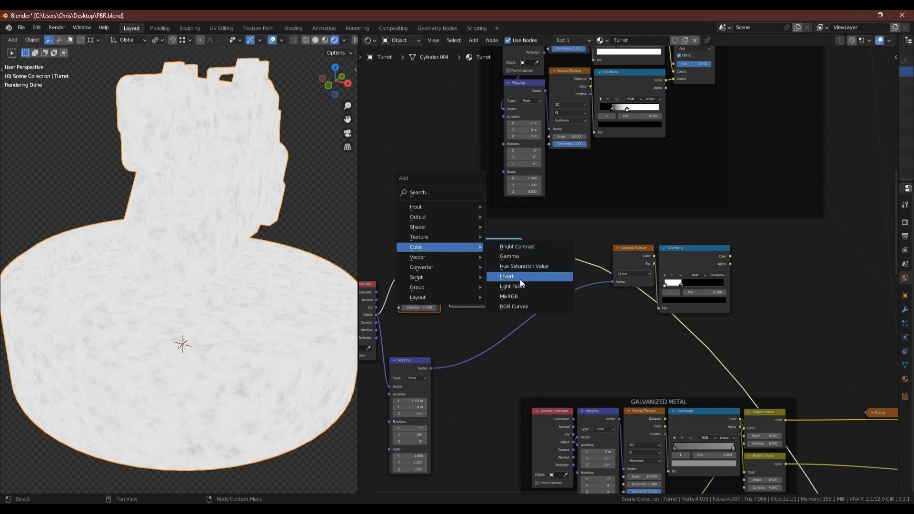
pyautogui.click(520, 297)
pyautogui.click(530, 236)
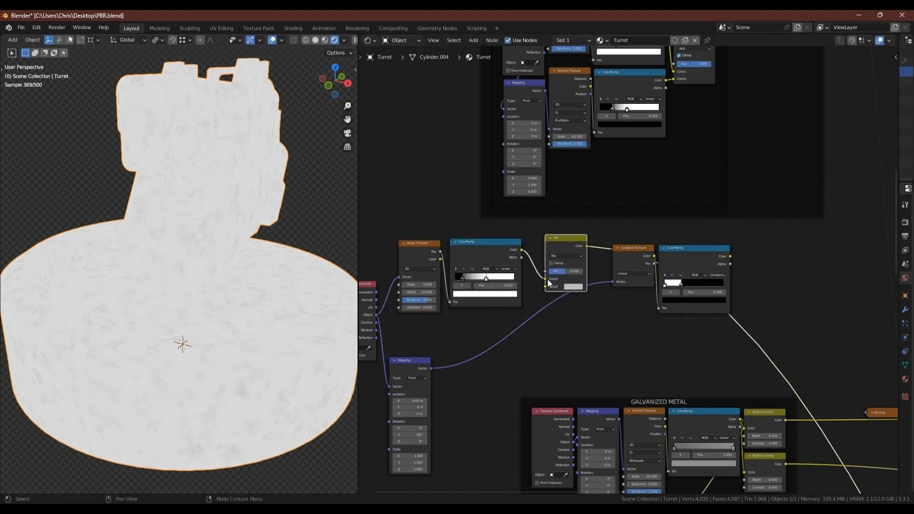
pyautogui.moveTo(431, 368); pyautogui.dragTo(545, 286)
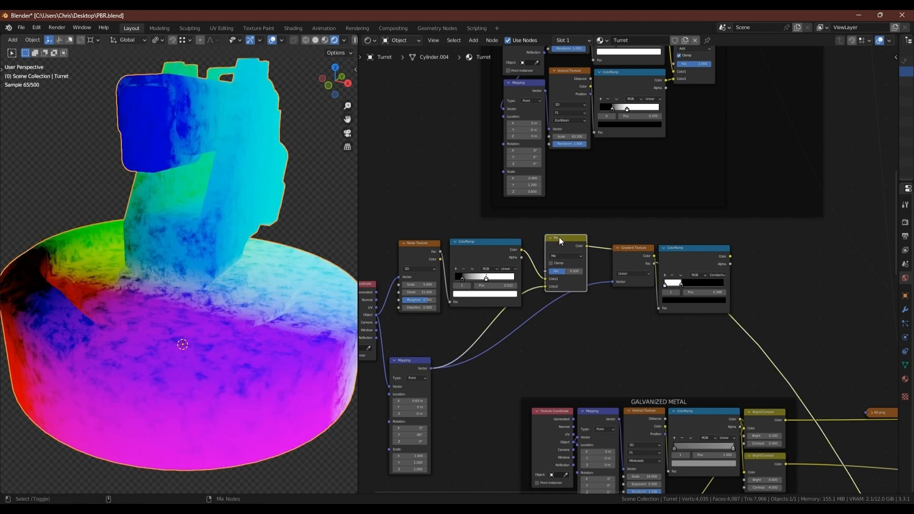
pyautogui.moveTo(587, 245); pyautogui.dragTo(614, 281)
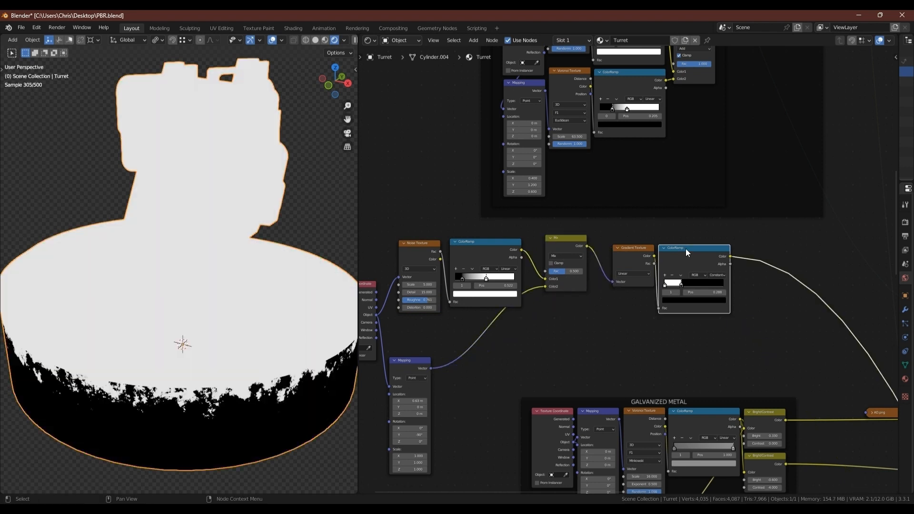
pyautogui.moveTo(685, 249); pyautogui.dragTo(696, 246)
# Step: Line up the gradient mask nodes in one compact row from Texture Coordinate to the final ColorRamp
pyautogui.moveTo(514, 256); pyautogui.dragTo(522, 239, button='middle')
pyautogui.moveTo(646, 230); pyautogui.dragTo(653, 230)
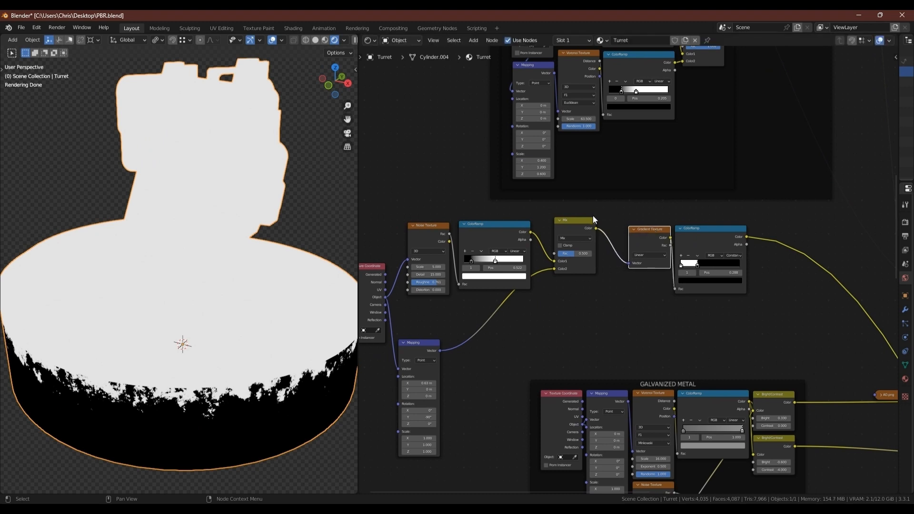
pyautogui.moveTo(584, 223); pyautogui.dragTo(612, 233)
pyautogui.moveTo(519, 224); pyautogui.dragTo(567, 230)
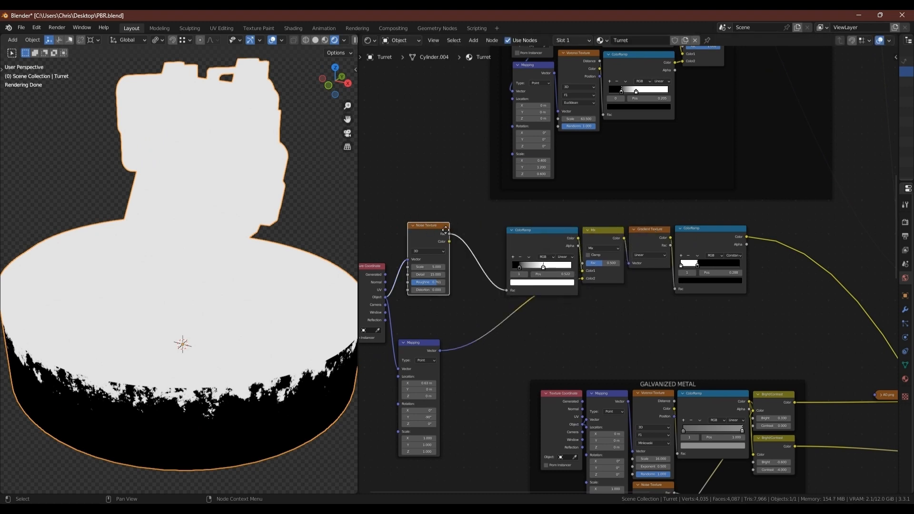
pyautogui.moveTo(432, 226); pyautogui.dragTo(484, 230)
pyautogui.moveTo(376, 265); pyautogui.dragTo(447, 230)
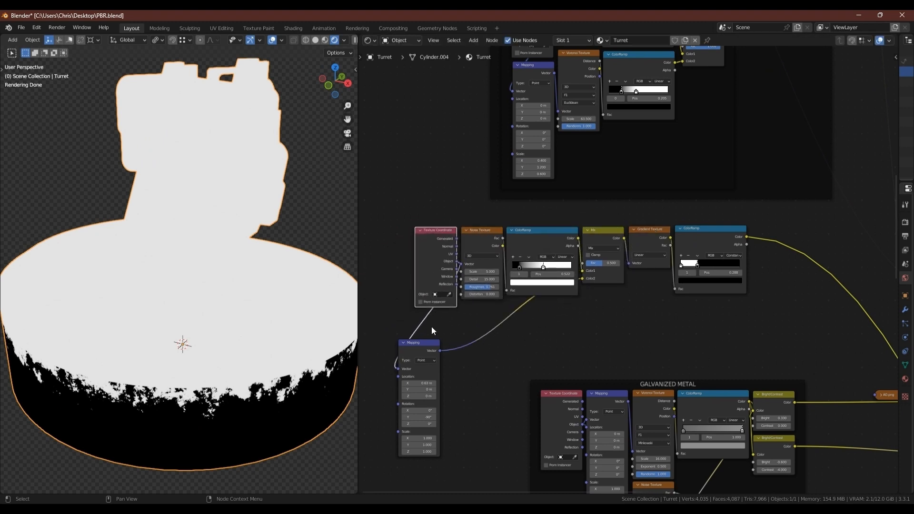
pyautogui.moveTo(429, 344); pyautogui.dragTo(445, 314)
pyautogui.moveTo(443, 232); pyautogui.dragTo(380, 238)
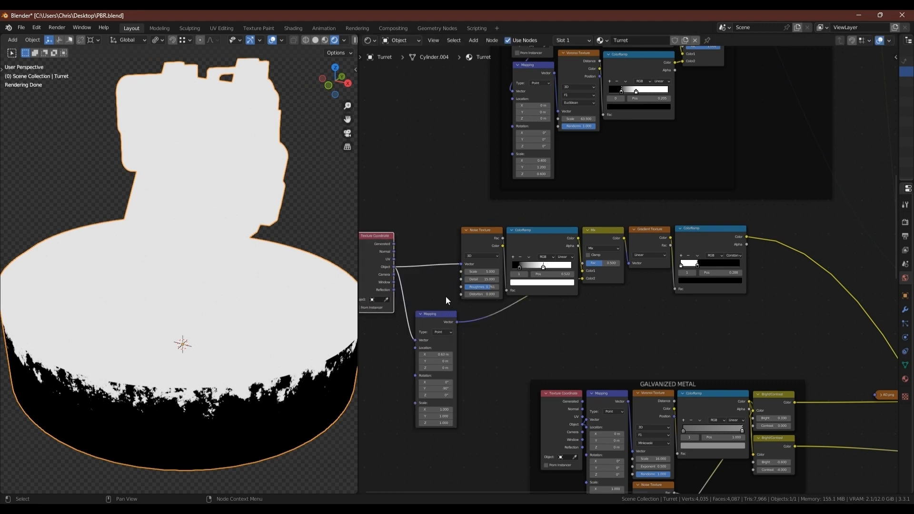
pyautogui.moveTo(443, 314); pyautogui.dragTo(443, 231)
pyautogui.moveTo(389, 237); pyautogui.dragTo(405, 232)
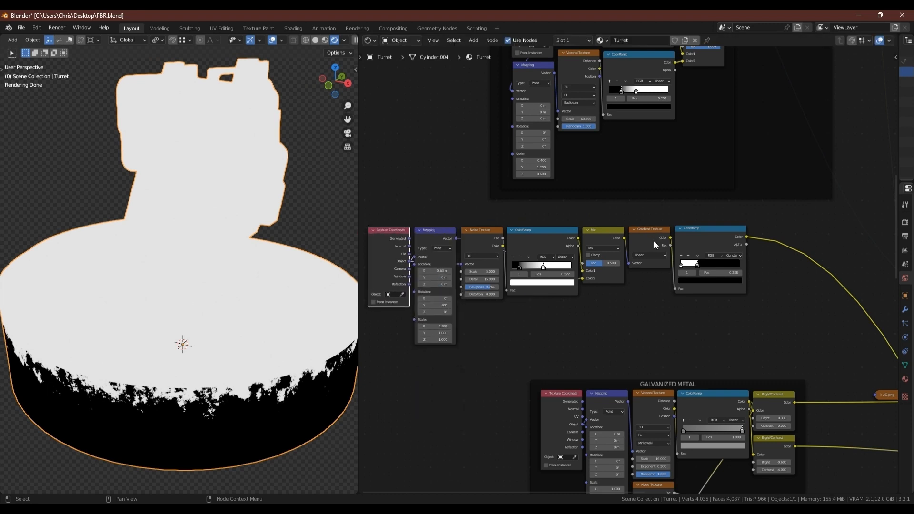
# Step: Duplicate the last mix node of the Edge Wear chain and insert the copy at the end of the mask output
pyautogui.moveTo(656, 245); pyautogui.dragTo(648, 376, button='middle')
pyautogui.scroll(-6, 657, 299)
pyautogui.moveTo(695, 226); pyautogui.dragTo(555, 458, button='middle')
pyautogui.scroll(-3, 580, 266)
pyautogui.scroll(3, 584, 180)
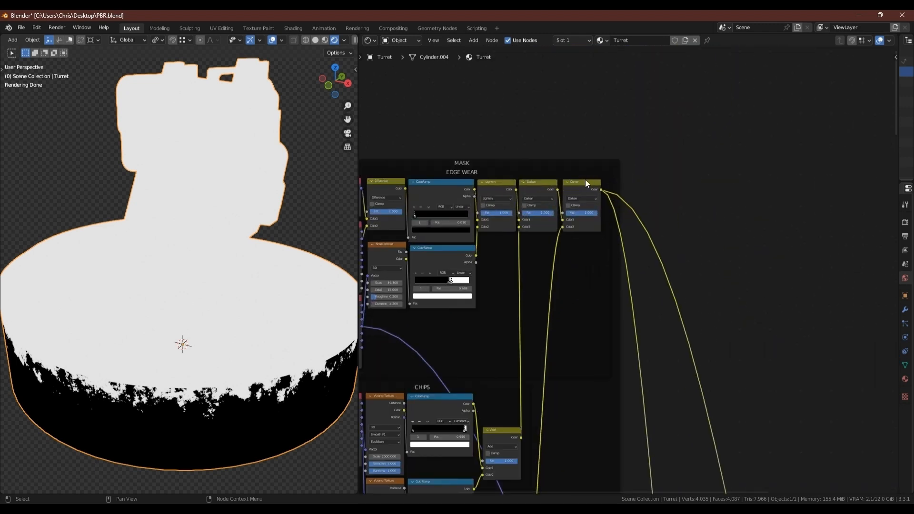
pyautogui.click(585, 181)
pyautogui.hotkey('shift', 'd')
pyautogui.click(627, 181)
pyautogui.moveTo(627, 181); pyautogui.dragTo(618, 182)
# Step: Preview the complete turret material through the last shader mix before the Material Output
pyautogui.scroll(-2, 593, 384)
pyautogui.moveTo(565, 453); pyautogui.dragTo(546, 282, button='middle')
pyautogui.moveTo(526, 374); pyautogui.dragTo(518, 454, button='middle')
pyautogui.moveTo(516, 450); pyautogui.dragTo(660, 413)
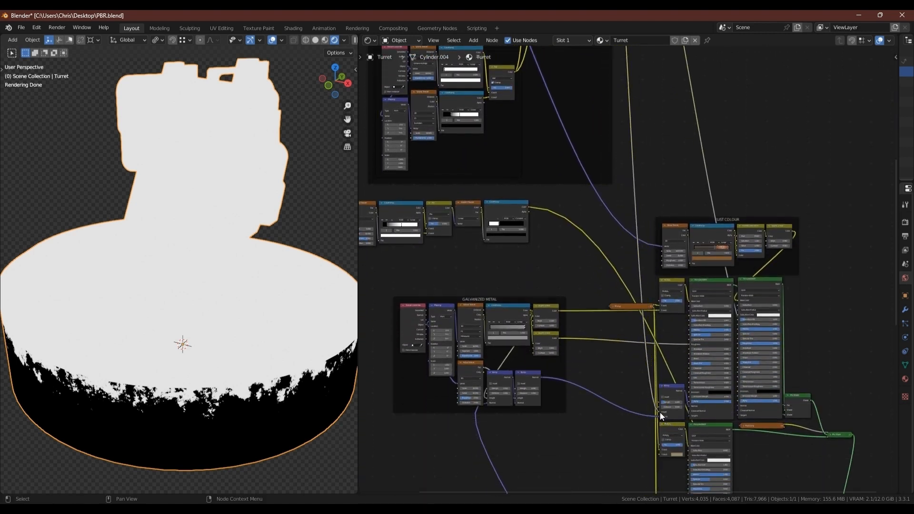
pyautogui.scroll(-4, 733, 434)
pyautogui.moveTo(736, 435); pyautogui.dragTo(653, 166, button='middle')
pyautogui.keyDown('ctrl'); pyautogui.keyDown('shift'); pyautogui.click(720, 369); pyautogui.keyUp('shift'); pyautogui.keyUp('ctrl')
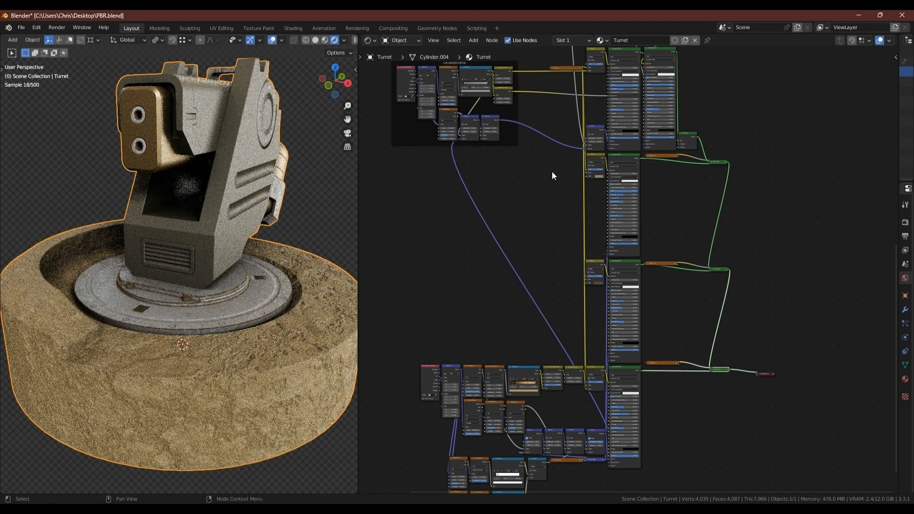
# Step: Connect the gradient mask's final ColorRamp to the second colour input of the newly added mask mix node
pyautogui.moveTo(481, 112); pyautogui.dragTo(601, 414, button='middle')
pyautogui.scroll(7, 473, 314)
pyautogui.scroll(-6, 481, 326)
pyautogui.moveTo(644, 239); pyautogui.dragTo(591, 303, button='middle')
pyautogui.scroll(-2, 609, 328)
pyautogui.scroll(2, 585, 261)
pyautogui.scroll(2, 591, 303)
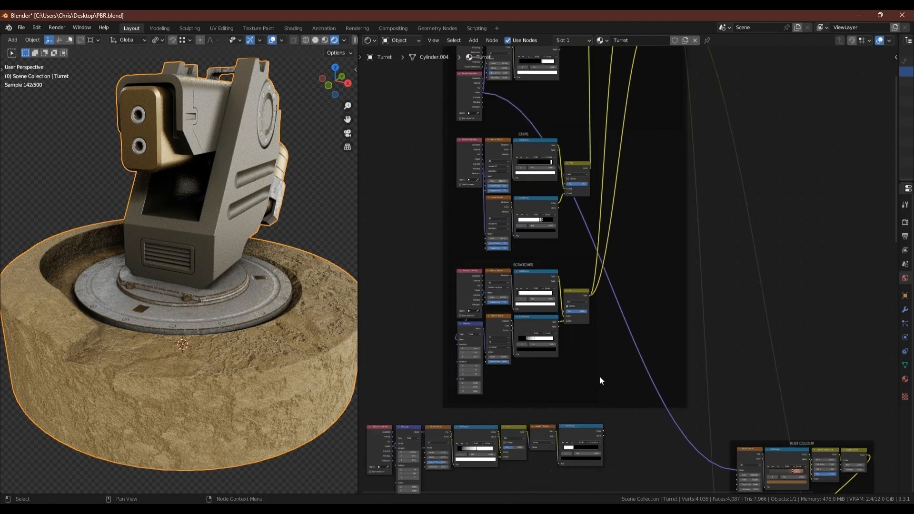
pyautogui.scroll(-1, 599, 377)
pyautogui.moveTo(604, 422); pyautogui.dragTo(642, 76)
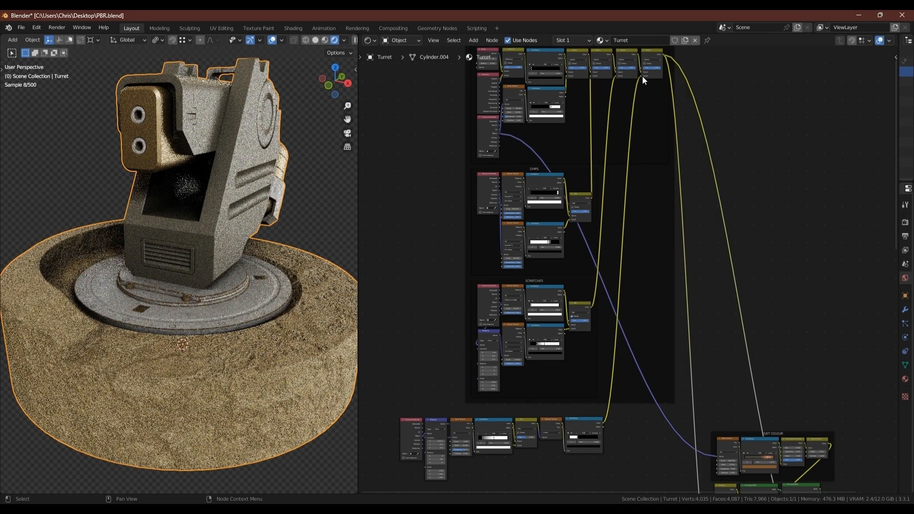
# Step: Set the gradient Mapping node's X location to 0.45 m
pyautogui.scroll(6, 501, 348)
pyautogui.scroll(1, 504, 362)
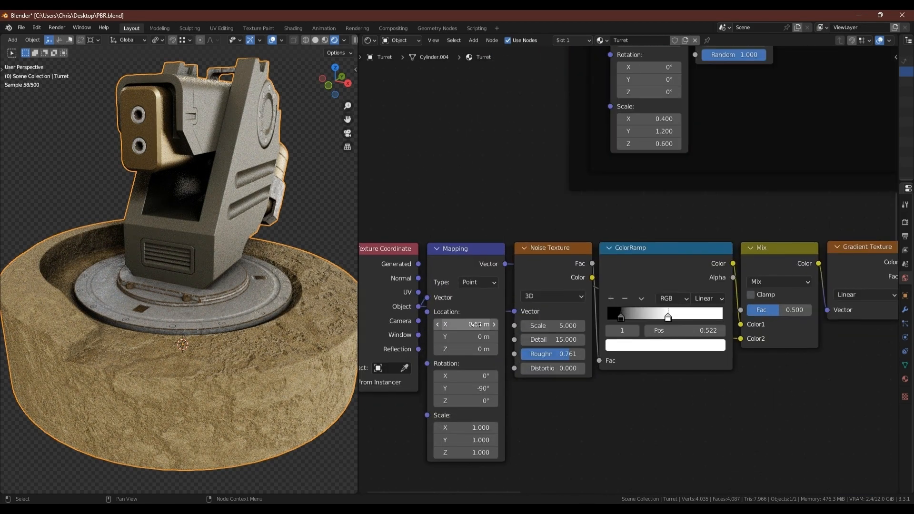
pyautogui.click(478, 323)
pyautogui.press('BackSpace')
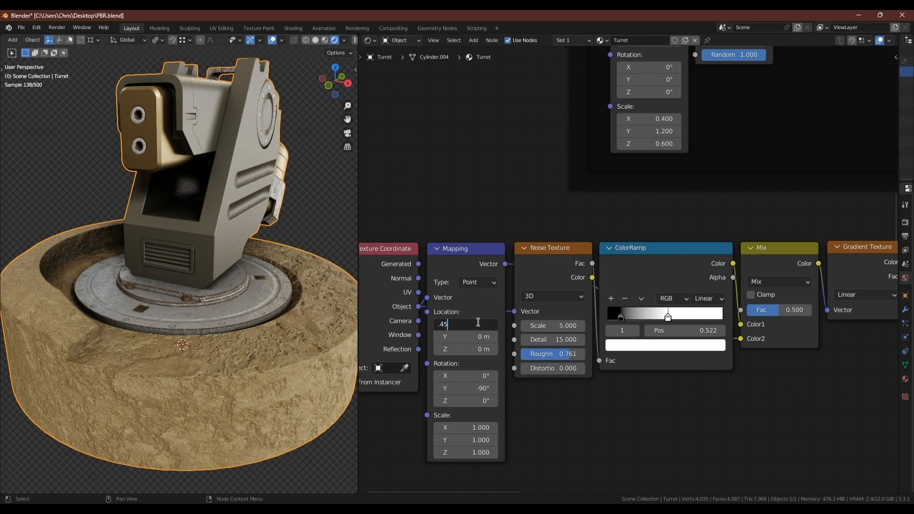
pyautogui.write('.45')
pyautogui.press('Return')
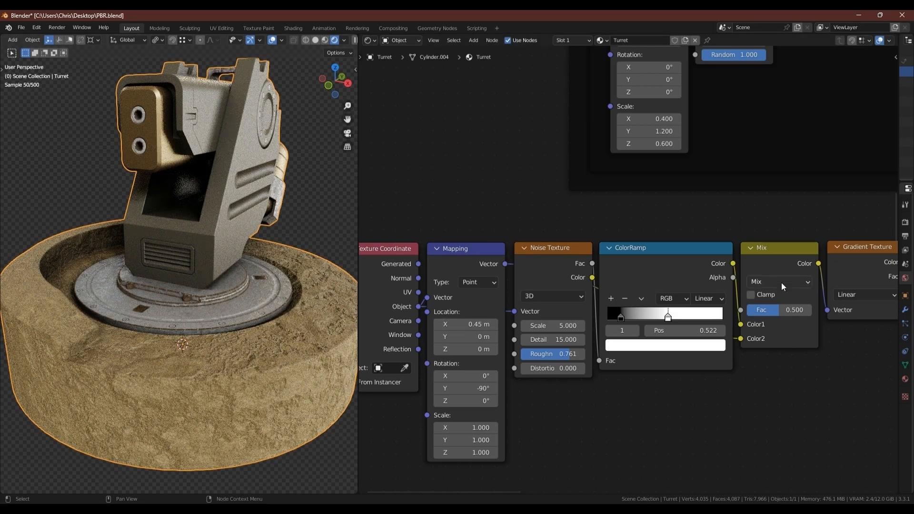
# Step: Change the gradient mask's Mix node to Add with a factor of 1.000 and check the rust on the turret base
pyautogui.click(782, 282)
pyautogui.click(776, 167)
pyautogui.moveTo(768, 313); pyautogui.dragTo(831, 313)
pyautogui.scroll(6, 204, 333)
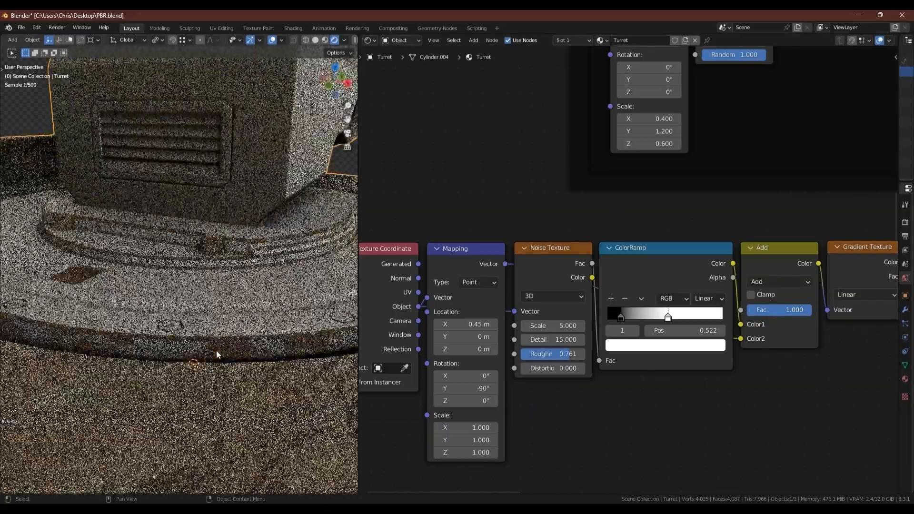
pyautogui.scroll(3, 216, 352)
pyautogui.scroll(-3, 235, 351)
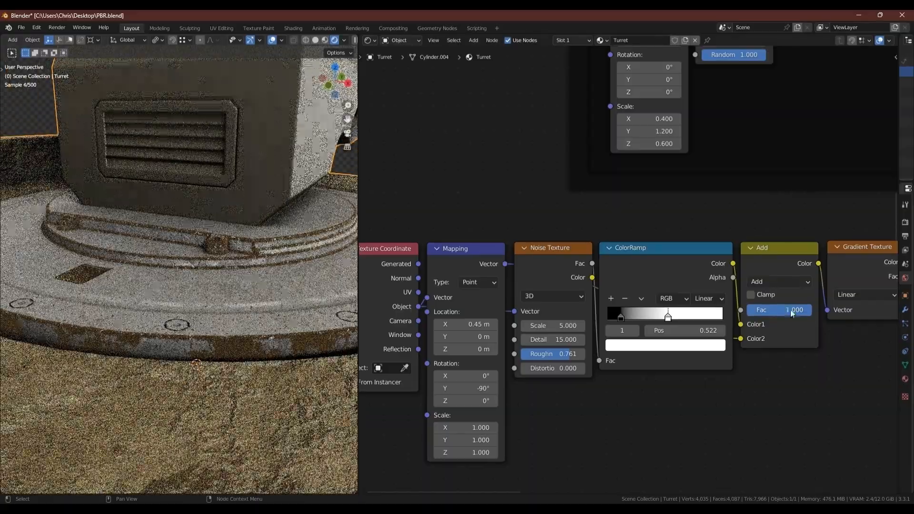
pyautogui.moveTo(790, 311); pyautogui.dragTo(790, 311)
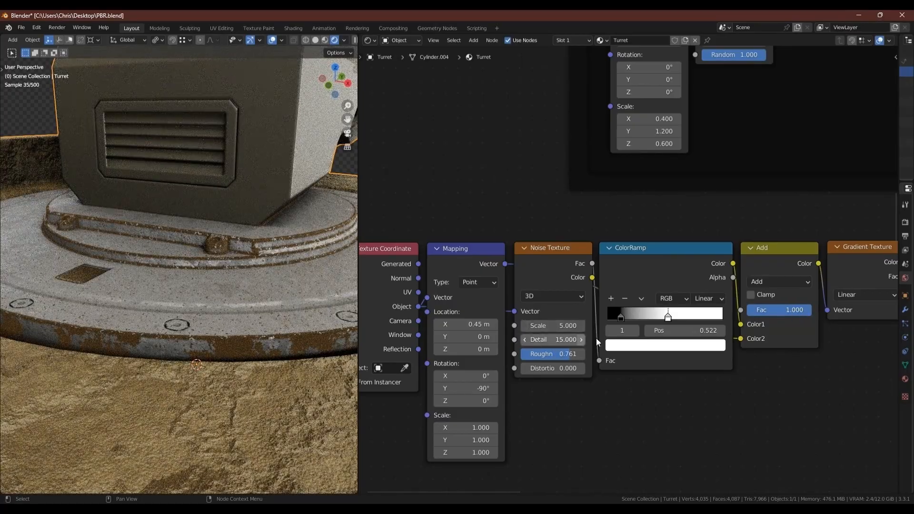
# Step: Try moving the noise ColorRamp's black stop to 0.000
pyautogui.moveTo(668, 318); pyautogui.dragTo(599, 313)
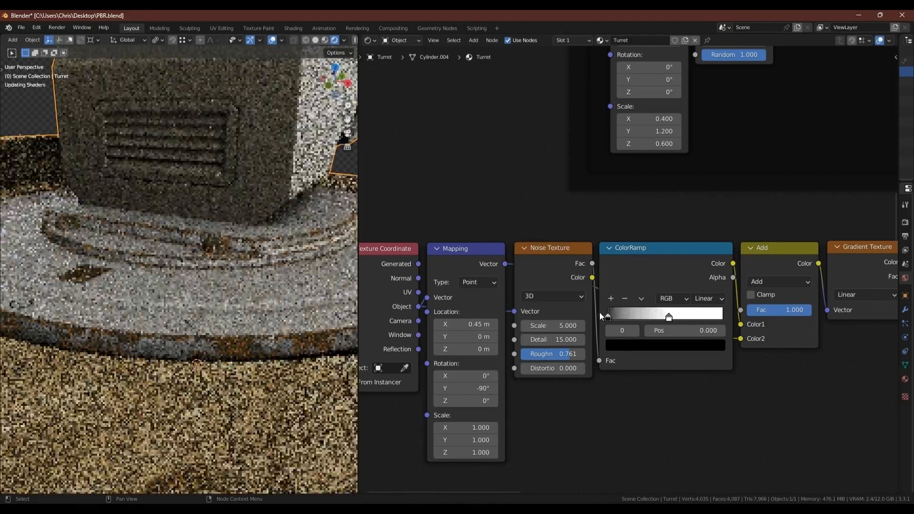
pyautogui.scroll(-2, 621, 333)
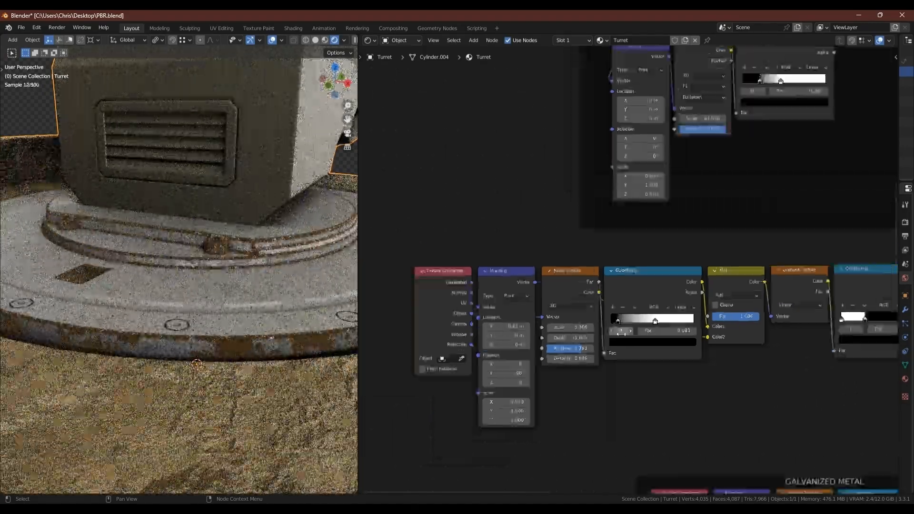
pyautogui.click(630, 331)
# Step: Examine the rust, chips and edge wear on the turret's base ring and upper metal housing from several angles
pyautogui.scroll(-3, 276, 262)
pyautogui.keyDown('shift'); pyautogui.moveTo(276, 256); pyautogui.dragTo(219, 273, button='middle'); pyautogui.keyUp('shift')
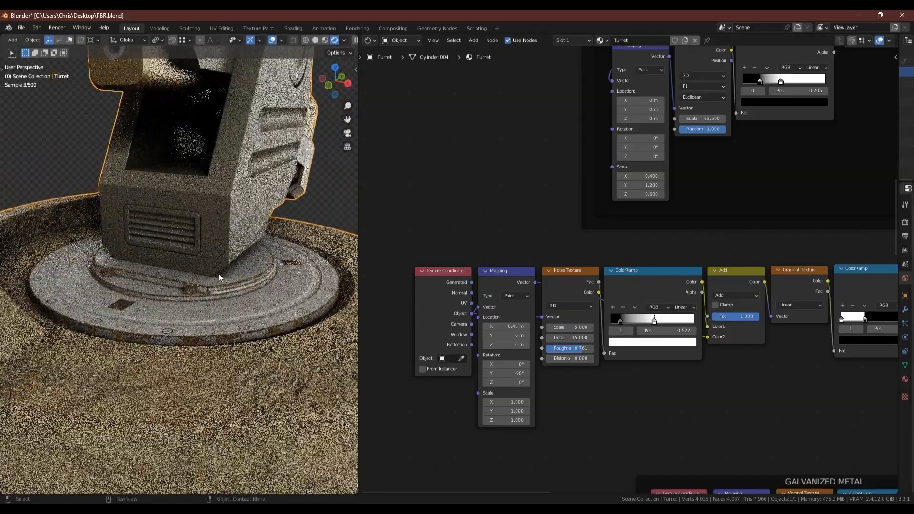
pyautogui.scroll(5, 195, 295)
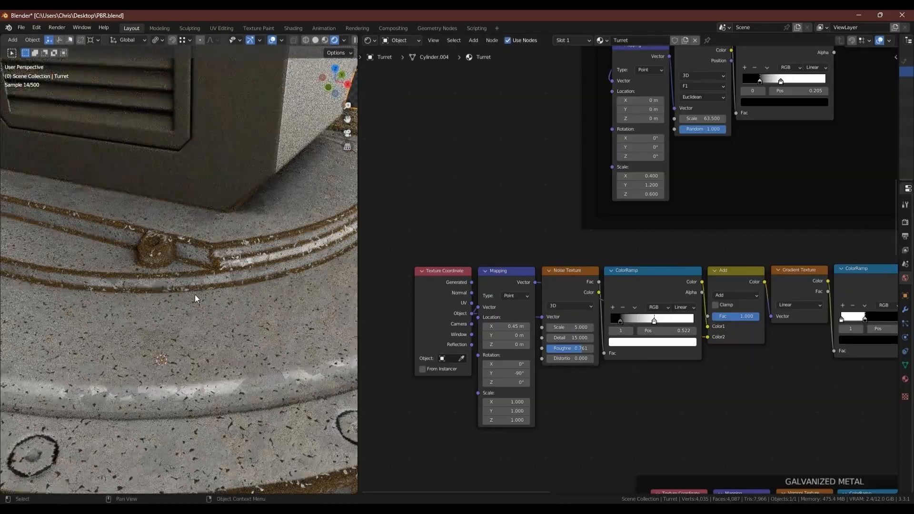
pyautogui.scroll(-6, 197, 293)
pyautogui.moveTo(255, 289); pyautogui.dragTo(105, 195, button='middle')
pyautogui.scroll(3, 172, 155)
pyautogui.scroll(-3, 190, 153)
pyautogui.scroll(5, 176, 239)
pyautogui.moveTo(206, 272); pyautogui.dragTo(133, 145, button='middle')
pyautogui.scroll(-4, 193, 304)
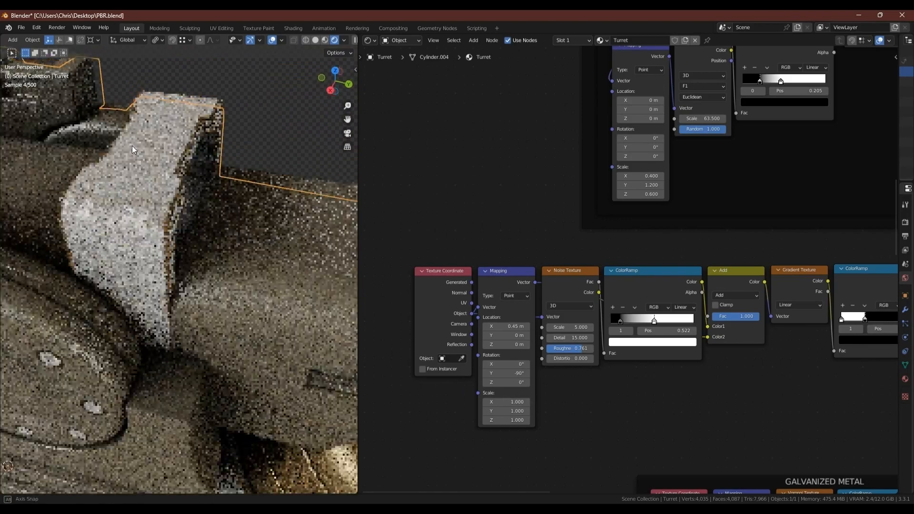
pyautogui.scroll(4, 105, 194)
pyautogui.scroll(-4, 105, 194)
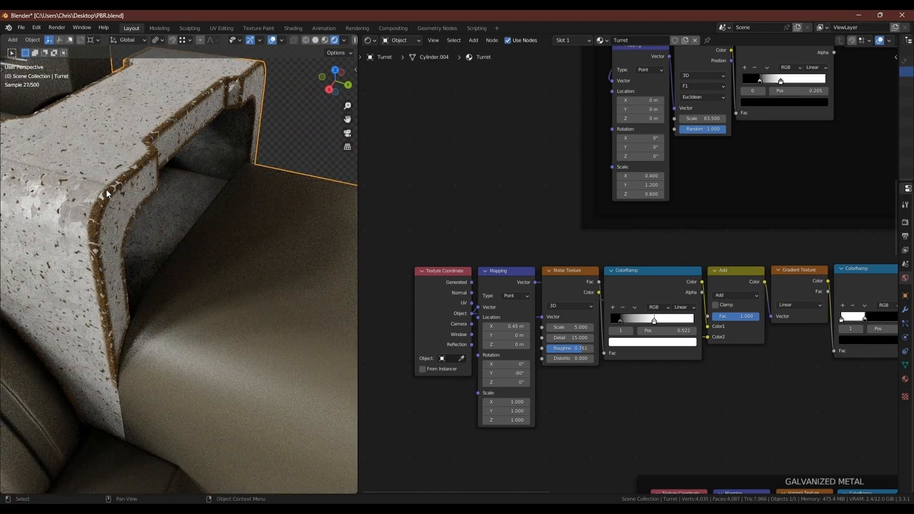
pyautogui.scroll(-10, 456, 187)
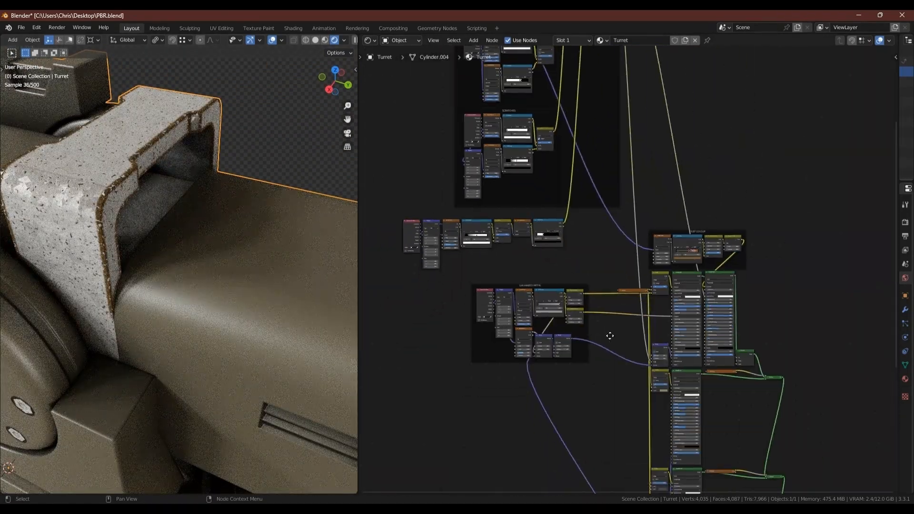
# Step: Save the file and add an empty Frame node beside the gradient mask's node row
pyautogui.hotkey('ctrl', 's')
pyautogui.moveTo(441, 150); pyautogui.dragTo(565, 314, button='middle')
pyautogui.scroll(4, 440, 291)
pyautogui.hotkey('shift', 'a')
pyautogui.write('fra')
pyautogui.press('Return')
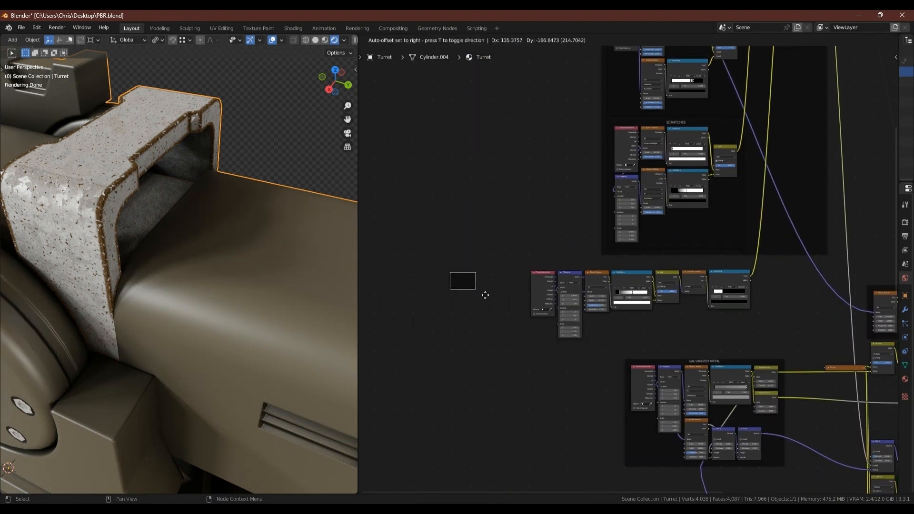
pyautogui.click(495, 304)
# Step: Enclose the gradient mask's node row in the new frame, position it below the scratches group, and label it DIRT
pyautogui.moveTo(510, 251); pyautogui.dragTo(729, 312)
pyautogui.moveTo(545, 274); pyautogui.dragTo(469, 289)
pyautogui.moveTo(584, 259); pyautogui.dragTo(566, 288, button='middle')
pyautogui.hotkey('ctrl', 'z')
pyautogui.moveTo(504, 368); pyautogui.dragTo(708, 284)
pyautogui.moveTo(646, 302)
pyautogui.mouseDown()
pyautogui.moveTo(577, 300)
pyautogui.moveTo(491, 333)
pyautogui.moveTo(650, 272)
pyautogui.moveTo(611, 299)
pyautogui.moveTo(619, 312)
pyautogui.moveTo(629, 309)
pyautogui.mouseUp()
pyautogui.press('n')
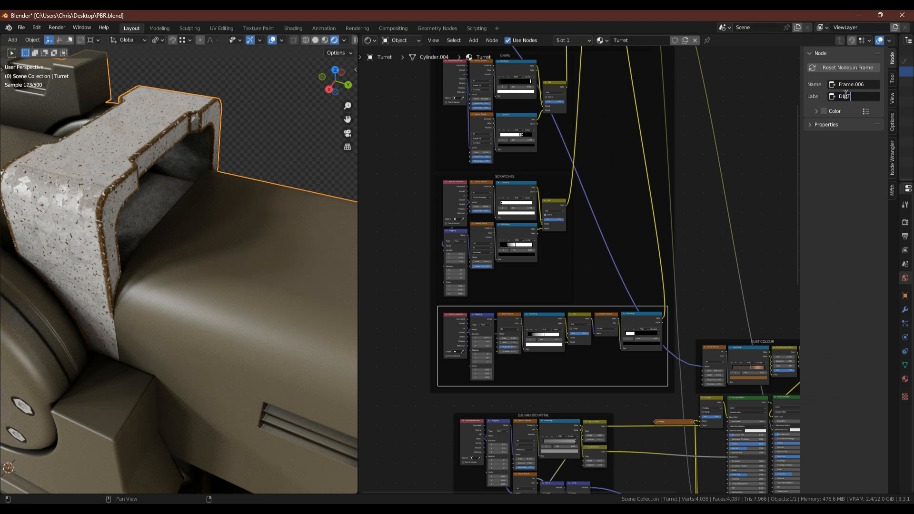
pyautogui.press('n')
# Step: Examine the chips, scratches and dirt frames and their links to the rust colour and shader nodes
pyautogui.scroll(3, 752, 289)
pyautogui.moveTo(753, 288); pyautogui.dragTo(689, 281, button='middle')
pyautogui.moveTo(558, 95); pyautogui.dragTo(628, 331, button='middle')
pyautogui.moveTo(556, 126); pyautogui.dragTo(555, 181, button='middle')
pyautogui.moveTo(555, 284); pyautogui.dragTo(552, 142, button='middle')
pyautogui.scroll(-3, 562, 167)
pyautogui.moveTo(612, 295); pyautogui.dragTo(512, 140, button='middle')
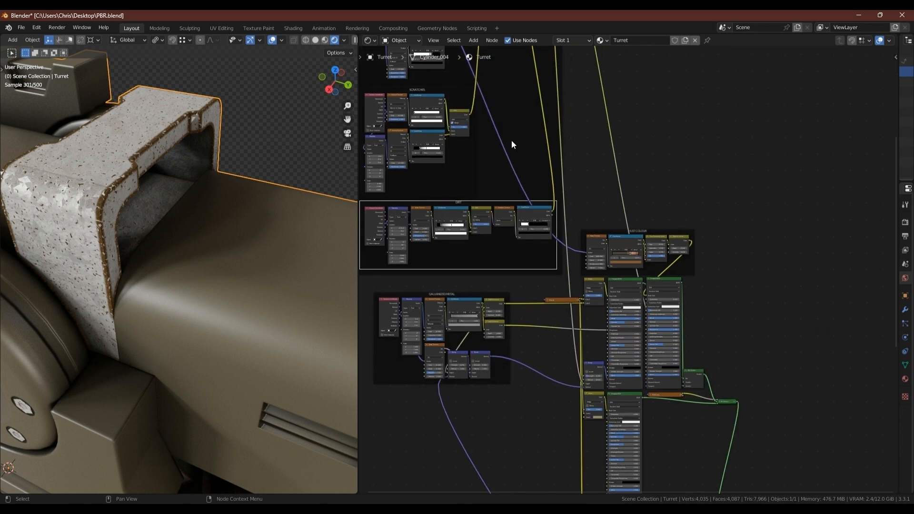
pyautogui.scroll(-1, 543, 205)
pyautogui.moveTo(546, 273); pyautogui.dragTo(564, 264, button='middle')
pyautogui.moveTo(516, 140); pyautogui.dragTo(620, 274, button='middle')
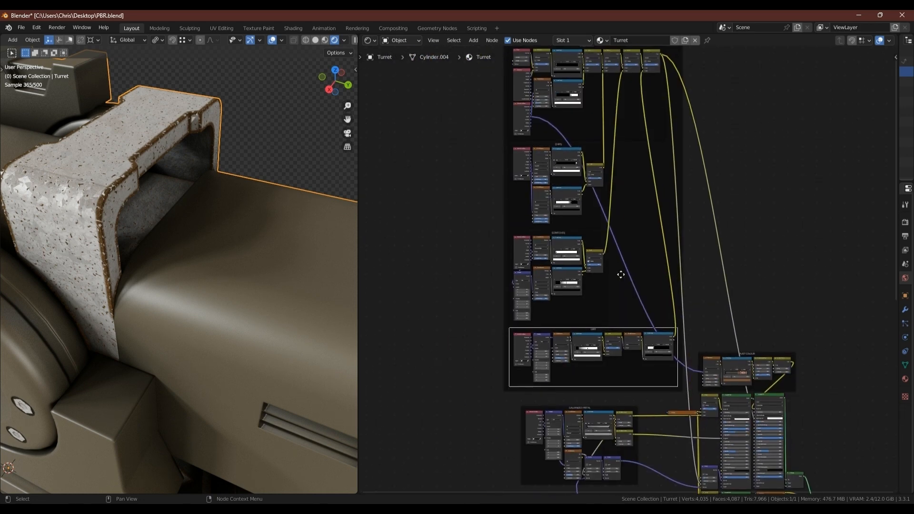
pyautogui.scroll(-1, 576, 286)
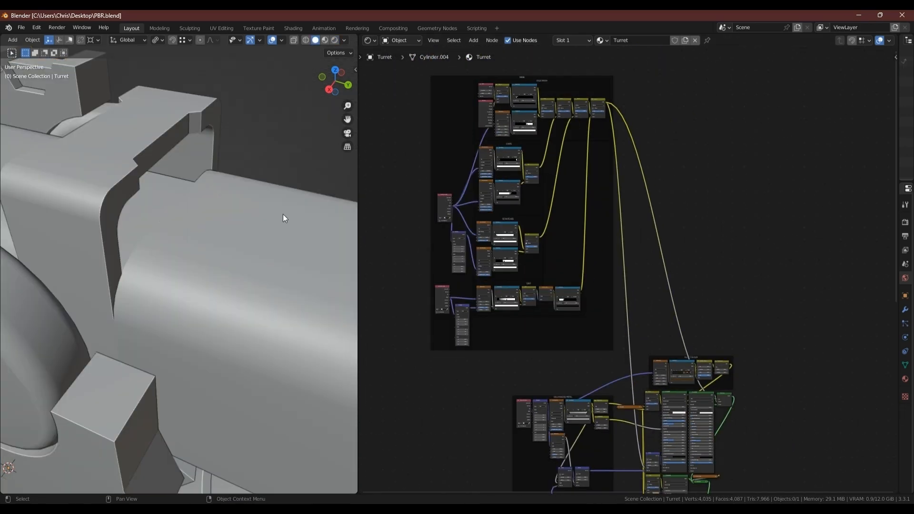
# Step: Switch the viewport to rendered shading and frame the turret's base ring
pyautogui.scroll(-3, 201, 302)
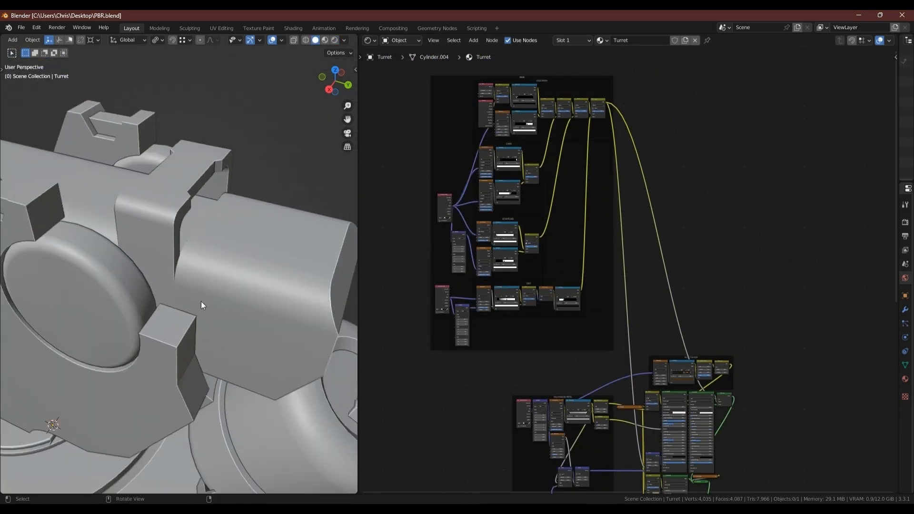
pyautogui.scroll(-2, 220, 305)
pyautogui.scroll(-2, 158, 279)
pyautogui.moveTo(159, 278)
pyautogui.mouseDown(button='middle')
pyautogui.moveTo(227, 287)
pyautogui.moveTo(230, 308)
pyautogui.moveTo(204, 295)
pyautogui.moveTo(202, 305)
pyautogui.mouseUp(button='middle')
pyautogui.click(336, 40)
pyautogui.scroll(5, 162, 336)
pyautogui.scroll(4, 496, 231)
pyautogui.scroll(6, 506, 262)
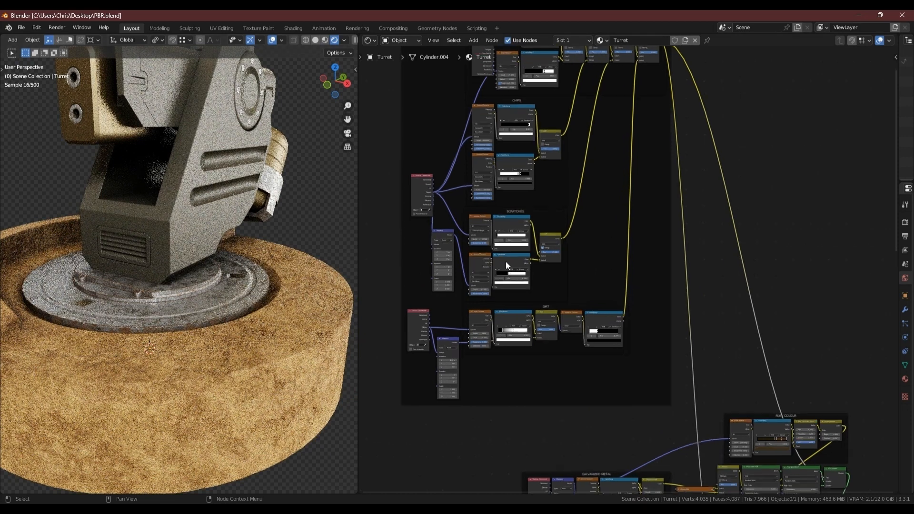
# Step: Duplicate the dirt mask nodes, from Texture Coordinate to the last ColorRamp, and place the copies below the mask frame
pyautogui.moveTo(505, 262); pyautogui.dragTo(541, 162, button='middle')
pyautogui.click(384, 246)
pyautogui.keyDown('shift'); pyautogui.click(430, 304); pyautogui.keyUp('shift')
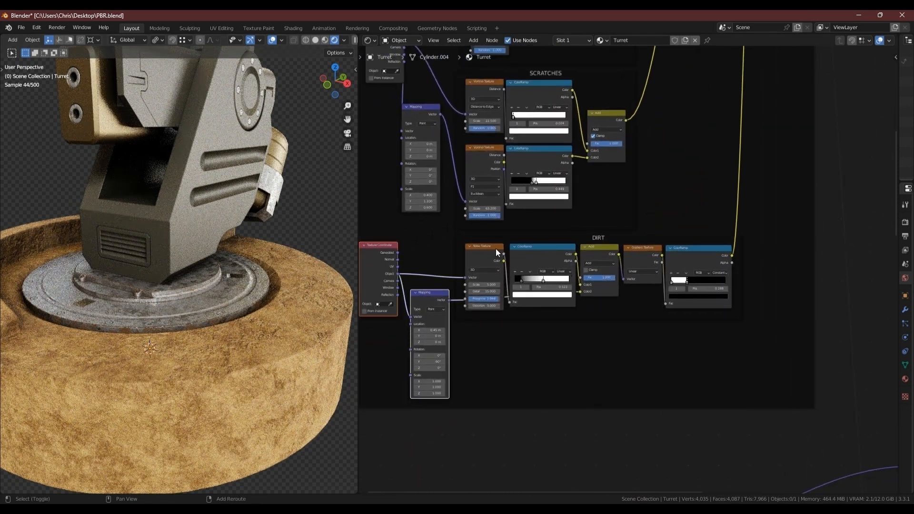
pyautogui.keyDown('shift'); pyautogui.click(603, 251); pyautogui.keyUp('shift')
pyautogui.keyDown('shift'); pyautogui.click(642, 248); pyautogui.keyUp('shift')
pyautogui.keyDown('shift'); pyautogui.click(676, 248); pyautogui.keyUp('shift')
pyautogui.scroll(-4, 508, 298)
pyautogui.moveTo(527, 298); pyautogui.dragTo(550, 248, button='middle')
pyautogui.hotkey('shift', 'd')
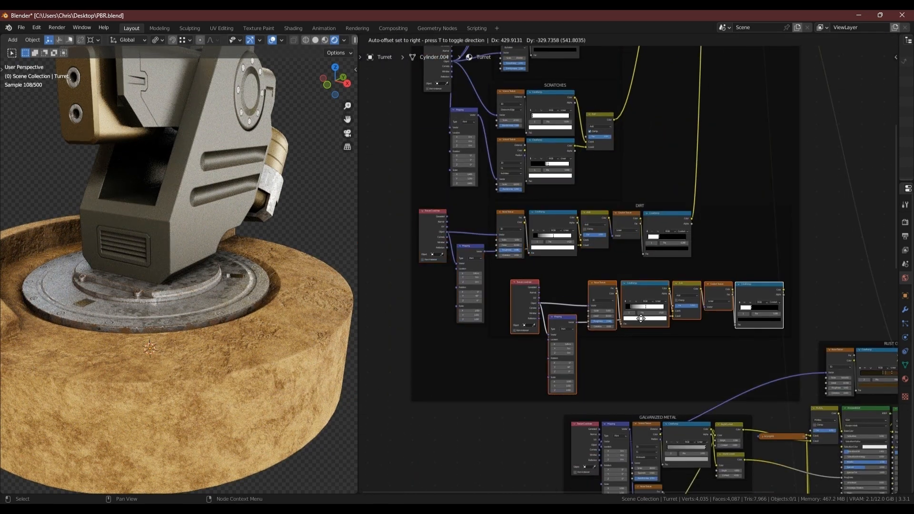
pyautogui.click(517, 365)
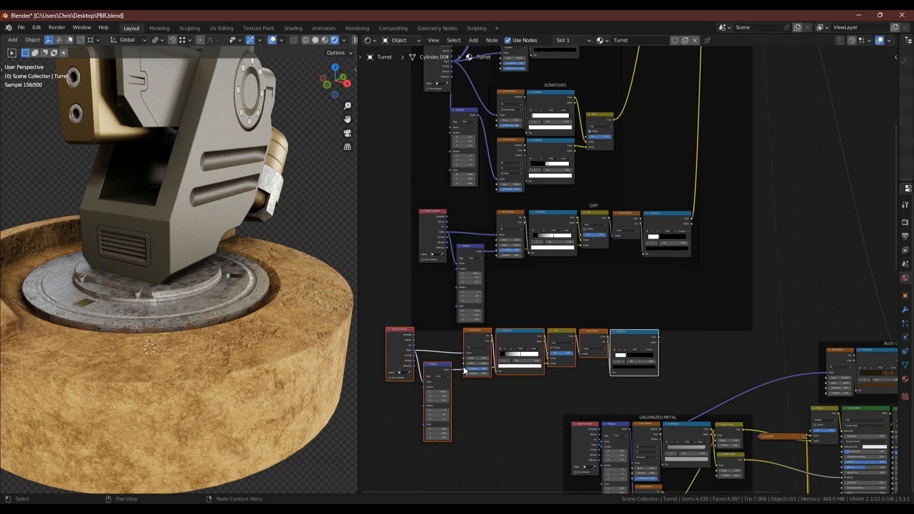
# Step: Move the duplicated dirt mask nodes directly above the outer base's texture nodes and tidy the Texture Coordinate and Mapping nodes
pyautogui.scroll(-4, 466, 368)
pyautogui.moveTo(477, 335); pyautogui.dragTo(503, 234, button='middle')
pyautogui.press('g')
pyautogui.click(463, 359)
pyautogui.moveTo(534, 410); pyautogui.dragTo(500, 201, button='middle')
pyautogui.scroll(-7, 500, 202)
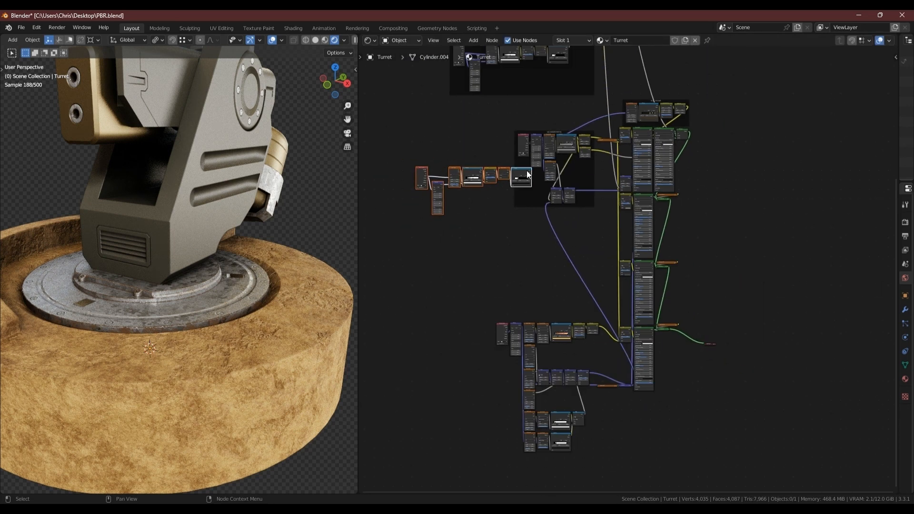
pyautogui.moveTo(488, 169); pyautogui.dragTo(525, 303)
pyautogui.scroll(4, 543, 320)
pyautogui.moveTo(465, 286); pyautogui.dragTo(516, 286, button='middle')
pyautogui.moveTo(485, 256); pyautogui.dragTo(502, 264)
pyautogui.click(423, 299)
pyautogui.moveTo(441, 306); pyautogui.dragTo(452, 264)
pyautogui.moveTo(398, 269); pyautogui.dragTo(430, 268)
# Step: Insert a MixRGB node between the outer base's Bright/Contrast and Multiply nodes
pyautogui.moveTo(536, 434); pyautogui.dragTo(435, 389, button='middle')
pyautogui.moveTo(646, 283); pyautogui.dragTo(597, 294, button='middle')
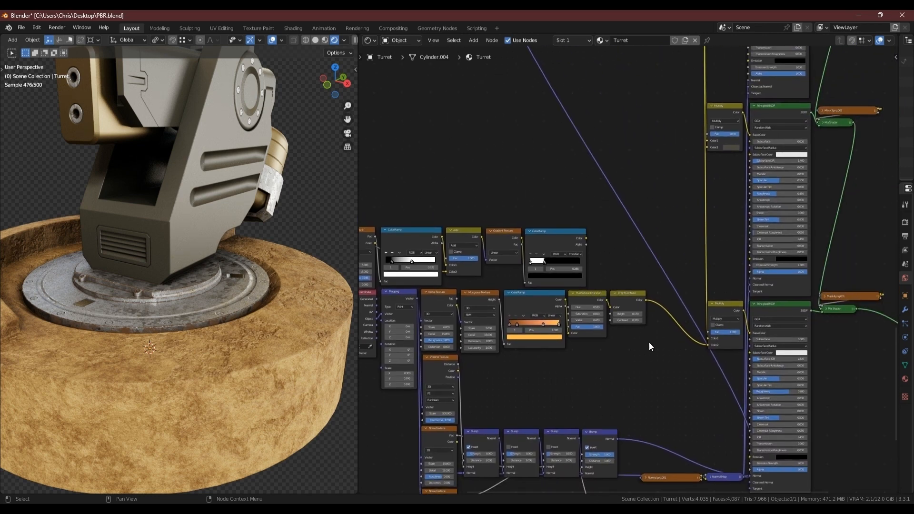
pyautogui.hotkey('shift', 'a')
pyautogui.click(638, 300)
pyautogui.write('mix')
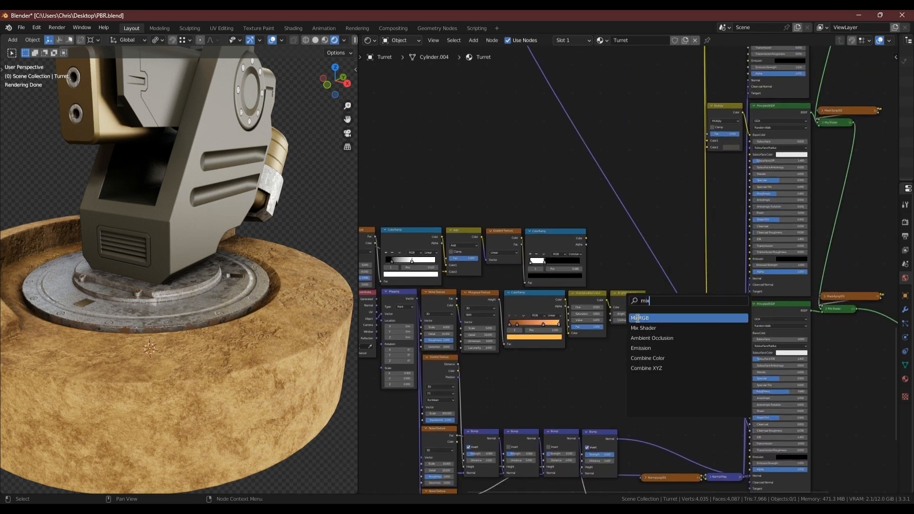
pyautogui.click(638, 318)
pyautogui.click(650, 320)
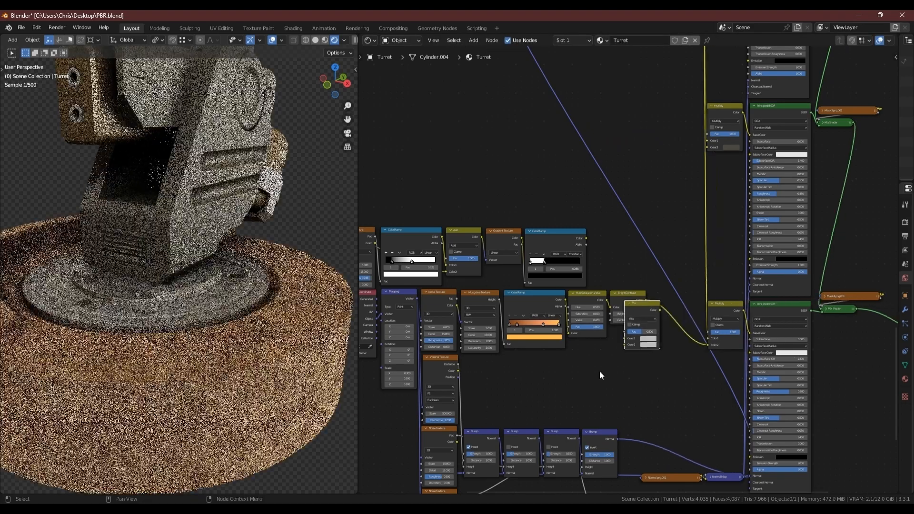
# Step: Shift the outer base's texture nodes away from the shader and center the Mix node in the gap
pyautogui.scroll(-3, 599, 371)
pyautogui.moveTo(599, 371); pyautogui.dragTo(617, 298, button='middle')
pyautogui.scroll(-4, 480, 256)
pyautogui.moveTo(394, 147); pyautogui.dragTo(629, 444)
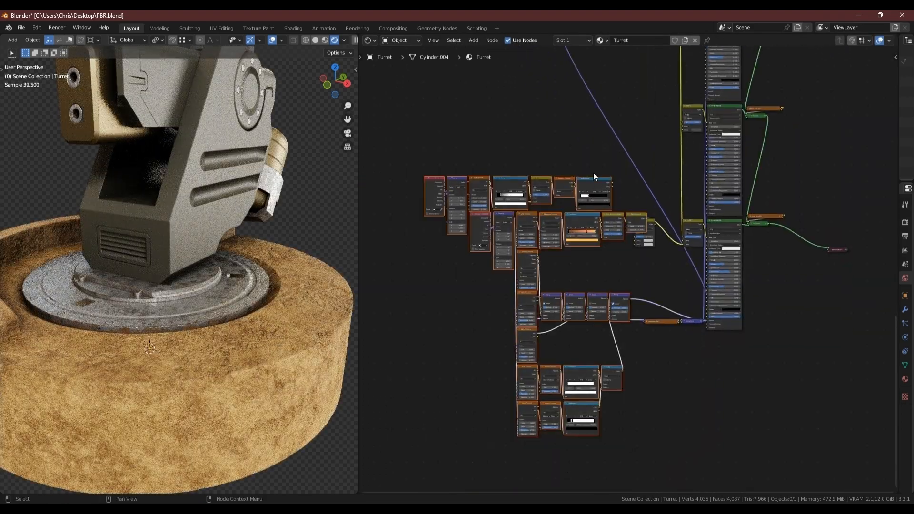
pyautogui.moveTo(594, 178); pyautogui.dragTo(529, 182)
pyautogui.moveTo(645, 220); pyautogui.dragTo(608, 216)
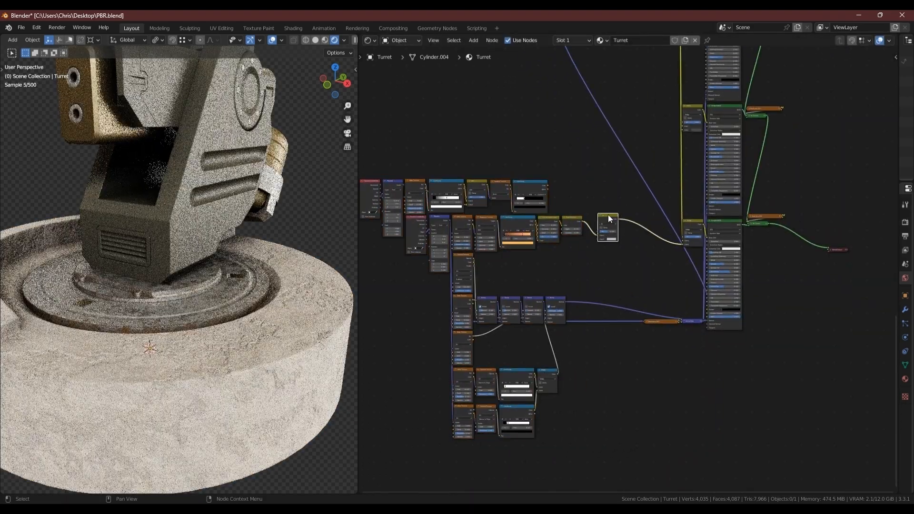
# Step: Connect the copied dirt mask's last ColorRamp color to the Mix node's factor and set its blend mode to Darken
pyautogui.scroll(3, 607, 214)
pyautogui.moveTo(536, 172); pyautogui.dragTo(666, 256)
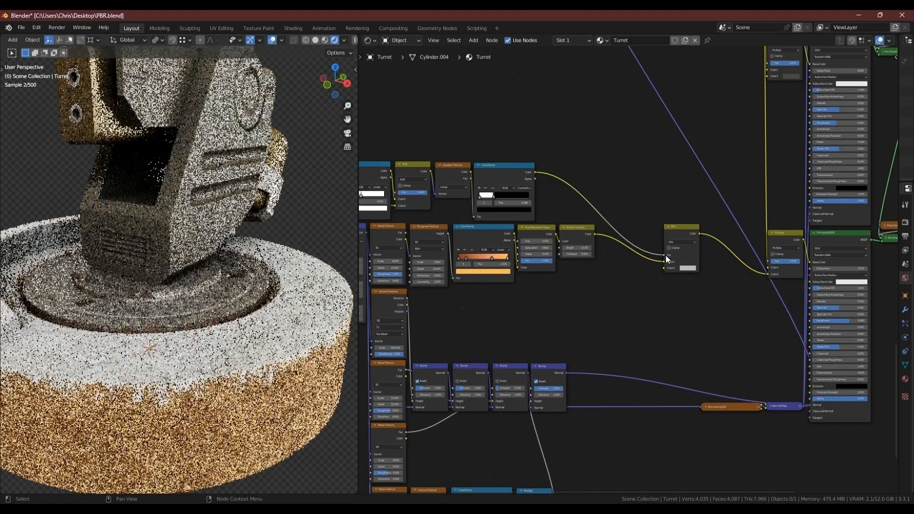
pyautogui.click(676, 241)
pyautogui.click(680, 256)
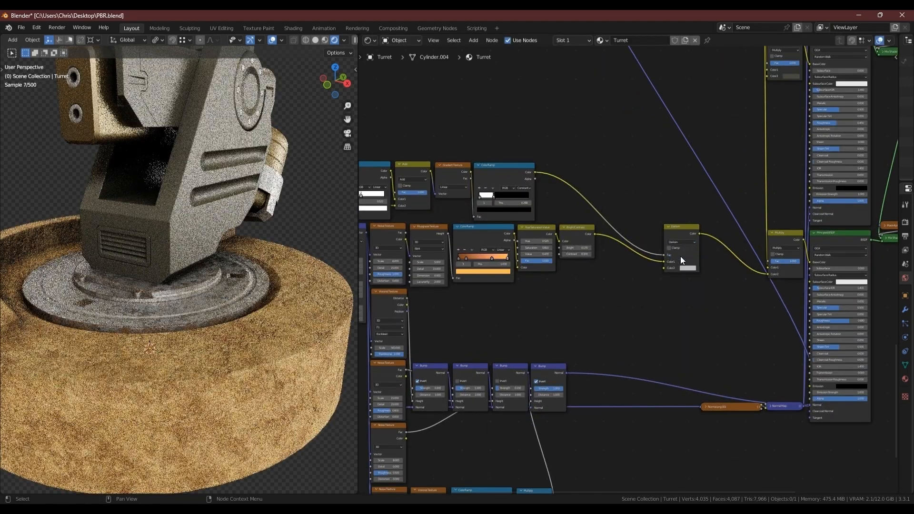
pyautogui.scroll(4, 681, 255)
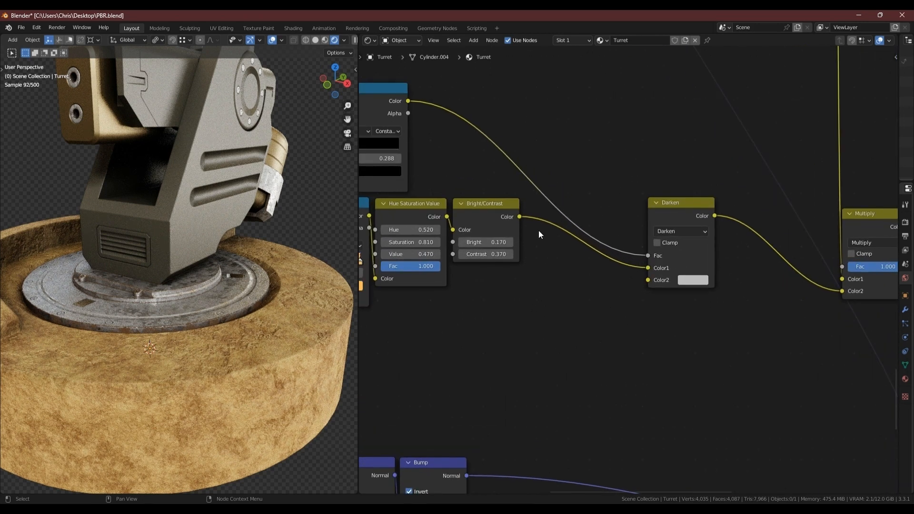
# Step: Set the Darken node's second color to a dark brownish grey using a hex value
pyautogui.click(691, 283)
pyautogui.moveTo(767, 151); pyautogui.dragTo(768, 182)
pyautogui.click(755, 217)
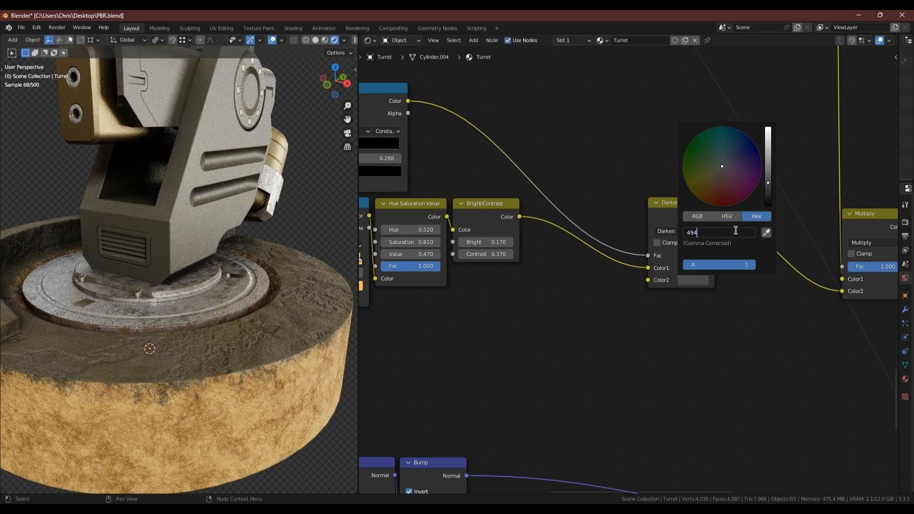
pyautogui.press('Return')
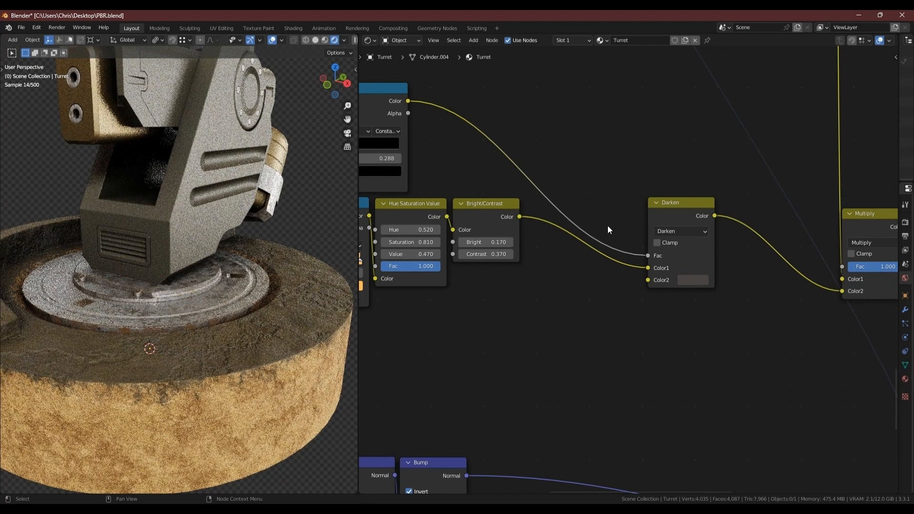
# Step: Set the black stop of the copied dirt mask's noise ColorRamp to position 0.439
pyautogui.moveTo(491, 253); pyautogui.dragTo(675, 286, button='middle')
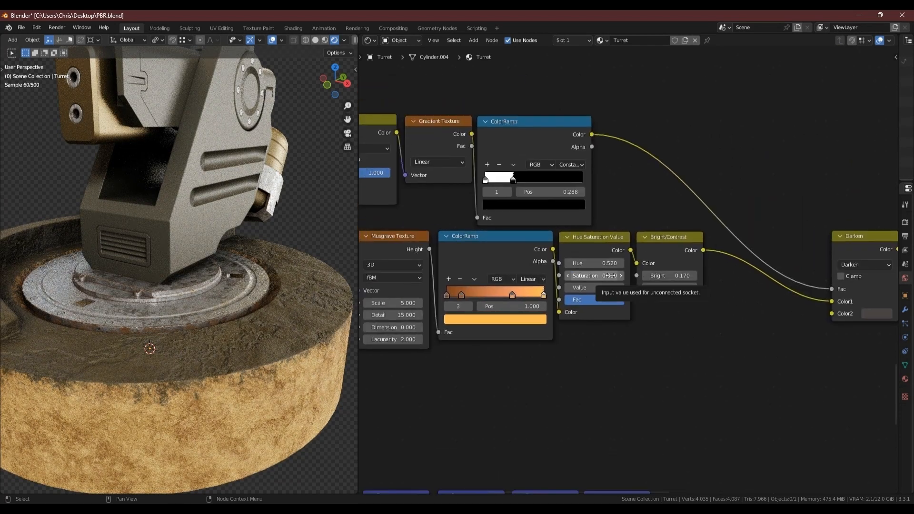
pyautogui.scroll(-4, 610, 275)
pyautogui.moveTo(527, 215); pyautogui.dragTo(733, 269, button='middle')
pyautogui.scroll(-2, 113, 271)
pyautogui.moveTo(159, 275); pyautogui.dragTo(192, 258, button='middle')
pyautogui.scroll(3, 544, 257)
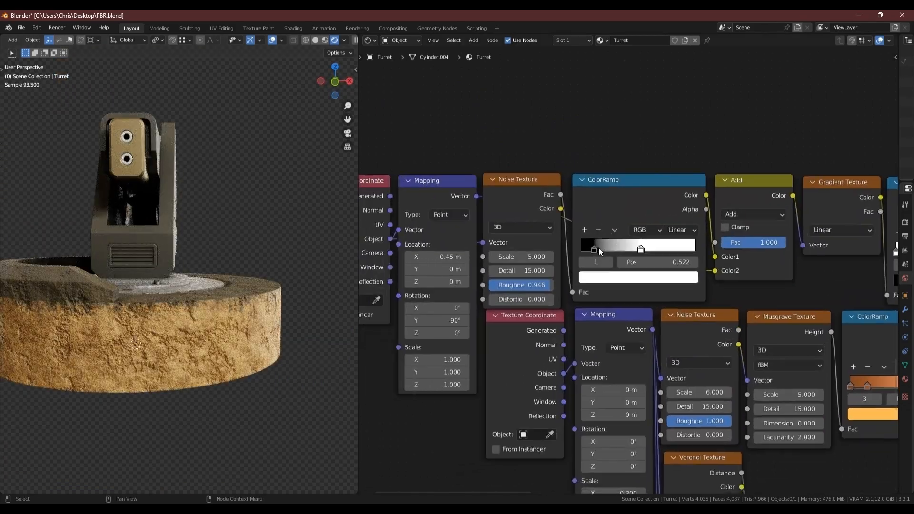
pyautogui.click(595, 249)
pyautogui.doubleClick(678, 260)
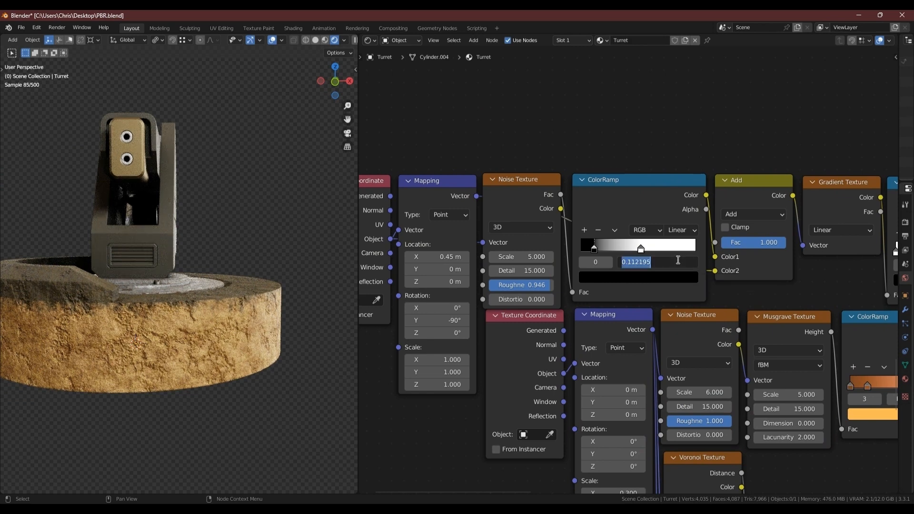
pyautogui.write('.439')
pyautogui.press('Return')
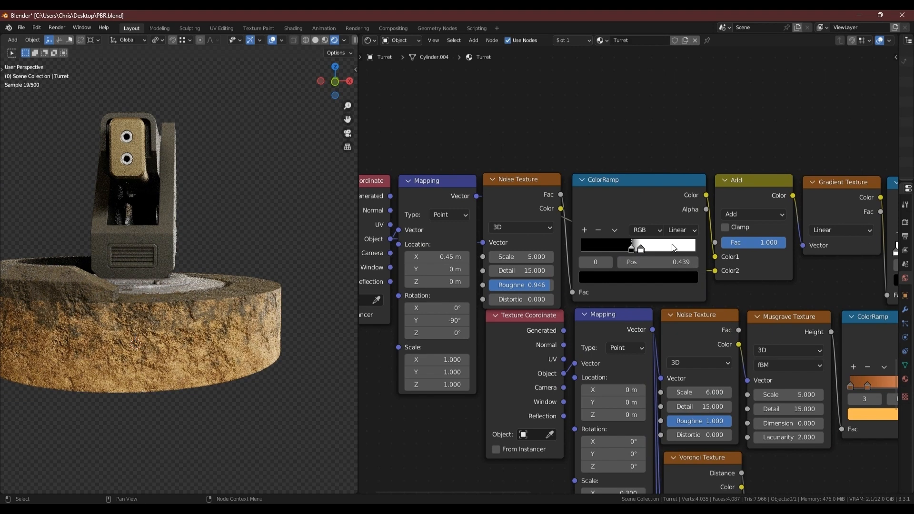
# Step: Set the same noise ColorRamp's white stop to position 0.595 and check the dirt on the outer base
pyautogui.click(640, 248)
pyautogui.doubleClick(672, 260)
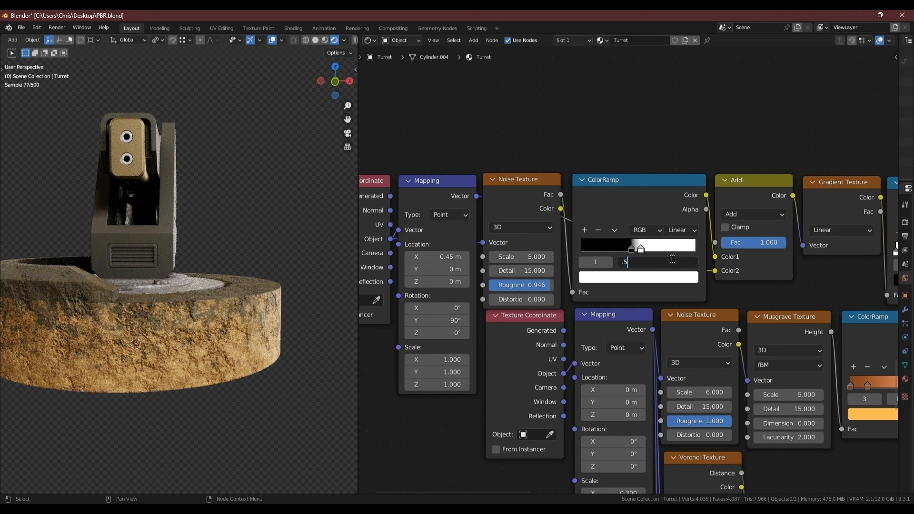
pyautogui.press('Return')
pyautogui.moveTo(188, 310); pyautogui.dragTo(141, 317, button='middle')
pyautogui.scroll(3, 141, 317)
pyautogui.moveTo(203, 295); pyautogui.dragTo(198, 298, button='middle')
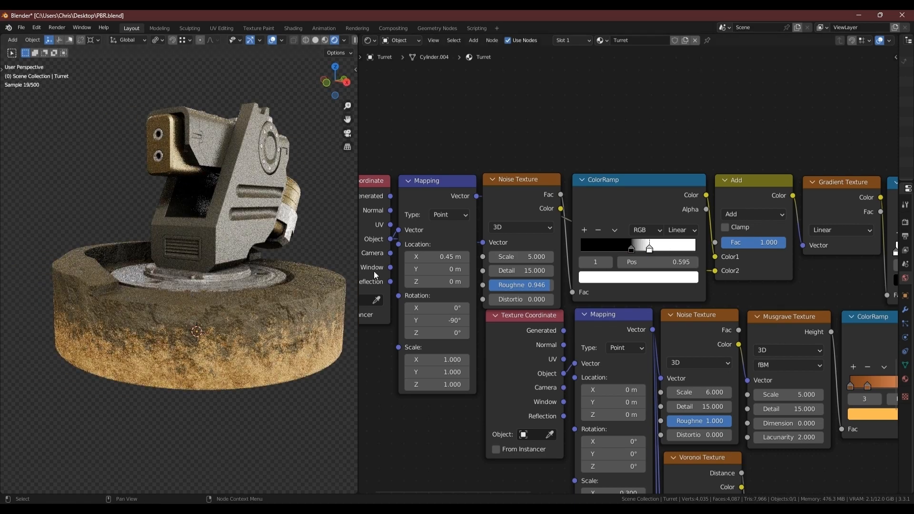
# Step: Set the copied dirt mask's Mapping node to a Z scale of 0.8 and an X location of 0.59 m
pyautogui.moveTo(530, 299); pyautogui.dragTo(665, 276, button='middle')
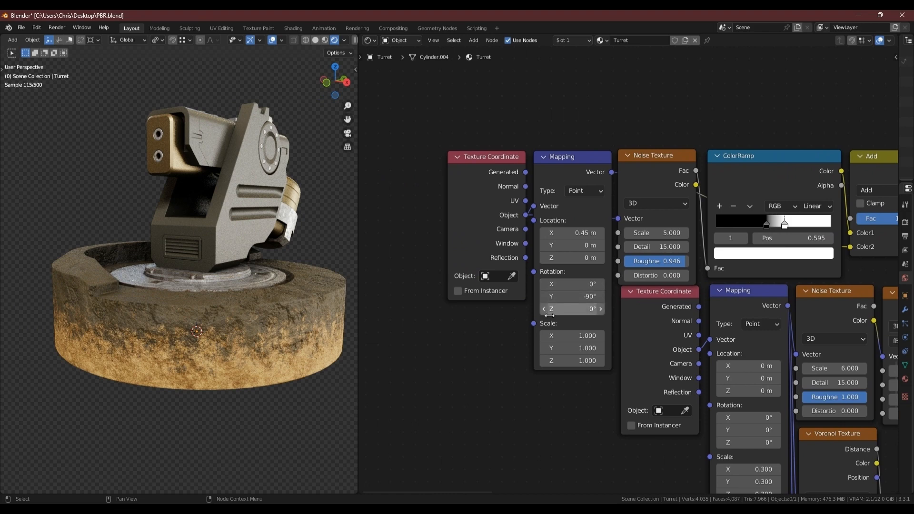
pyautogui.write('.8')
pyautogui.press('Return')
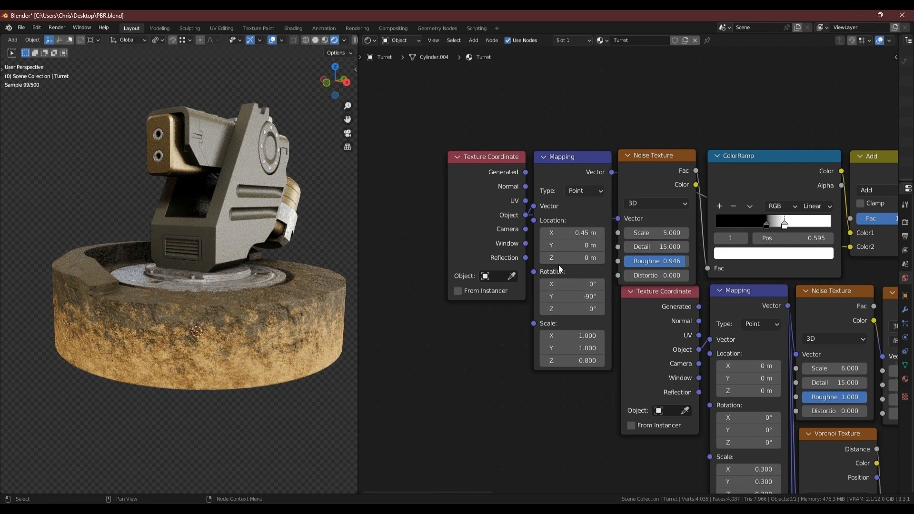
pyautogui.click(576, 232)
pyautogui.write('.59')
pyautogui.press('Return')
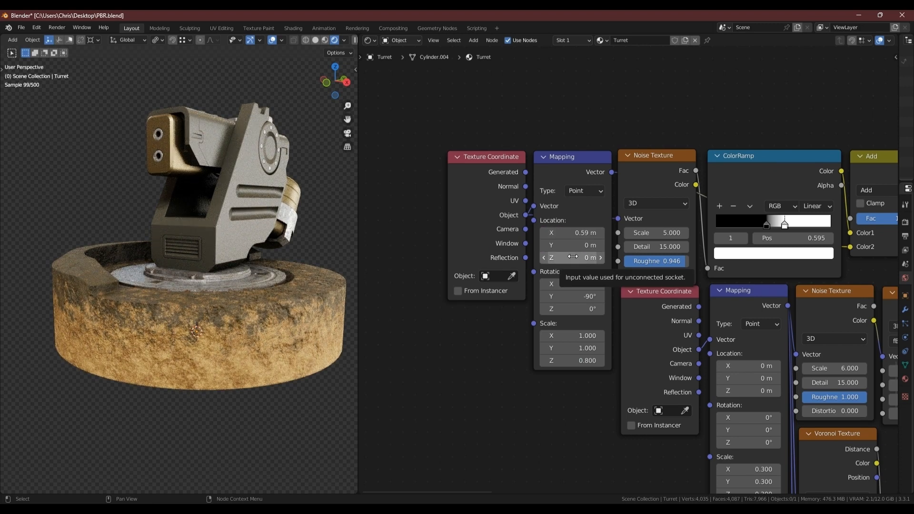
# Step: Set the Mapping node's Y rotation to -97.1° and check the dirt around the outer base
pyautogui.keyDown('shift'); pyautogui.moveTo(574, 297); pyautogui.dragTo(233, 271); pyautogui.keyUp('shift')
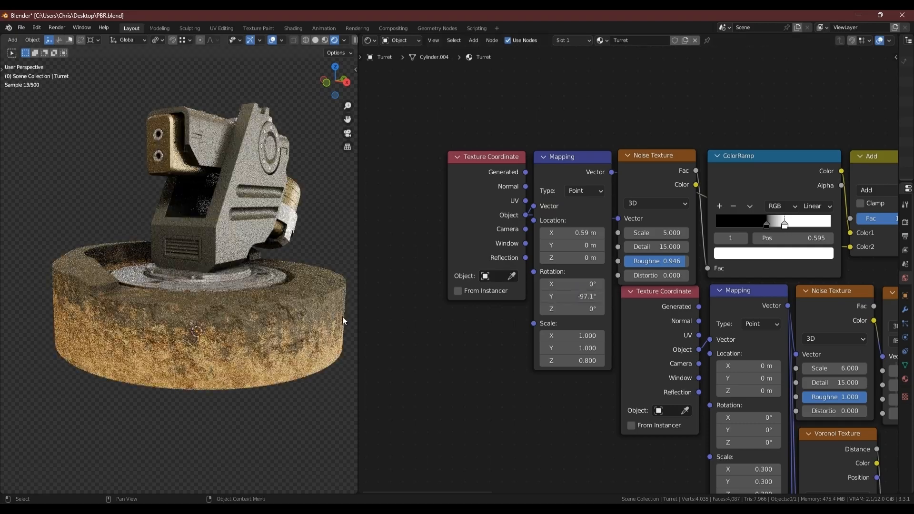
pyautogui.moveTo(228, 329); pyautogui.dragTo(291, 318, button='middle')
pyautogui.scroll(-3, 229, 320)
pyautogui.keyDown('shift'); pyautogui.moveTo(165, 322); pyautogui.dragTo(213, 305, button='middle'); pyautogui.keyUp('shift')
pyautogui.click(181, 323)
pyautogui.scroll(2, 206, 300)
pyautogui.scroll(-1, 207, 300)
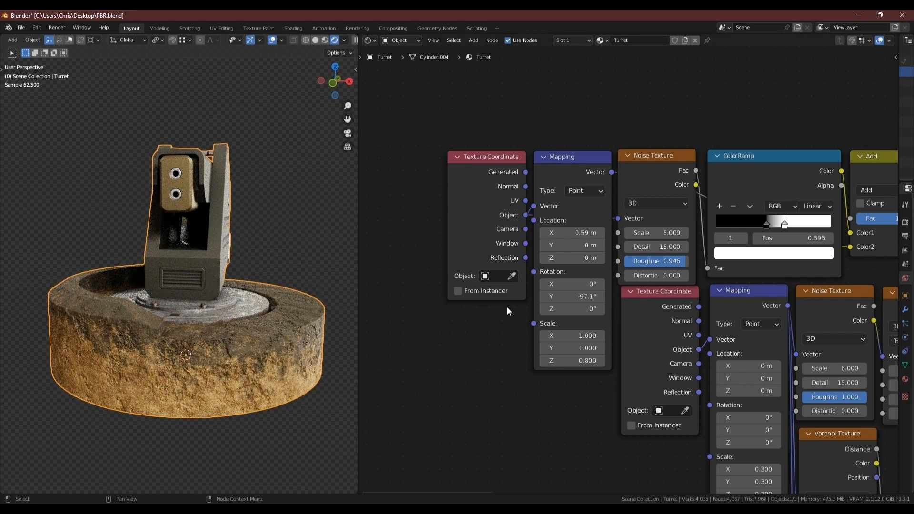
# Step: Duplicate the Darken node, place the copy below the original, and reset it to a default Mix node
pyautogui.scroll(-8, 624, 315)
pyautogui.moveTo(629, 314); pyautogui.dragTo(541, 241, button='middle')
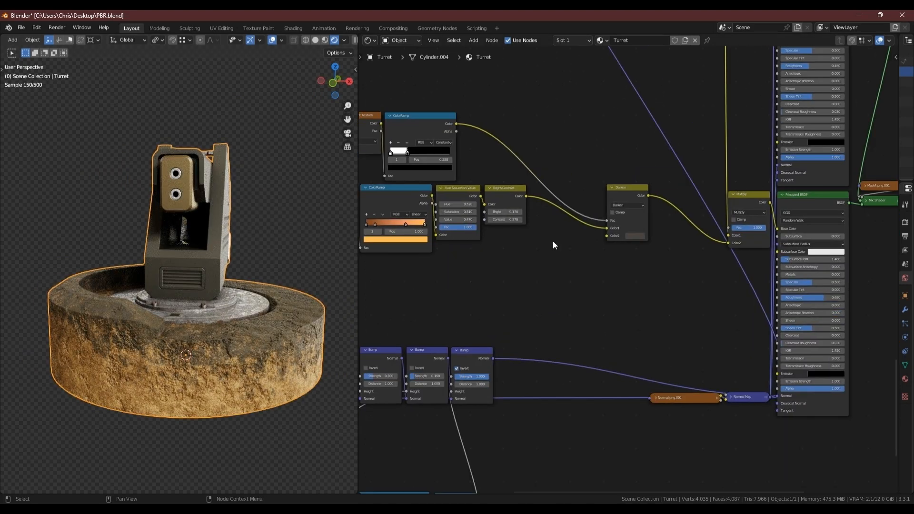
pyautogui.moveTo(633, 191); pyautogui.dragTo(636, 184)
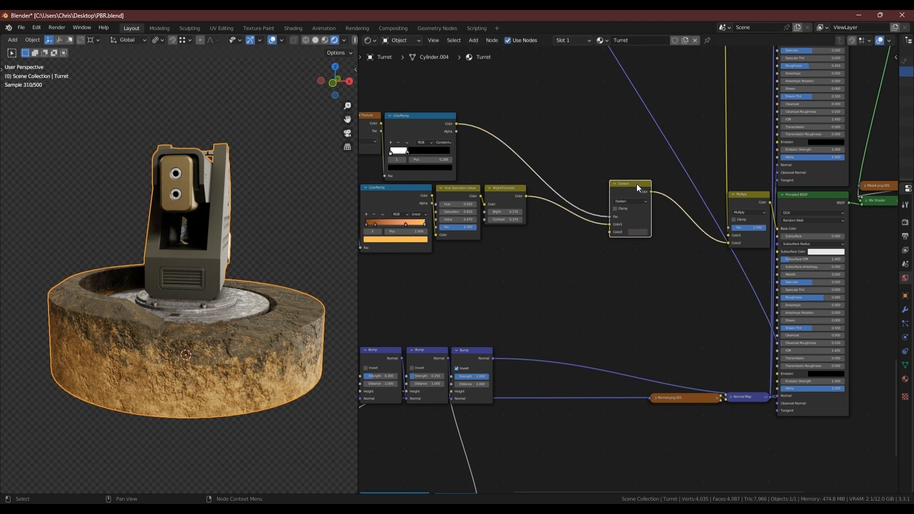
pyautogui.hotkey('shift', 'd')
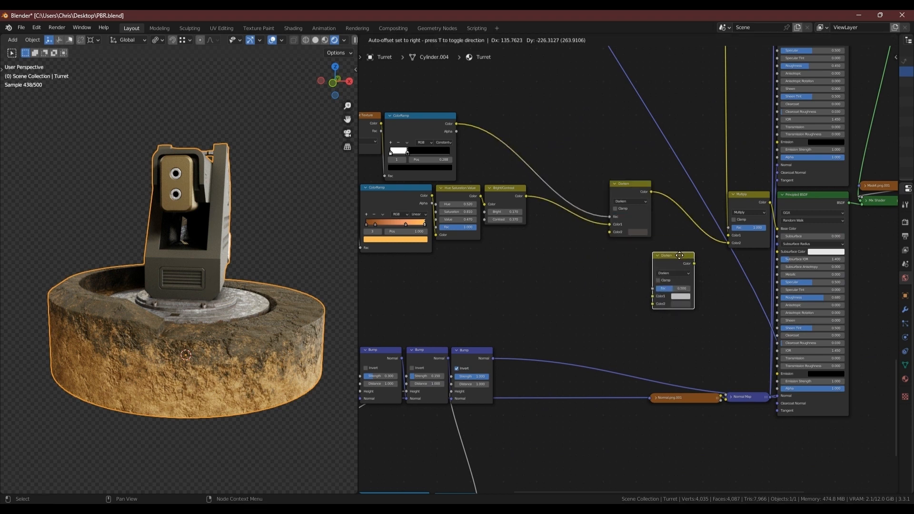
pyautogui.click(678, 256)
pyautogui.press('BackSpace')
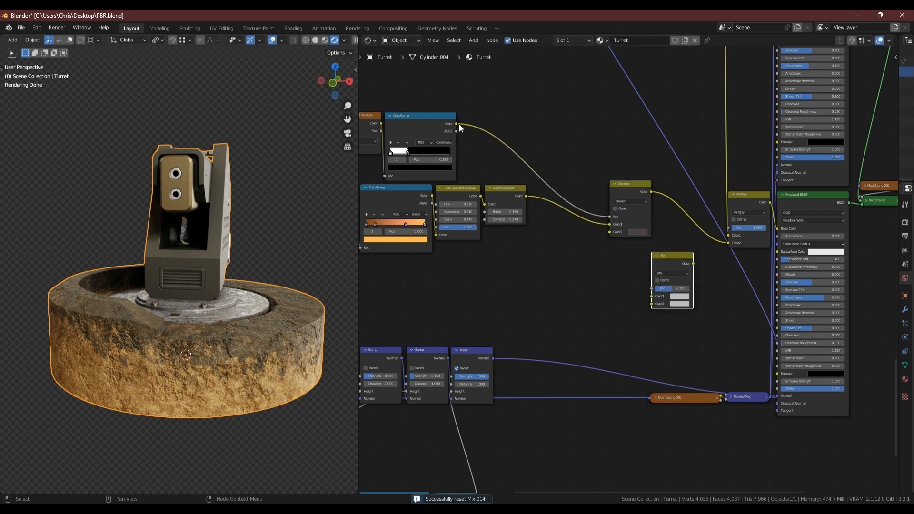
# Step: Add an Invert node and link the gradient mask's ColorRamp through its Fac input into the new Mix node's Fac
pyautogui.hotkey('shift', 'a')
pyautogui.click(546, 294)
pyautogui.write('inv')
pyautogui.press('Return')
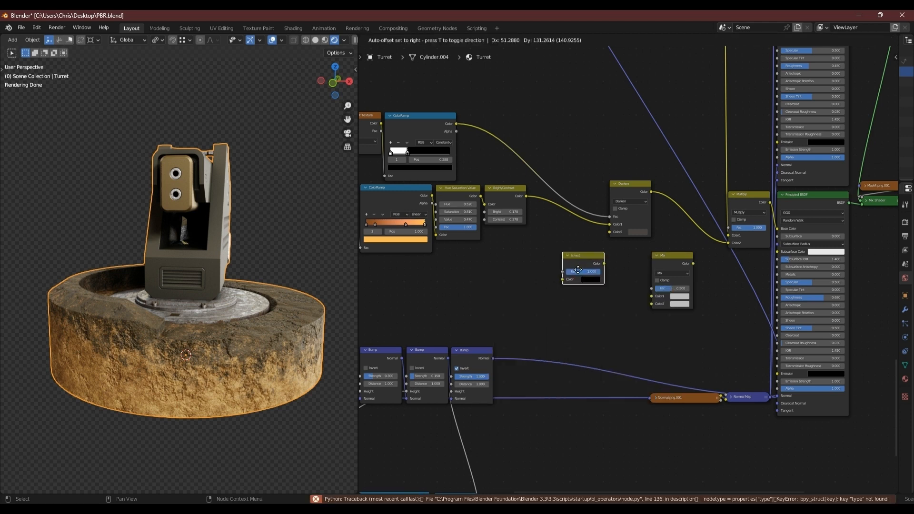
pyautogui.click(563, 254)
pyautogui.moveTo(457, 124); pyautogui.dragTo(652, 288)
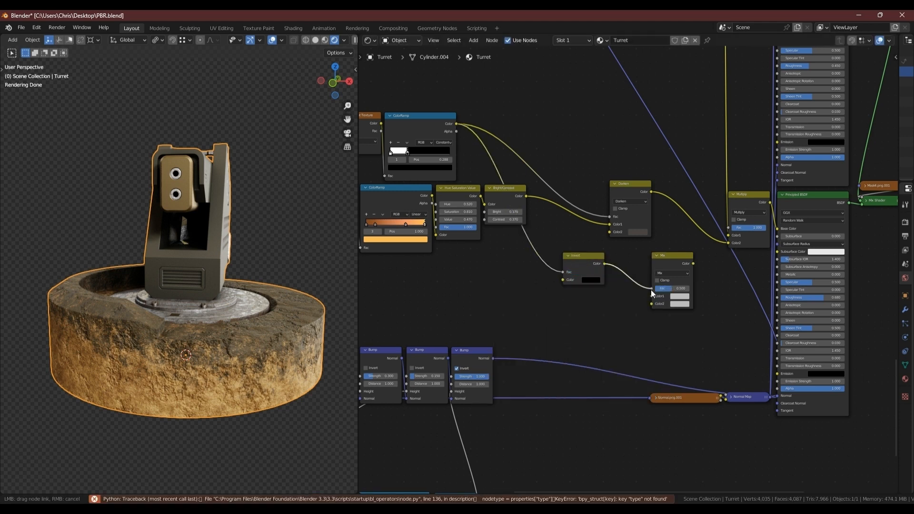
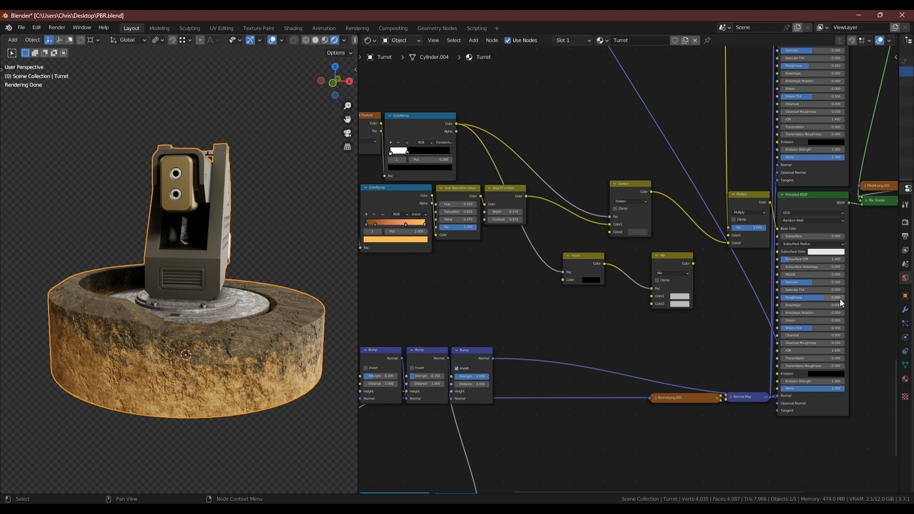
# Step: Set the HSV value of the new Mix node's Color2 to 0.7 and move the Invert node close beside it
pyautogui.click(681, 304)
pyautogui.click(706, 288)
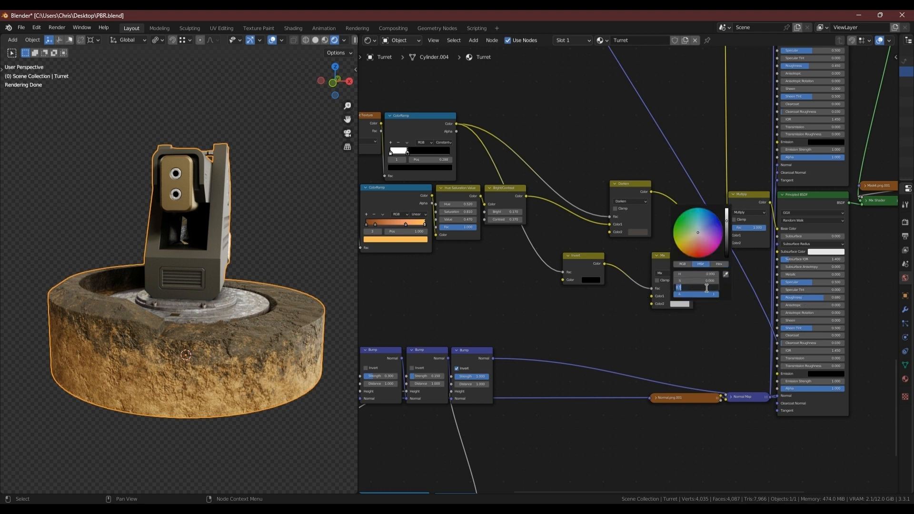
pyautogui.write('.7')
pyautogui.press('Return')
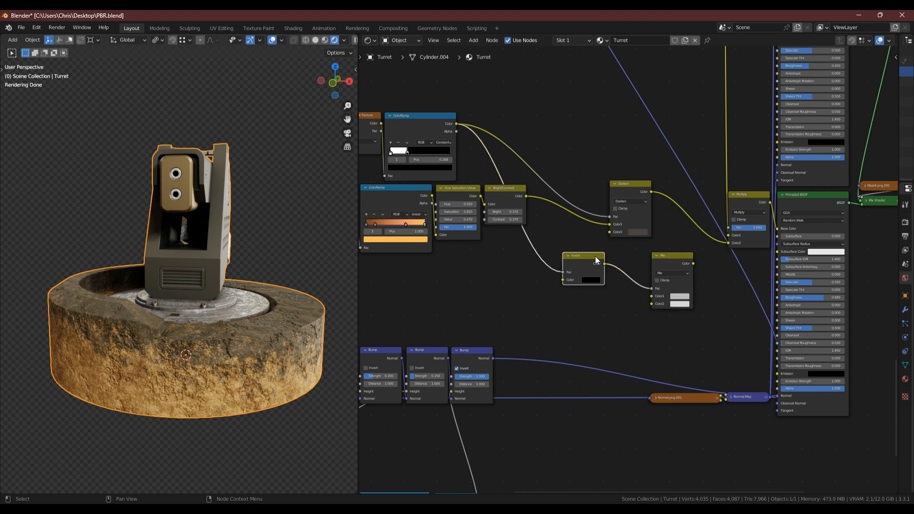
pyautogui.moveTo(596, 257); pyautogui.dragTo(633, 254)
pyautogui.scroll(2, 622, 293)
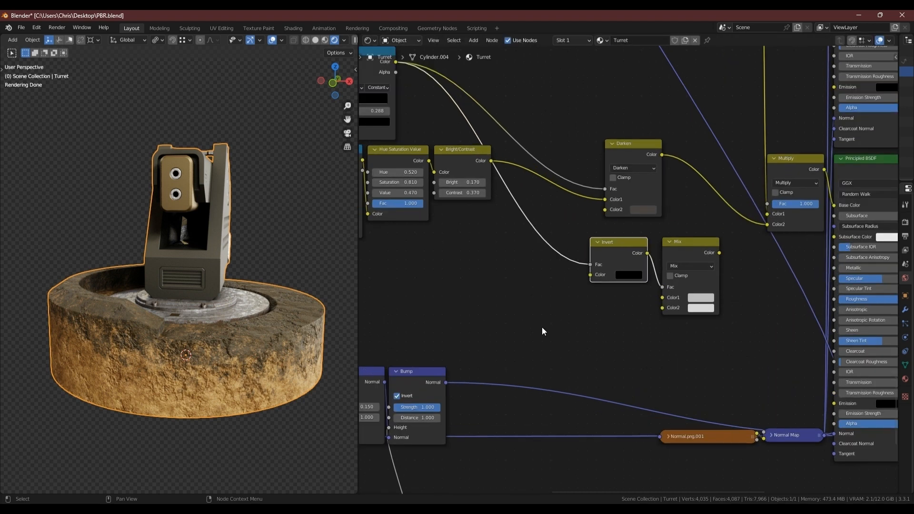
# Step: Duplicate the gradient mask's ColorRamp, reset the copy to defaults, and link its Color to the new Mix node's Color1
pyautogui.scroll(-2, 542, 331)
pyautogui.click(418, 110)
pyautogui.hotkey('shift', 'd')
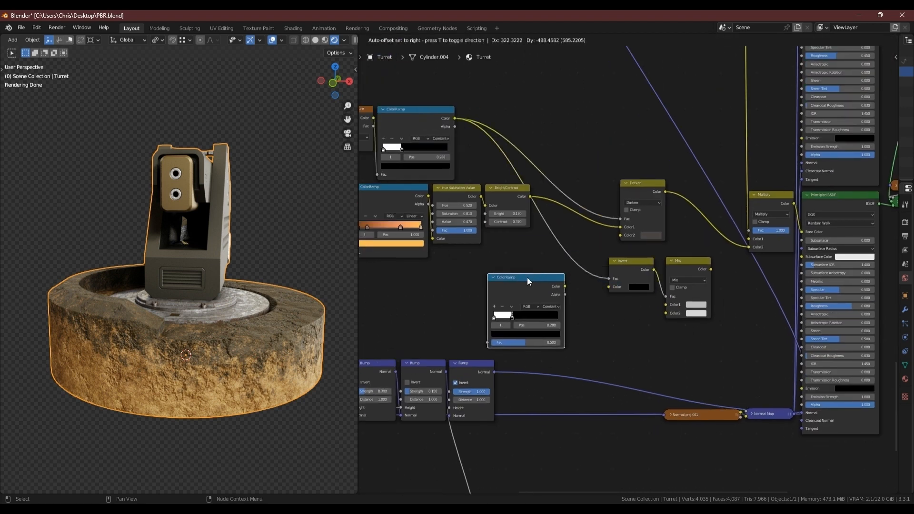
pyautogui.click(526, 275)
pyautogui.press('BackSpace')
pyautogui.moveTo(565, 287); pyautogui.dragTo(666, 305)
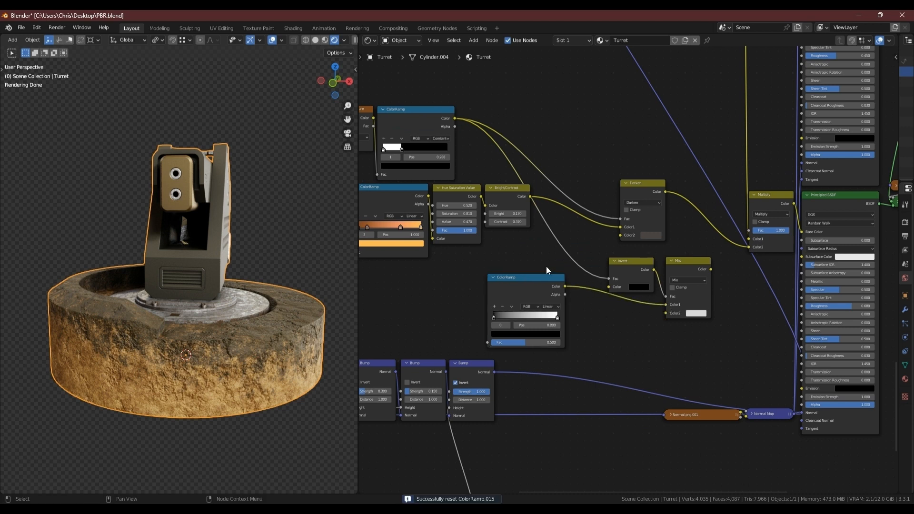
# Step: Copy the rust Noise Texture in front of the new ColorRamp and feed its Vector from the Texture Coordinate's Object output
pyautogui.moveTo(536, 267); pyautogui.dragTo(653, 302, button='middle')
pyautogui.moveTo(444, 224); pyautogui.dragTo(515, 198, button='middle')
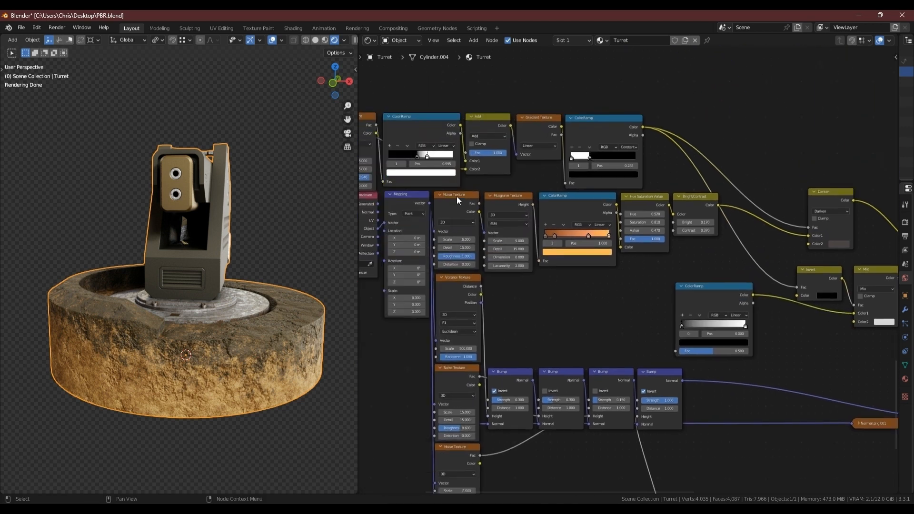
pyautogui.click(458, 200)
pyautogui.hotkey('shift', 'd')
pyautogui.click(648, 286)
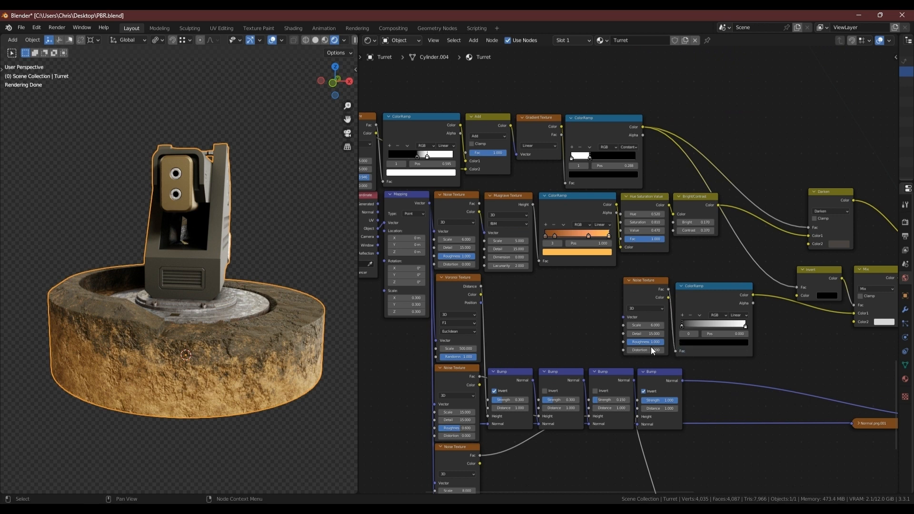
pyautogui.moveTo(378, 229); pyautogui.dragTo(623, 317)
# Step: Set the copied Noise Texture's Scale to 1.6, Roughness to 0.414 and Distortion to 9.2
pyautogui.scroll(3, 622, 317)
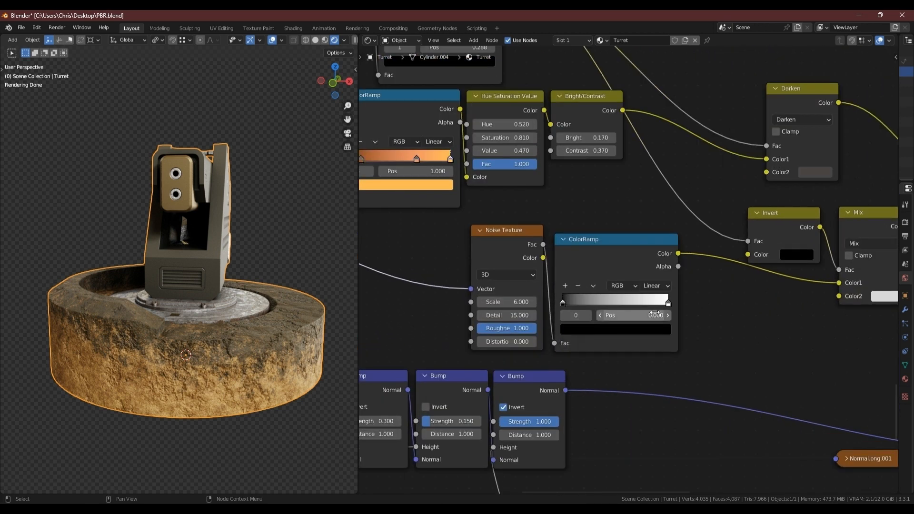
pyautogui.moveTo(655, 313); pyautogui.dragTo(648, 305, button='middle')
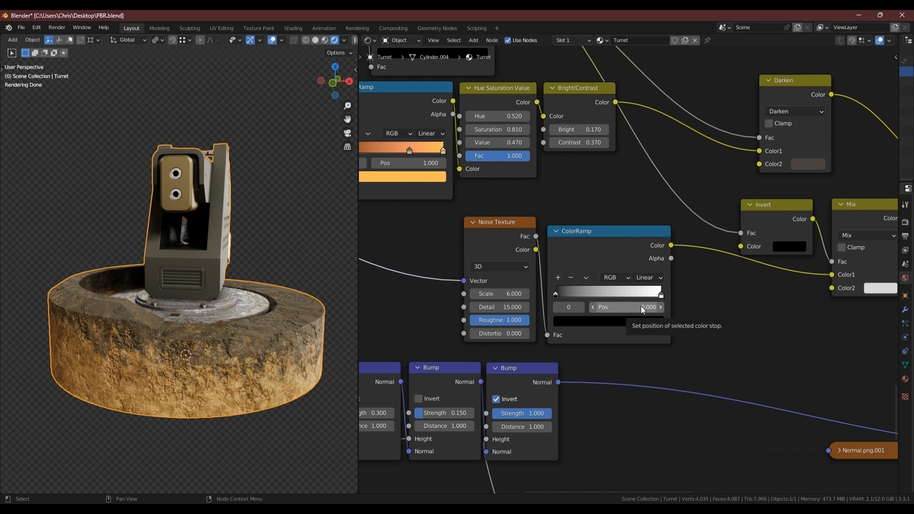
pyautogui.scroll(1, 643, 309)
pyautogui.click(498, 293)
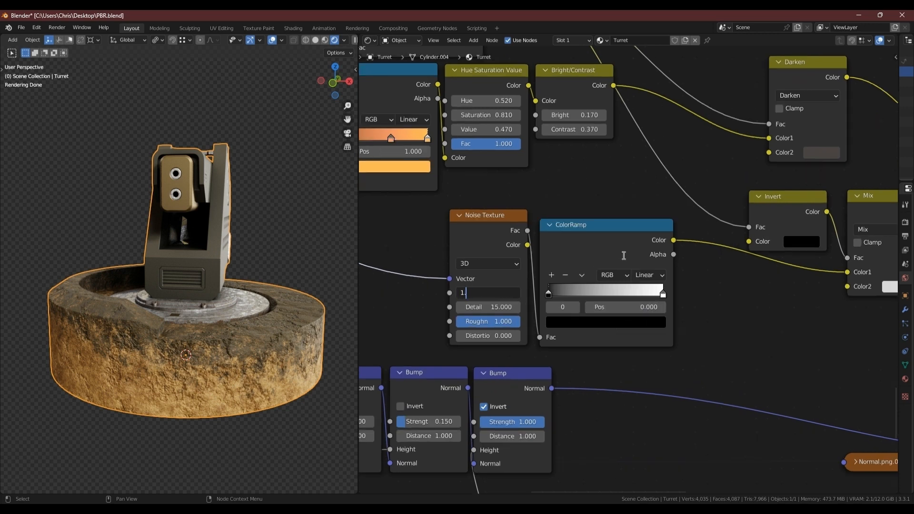
pyautogui.write('1.6')
pyautogui.press('Return')
pyautogui.click(501, 309)
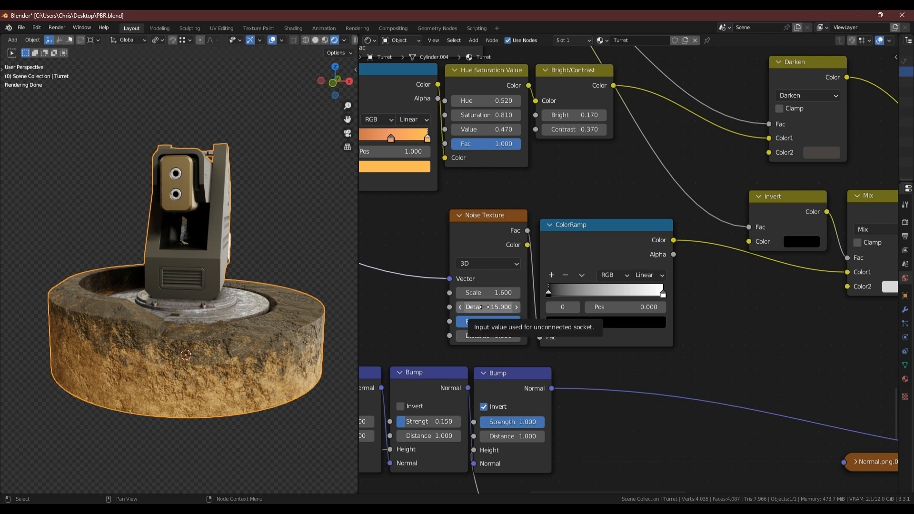
pyautogui.click(490, 322)
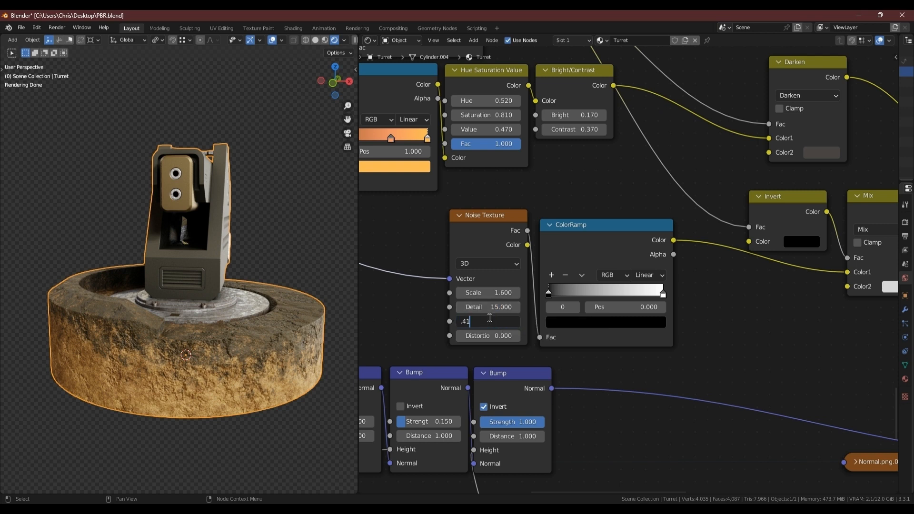
pyautogui.write('.414')
pyautogui.press('Return')
pyautogui.click(501, 335)
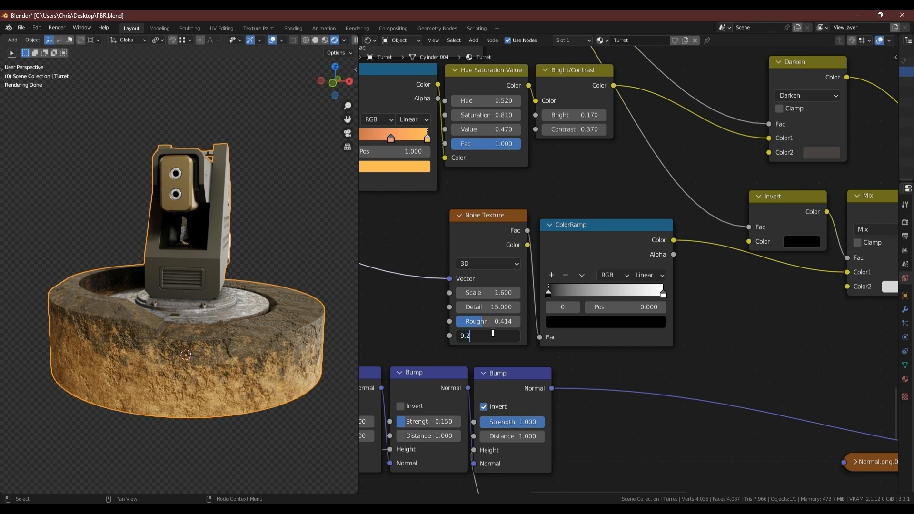
pyautogui.write('9.2')
pyautogui.press('Return')
# Step: Set the new ColorRamp's black stop to position 0.117 and its white stop to 0.537
pyautogui.scroll(-1, 629, 304)
pyautogui.moveTo(628, 304); pyautogui.dragTo(558, 330, button='middle')
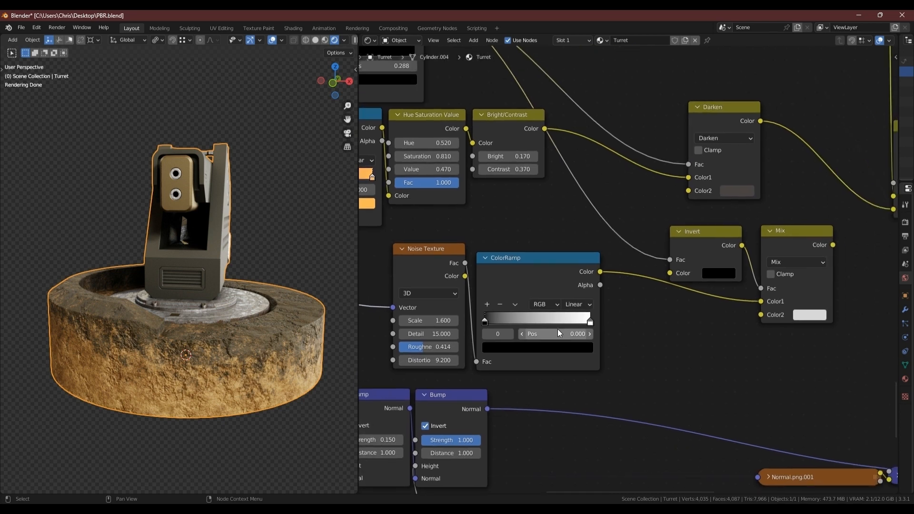
pyautogui.click(557, 335)
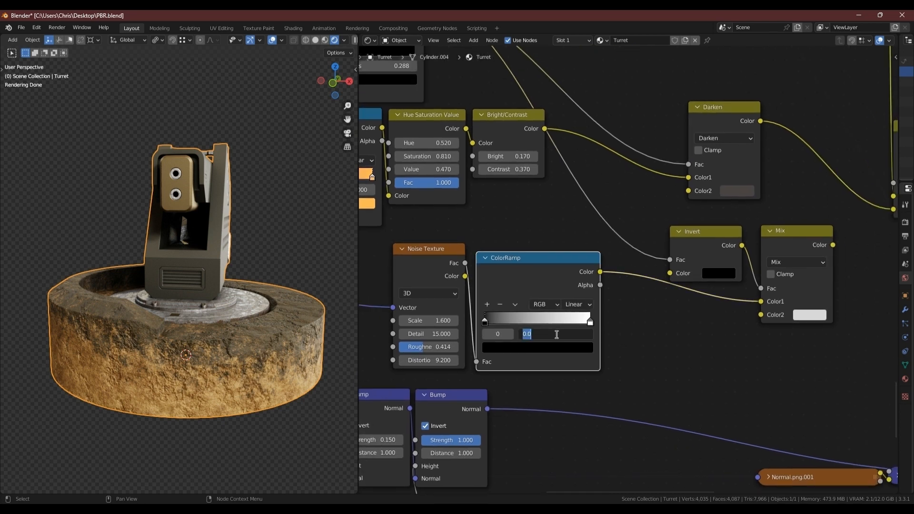
pyautogui.press('Return')
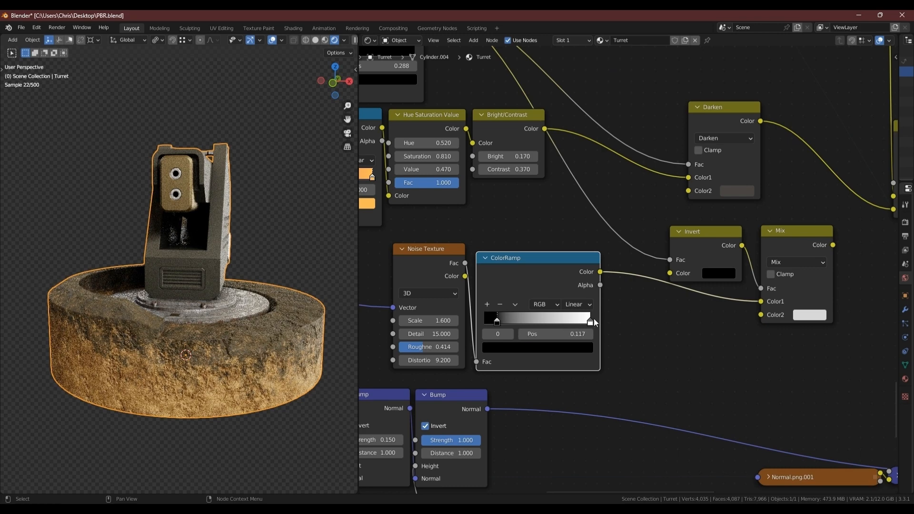
pyautogui.click(591, 323)
pyautogui.click(579, 349)
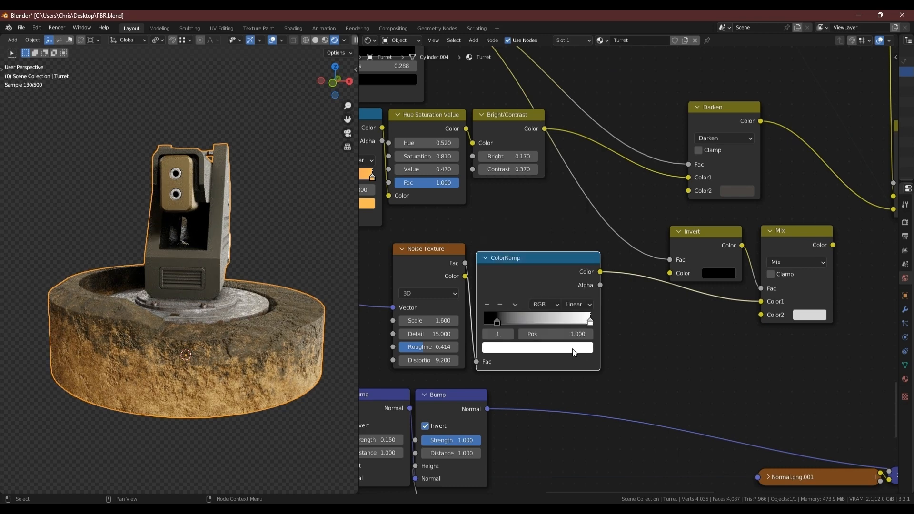
pyautogui.click(566, 334)
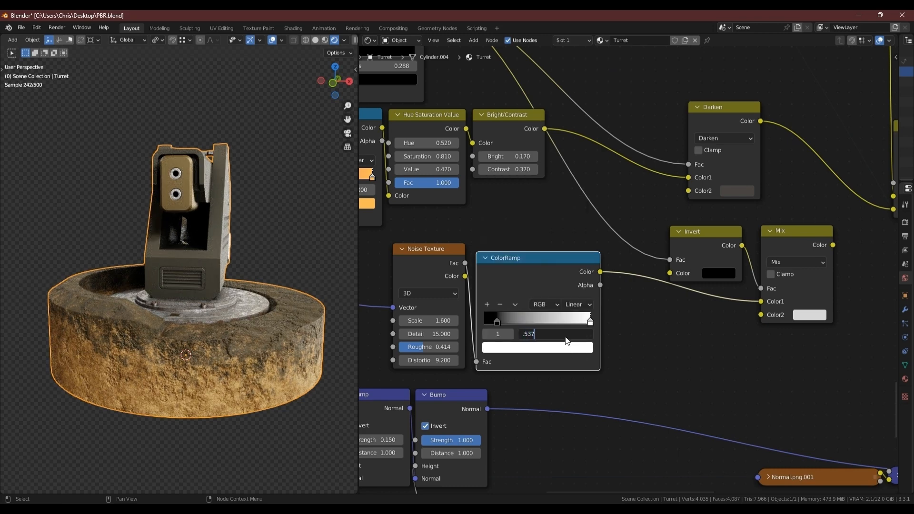
pyautogui.press('Return')
# Step: Duplicate the last Bump node onto the end of the bump chain and turn off Invert on the copy
pyautogui.scroll(-2, 617, 327)
pyautogui.scroll(-2, 610, 330)
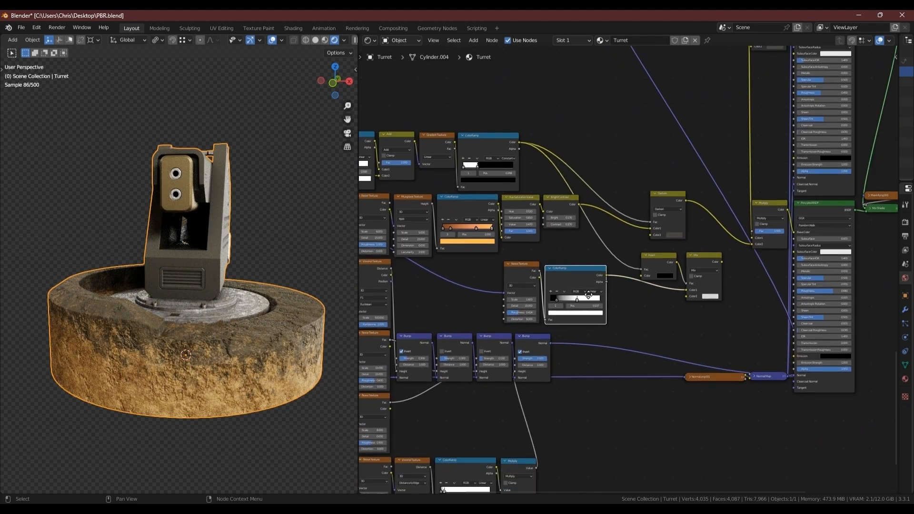
pyautogui.moveTo(588, 295); pyautogui.dragTo(588, 242, button='middle')
pyautogui.click(533, 285)
pyautogui.hotkey('shift', 'd')
pyautogui.click(584, 285)
pyautogui.moveTo(583, 285); pyautogui.dragTo(568, 284)
pyautogui.scroll(4, 563, 302)
pyautogui.click(560, 293)
pyautogui.scroll(-3, 532, 177)
pyautogui.moveTo(511, 67); pyautogui.dragTo(551, 170, button='middle')
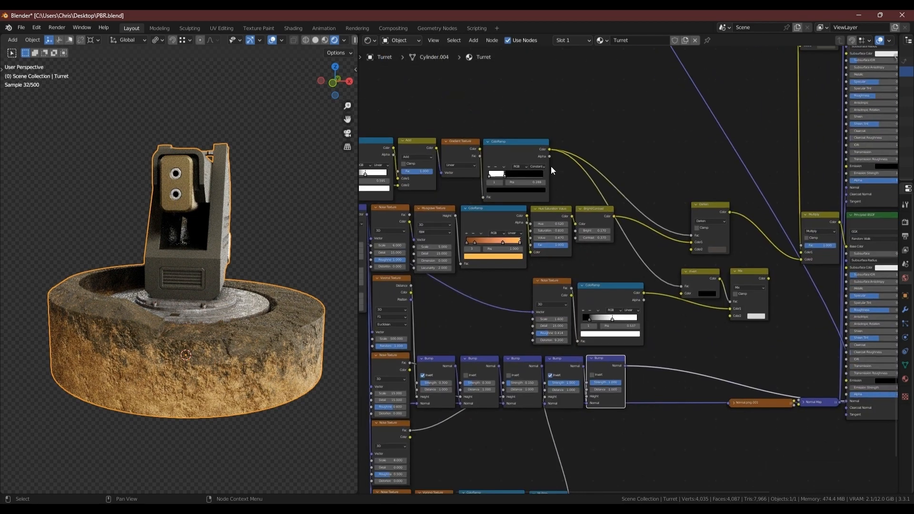
# Step: Try linking the gradient mask's ColorRamp to the new Bump's Height and the Mix output to the lower Principled BSDF's Roughness
pyautogui.moveTo(550, 150); pyautogui.dragTo(589, 397)
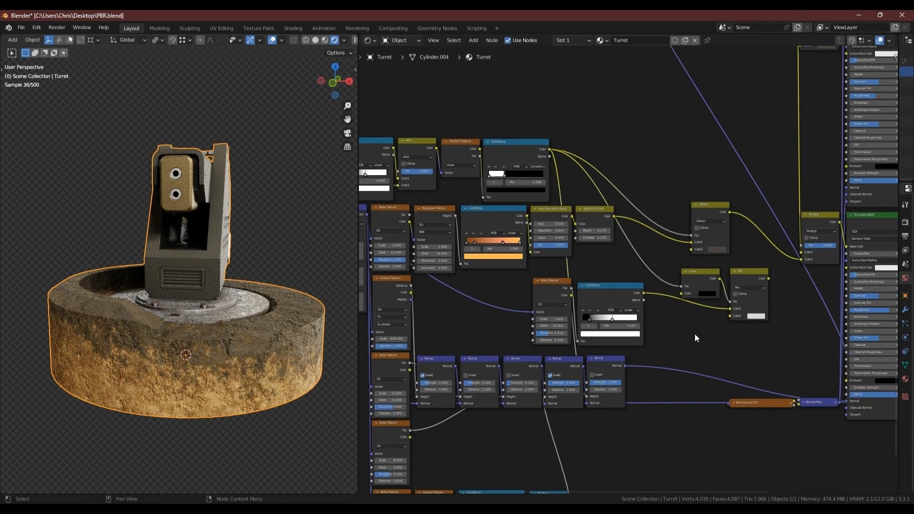
pyautogui.moveTo(769, 278); pyautogui.dragTo(847, 310)
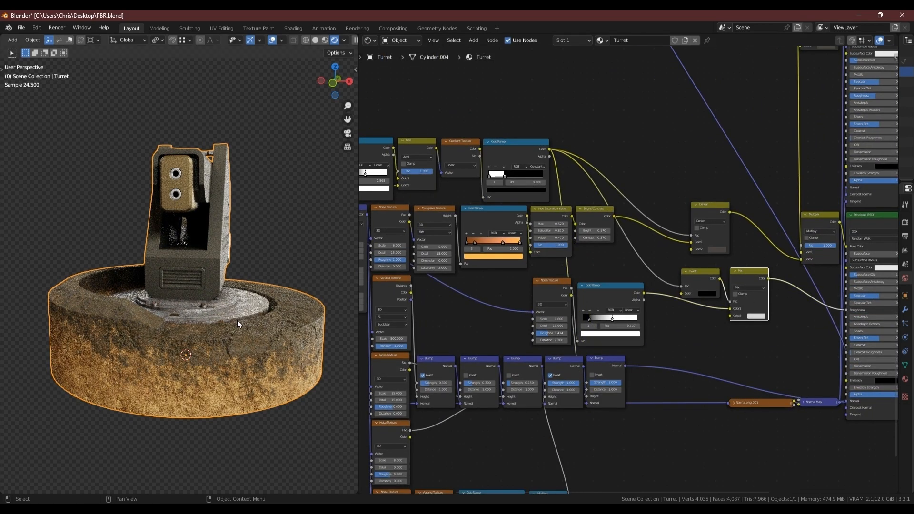
pyautogui.scroll(5, 272, 329)
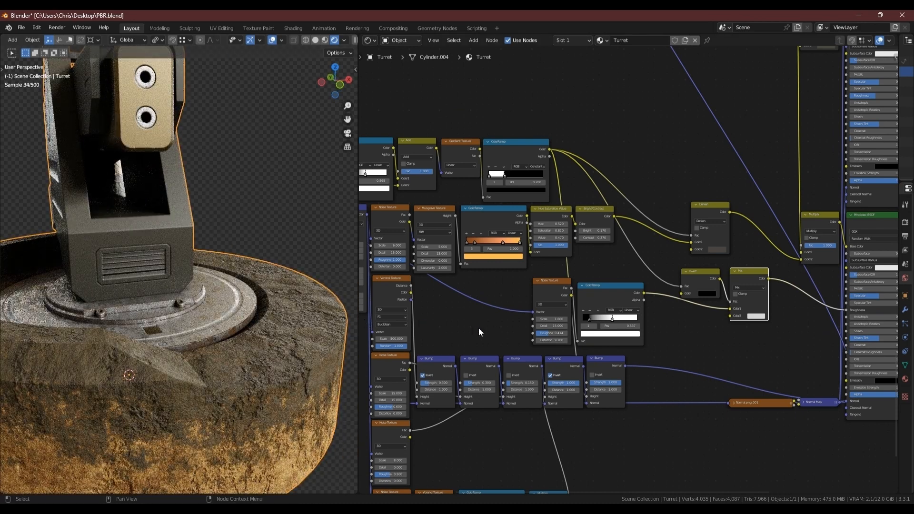
pyautogui.scroll(1, 603, 328)
pyautogui.moveTo(615, 317); pyautogui.dragTo(586, 318)
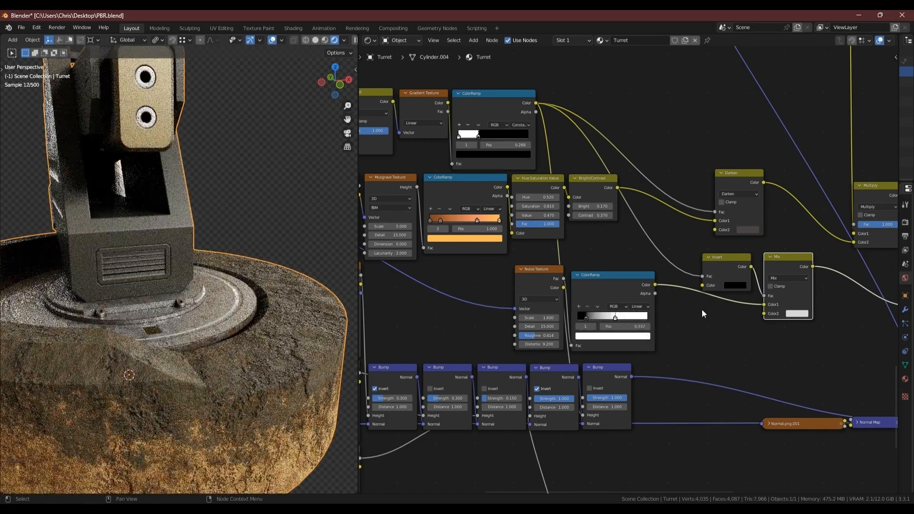
# Step: Undo the recent link changes and move the mask link on the Invert node from its Fac to its Color input
pyautogui.moveTo(704, 276); pyautogui.dragTo(702, 285)
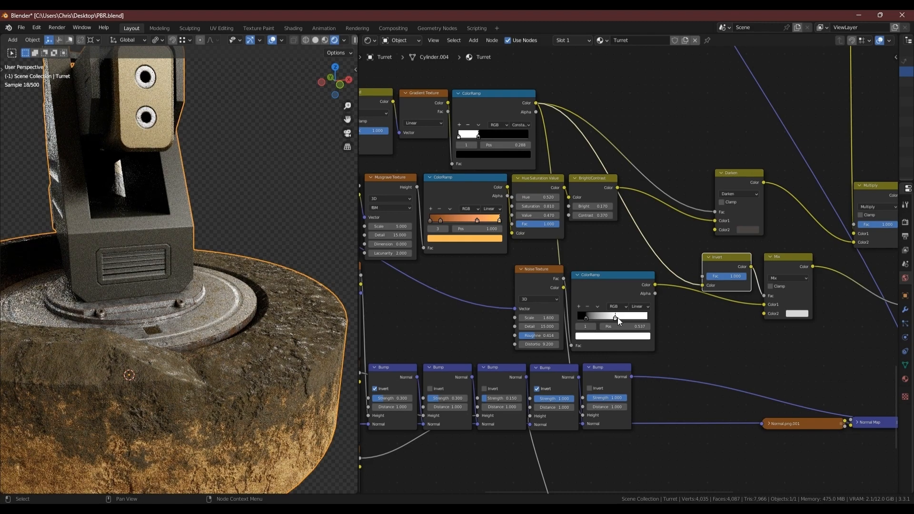
pyautogui.hotkey('ctrl', 'z')
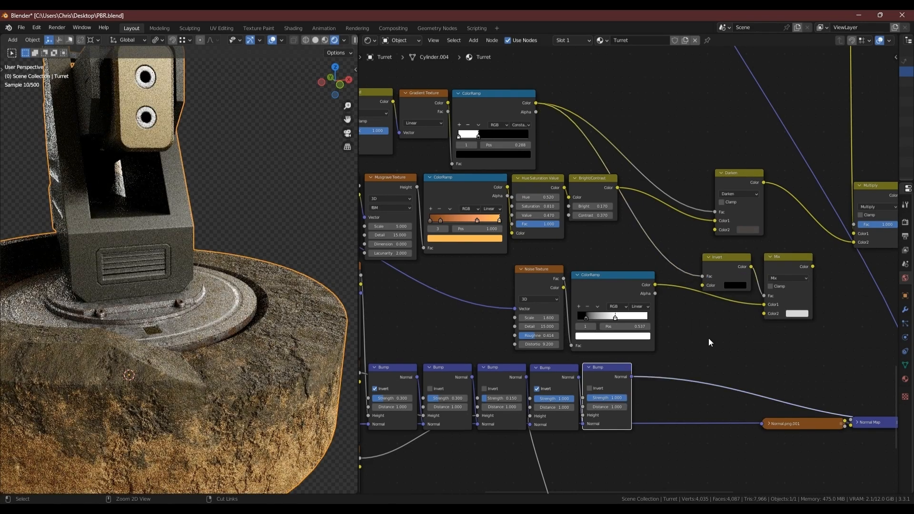
pyautogui.moveTo(752, 329); pyautogui.dragTo(608, 323, button='middle')
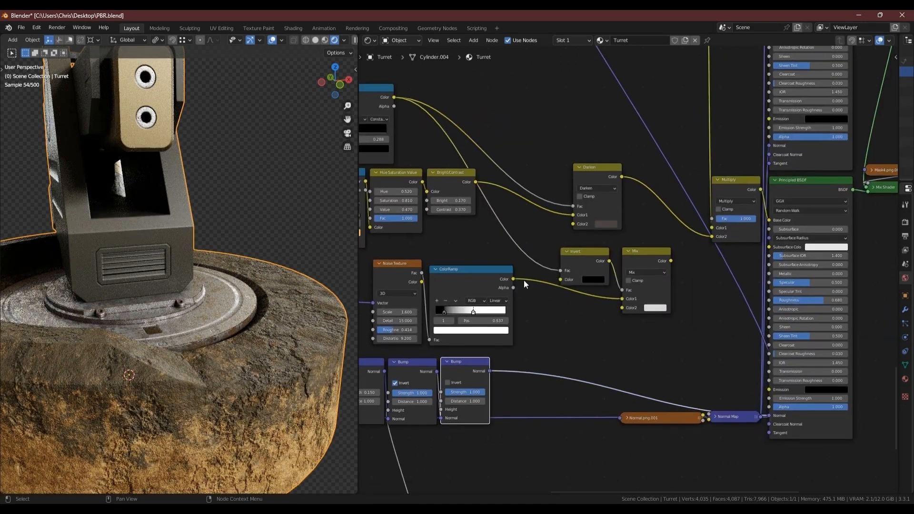
pyautogui.moveTo(561, 270); pyautogui.dragTo(561, 279)
pyautogui.moveTo(670, 264); pyautogui.dragTo(679, 265, button='middle')
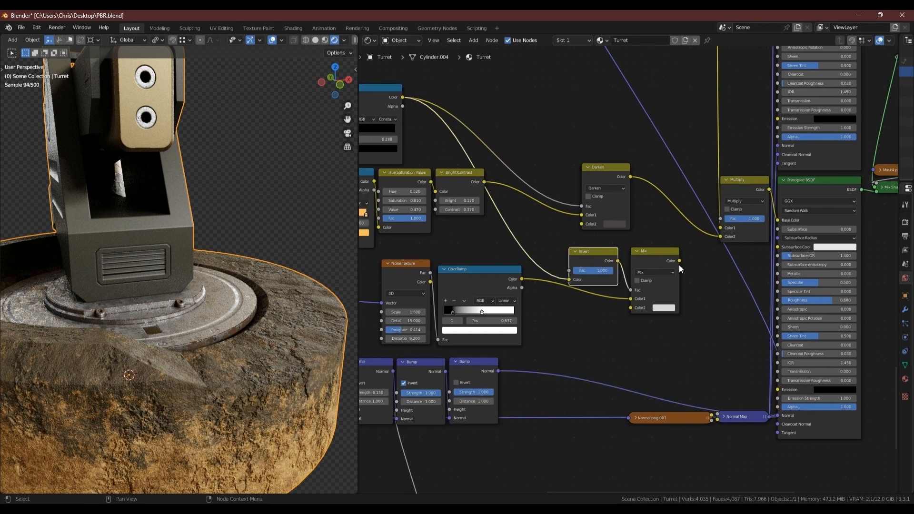
# Step: Link the Mix node's Color output to the lower Principled BSDF's Roughness and save the file
pyautogui.moveTo(679, 261); pyautogui.dragTo(779, 300)
pyautogui.moveTo(459, 315); pyautogui.dragTo(576, 304, button='middle')
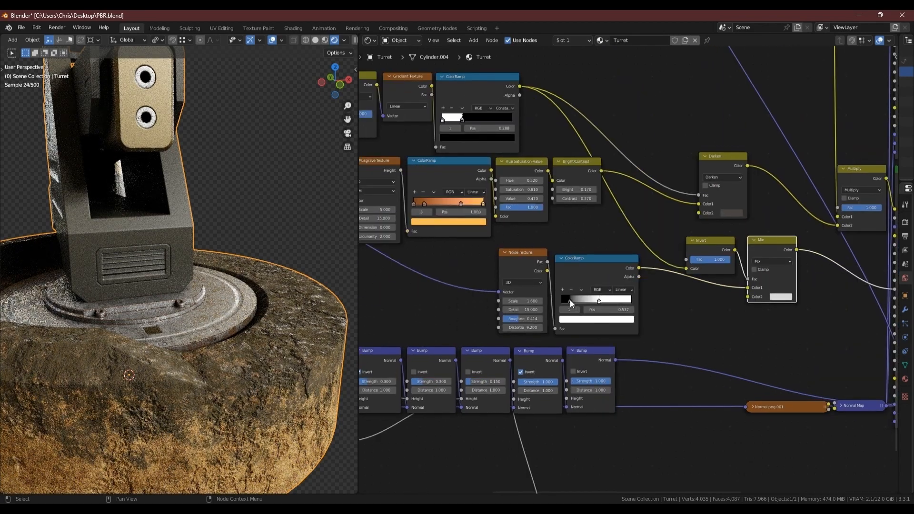
pyautogui.moveTo(598, 302); pyautogui.dragTo(622, 309)
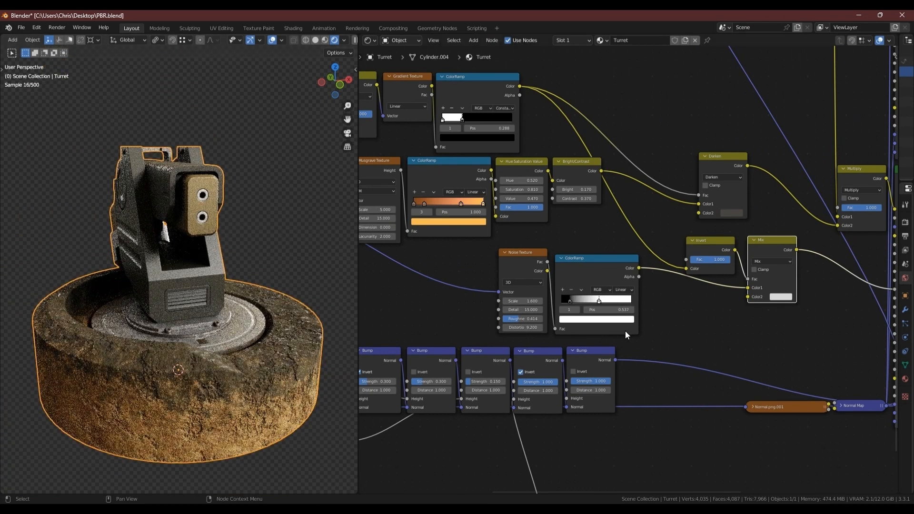
pyautogui.scroll(-2, 699, 333)
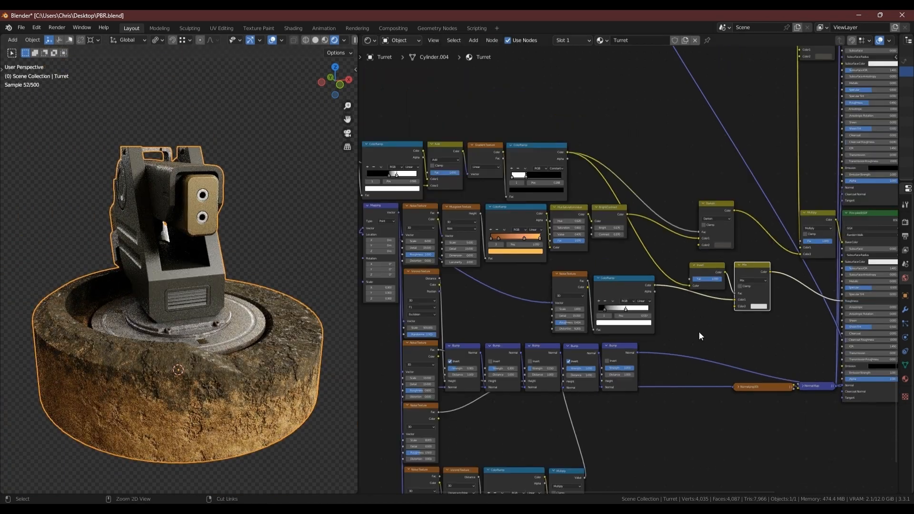
pyautogui.hotkey('ctrl', 's')
# Step: Move the Galvanized Metal frame upward in the node tree to free space beneath it
pyautogui.scroll(-8, 668, 230)
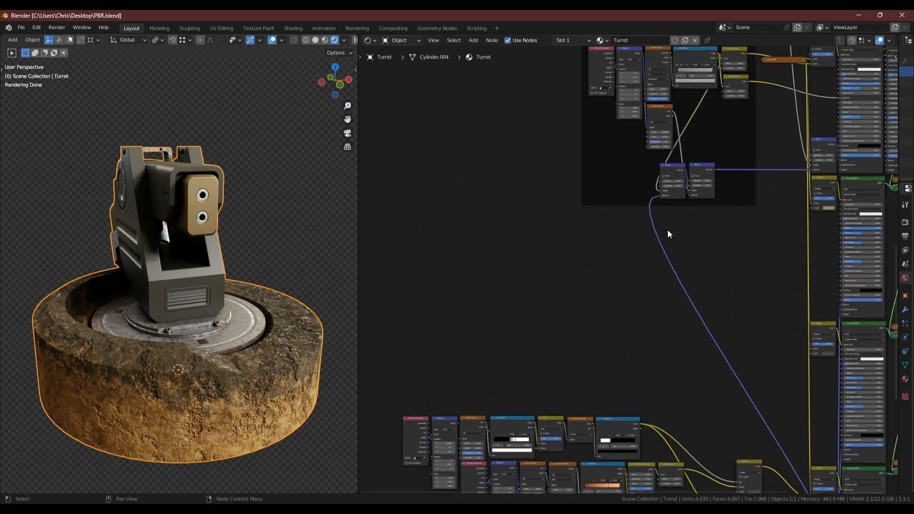
pyautogui.moveTo(390, 76); pyautogui.dragTo(559, 296)
pyautogui.scroll(3, 573, 332)
pyautogui.moveTo(589, 372); pyautogui.dragTo(585, 174, button='middle')
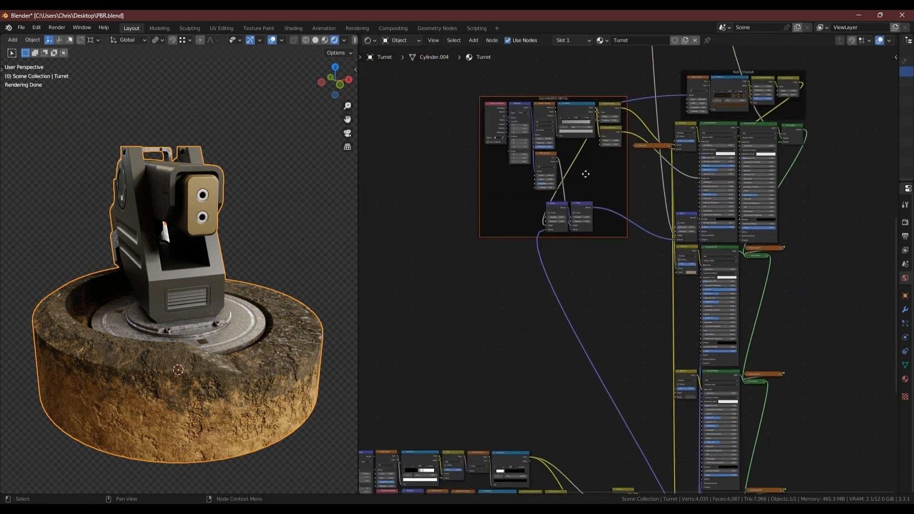
pyautogui.scroll(8, 559, 279)
pyautogui.moveTo(578, 278); pyautogui.dragTo(596, 260, button='middle')
pyautogui.click(796, 246)
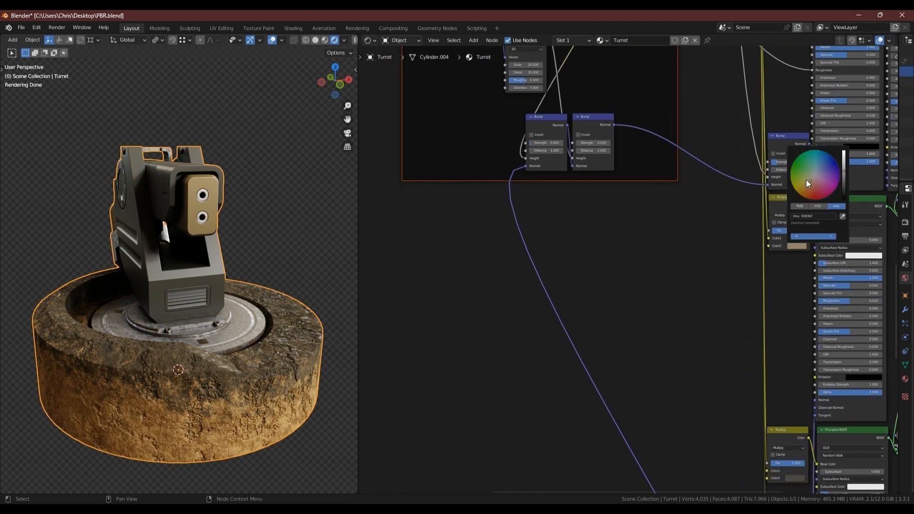
pyautogui.moveTo(807, 179); pyautogui.dragTo(850, 152)
pyautogui.hotkey('ctrl', 'z')
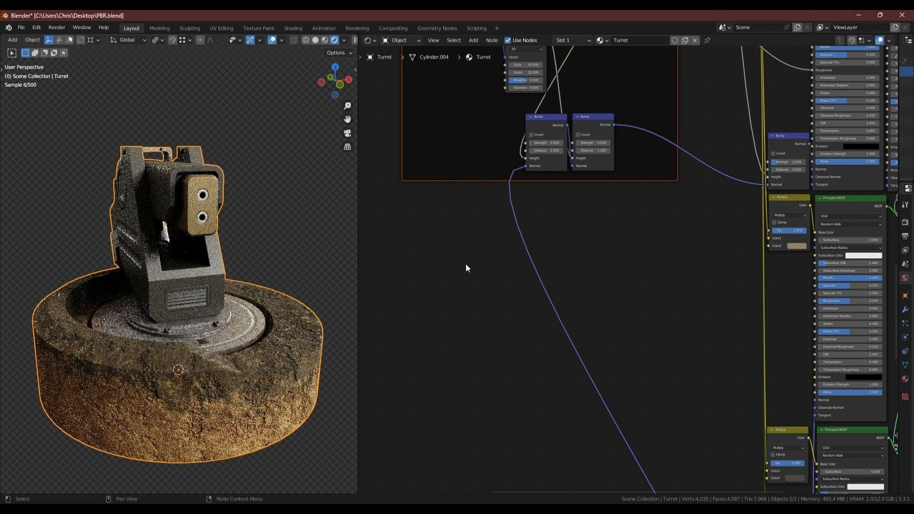
# Step: Add a Noise Texture below the Galvanized Metal frame and attach Texture Coordinate and Mapping nodes to it
pyautogui.moveTo(521, 249); pyautogui.dragTo(623, 198, button='middle')
pyautogui.hotkey('shift', 'a')
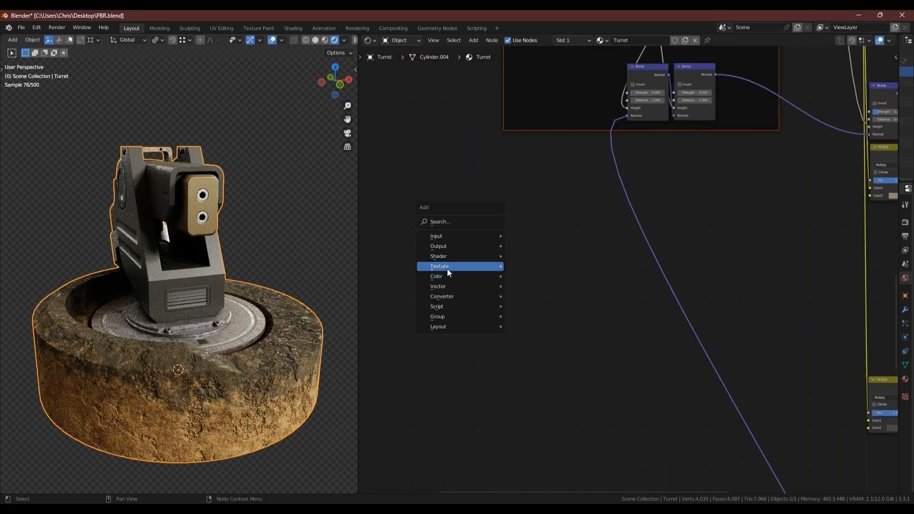
pyautogui.hotkey('shift', 'a')
pyautogui.moveTo(502, 313)
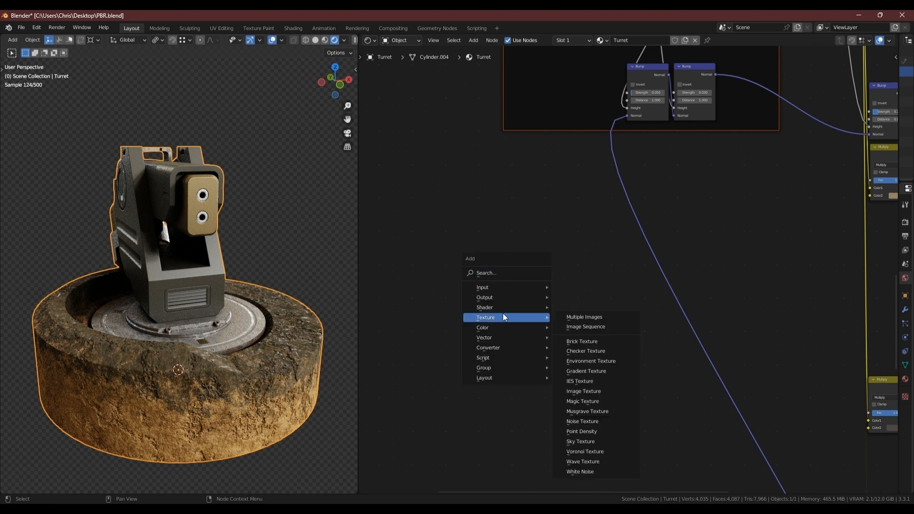
pyautogui.click(589, 423)
pyautogui.click(505, 178)
pyautogui.hotkey('ctrl', 't')
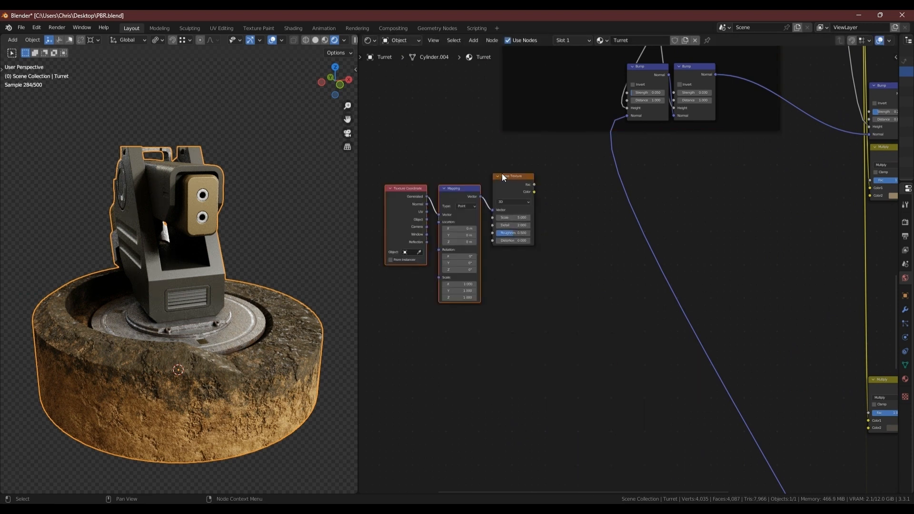
# Step: Delete the new Mapping node and link the Texture Coordinate's Object output straight to the Noise Texture's Vector, placing both nodes side by side
pyautogui.click(462, 185)
pyautogui.press('Delete')
pyautogui.moveTo(427, 221); pyautogui.dragTo(498, 210)
pyautogui.moveTo(416, 187); pyautogui.dragTo(477, 175)
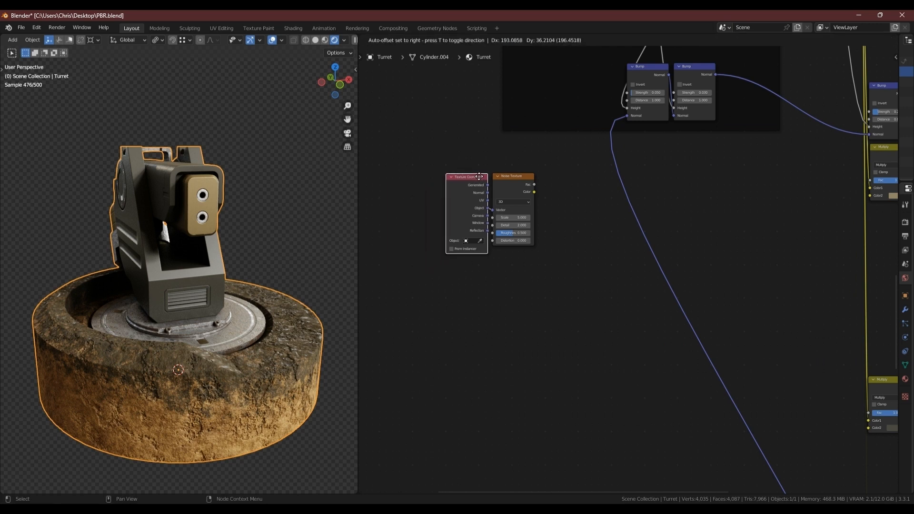
# Step: Preview the new Noise Texture on the turret
pyautogui.scroll(2, 524, 201)
pyautogui.keyDown('ctrl'); pyautogui.keyDown('shift'); pyautogui.click(526, 163); pyautogui.keyUp('shift'); pyautogui.keyUp('ctrl')
pyautogui.scroll(5, 153, 215)
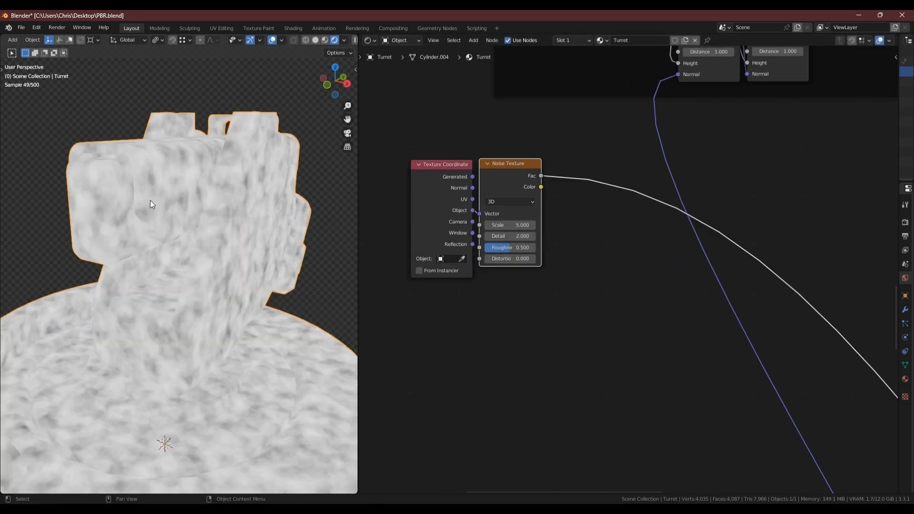
pyautogui.moveTo(514, 251); pyautogui.dragTo(552, 239, button='middle')
pyautogui.scroll(1, 553, 238)
# Step: Set the Noise Texture's Scale to 30, Detail to 15, Roughness to 0.5 and Distortion to 0.3
pyautogui.click(571, 205)
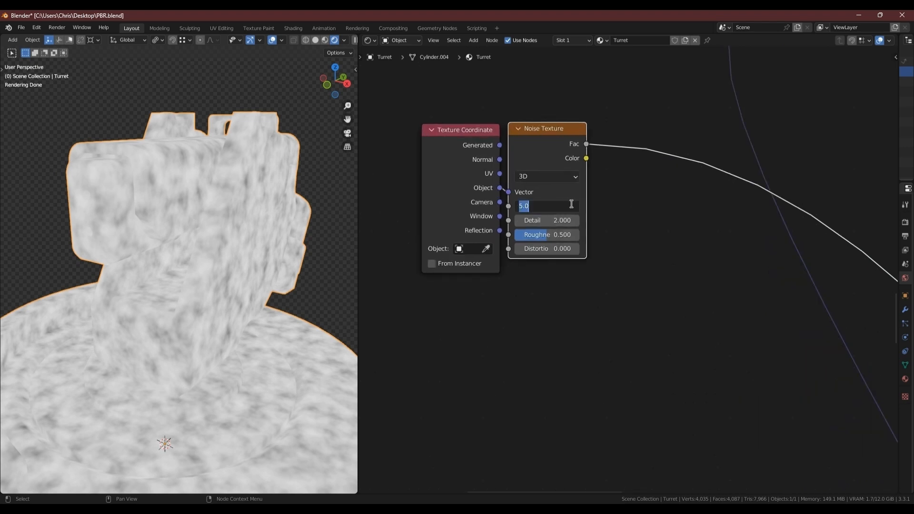
pyautogui.write('30')
pyautogui.press('Tab')
pyautogui.write('1')
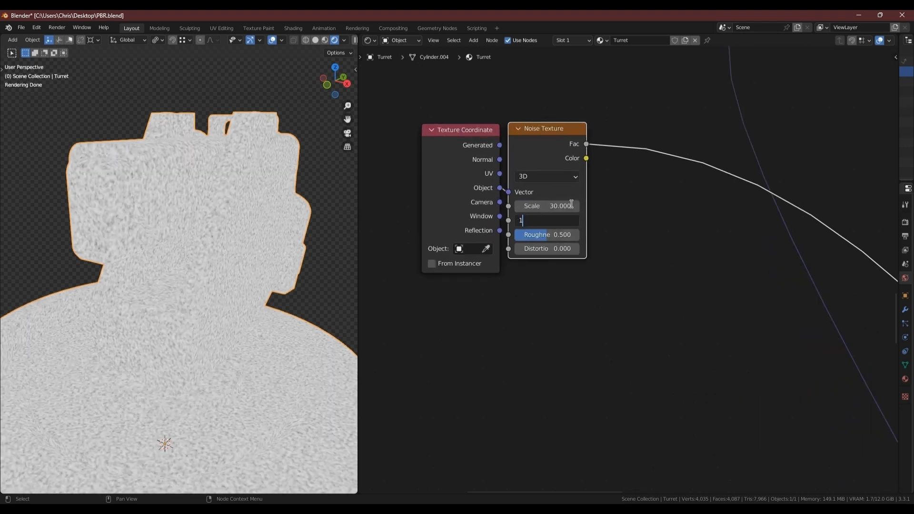
pyautogui.write('5')
pyautogui.press('Tab')
pyautogui.write('0.5')
pyautogui.press('Tab')
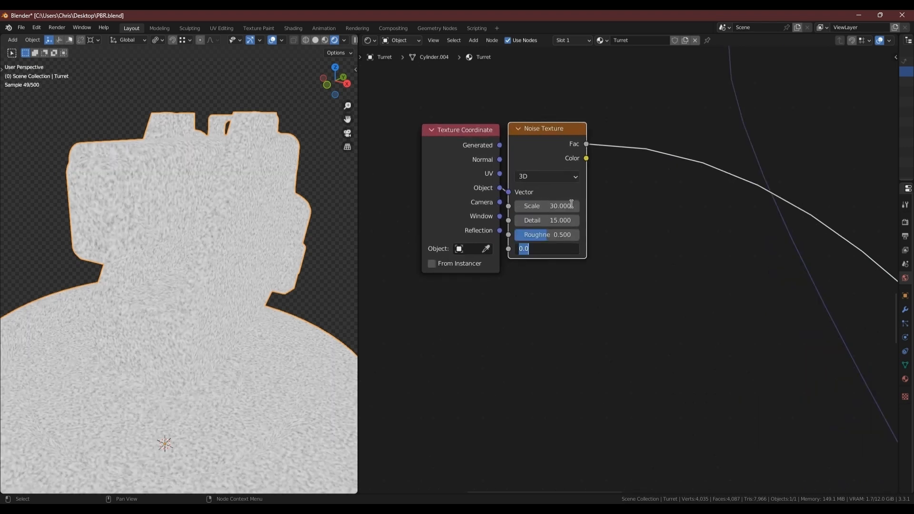
pyautogui.write('0.3')
pyautogui.press('Return')
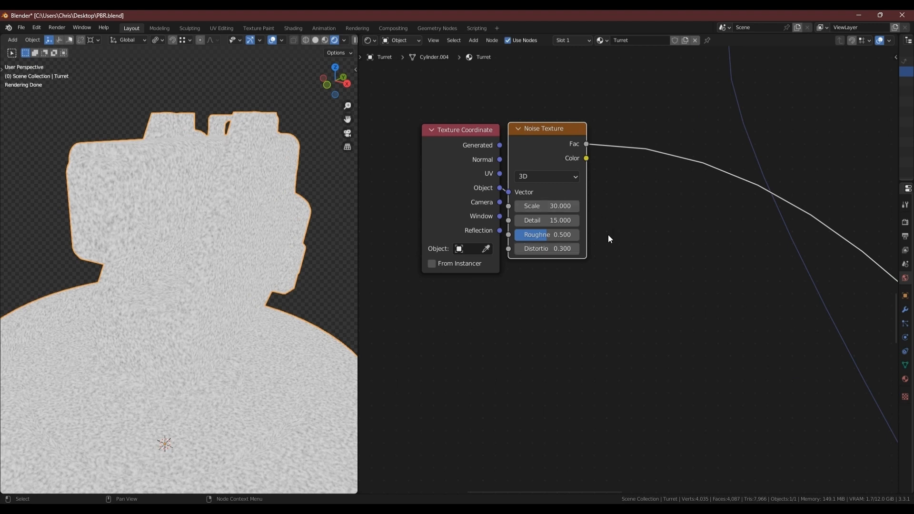
# Step: Duplicate the Noise Texture below the original with its Vector link kept, and set the copy's Roughness to 0.3 and Distortion to 0
pyautogui.hotkey('shift', 'd')
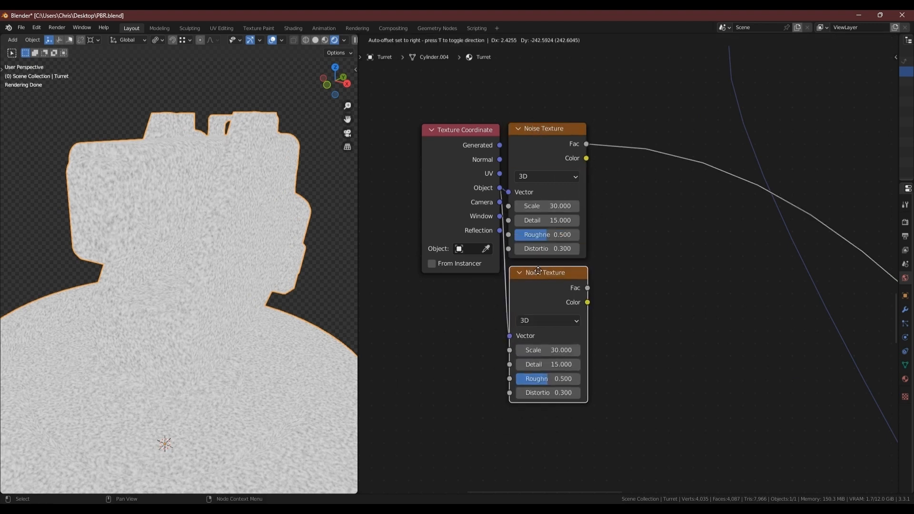
pyautogui.click(537, 267)
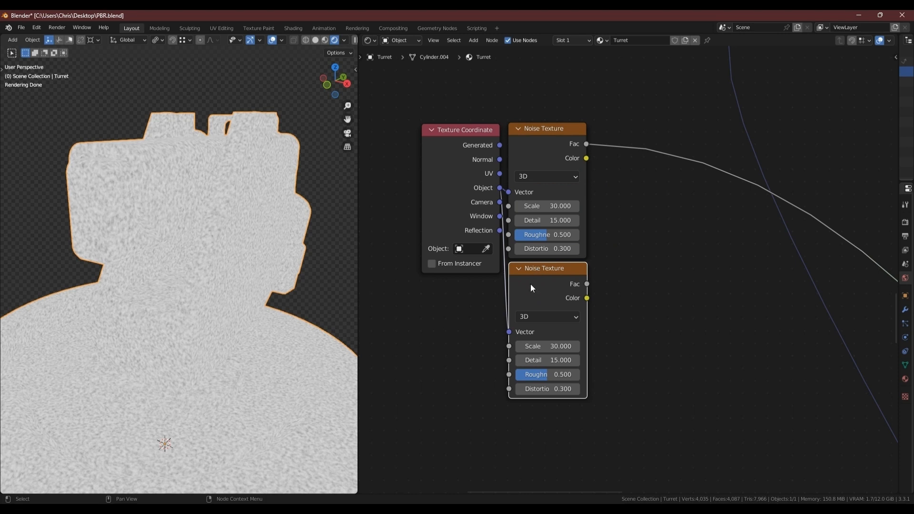
pyautogui.click(567, 375)
pyautogui.write('.3')
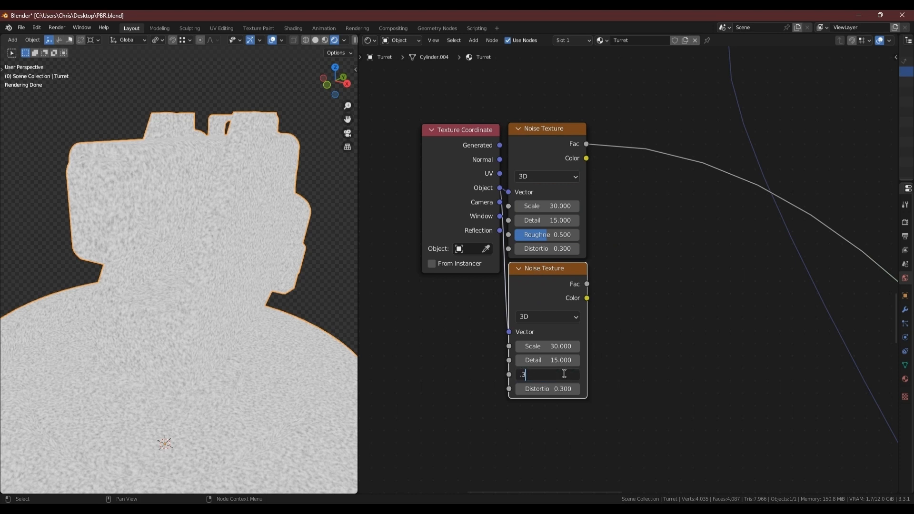
pyautogui.click(558, 389)
pyautogui.write('0')
pyautogui.press('Return')
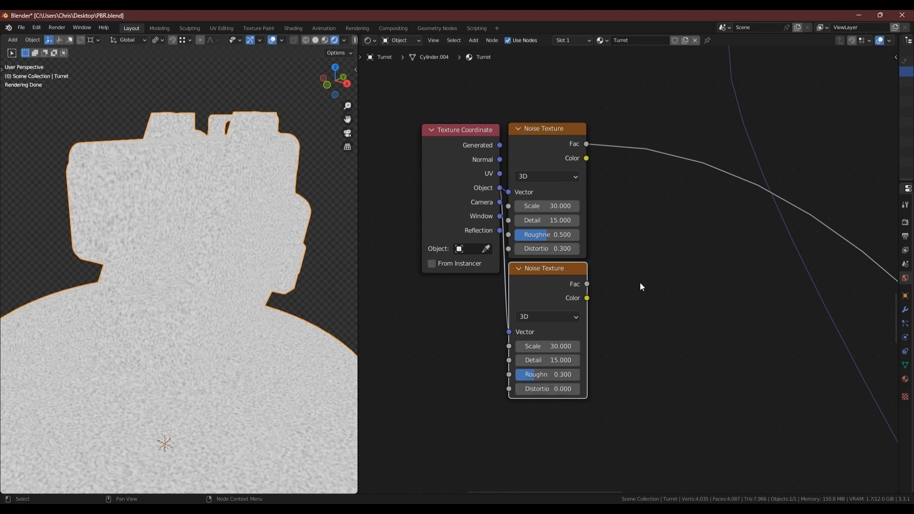
# Step: Combine the two Noise Textures with a Mix node set to Darken with a Fac of 1
pyautogui.click(543, 130)
pyautogui.keyDown('shift'); pyautogui.click(556, 277); pyautogui.keyUp('shift')
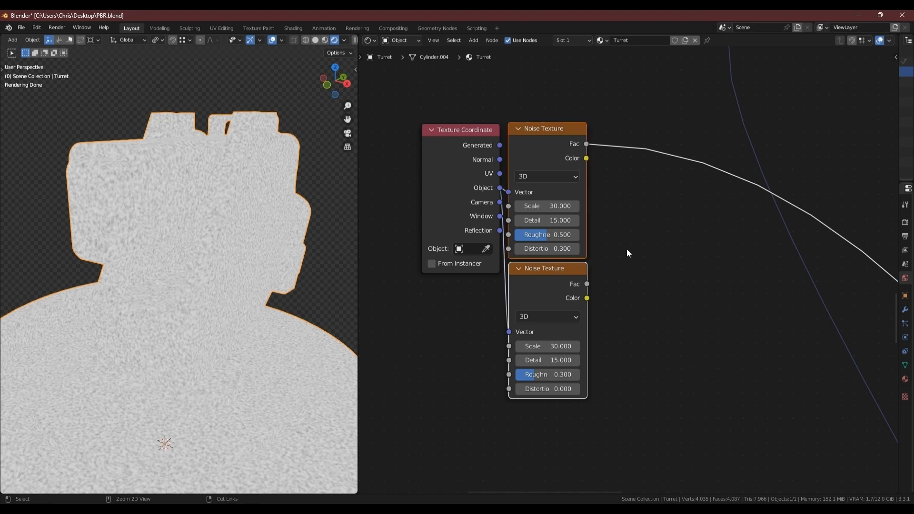
pyautogui.hotkey('ctrl', '0')
pyautogui.click(634, 226)
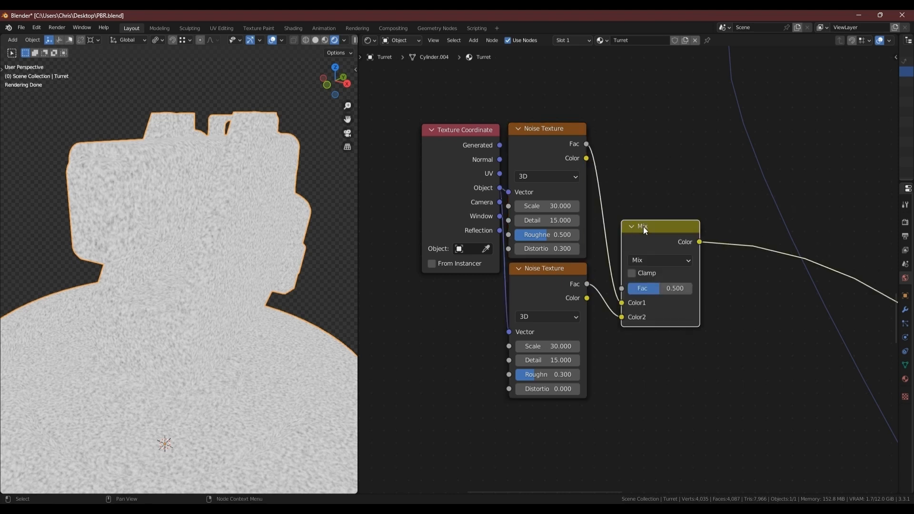
pyautogui.click(653, 260)
pyautogui.click(644, 296)
pyautogui.moveTo(669, 289); pyautogui.dragTo(708, 294)
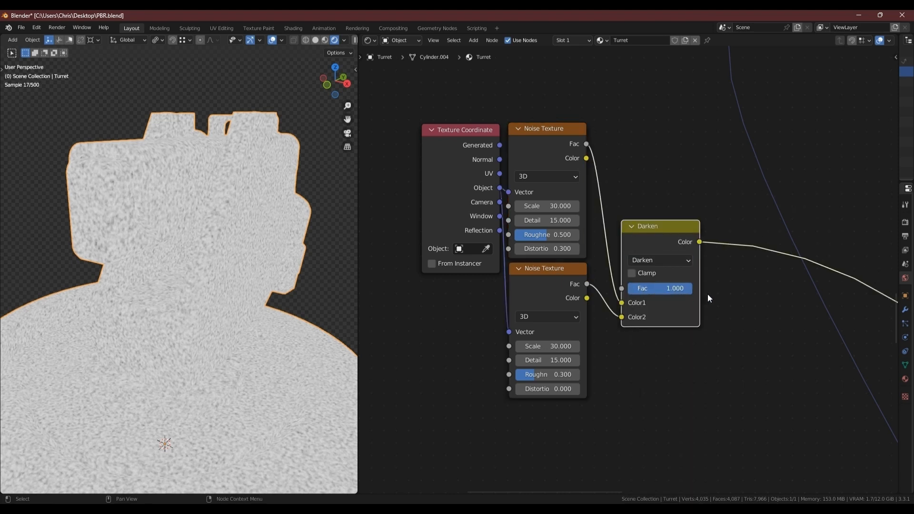
# Step: Place the Darken node beside the Noise Textures and insert a ColorRamp on its Color output
pyautogui.moveTo(670, 229); pyautogui.dragTo(641, 132)
pyautogui.moveTo(536, 130); pyautogui.dragTo(534, 132)
pyautogui.moveTo(548, 270); pyautogui.dragTo(545, 274)
pyautogui.scroll(-8, 689, 210)
pyautogui.moveTo(688, 210); pyautogui.dragTo(589, 295, button='middle')
pyautogui.hotkey('shift', 'a')
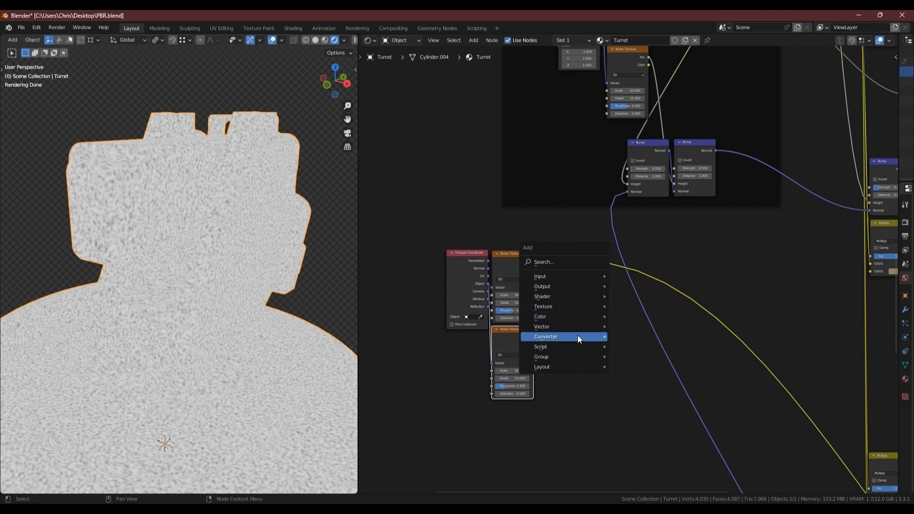
pyautogui.moveTo(580, 338)
pyautogui.click(633, 350)
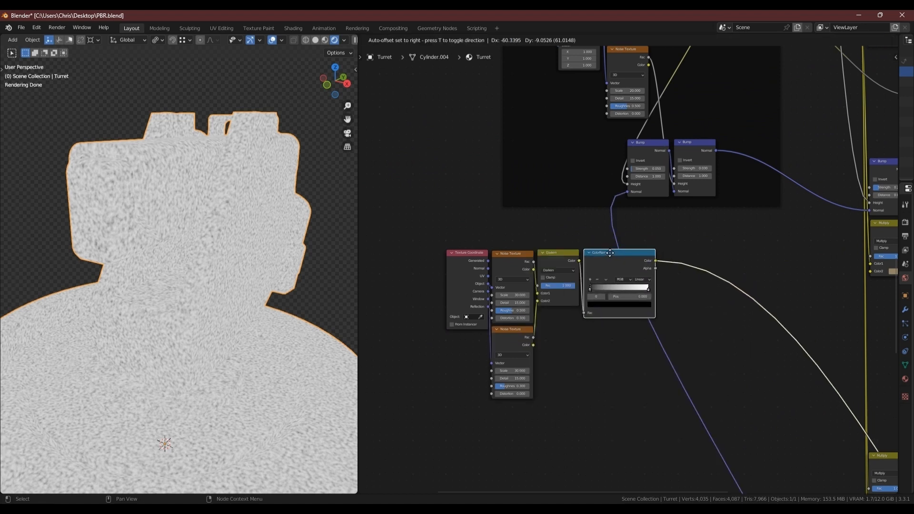
pyautogui.click(611, 253)
# Step: Set the new ColorRamp's black stop to position 0.434 and its colour to hex 937654
pyautogui.scroll(3, 620, 297)
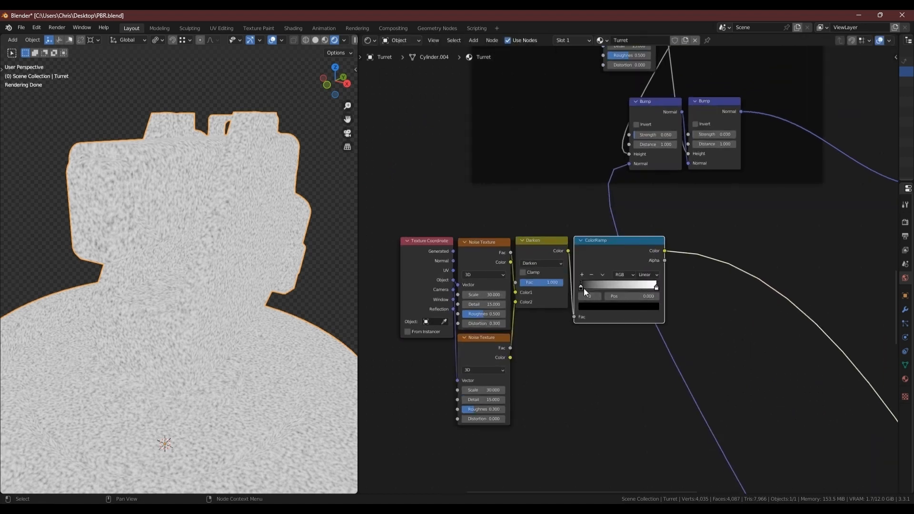
pyautogui.write('34')
pyautogui.press('Return')
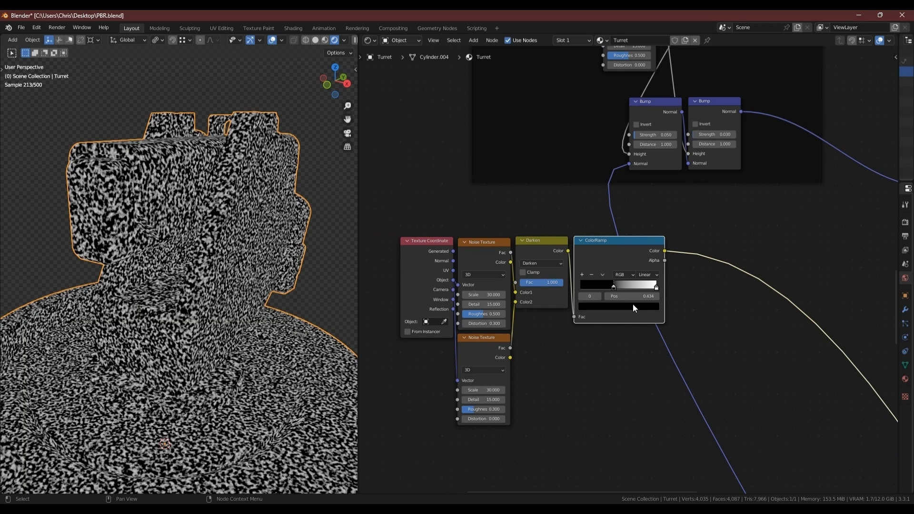
pyautogui.click(604, 308)
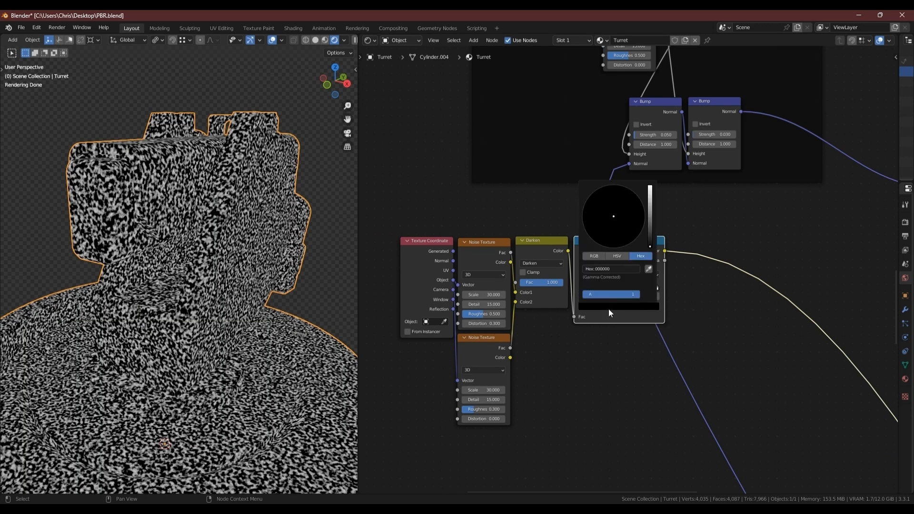
pyautogui.click(617, 269)
pyautogui.write('937650')
pyautogui.press('Return')
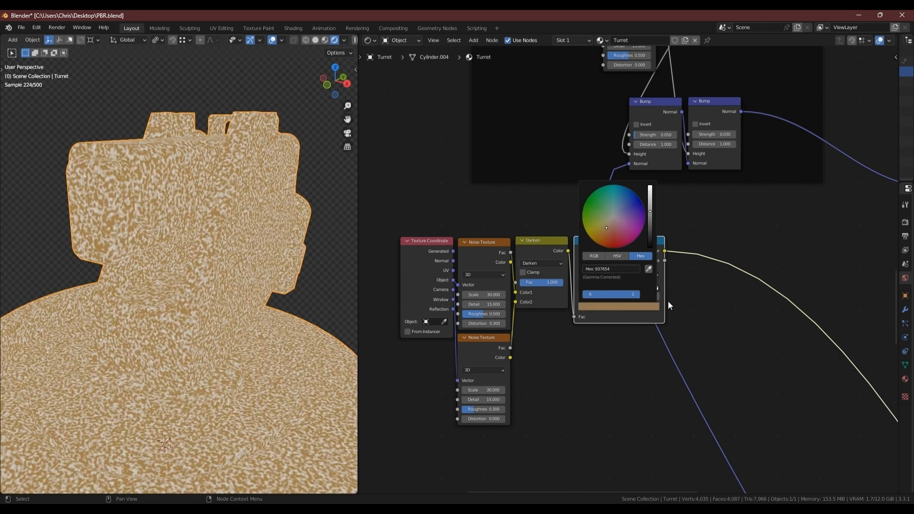
# Step: Set the ColorRamp's white stop to the tan colour hex B4905B
pyautogui.click(659, 288)
pyautogui.click(653, 306)
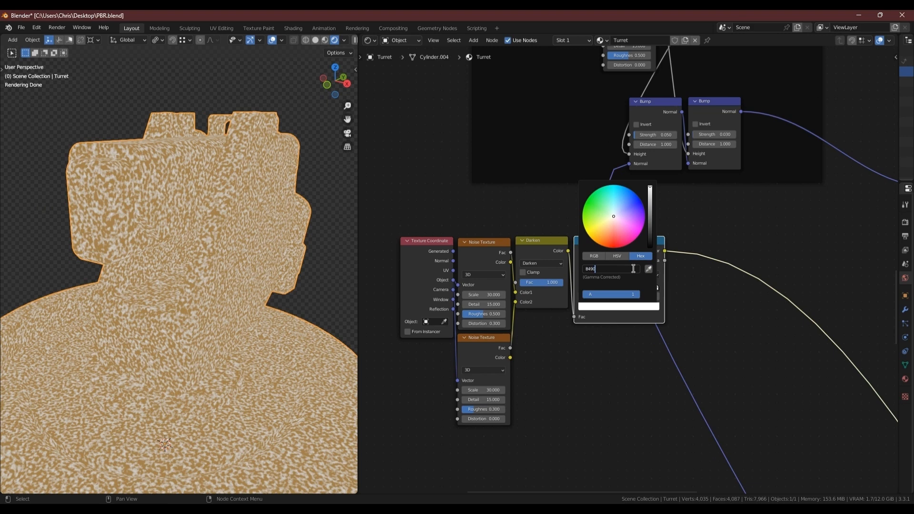
pyautogui.press('Return')
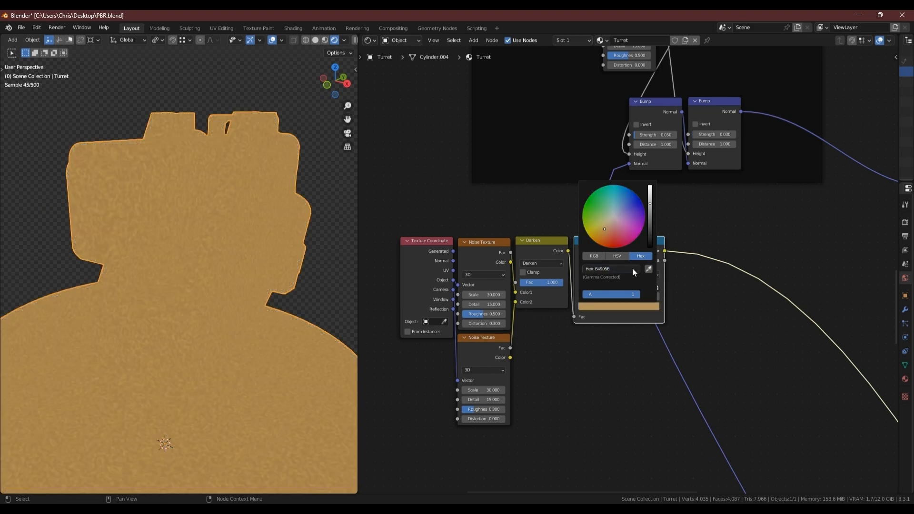
# Step: Link the tan ColorRamp's Color output to Color2 of the Multiply node just below the Galvanized Metal frame
pyautogui.scroll(-2, 772, 341)
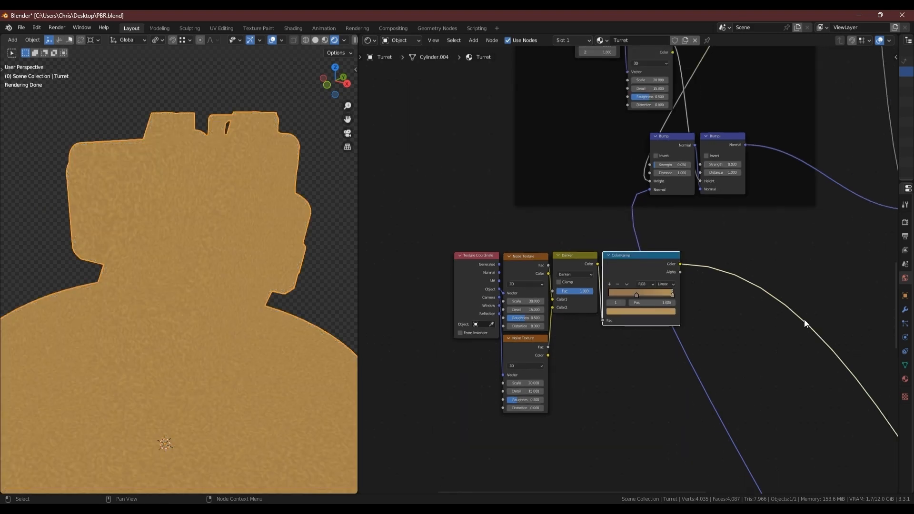
pyautogui.moveTo(804, 319); pyautogui.dragTo(667, 293, button='middle')
pyautogui.moveTo(542, 237)
pyautogui.mouseDown()
pyautogui.moveTo(749, 236)
pyautogui.moveTo(775, 249)
pyautogui.mouseUp()
# Step: Reconnect the last Mix Shader to the material output and view the turret's head close up
pyautogui.scroll(-3, 775, 257)
pyautogui.moveTo(805, 305); pyautogui.dragTo(724, 208, button='middle')
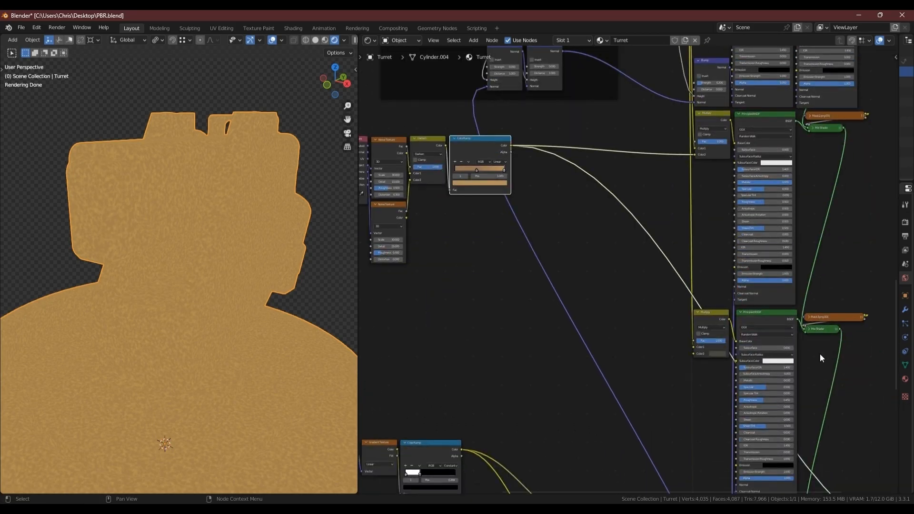
pyautogui.moveTo(820, 354); pyautogui.dragTo(744, 179, button='middle')
pyautogui.keyDown('ctrl'); pyautogui.keyDown('shift'); pyautogui.click(744, 342); pyautogui.keyUp('shift'); pyautogui.keyUp('ctrl')
pyautogui.moveTo(230, 240); pyautogui.dragTo(154, 171, button='middle')
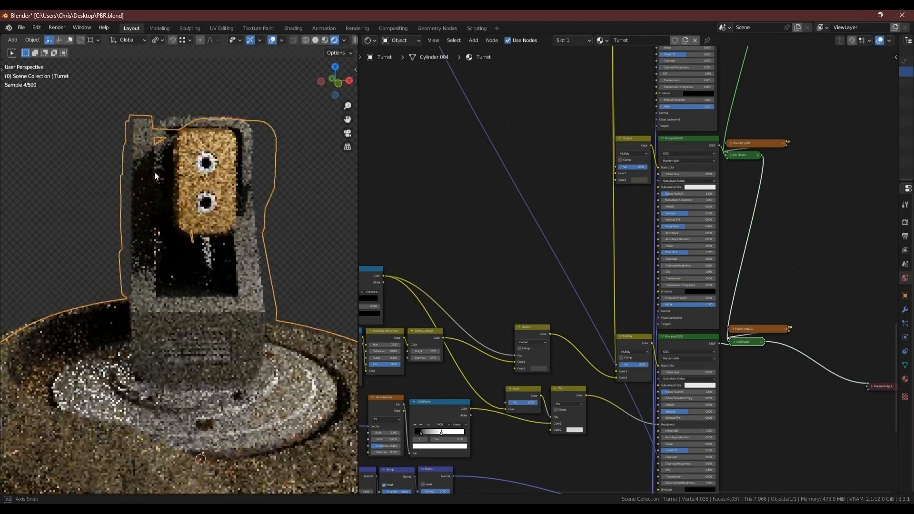
pyautogui.scroll(4, 190, 205)
pyautogui.moveTo(229, 239)
pyautogui.mouseDown(button='middle')
pyautogui.moveTo(241, 225)
pyautogui.moveTo(228, 227)
pyautogui.mouseUp(button='middle')
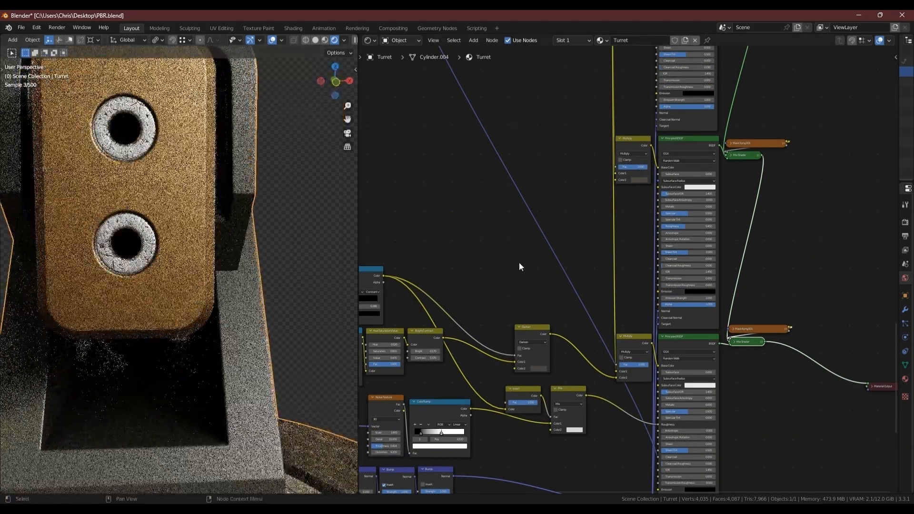
# Step: Insert a Bump node in the normal link feeding the turret head's metallic Principled BSDF
pyautogui.scroll(-3, 518, 261)
pyautogui.moveTo(457, 148); pyautogui.dragTo(535, 293, button='middle')
pyautogui.hotkey('shift', 'a')
pyautogui.click(432, 228)
pyautogui.write('bump')
pyautogui.press('Return')
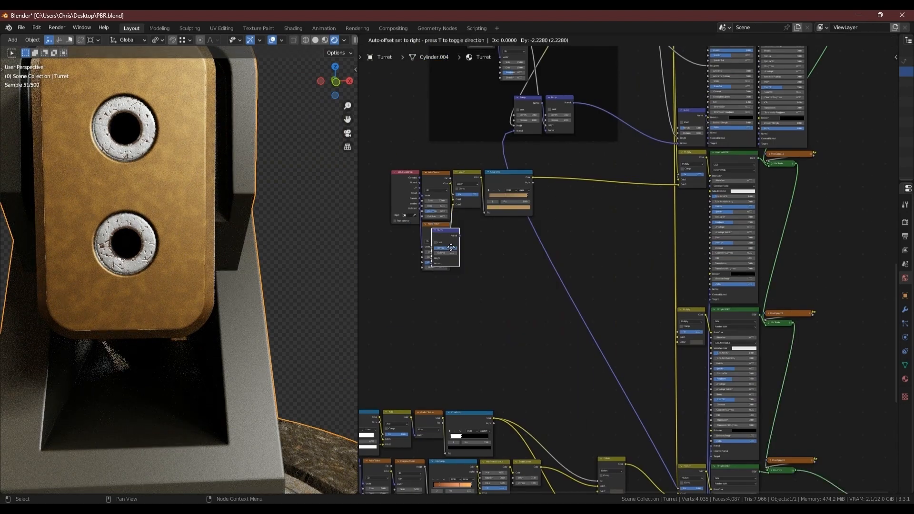
pyautogui.click(618, 252)
pyautogui.scroll(7, 687, 283)
pyautogui.moveTo(725, 293); pyautogui.dragTo(564, 286)
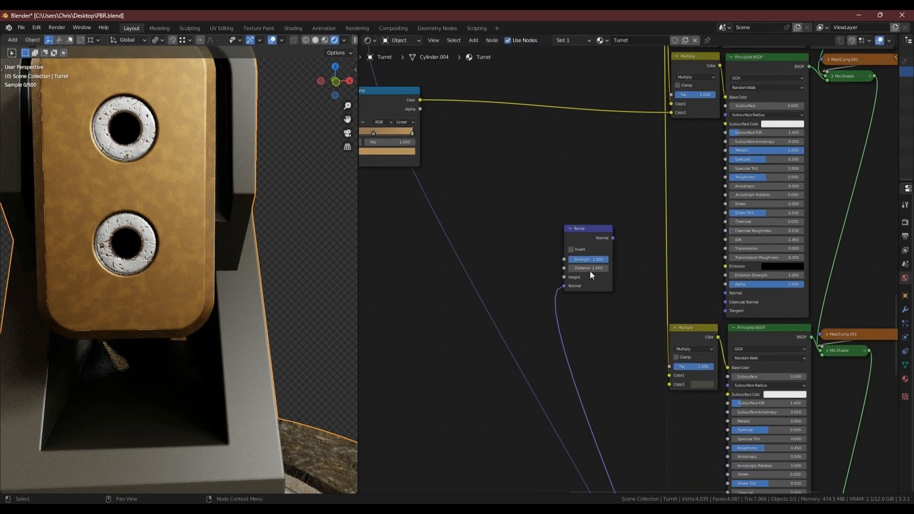
pyautogui.moveTo(613, 239); pyautogui.dragTo(725, 293)
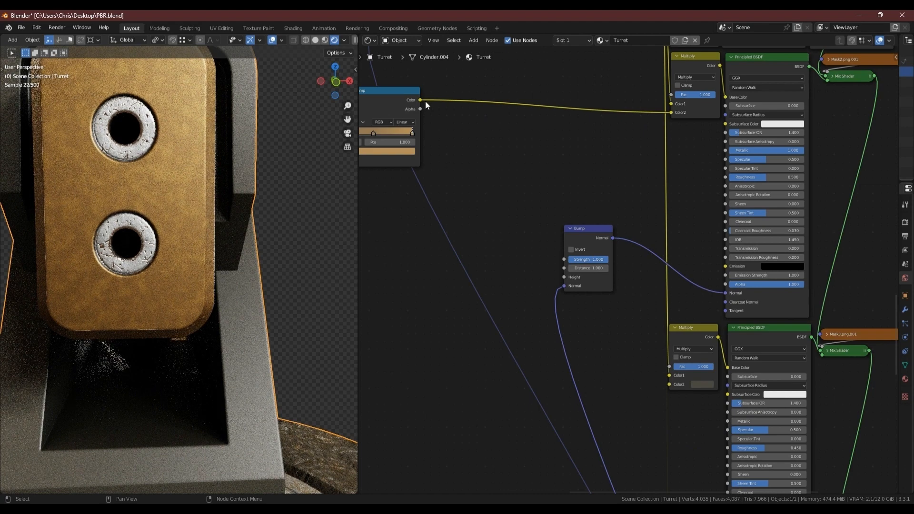
# Step: Drive the new Bump node's Height with the tan ColorRamp's Color and set its strength to 0.056
pyautogui.moveTo(421, 100); pyautogui.dragTo(565, 278)
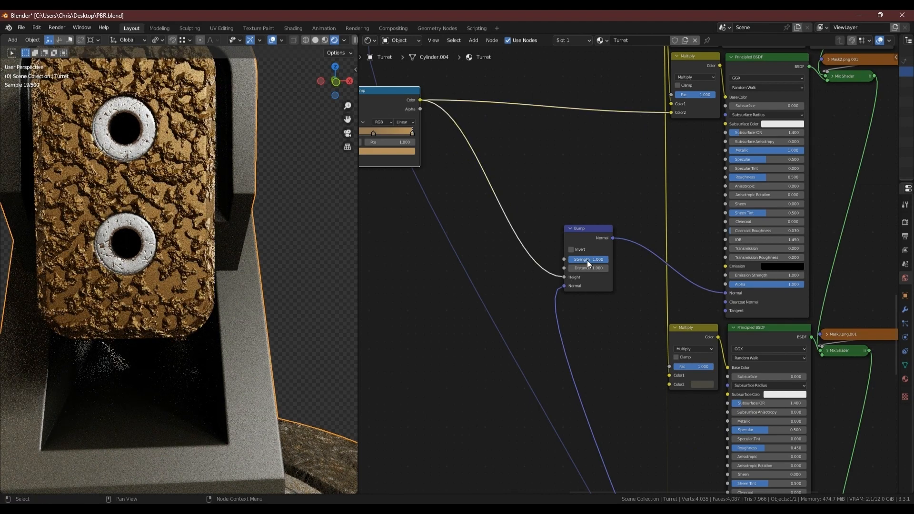
pyautogui.scroll(3, 587, 260)
pyautogui.click(614, 224)
pyautogui.write('0.056')
pyautogui.press('Return')
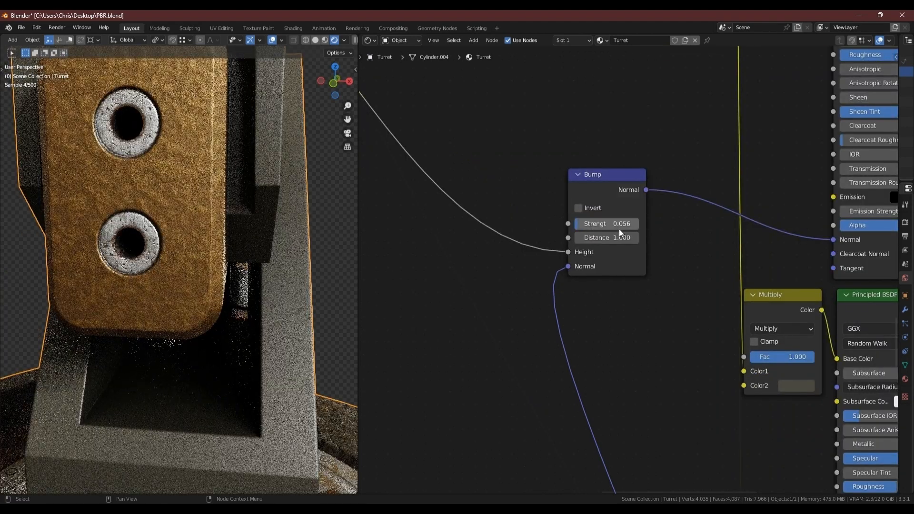
# Step: Duplicate the DIRT frame's Mapping, Noise Texture, Add, Gradient Texture and both ColorRamp nodes, and detach the copies from their frame
pyautogui.scroll(-4, 619, 229)
pyautogui.moveTo(481, 133); pyautogui.dragTo(657, 266, button='middle')
pyautogui.scroll(-6, 595, 210)
pyautogui.moveTo(547, 167); pyautogui.dragTo(651, 387, button='middle')
pyautogui.scroll(-2, 619, 143)
pyautogui.moveTo(614, 114); pyautogui.dragTo(627, 359, button='middle')
pyautogui.scroll(4, 693, 207)
pyautogui.moveTo(693, 208); pyautogui.dragTo(655, 247, button='middle')
pyautogui.click(431, 288)
pyautogui.keyDown('shift'); pyautogui.click(477, 241); pyautogui.keyUp('shift')
pyautogui.keyDown('shift'); pyautogui.click(518, 240); pyautogui.keyUp('shift')
pyautogui.keyDown('shift'); pyautogui.click(598, 241); pyautogui.keyUp('shift')
pyautogui.keyDown('shift'); pyautogui.click(651, 241); pyautogui.keyUp('shift')
pyautogui.keyDown('shift'); pyautogui.click(682, 242); pyautogui.keyUp('shift')
pyautogui.scroll(-4, 554, 331)
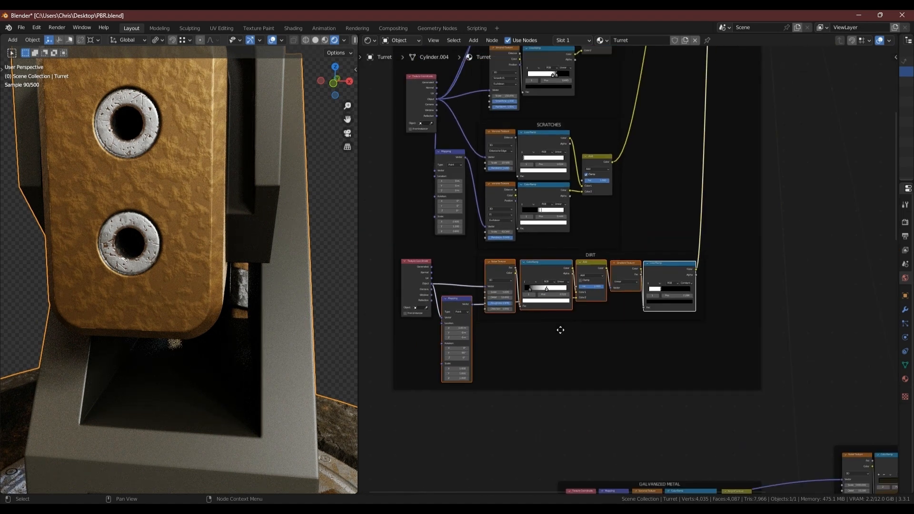
pyautogui.moveTo(560, 330); pyautogui.dragTo(583, 252, button='middle')
pyautogui.hotkey('shift', 'd')
pyautogui.click(561, 330)
pyautogui.hotkey('alt', 'p')
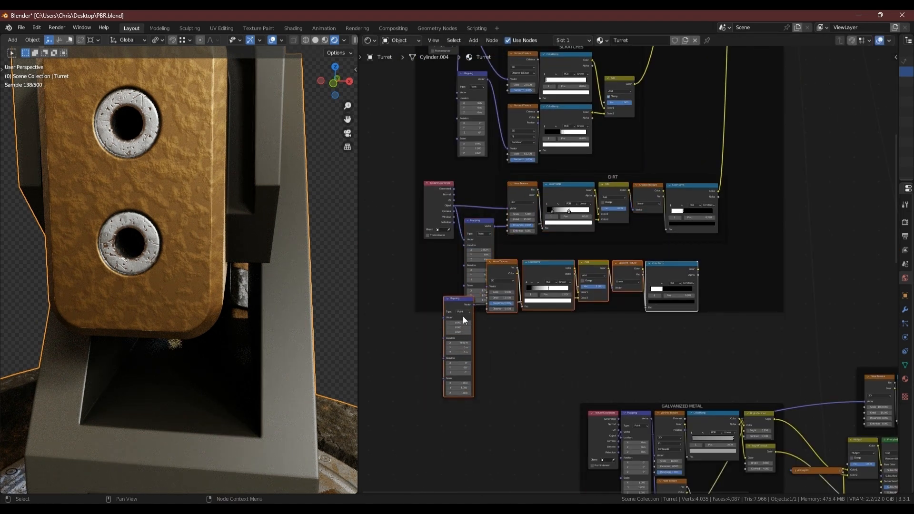
# Step: Place the copied dirt nodes below the tan noise textures and link that group's Texture Coordinate node to the copied Mapping node's Vector
pyautogui.scroll(-5, 464, 318)
pyautogui.moveTo(464, 318); pyautogui.dragTo(483, 203, button='middle')
pyautogui.moveTo(481, 190); pyautogui.dragTo(427, 408)
pyautogui.scroll(6, 465, 407)
pyautogui.moveTo(467, 407); pyautogui.dragTo(472, 256, button='middle')
pyautogui.moveTo(447, 220); pyautogui.dragTo(547, 352)
pyautogui.moveTo(488, 388); pyautogui.dragTo(501, 349)
pyautogui.scroll(2, 506, 407)
pyautogui.moveTo(530, 187); pyautogui.dragTo(483, 361)
pyautogui.scroll(2, 598, 402)
pyautogui.moveTo(545, 408); pyautogui.dragTo(520, 351, button='middle')
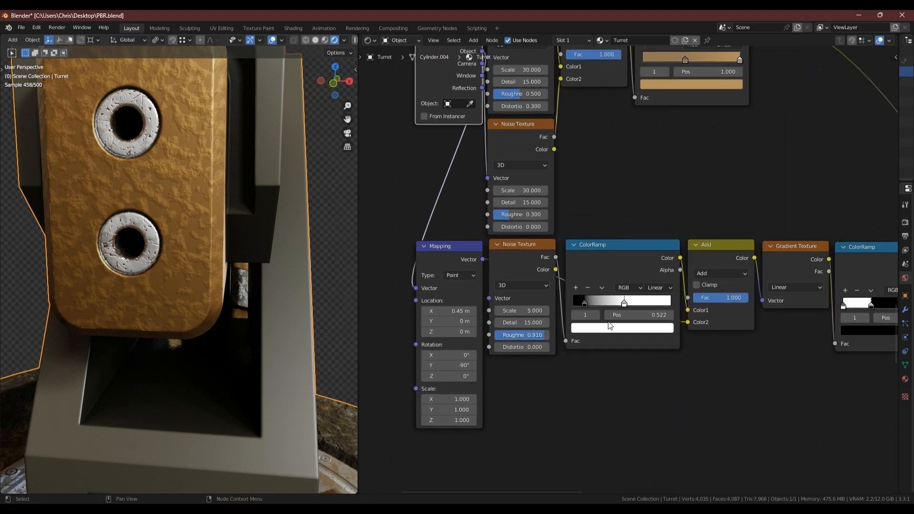
# Step: Set the first copied ColorRamp's black stop to position 0.249 and its white stop to position 0.585
pyautogui.moveTo(610, 326); pyautogui.dragTo(567, 281, button='middle')
pyautogui.scroll(1, 545, 253)
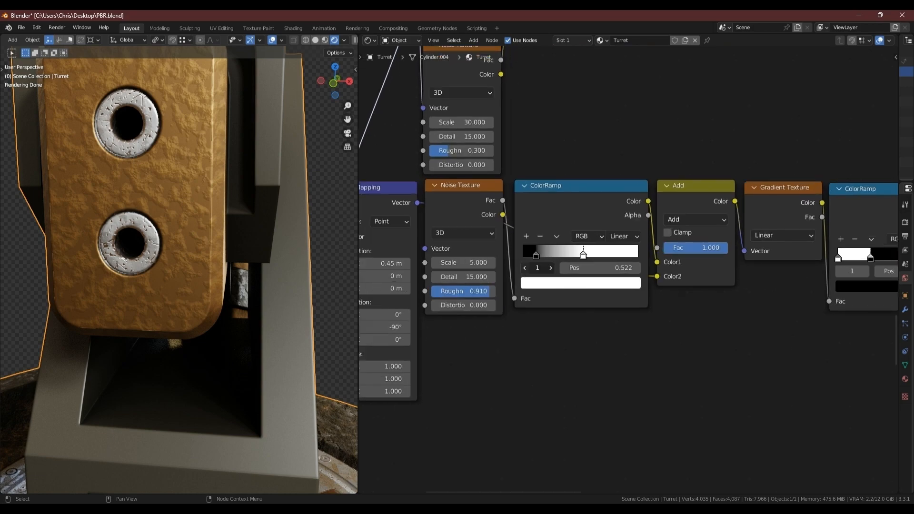
pyautogui.click(525, 268)
pyautogui.click(610, 267)
pyautogui.write('.24')
pyautogui.press('Return')
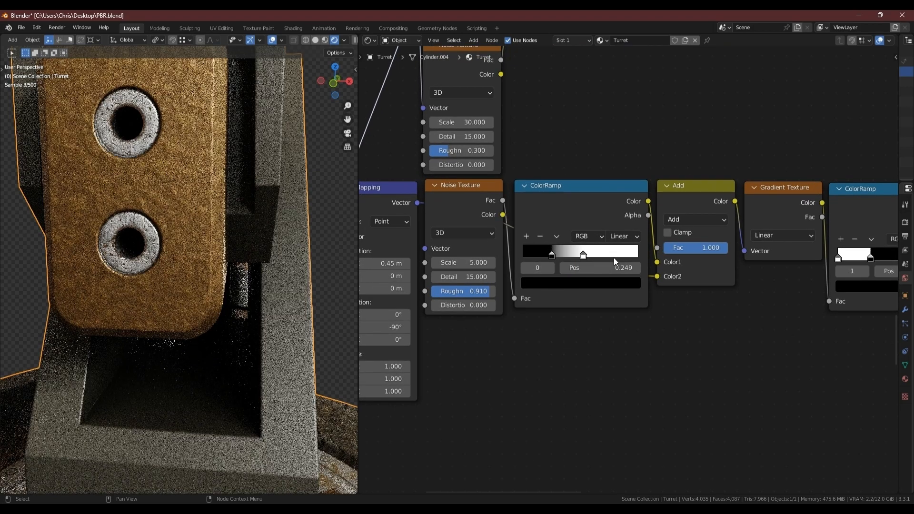
pyautogui.click(550, 268)
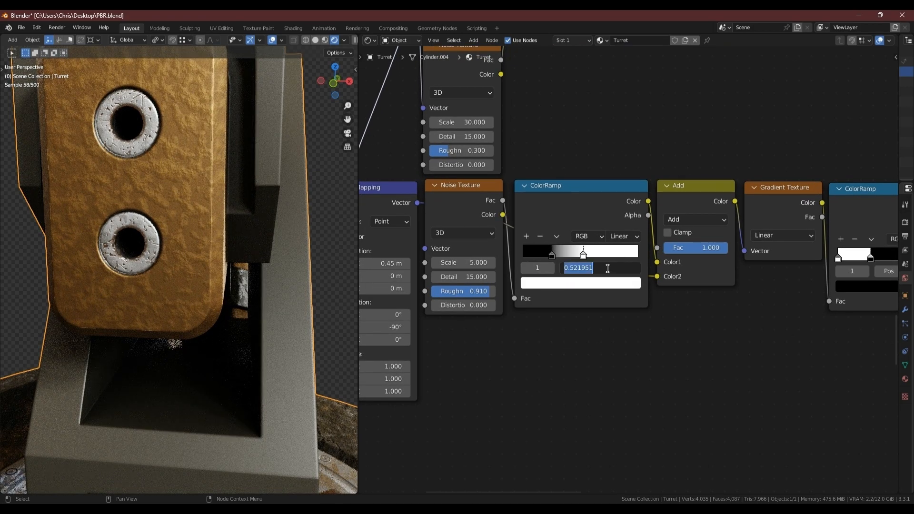
pyautogui.click(611, 262)
pyautogui.write('.585')
pyautogui.press('Return')
pyautogui.scroll(-3, 699, 263)
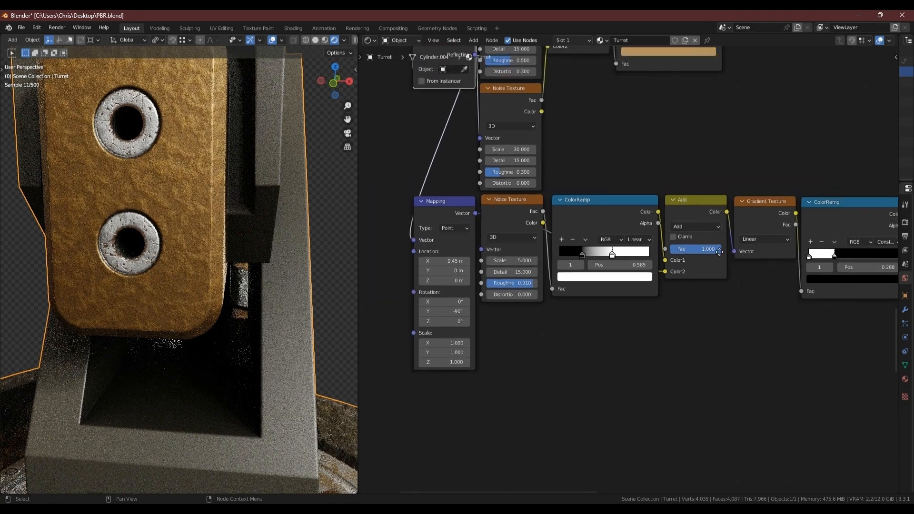
# Step: Preview the last copied ColorRamp on the whole turret and set its black stop to position 0.688
pyautogui.moveTo(717, 251); pyautogui.dragTo(571, 253, button='middle')
pyautogui.keyDown('ctrl'); pyautogui.keyDown('shift'); pyautogui.click(707, 207); pyautogui.keyUp('shift'); pyautogui.keyUp('ctrl')
pyautogui.moveTo(207, 211); pyautogui.dragTo(271, 250, button='middle')
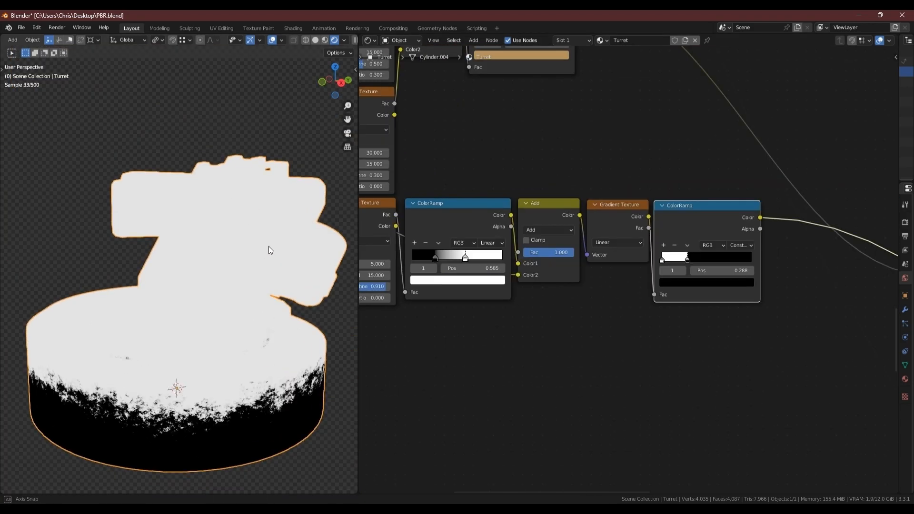
pyautogui.scroll(3, 610, 251)
pyautogui.click(541, 257)
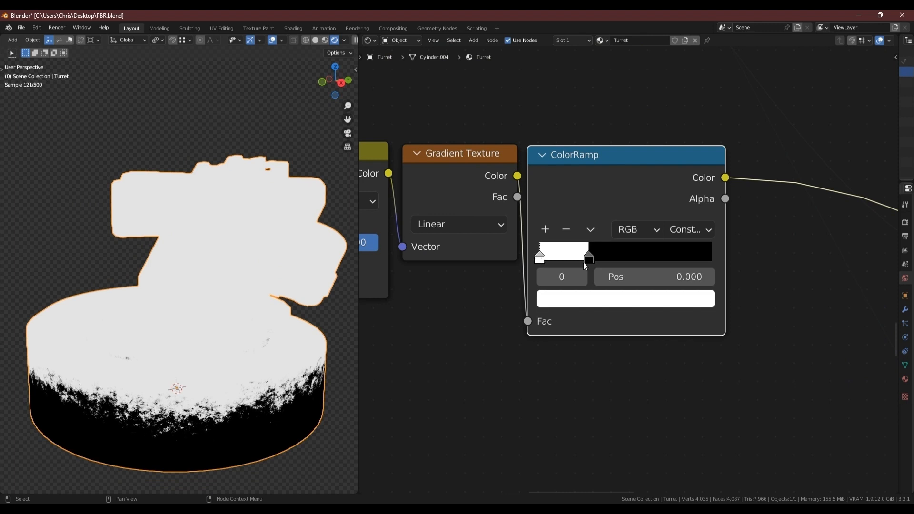
pyautogui.click(589, 257)
pyautogui.click(665, 278)
pyautogui.write('.688')
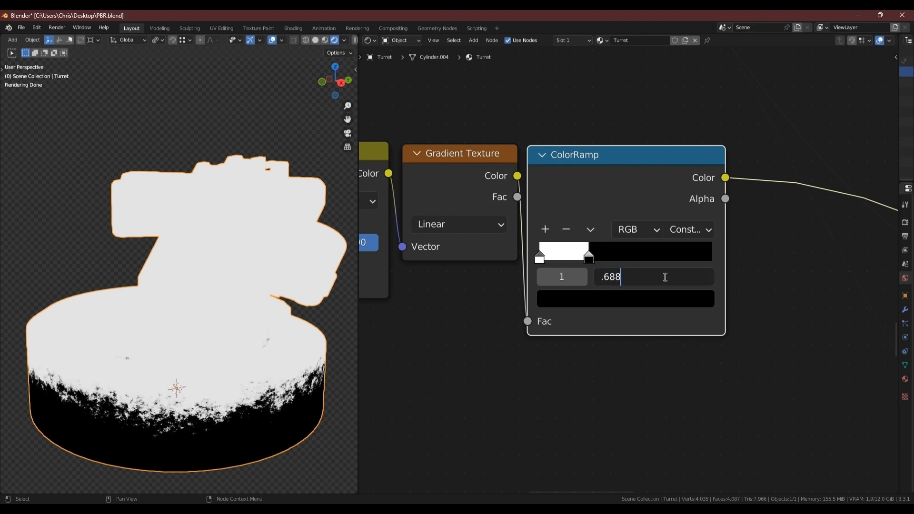
pyautogui.press('Return')
# Step: Set the copied Mapping node's Z scale to 0.97
pyautogui.scroll(-7, 618, 293)
pyautogui.moveTo(549, 298); pyautogui.dragTo(755, 276, button='middle')
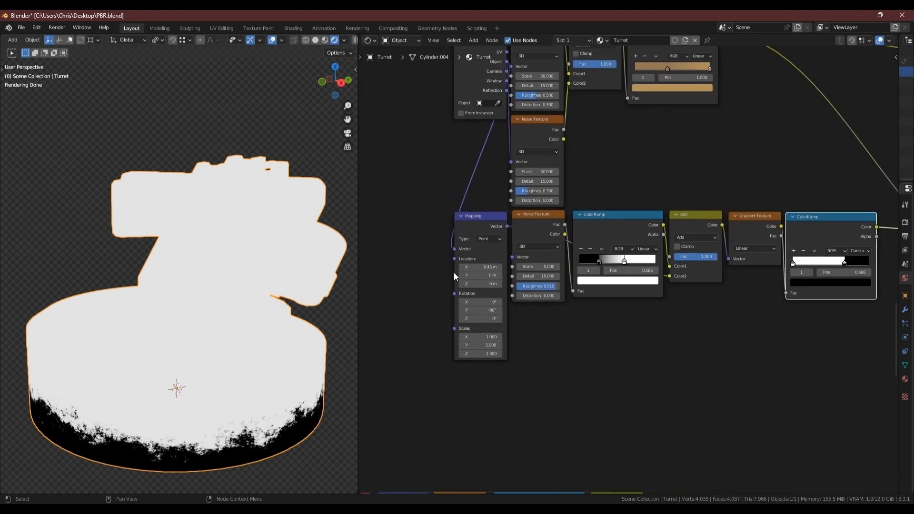
pyautogui.scroll(3, 455, 277)
pyautogui.click(546, 378)
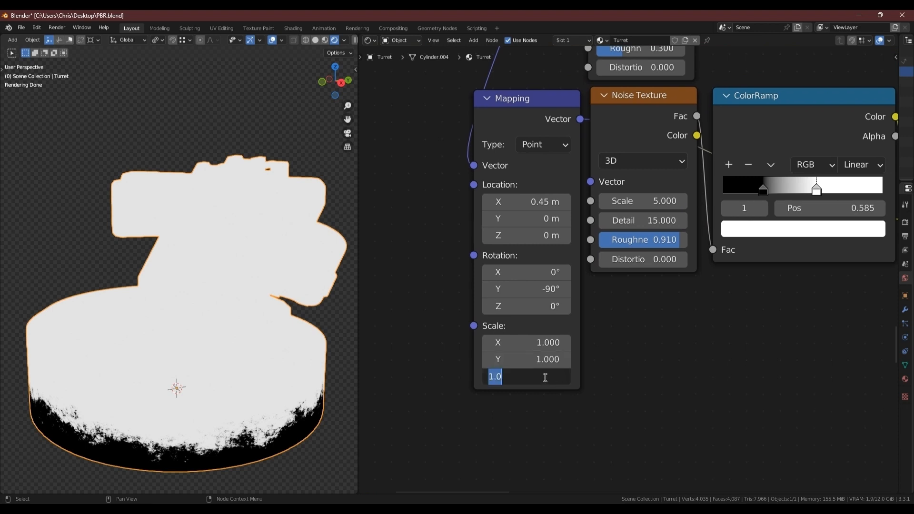
pyautogui.write('.97')
pyautogui.press('Return')
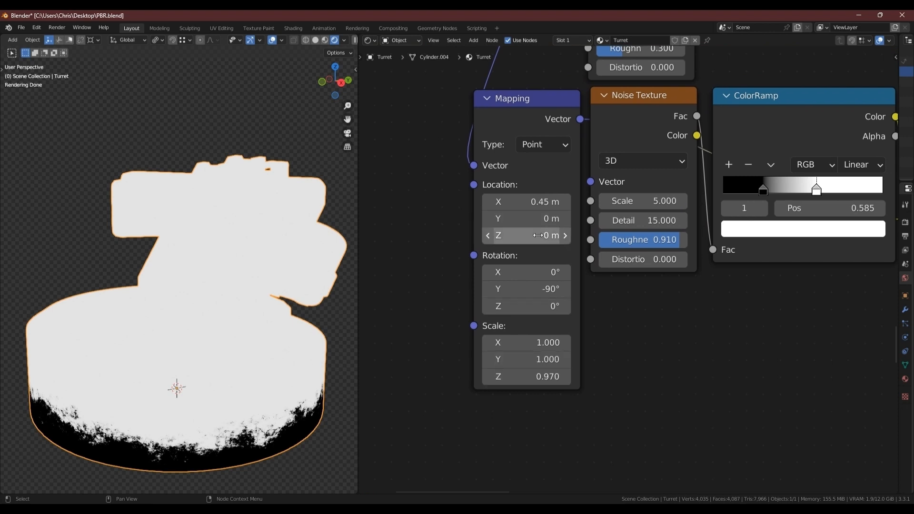
# Step: Set the copied Mapping node's X rotation to -60° and its X location to -2.23 m
pyautogui.click(534, 271)
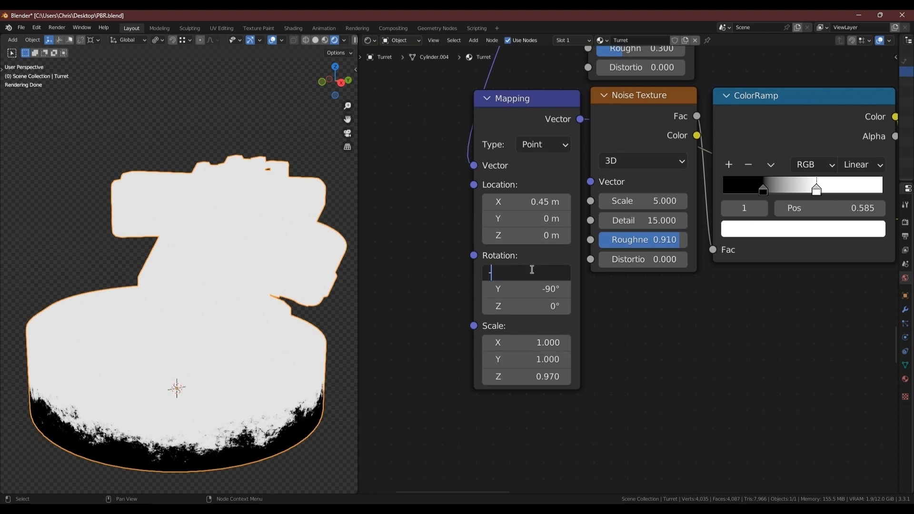
pyautogui.write('-60')
pyautogui.press('Return')
pyautogui.click(538, 201)
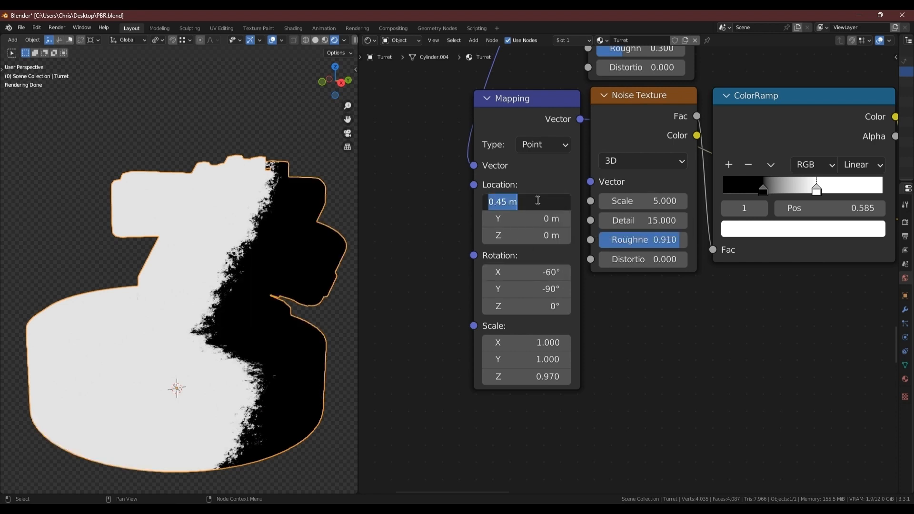
pyautogui.write('-2.23')
pyautogui.press('Return')
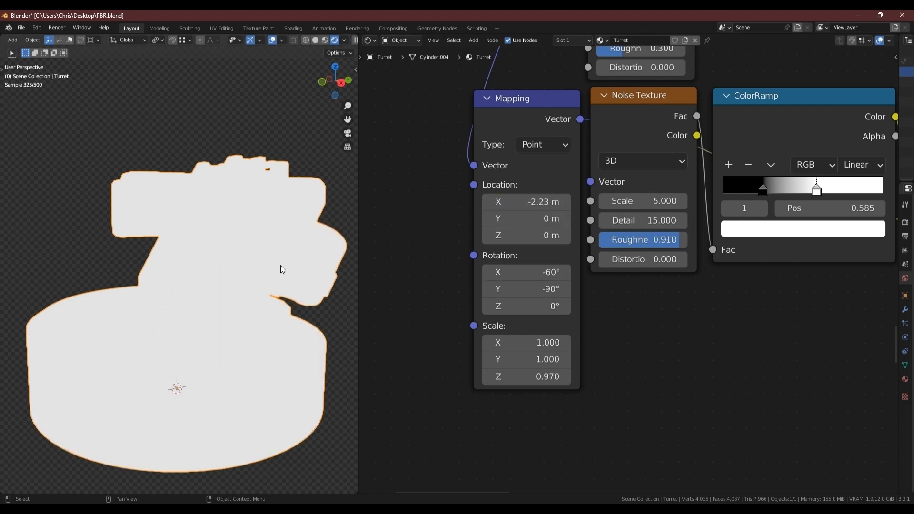
pyautogui.moveTo(280, 268); pyautogui.dragTo(303, 292, button='middle')
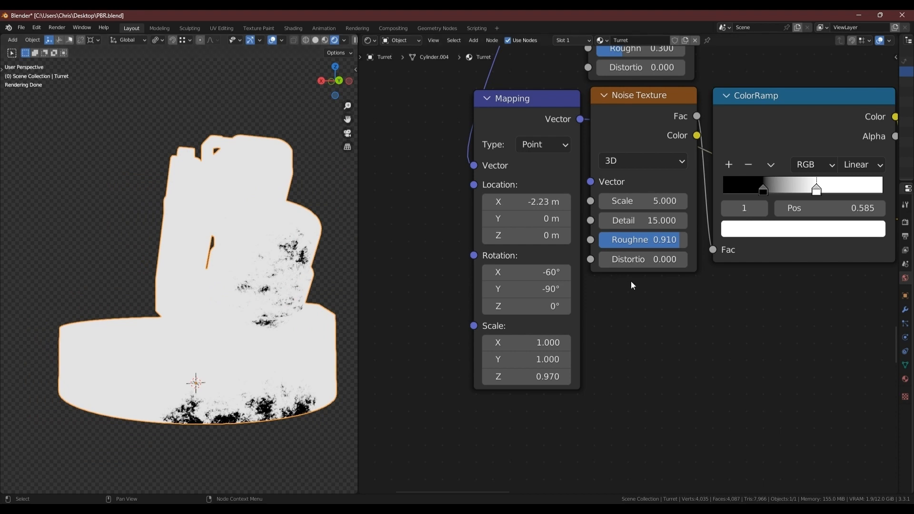
# Step: Insert an Invert node right after the last copied ColorRamp
pyautogui.scroll(-9, 631, 282)
pyautogui.moveTo(881, 257); pyautogui.dragTo(531, 291, button='middle')
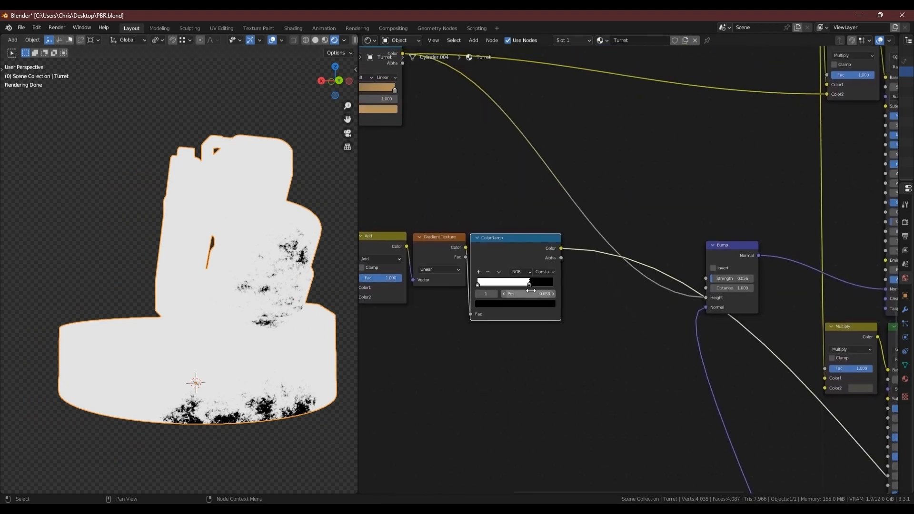
pyautogui.hotkey('shift', 'a')
pyautogui.click(525, 366)
pyautogui.write('inv')
pyautogui.press('Return')
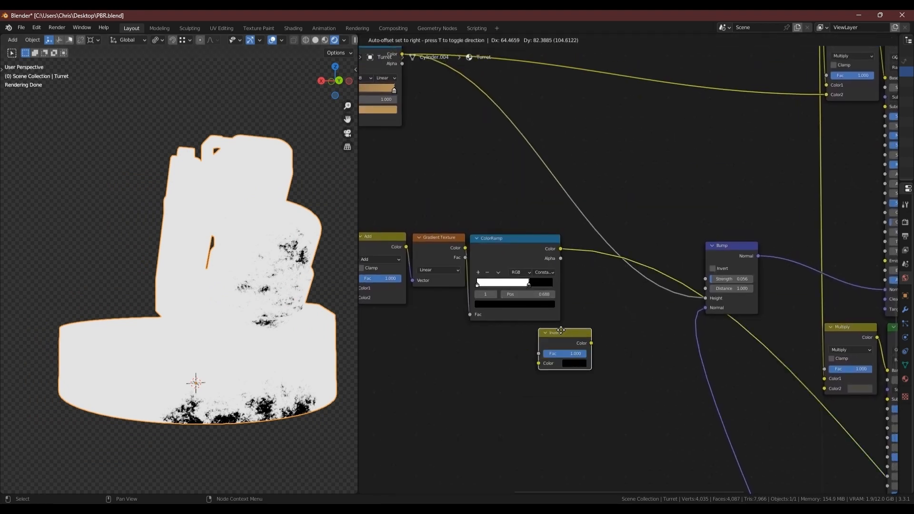
pyautogui.click(583, 271)
pyautogui.moveTo(604, 249); pyautogui.dragTo(578, 235)
# Step: Duplicate the turret head's Bump node in series after the first and link the Invert node's Color to its Height
pyautogui.click(722, 246)
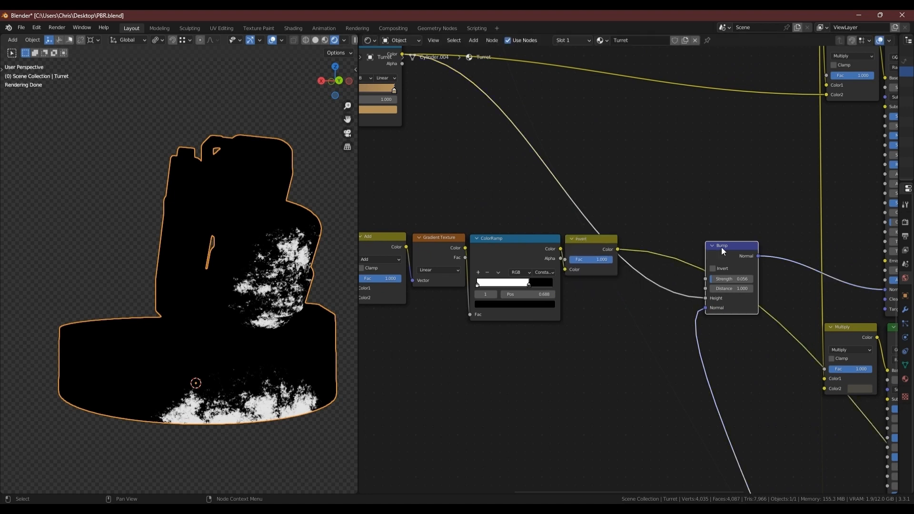
pyautogui.hotkey('shift', 'd')
pyautogui.click(779, 245)
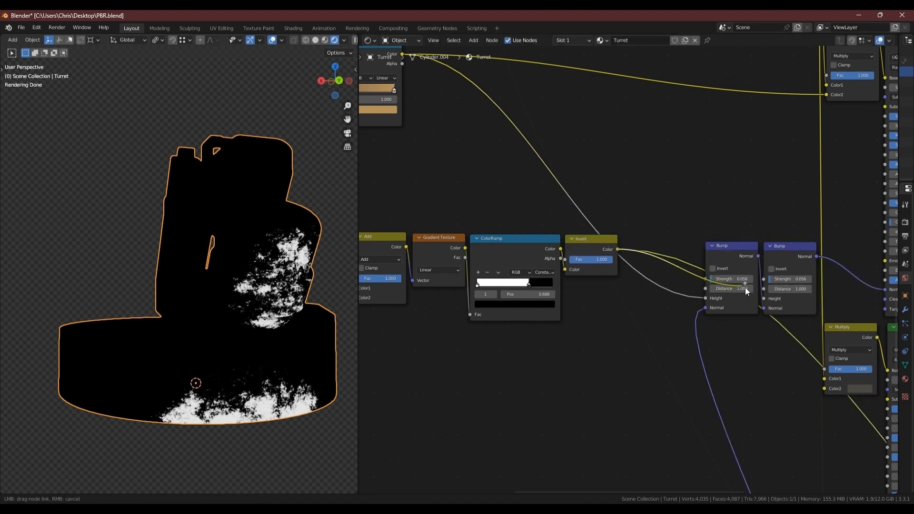
# Step: Reconnect the last Mix Shader to the material output and set the second Bump node's strength to 1.0
pyautogui.moveTo(793, 347); pyautogui.dragTo(574, 172, button='middle')
pyautogui.scroll(-3, 574, 172)
pyautogui.keyDown('ctrl'); pyautogui.keyDown('shift'); pyautogui.click(759, 395); pyautogui.keyUp('shift'); pyautogui.keyUp('ctrl')
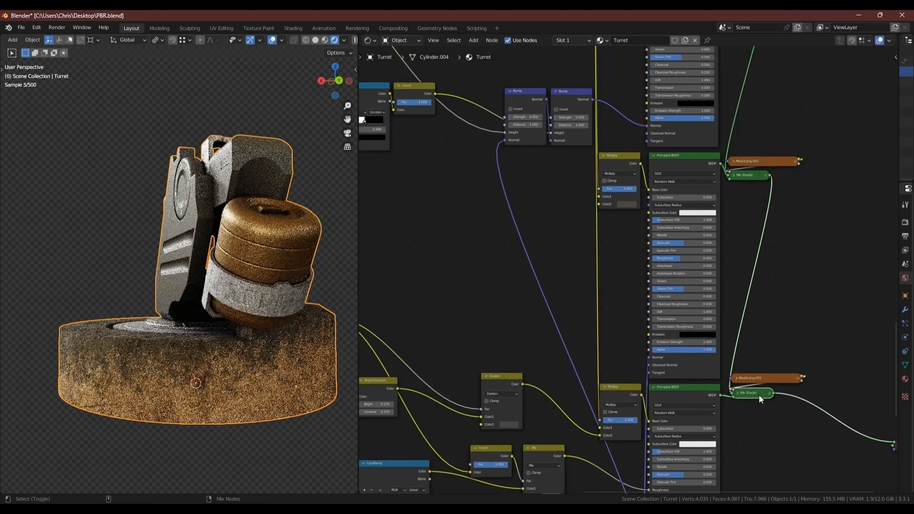
pyautogui.scroll(4, 614, 176)
pyautogui.moveTo(530, 109); pyautogui.dragTo(566, 234, button='middle')
pyautogui.scroll(4, 567, 226)
pyautogui.moveTo(569, 221); pyautogui.dragTo(722, 233)
pyautogui.scroll(4, 306, 231)
pyautogui.scroll(3, 306, 230)
pyautogui.moveTo(307, 229); pyautogui.dragTo(263, 218, button='middle')
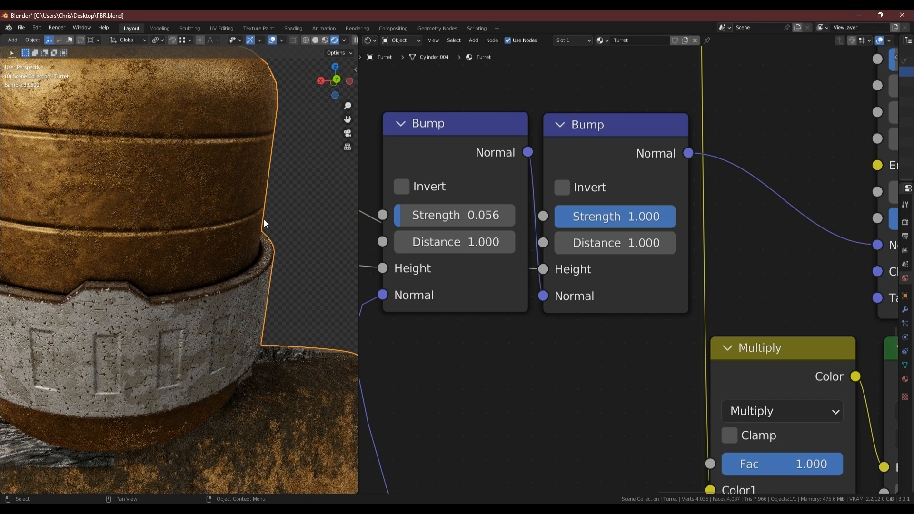
# Step: Shift the tan colour nodes and the copied dirt mask chain together, further away from the Bump nodes
pyautogui.scroll(-8, 554, 265)
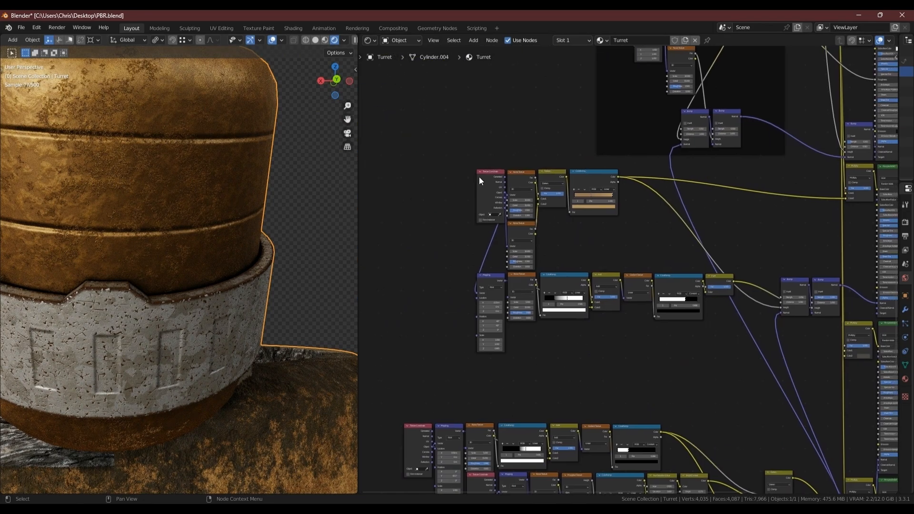
pyautogui.moveTo(437, 160); pyautogui.dragTo(733, 311)
pyautogui.moveTo(724, 277); pyautogui.dragTo(671, 280)
pyautogui.scroll(-3, 150, 170)
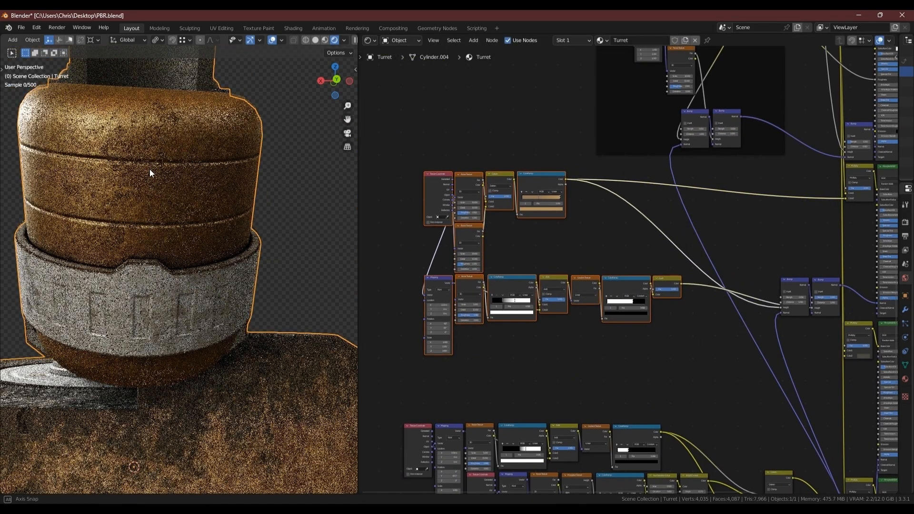
pyautogui.moveTo(150, 170); pyautogui.dragTo(323, 201, button='middle')
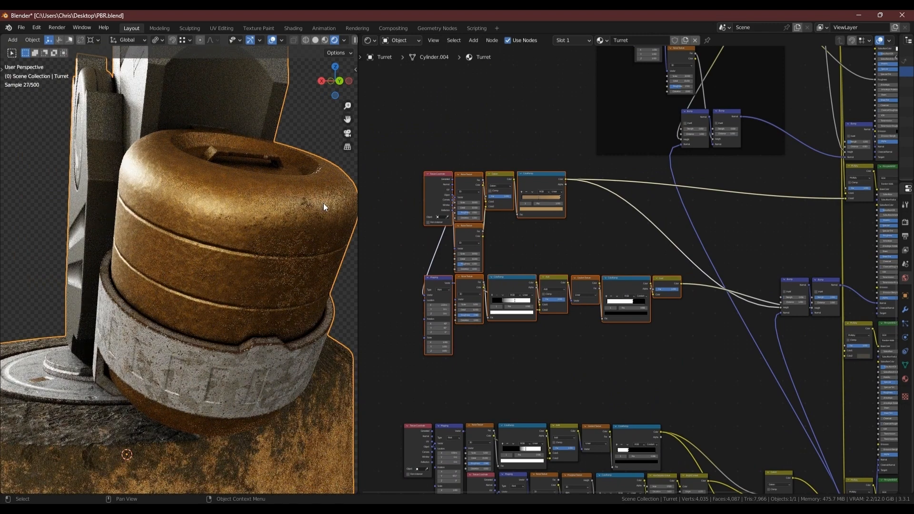
# Step: Insert a MixRGB node in the link between the tan ColorRamp and the turret head's Multiply node
pyautogui.hotkey('shift', 'a')
pyautogui.hotkey('shift', 'a')
pyautogui.moveTo(578, 296)
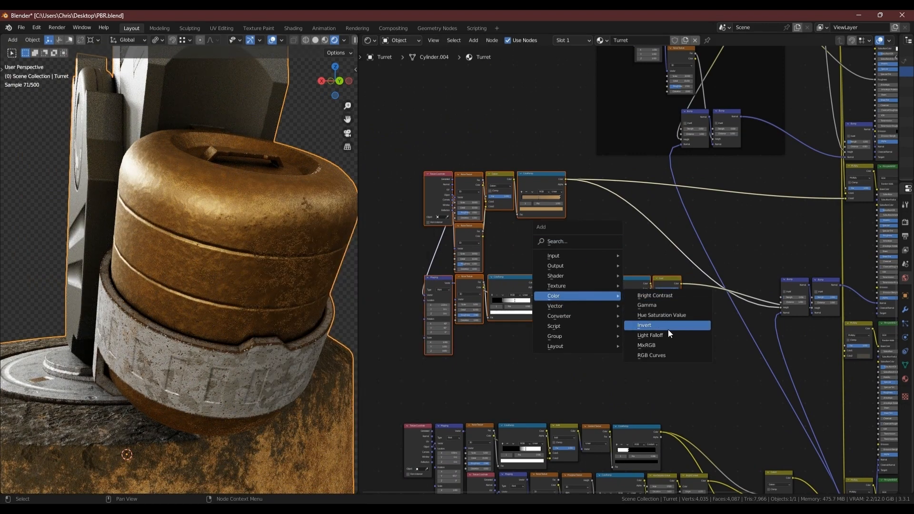
pyautogui.click(647, 345)
pyautogui.click(748, 186)
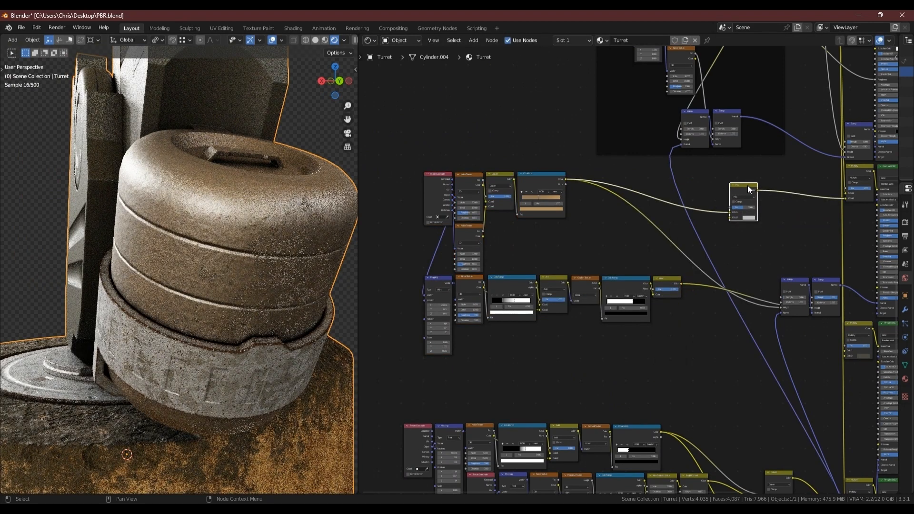
# Step: Set the new MixRGB node's blend mode to Add and its factor to 1.0
pyautogui.scroll(2, 748, 189)
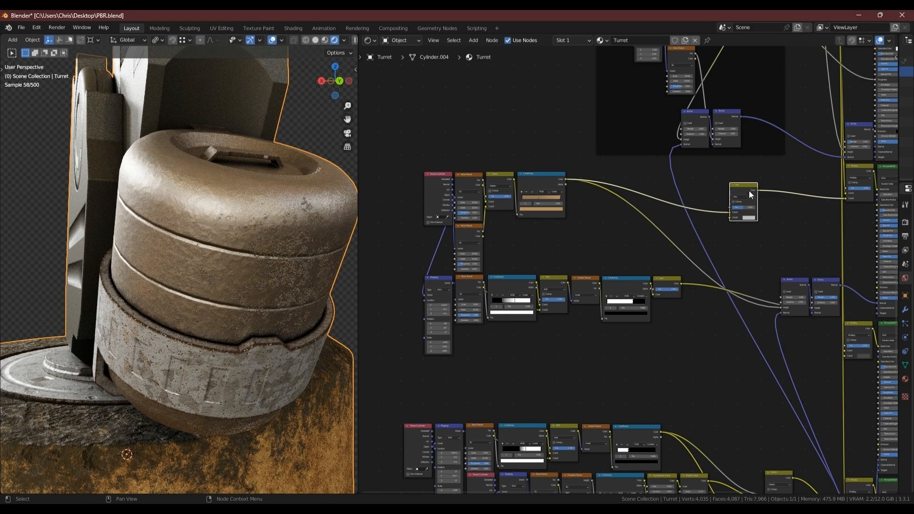
pyautogui.click(743, 196)
pyautogui.click(734, 259)
pyautogui.moveTo(746, 210); pyautogui.dragTo(776, 211)
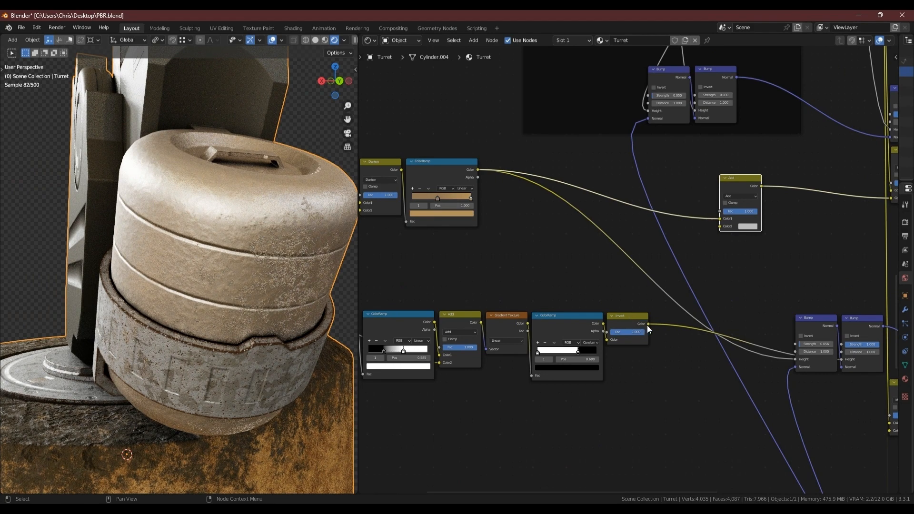
# Step: Connect the Invert output to the Add node's Color2 and move the white stop of the mask's first ColorRamp to about 0.55
pyautogui.moveTo(648, 324); pyautogui.dragTo(719, 228)
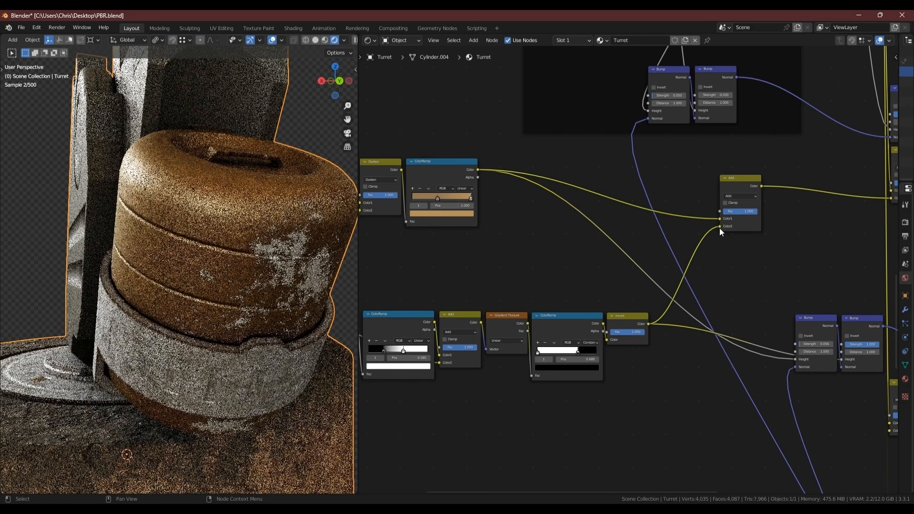
pyautogui.moveTo(225, 301); pyautogui.dragTo(275, 308, button='middle')
pyautogui.moveTo(388, 355); pyautogui.dragTo(464, 291, button='middle')
pyautogui.scroll(4, 464, 291)
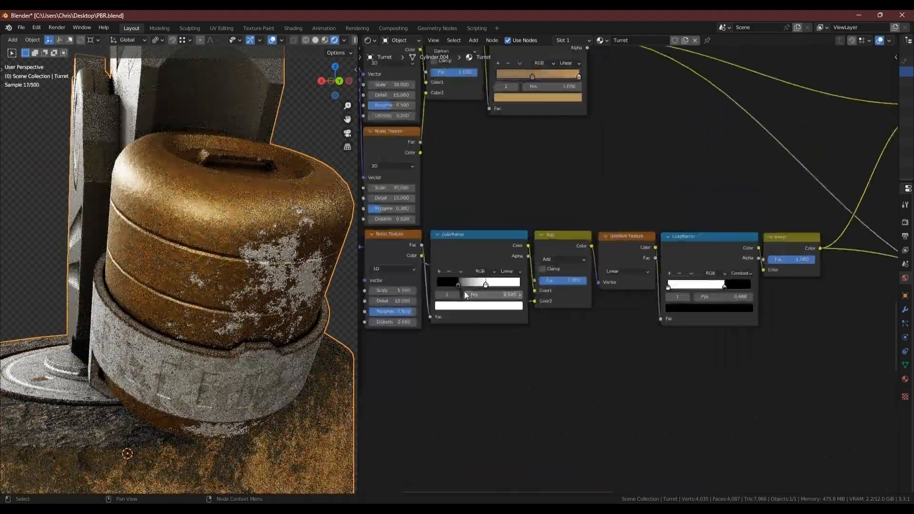
pyautogui.click(458, 286)
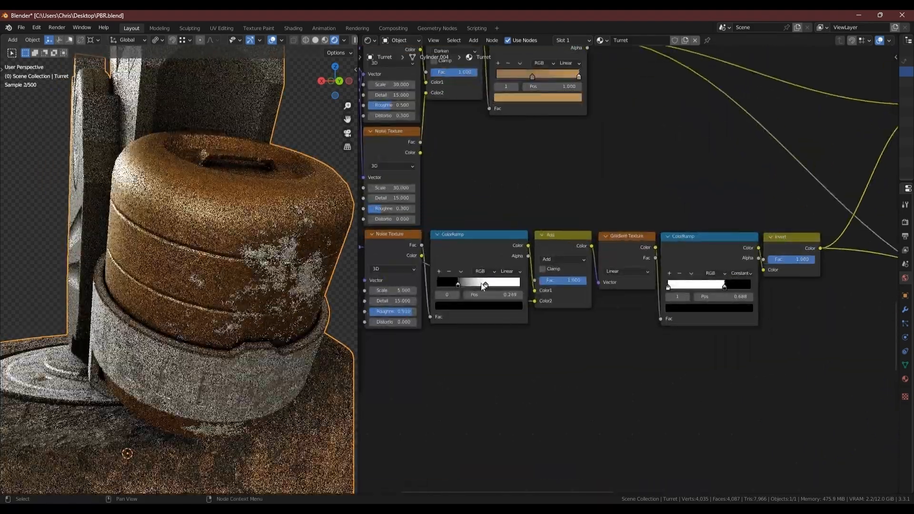
pyautogui.moveTo(485, 284)
pyautogui.mouseDown()
pyautogui.moveTo(495, 285)
pyautogui.moveTo(482, 284)
pyautogui.mouseUp()
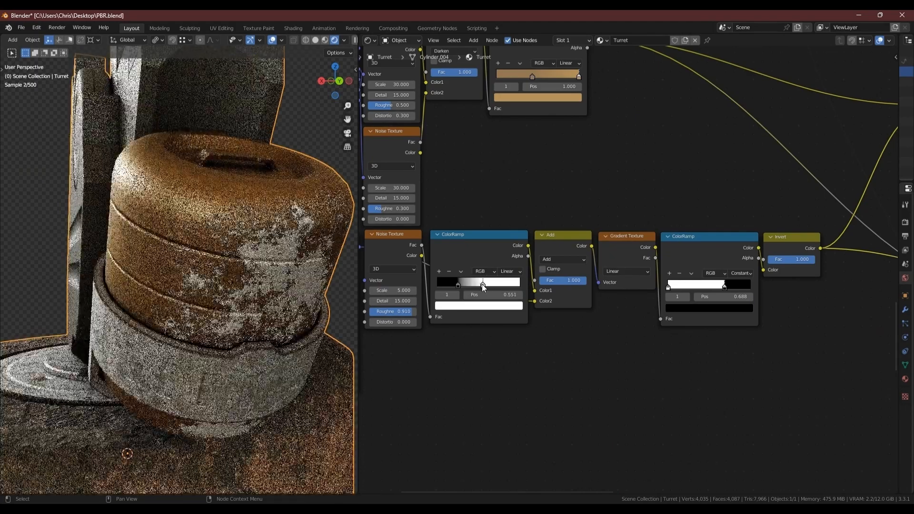
pyautogui.scroll(-5, 482, 284)
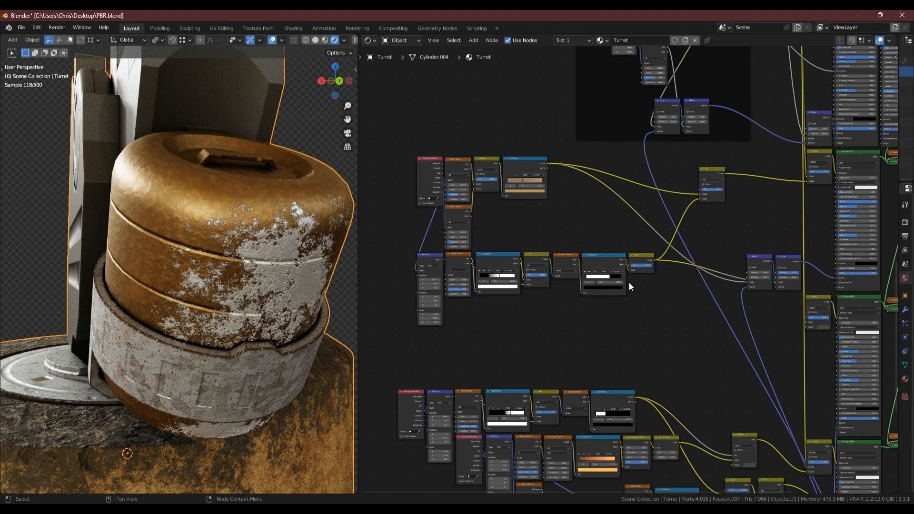
# Step: Move the Add node nearer the tan ColorRamp and insert a Hue Saturation Value node into its output link
pyautogui.moveTo(665, 247); pyautogui.dragTo(601, 296, button='middle')
pyautogui.moveTo(640, 219); pyautogui.dragTo(534, 212)
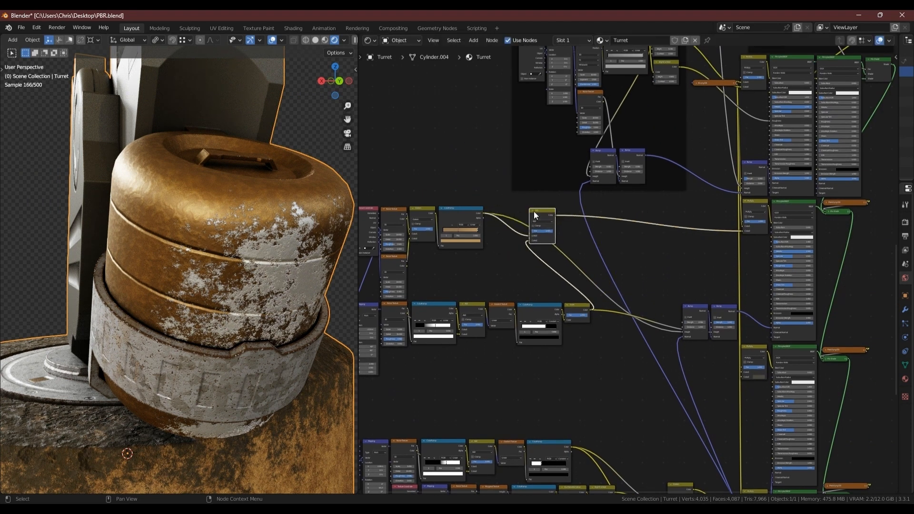
pyautogui.hotkey('shift', 'a')
pyautogui.moveTo(647, 258)
pyautogui.click(710, 274)
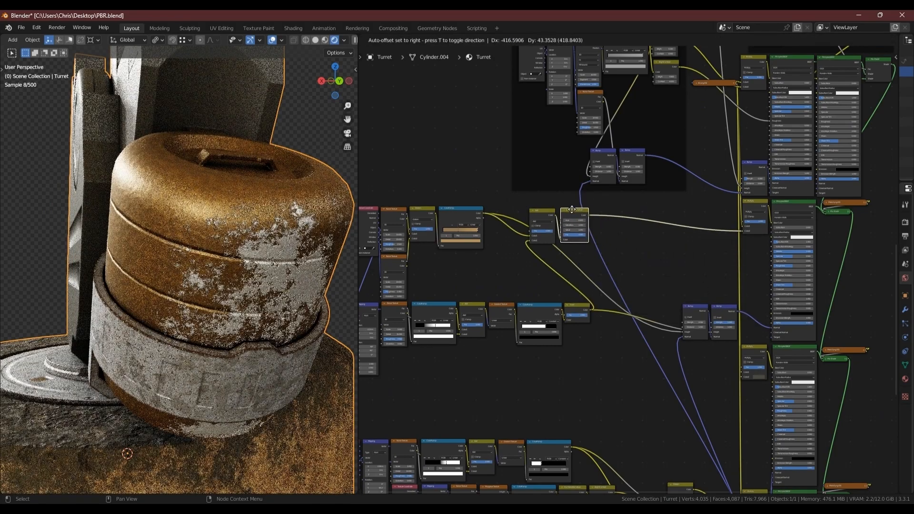
pyautogui.click(572, 209)
# Step: Set the Hue Saturation Value node's saturation to 0.9 and value to 2.0
pyautogui.scroll(5, 559, 215)
pyautogui.click(590, 247)
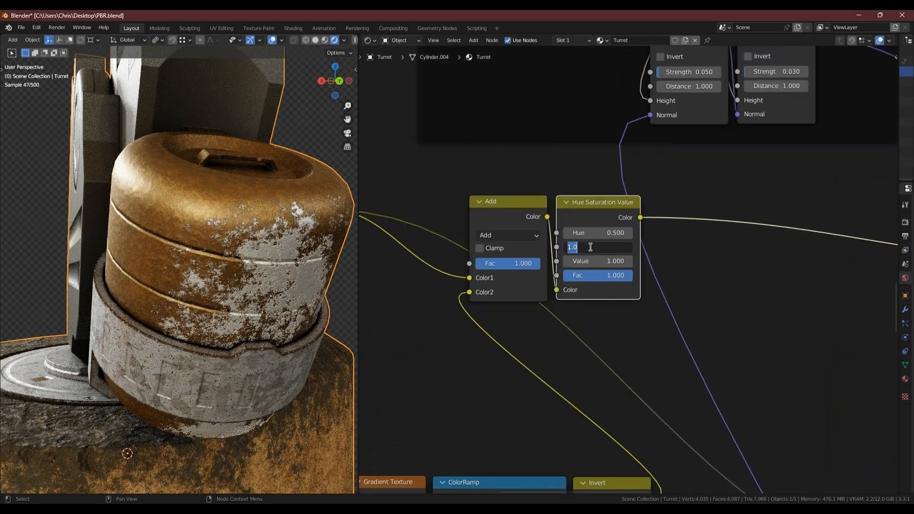
pyautogui.write('.9')
pyautogui.press('Return')
pyautogui.moveTo(580, 261); pyautogui.dragTo(688, 271)
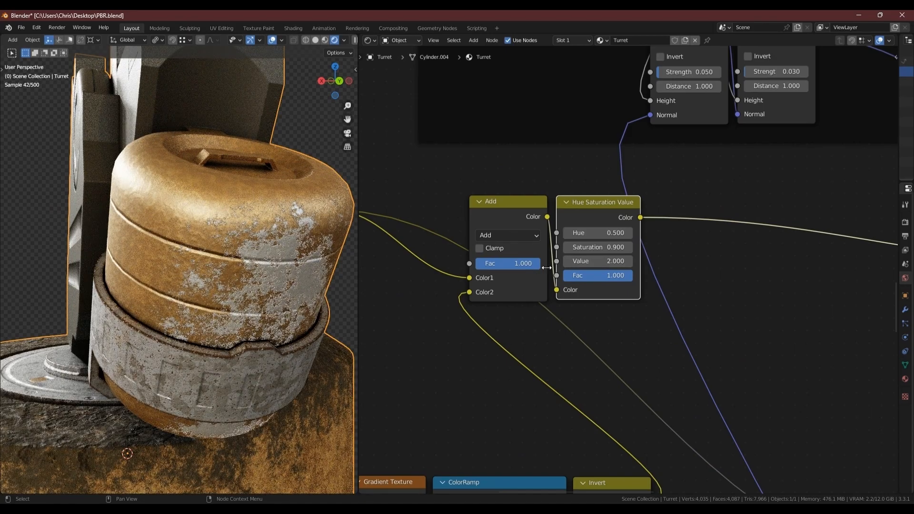
# Step: Set the roughness of the turret head's Principled BSDF to 0.45
pyautogui.scroll(-5, 548, 265)
pyautogui.moveTo(200, 223); pyautogui.dragTo(304, 212, button='middle')
pyautogui.scroll(7, 229, 178)
pyautogui.scroll(-4, 233, 179)
pyautogui.moveTo(233, 179); pyautogui.dragTo(90, 179, button='middle')
pyautogui.scroll(5, 864, 300)
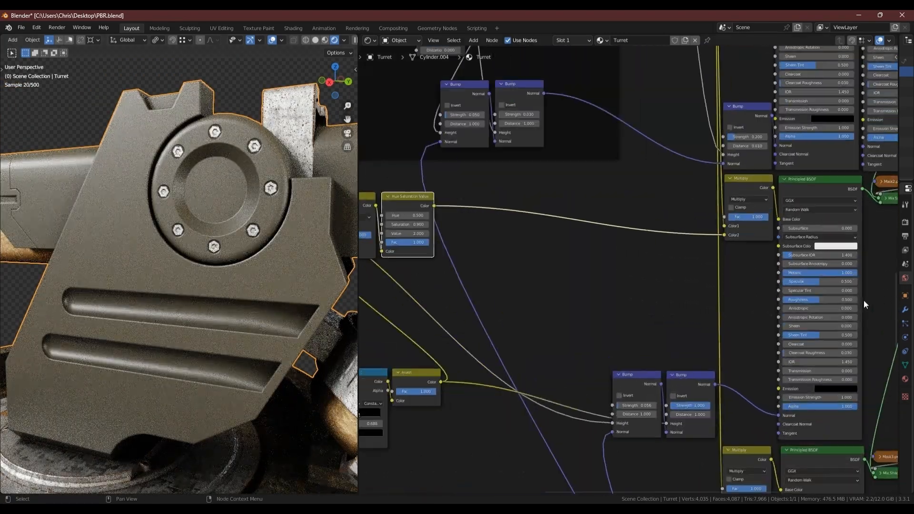
pyautogui.press('Return')
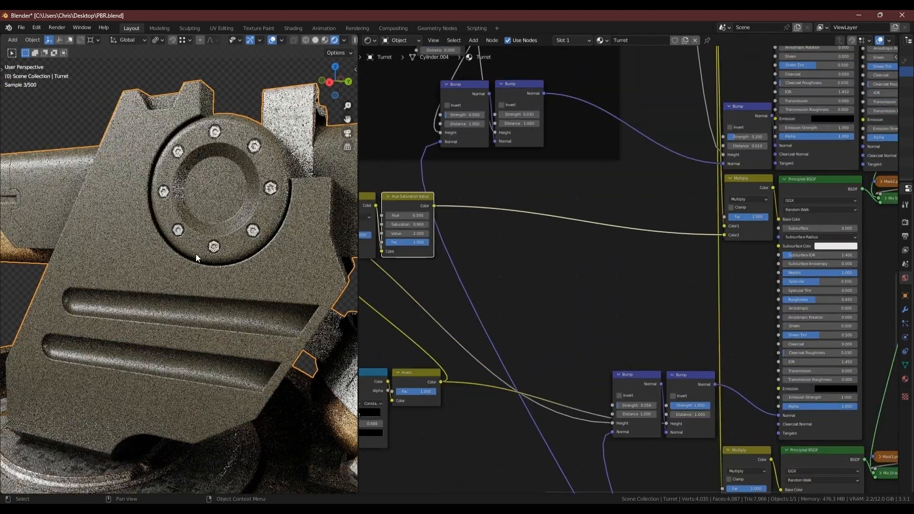
# Step: Move the tan colour nodes and the mask chain together, further away from the shader nodes
pyautogui.moveTo(197, 254); pyautogui.dragTo(177, 245, button='middle')
pyautogui.moveTo(426, 279); pyautogui.dragTo(590, 225, button='middle')
pyautogui.scroll(-4, 591, 225)
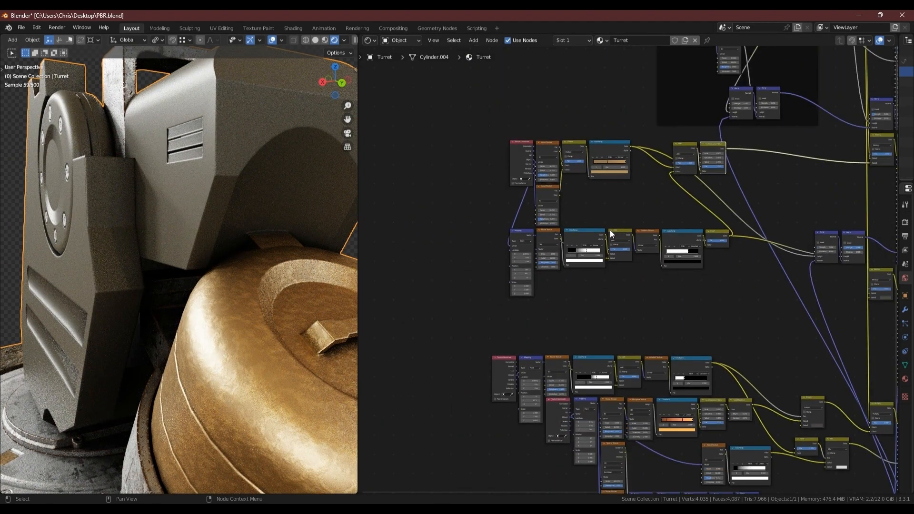
pyautogui.scroll(-2, 592, 247)
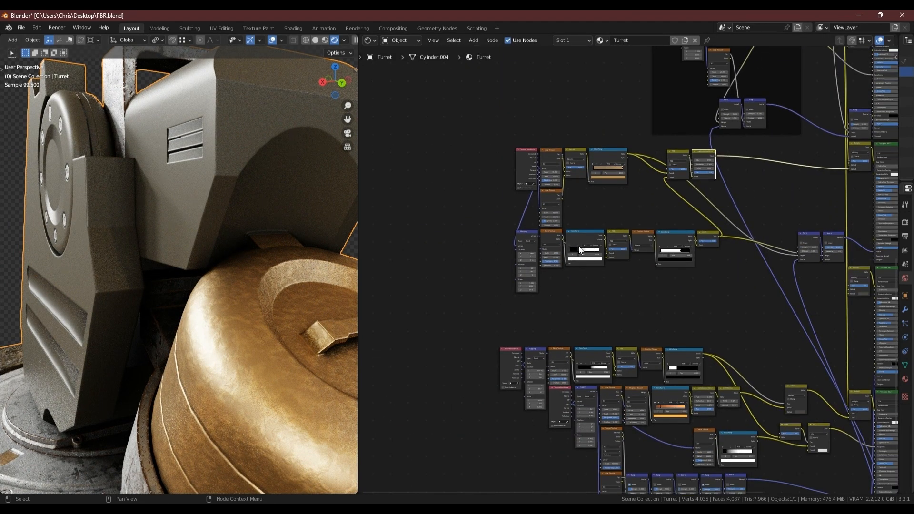
pyautogui.scroll(2, 553, 229)
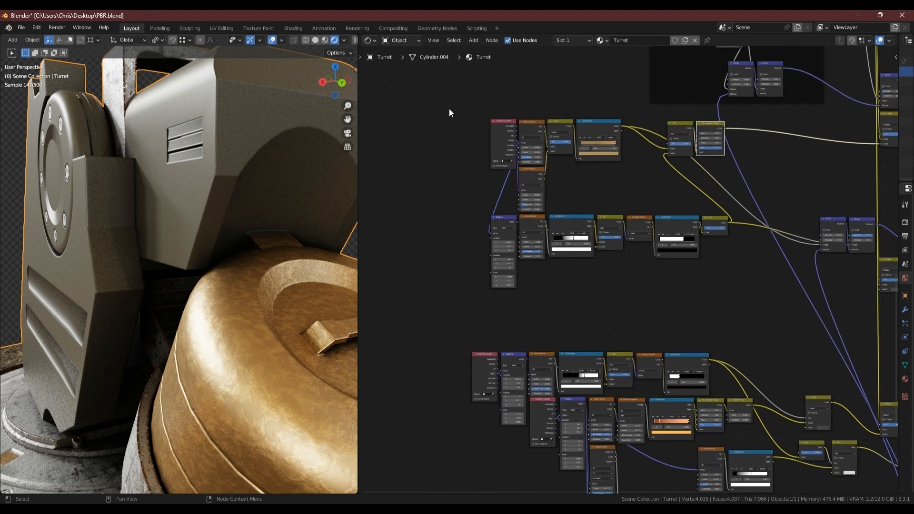
pyautogui.moveTo(450, 108); pyautogui.dragTo(733, 290)
pyautogui.moveTo(715, 221); pyautogui.dragTo(628, 180)
# Step: Duplicate the mask's Mapping node twice with its incoming link kept, stacking the copies beneath the original
pyautogui.moveTo(625, 222); pyautogui.dragTo(770, 209, button='middle')
pyautogui.click(561, 170)
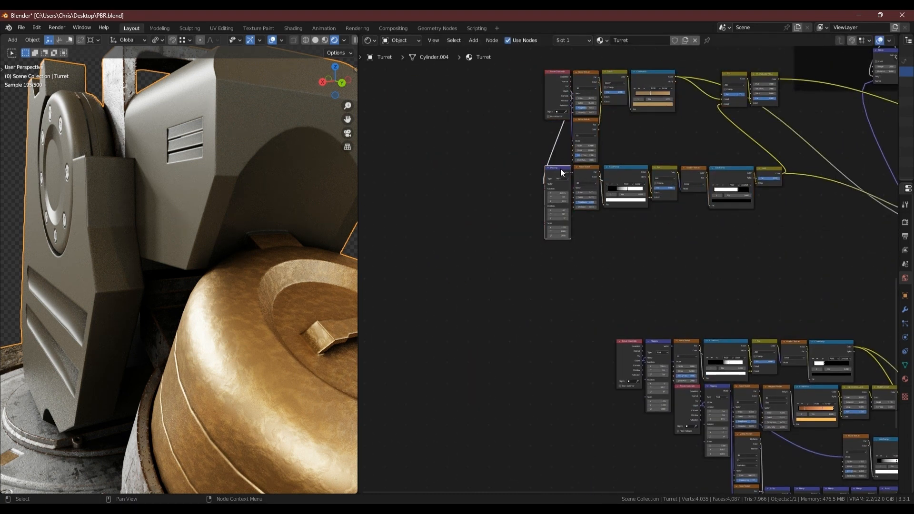
pyautogui.hotkey('shift', 'd')
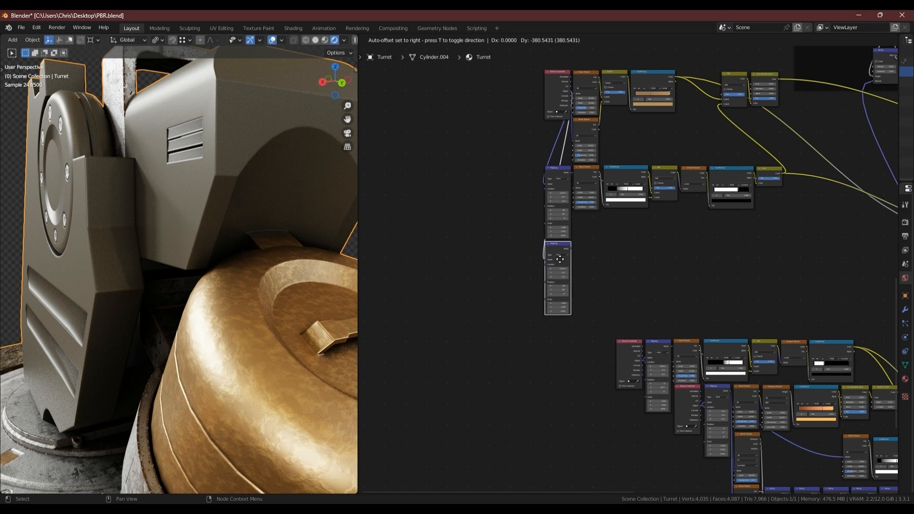
pyautogui.click(560, 251)
pyautogui.hotkey('shift', 'd')
pyautogui.click(562, 328)
# Step: Combine the two Mapping copies with a Mix node set to Difference, factor 1.0 and Clamp enabled, placed beside the upper copy
pyautogui.scroll(3, 590, 229)
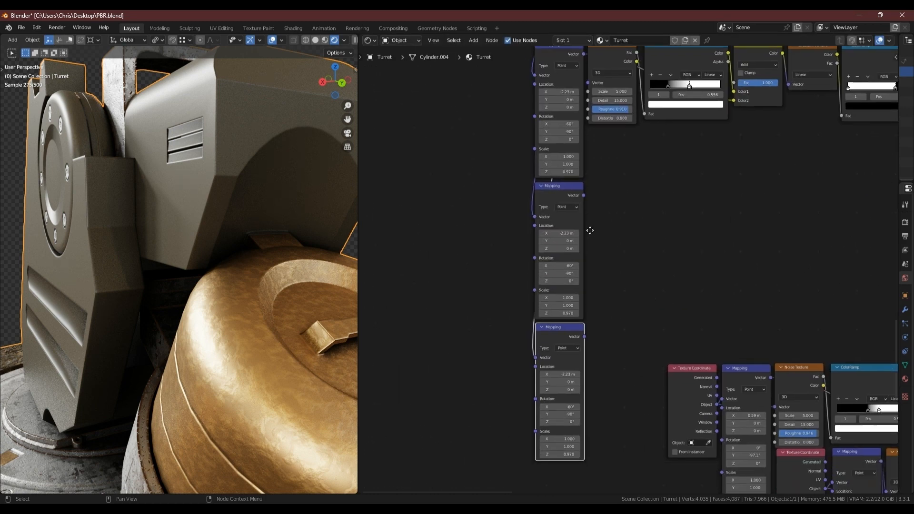
pyautogui.click(586, 183)
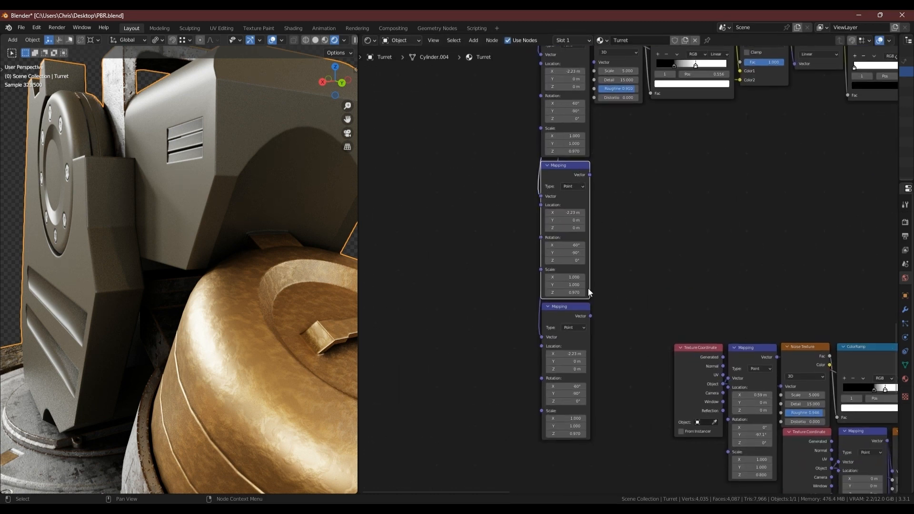
pyautogui.keyDown('shift'); pyautogui.click(585, 309); pyautogui.keyUp('shift')
pyautogui.hotkey('ctrl', '0')
pyautogui.click(620, 253)
pyautogui.click(627, 275)
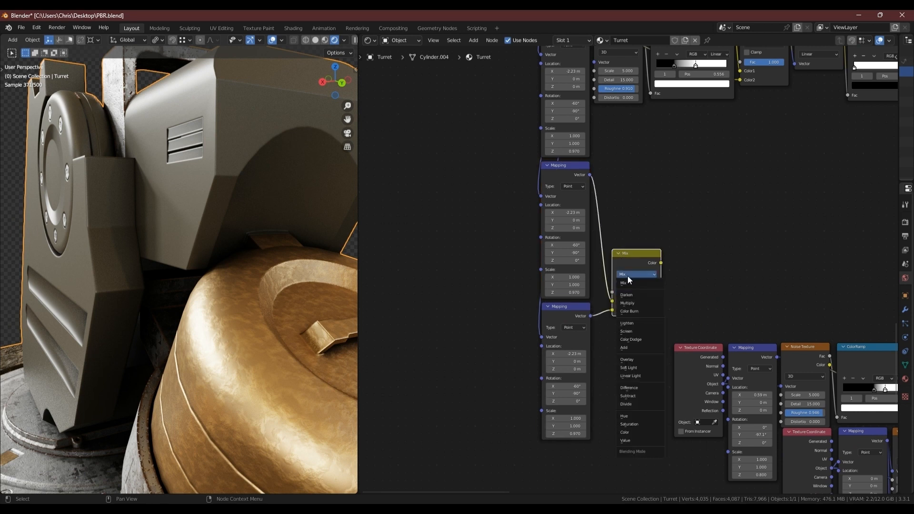
pyautogui.click(638, 387)
pyautogui.moveTo(641, 253); pyautogui.dragTo(625, 164)
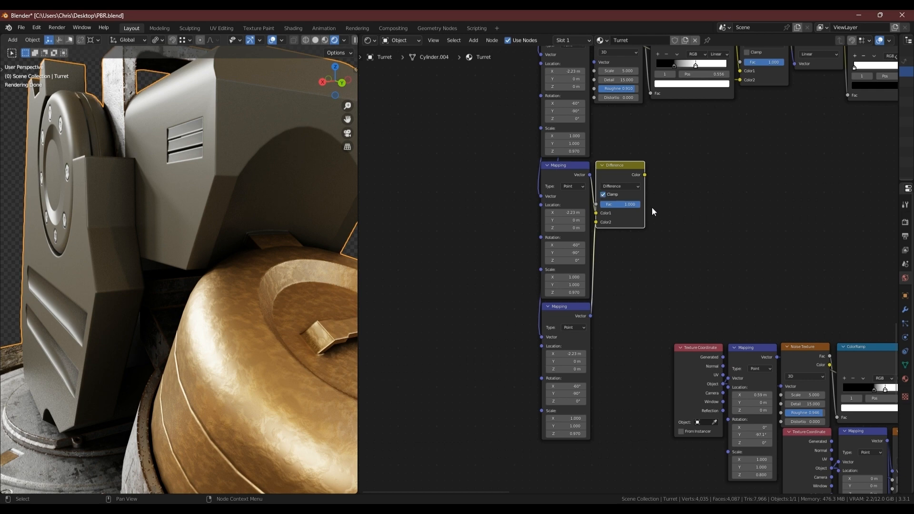
# Step: Duplicate the mask's ColorRamp, Add, Gradient Texture, second ColorRamp and Invert nodes, placing the copies beside the Difference node
pyautogui.scroll(-3, 651, 209)
pyautogui.moveTo(642, 244); pyautogui.dragTo(580, 256, button='middle')
pyautogui.scroll(1, 581, 256)
pyautogui.click(572, 248)
pyautogui.keyDown('shift'); pyautogui.click(625, 248); pyautogui.keyUp('shift')
pyautogui.keyDown('shift'); pyautogui.click(668, 248); pyautogui.keyUp('shift')
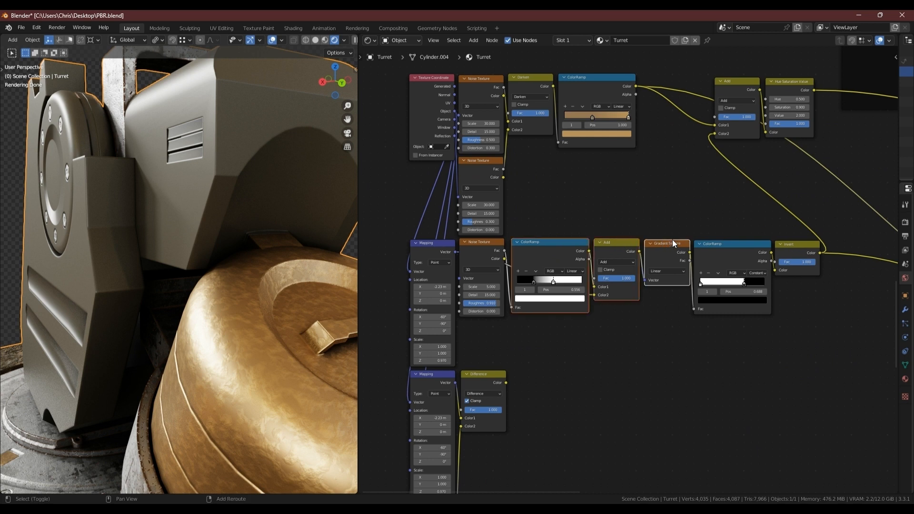
pyautogui.keyDown('shift'); pyautogui.click(716, 249); pyautogui.keyUp('shift')
pyautogui.keyDown('shift'); pyautogui.click(793, 247); pyautogui.keyUp('shift')
pyautogui.moveTo(655, 247); pyautogui.dragTo(655, 213, button='middle')
pyautogui.hotkey('shift', 'd')
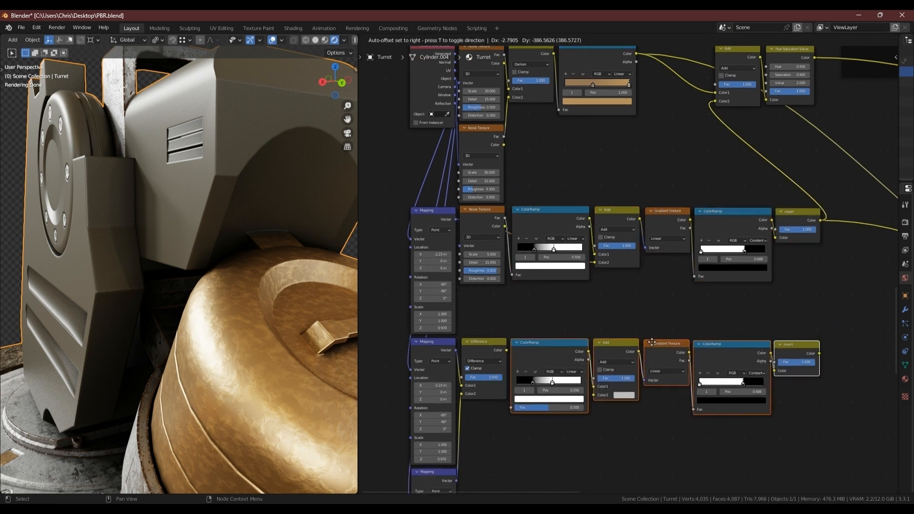
pyautogui.click(654, 346)
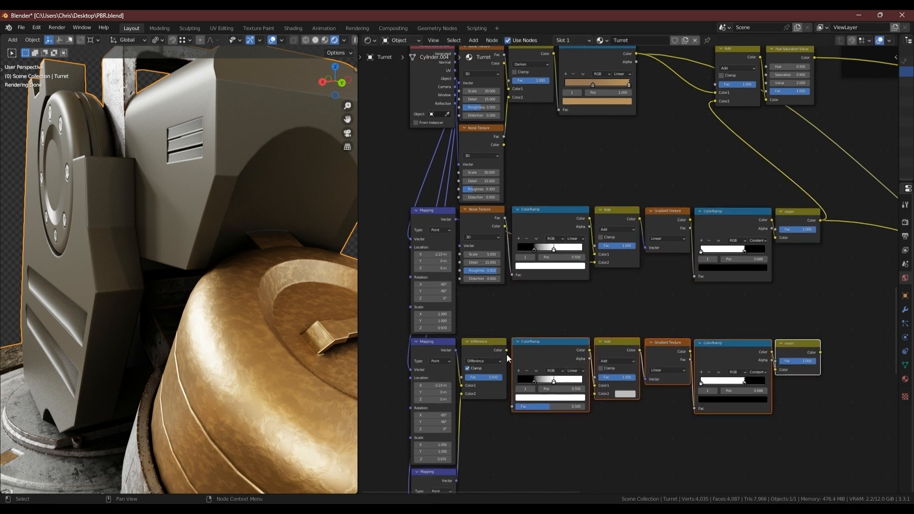
# Step: Connect the Difference output to the copied Add node's Color2 and preview the copied Invert node on the whole turret
pyautogui.scroll(2, 495, 336)
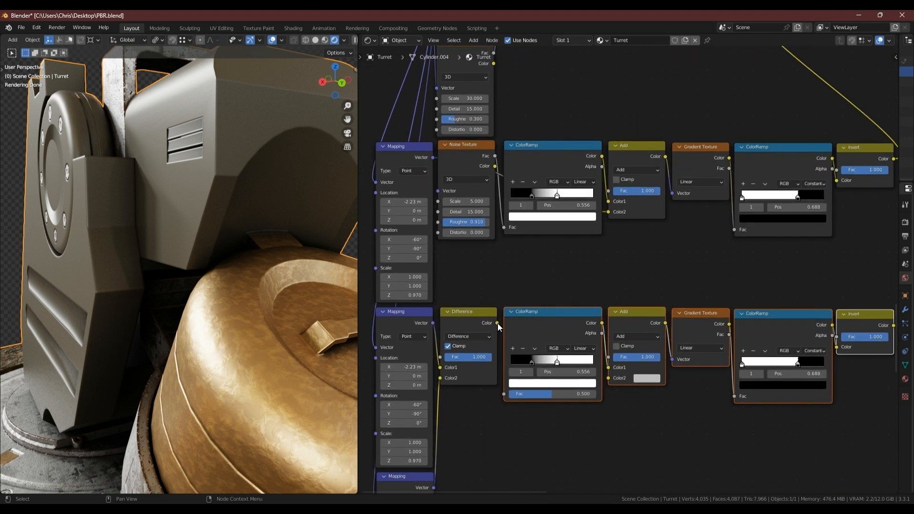
pyautogui.moveTo(498, 323); pyautogui.dragTo(610, 380)
pyautogui.keyDown('ctrl'); pyautogui.keyDown('shift'); pyautogui.click(873, 316); pyautogui.keyUp('shift'); pyautogui.keyUp('ctrl')
pyautogui.scroll(-8, 134, 262)
pyautogui.moveTo(135, 263); pyautogui.dragTo(207, 258, button='middle')
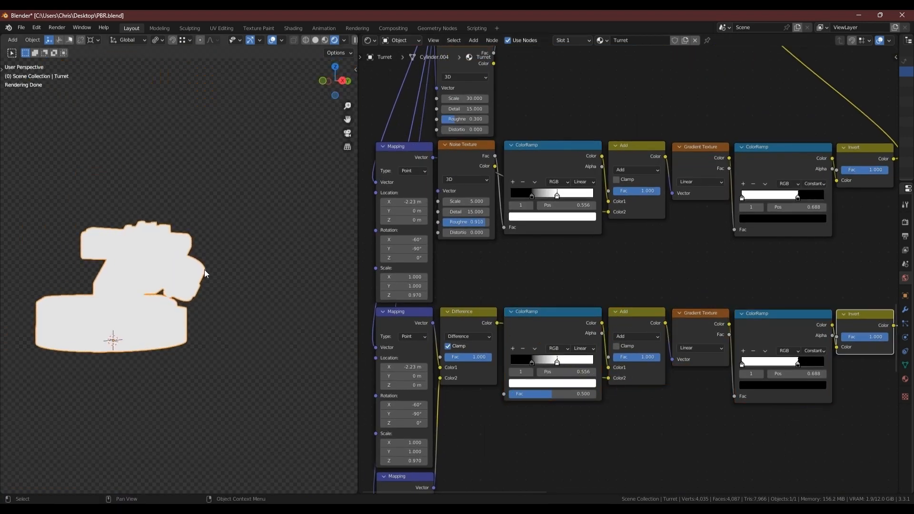
# Step: Set the Z rotation of the upper Mapping copy to 90°
pyautogui.moveTo(566, 358); pyautogui.dragTo(540, 306, button='middle')
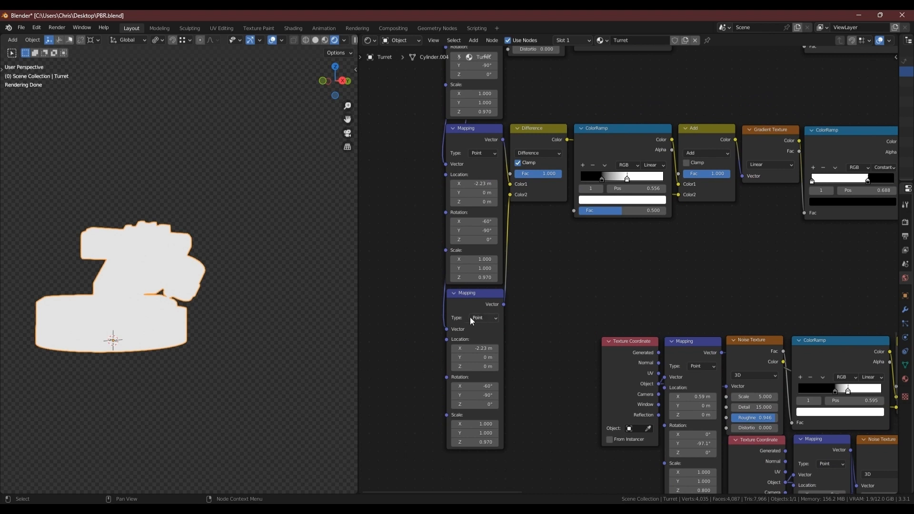
pyautogui.scroll(2, 476, 404)
pyautogui.moveTo(497, 229); pyautogui.dragTo(508, 261, button='middle')
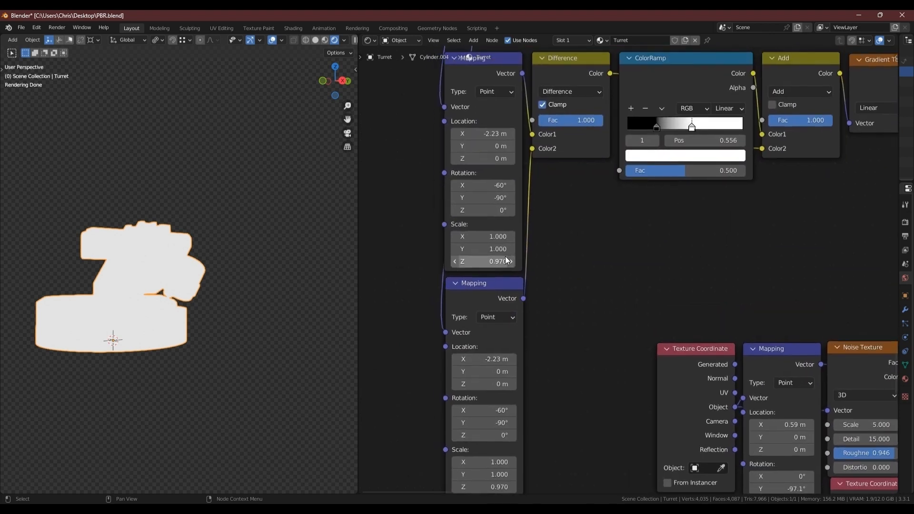
pyautogui.click(498, 209)
pyautogui.write('90')
pyautogui.press('Return')
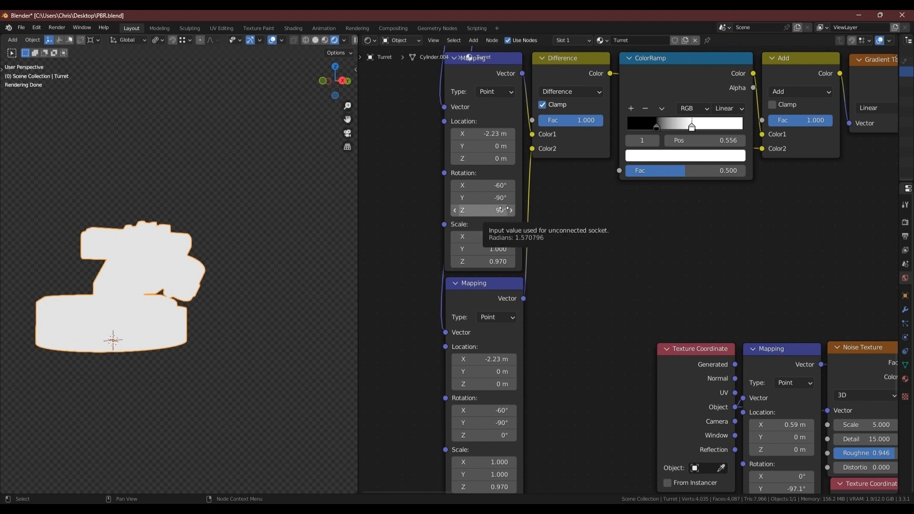
# Step: Set the lower Mapping copy's Z rotation to -91.3° and its X location to -7.44 m
pyautogui.moveTo(553, 295); pyautogui.dragTo(564, 222, button='middle')
pyautogui.click(501, 364)
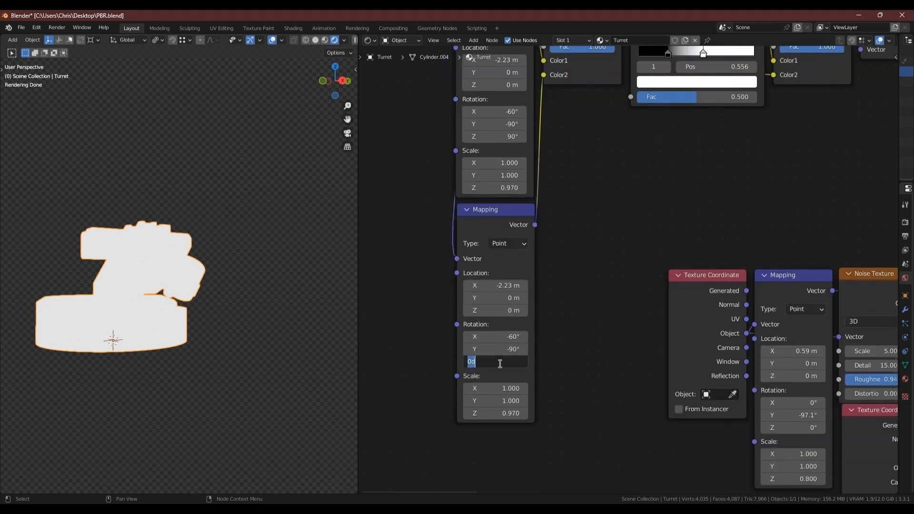
pyautogui.write('-91.3')
pyautogui.press('Return')
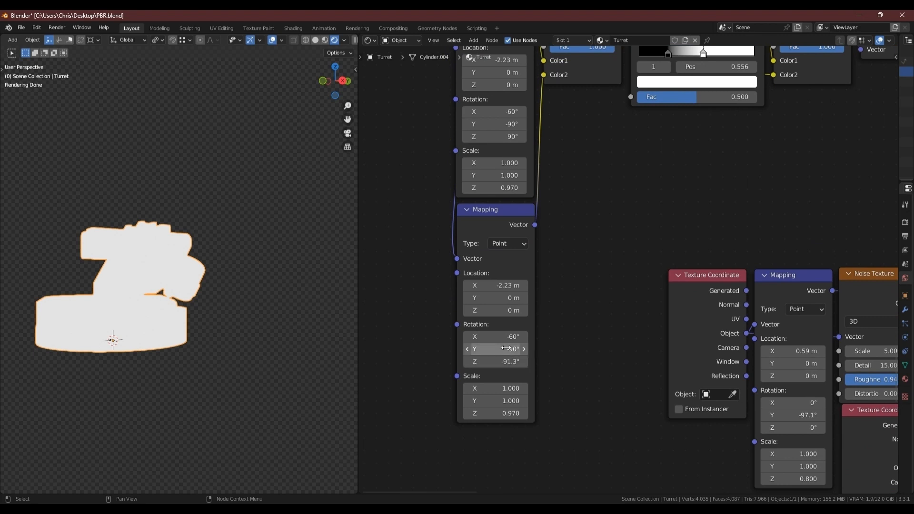
pyautogui.click(502, 284)
pyautogui.write('-7.44')
pyautogui.press('Return')
pyautogui.scroll(-3, 563, 266)
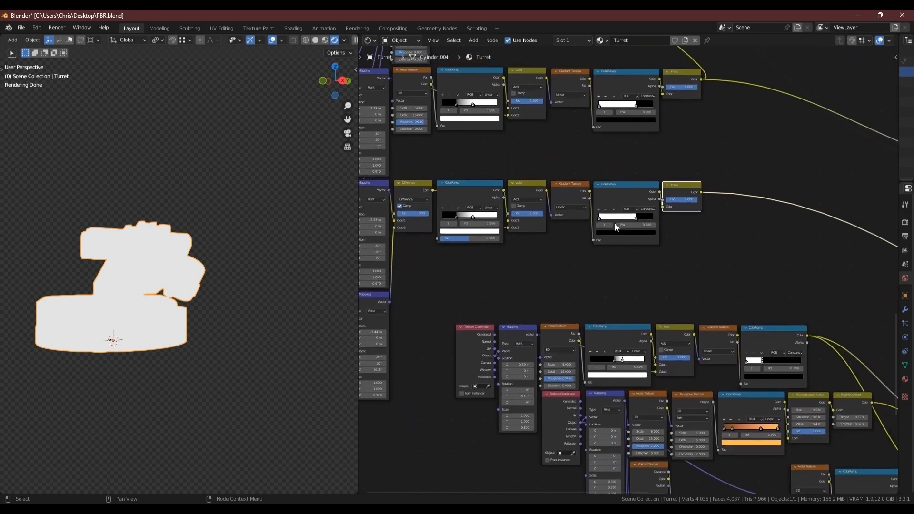
# Step: Set the white stop of the copied ColorRamp beside the Difference node to position 0.501
pyautogui.scroll(4, 615, 223)
pyautogui.moveTo(600, 230); pyautogui.dragTo(592, 230, button='middle')
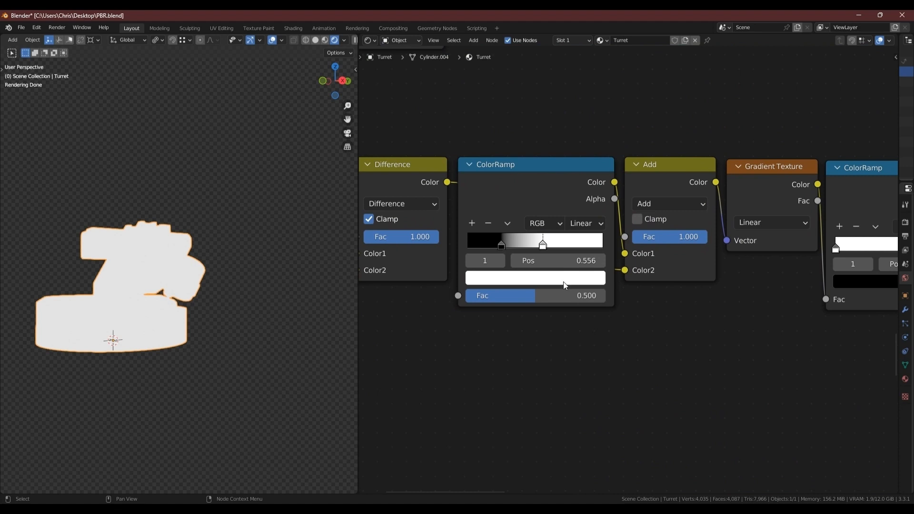
pyautogui.click(569, 261)
pyautogui.write('0.555732')
pyautogui.press('Return')
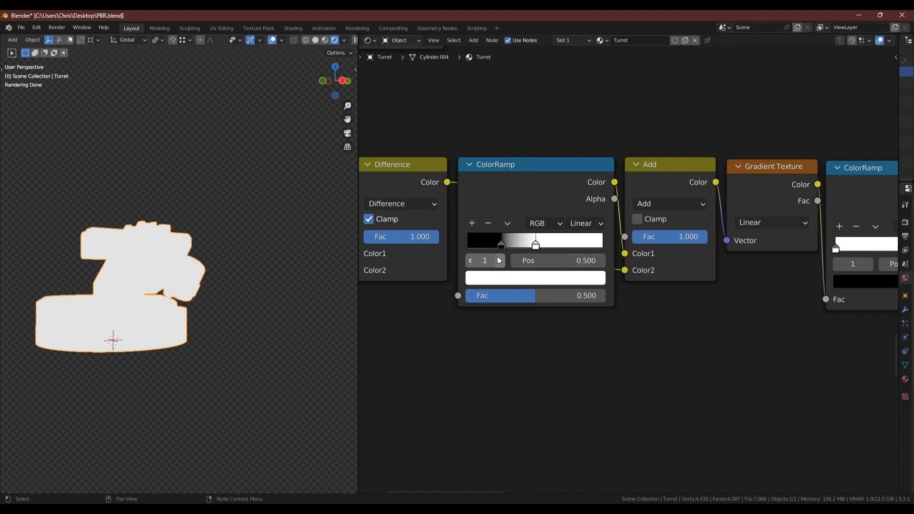
pyautogui.click(536, 260)
pyautogui.write('0.50')
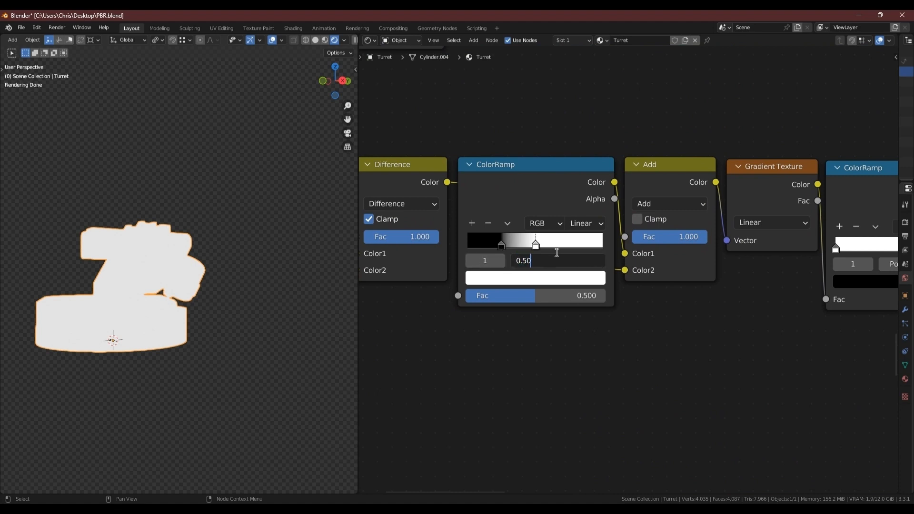
pyautogui.write('1')
pyautogui.press('Return')
# Step: Set the black stop of the same ColorRamp to position 0.5
pyautogui.click(502, 246)
pyautogui.click(580, 261)
pyautogui.write('0.5')
pyautogui.press('Return')
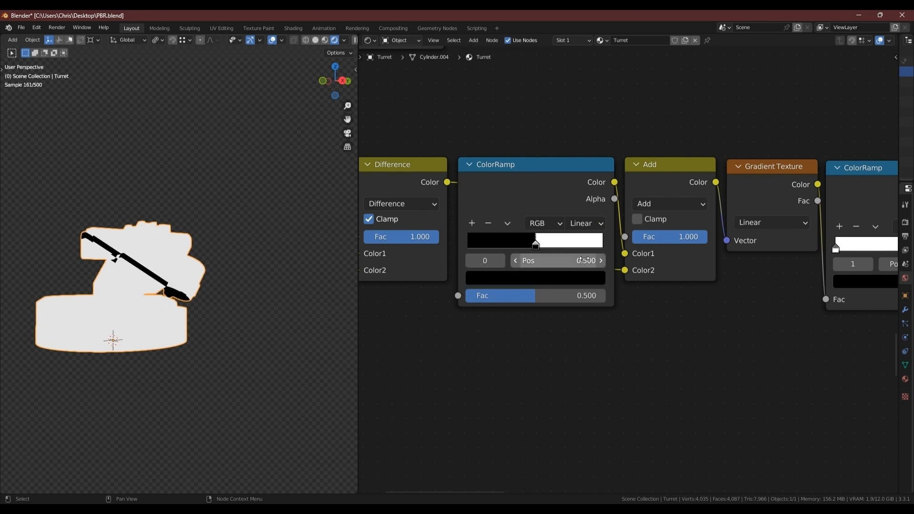
# Step: Flip the second mask's ColorRamp that follows the Gradient Texture
pyautogui.moveTo(181, 269); pyautogui.dragTo(233, 271, button='middle')
pyautogui.scroll(4, 149, 268)
pyautogui.scroll(-2, 587, 271)
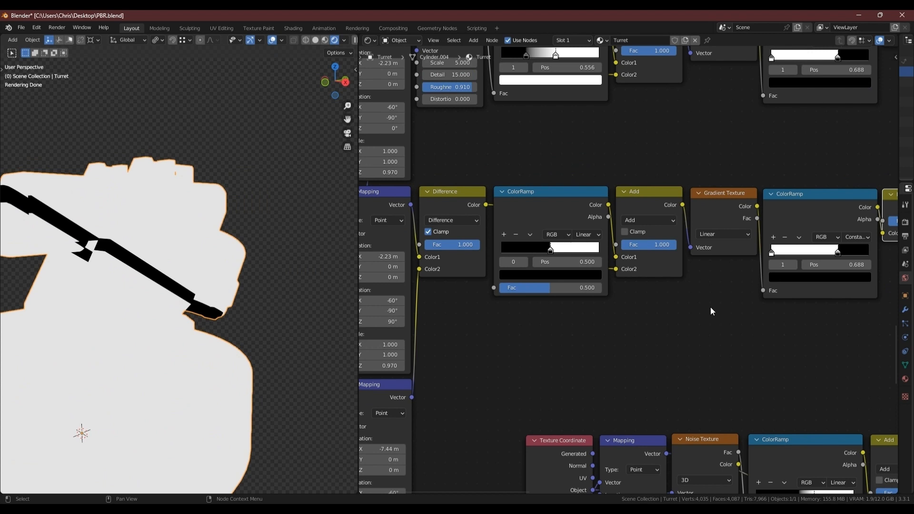
pyautogui.scroll(3, 686, 267)
pyautogui.click(660, 235)
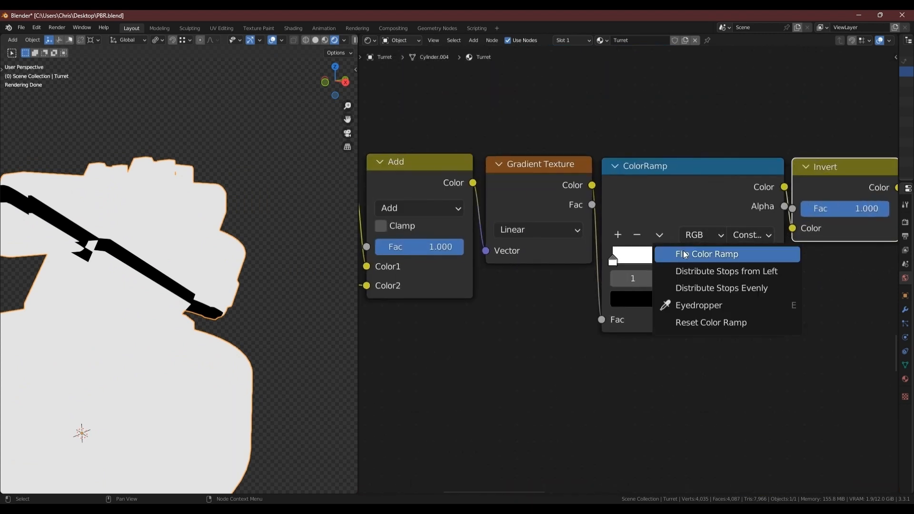
pyautogui.click(686, 255)
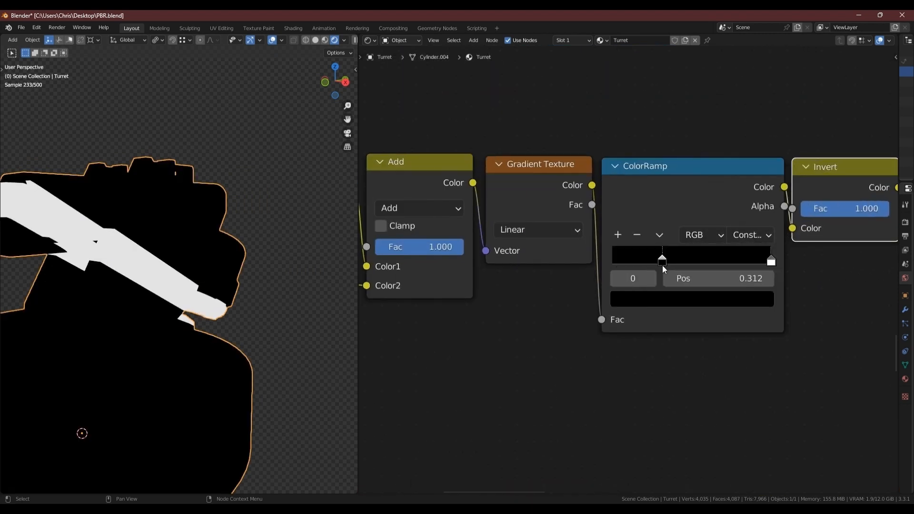
# Step: Set the white stop of the flipped ColorRamp to position 0.78
pyautogui.click(772, 261)
pyautogui.click(729, 278)
pyautogui.write('.7')
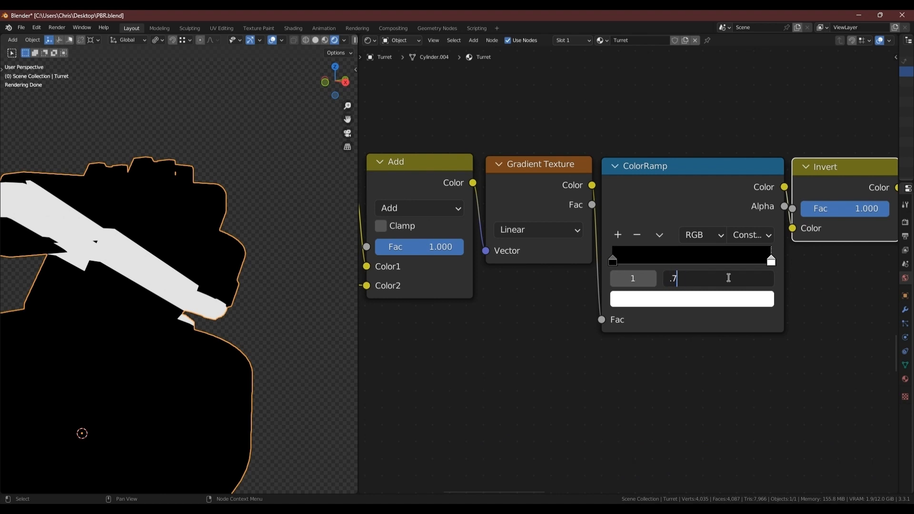
pyautogui.write('8')
pyautogui.press('Return')
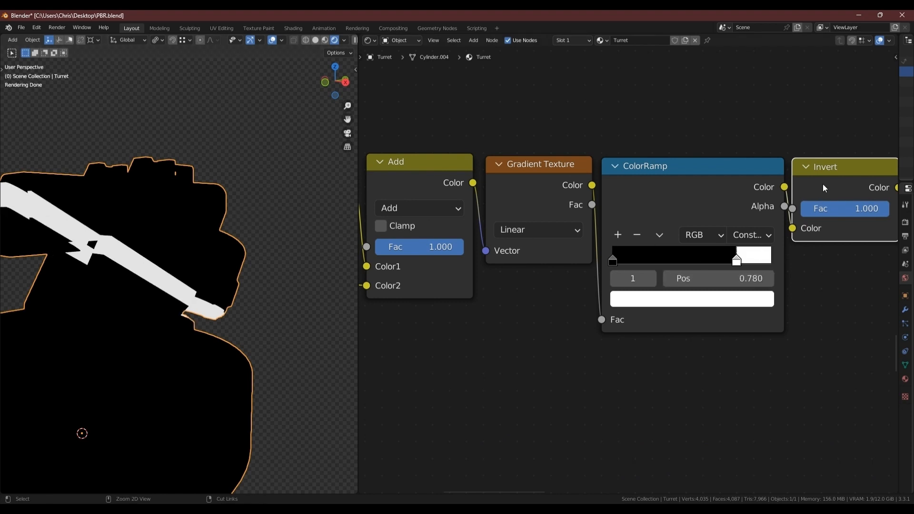
# Step: Link the second mask's Invert output to the Metallic input of the tan head's Principled BSDF and preview the final Mix Shader
pyautogui.scroll(-10, 833, 161)
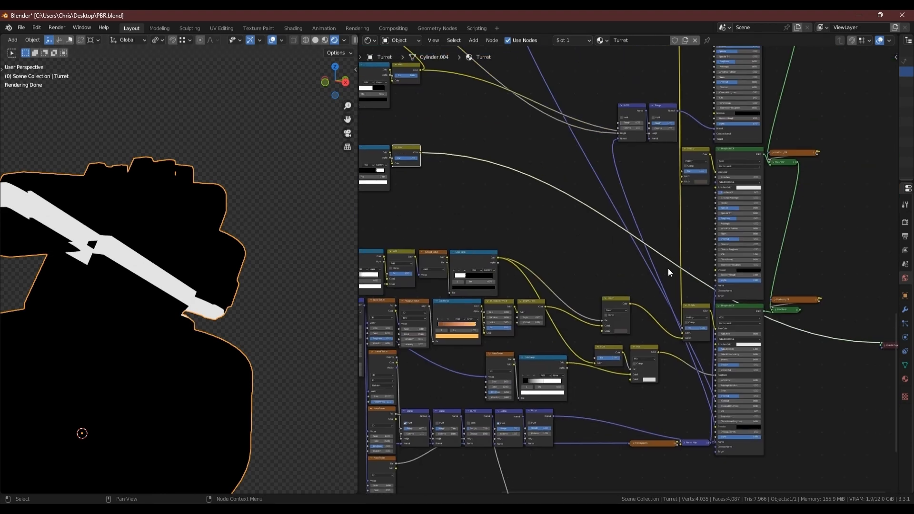
pyautogui.scroll(5, 667, 268)
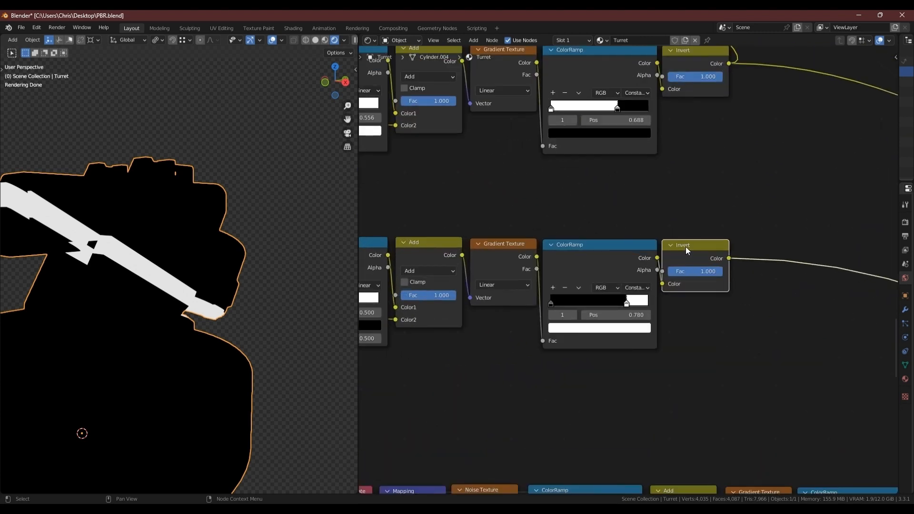
pyautogui.scroll(-1, 684, 247)
pyautogui.moveTo(809, 219); pyautogui.dragTo(602, 255, button='middle')
pyautogui.scroll(-2, 610, 254)
pyautogui.moveTo(665, 260); pyautogui.dragTo(582, 315, button='middle')
pyautogui.moveTo(420, 334); pyautogui.dragTo(832, 201)
pyautogui.scroll(-1, 792, 341)
pyautogui.moveTo(792, 341); pyautogui.dragTo(663, 149, button='middle')
pyautogui.keyDown('ctrl'); pyautogui.keyDown('shift'); pyautogui.click(779, 316); pyautogui.keyUp('shift'); pyautogui.keyUp('ctrl')
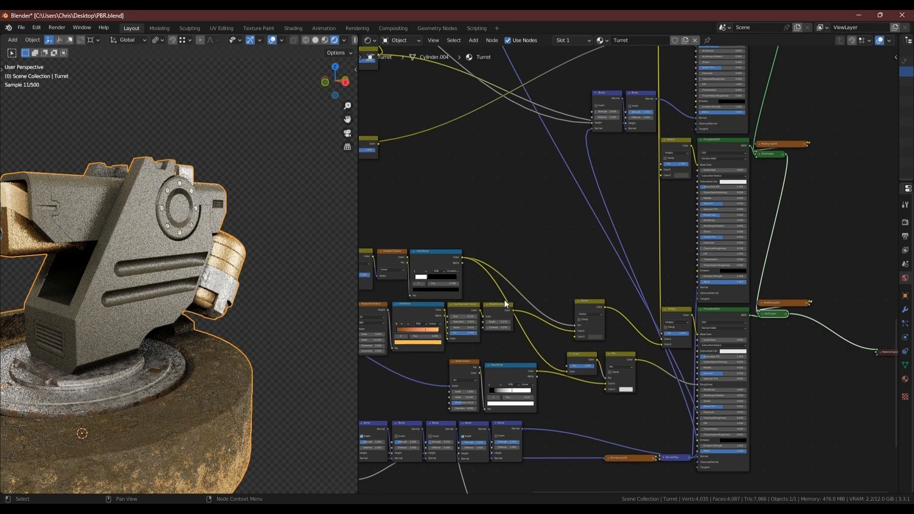
# Step: Examine from several angles where the second mask's metallic stripe falls on the turret's head and rear canister
pyautogui.keyDown('shift'); pyautogui.moveTo(60, 219); pyautogui.dragTo(140, 214, button='middle'); pyautogui.keyUp('shift')
pyautogui.scroll(6, 111, 199)
pyautogui.moveTo(428, 354); pyautogui.dragTo(635, 347, button='middle')
pyautogui.scroll(-1, 636, 347)
pyautogui.moveTo(433, 225); pyautogui.dragTo(511, 288, button='middle')
pyautogui.scroll(3, 472, 254)
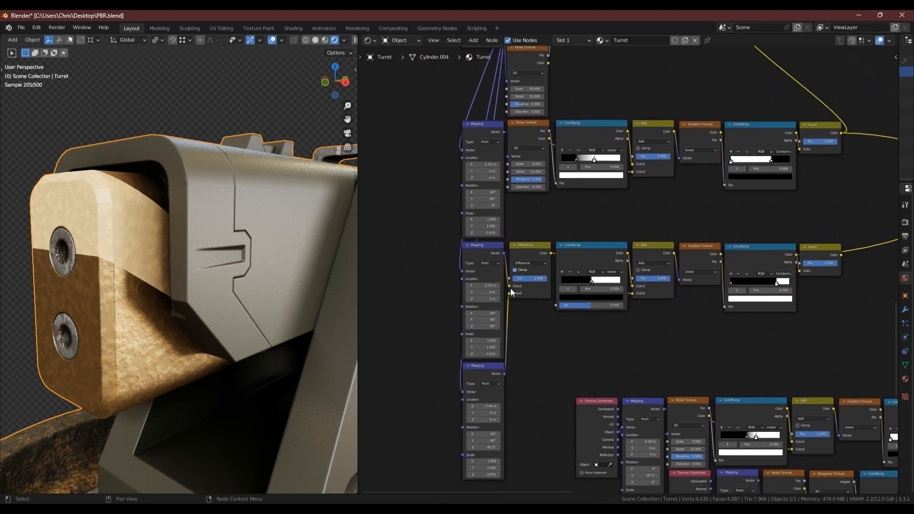
pyautogui.scroll(-6, 194, 262)
pyautogui.moveTo(193, 261); pyautogui.dragTo(104, 258, button='middle')
pyautogui.scroll(3, 328, 287)
pyautogui.scroll(2, 472, 314)
# Step: Set the X location of the second mask's upper Mapping node to 0 m
pyautogui.moveTo(493, 345); pyautogui.dragTo(513, 290, button='middle')
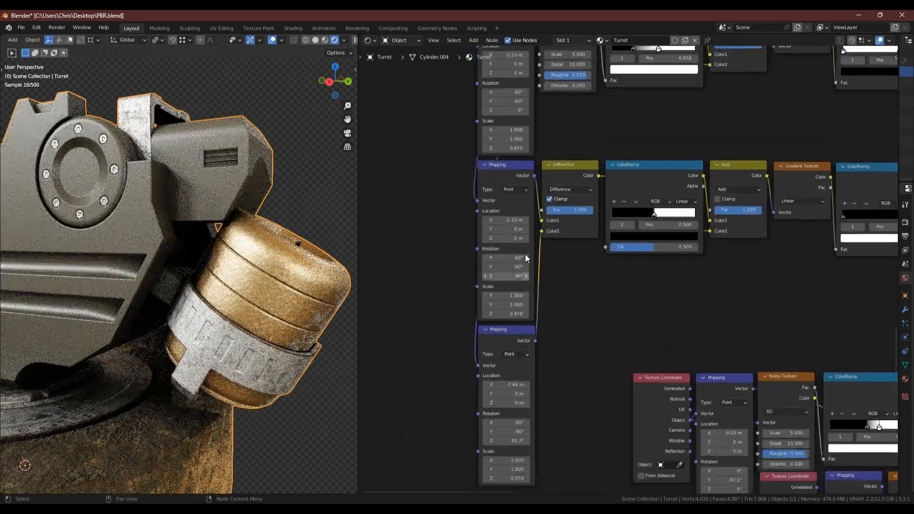
pyautogui.moveTo(510, 220)
pyautogui.mouseDown()
pyautogui.moveTo(521, 219)
pyautogui.moveTo(503, 221)
pyautogui.mouseUp()
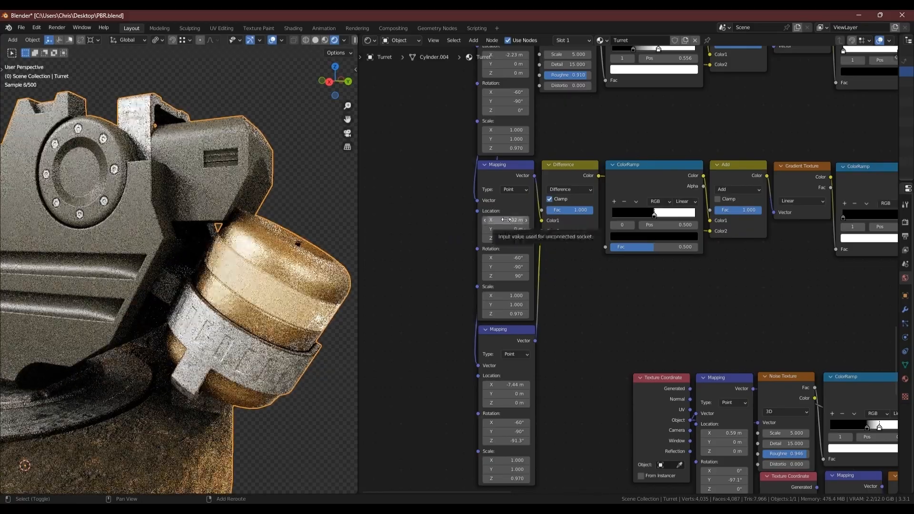
pyautogui.click(511, 220)
pyautogui.write('0')
pyautogui.press('Return')
pyautogui.scroll(5, 271, 285)
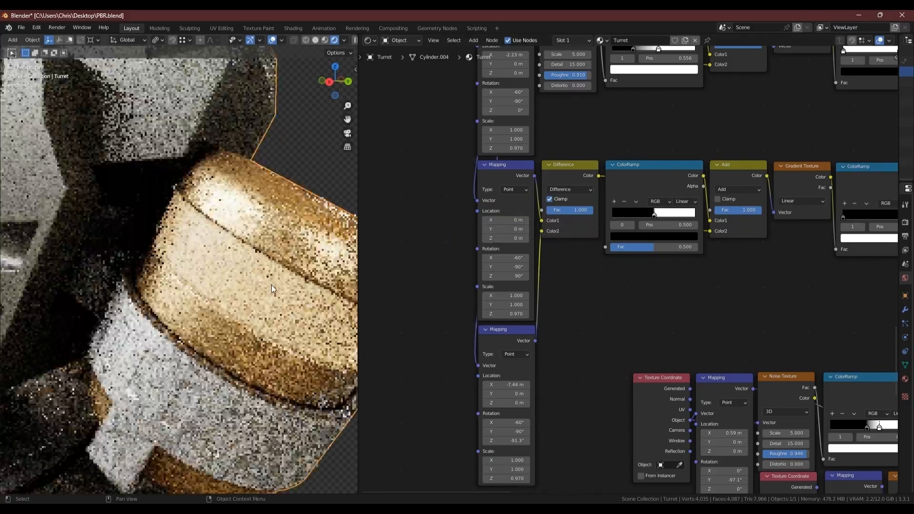
pyautogui.moveTo(313, 279); pyautogui.dragTo(282, 270, button='middle')
pyautogui.scroll(-2, 285, 252)
pyautogui.scroll(-3, 694, 358)
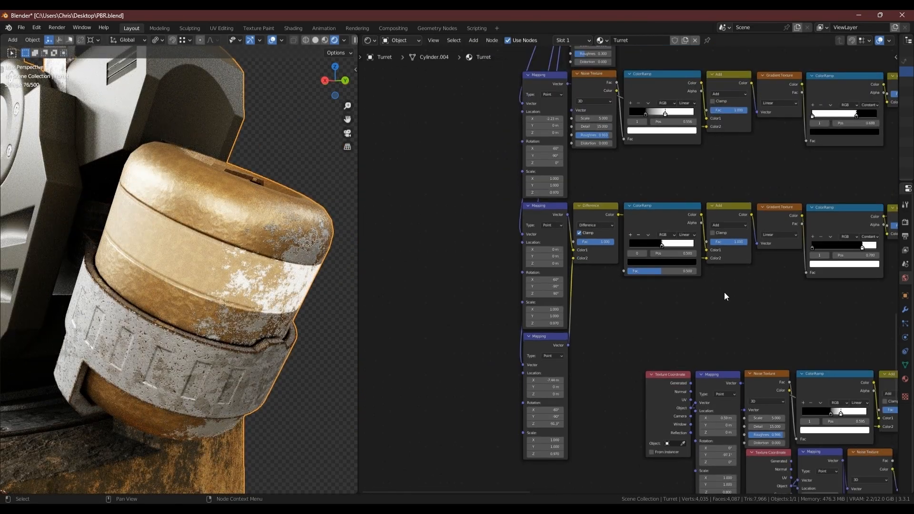
# Step: Add a MixRGB node beside the masks, set to Subtract with Clamp enabled and Fac 1.000
pyautogui.scroll(-3, 737, 285)
pyautogui.moveTo(881, 253); pyautogui.dragTo(552, 321, button='middle')
pyautogui.hotkey('shift', 'a')
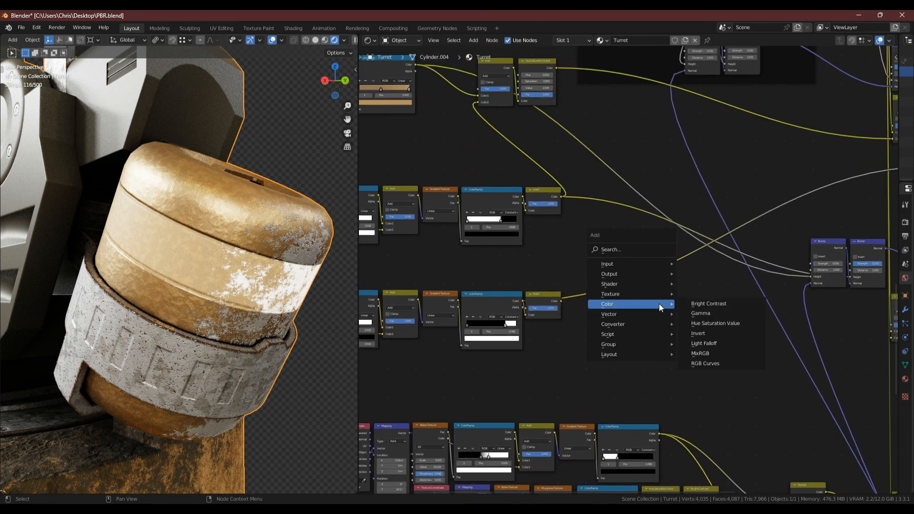
pyautogui.click(710, 353)
pyautogui.click(678, 318)
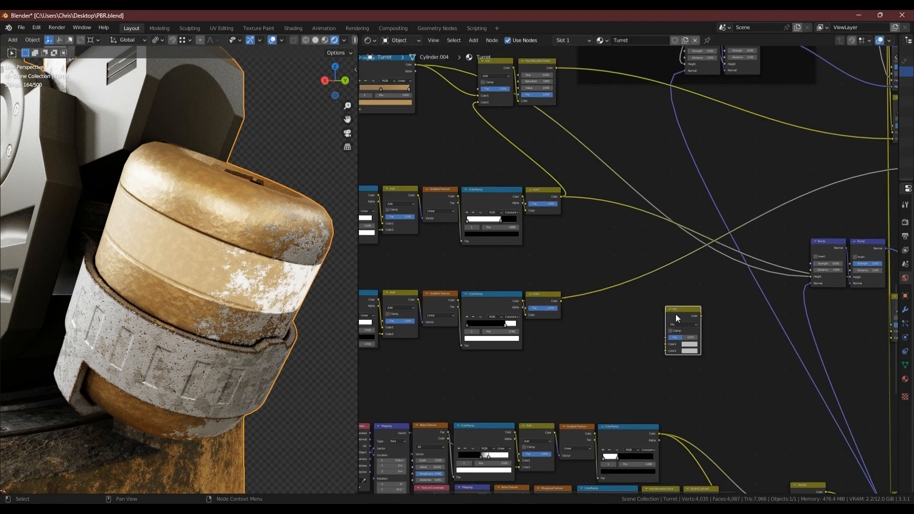
pyautogui.scroll(3, 678, 318)
pyautogui.click(682, 324)
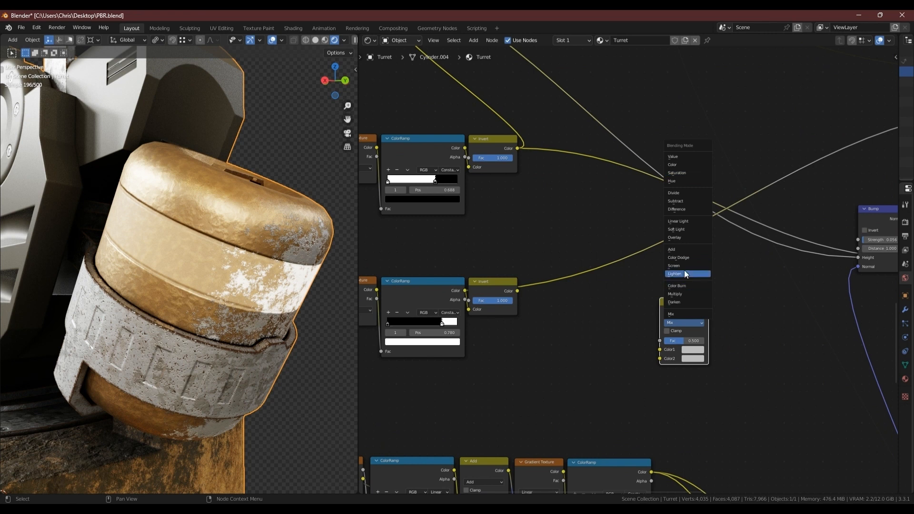
pyautogui.click(677, 202)
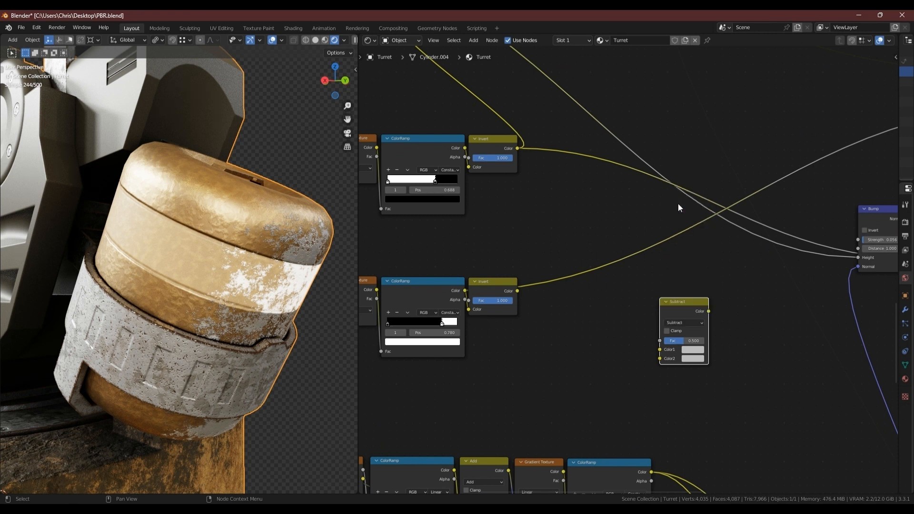
pyautogui.moveTo(685, 312); pyautogui.dragTo(685, 290)
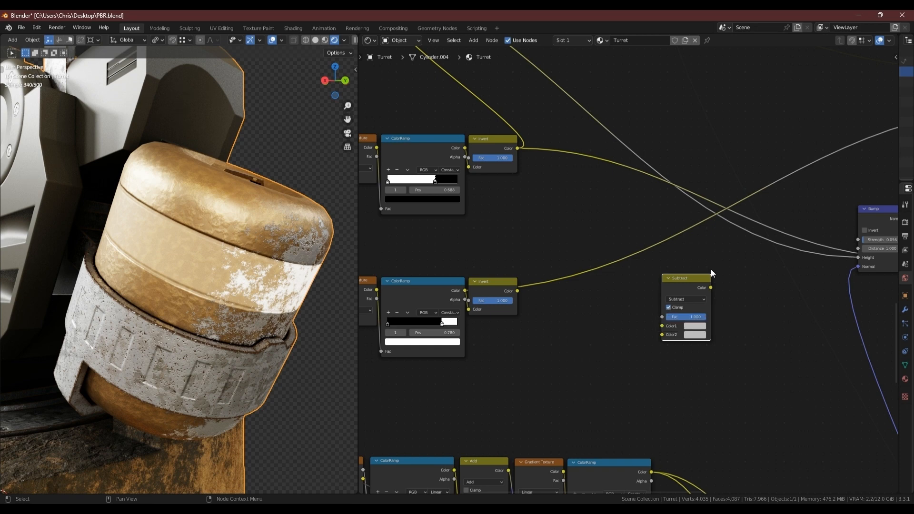
# Step: Link the tan ColorRamp and the second mask's Invert output into Subtract's Color1 and Color2, and its result into the first Bump's Height
pyautogui.moveTo(700, 277); pyautogui.dragTo(708, 90)
pyautogui.moveTo(707, 91); pyautogui.dragTo(643, 271, button='middle')
pyautogui.moveTo(471, 201); pyautogui.dragTo(758, 333)
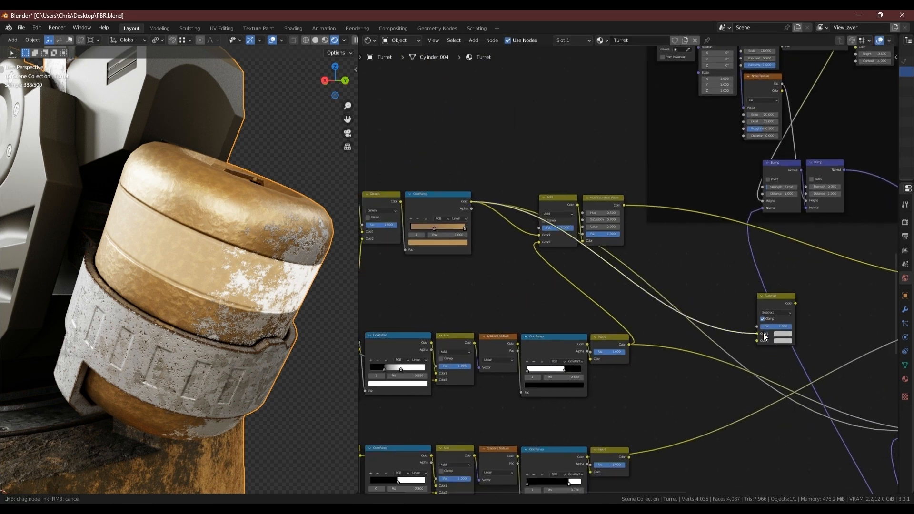
pyautogui.moveTo(617, 417); pyautogui.dragTo(616, 381, button='middle')
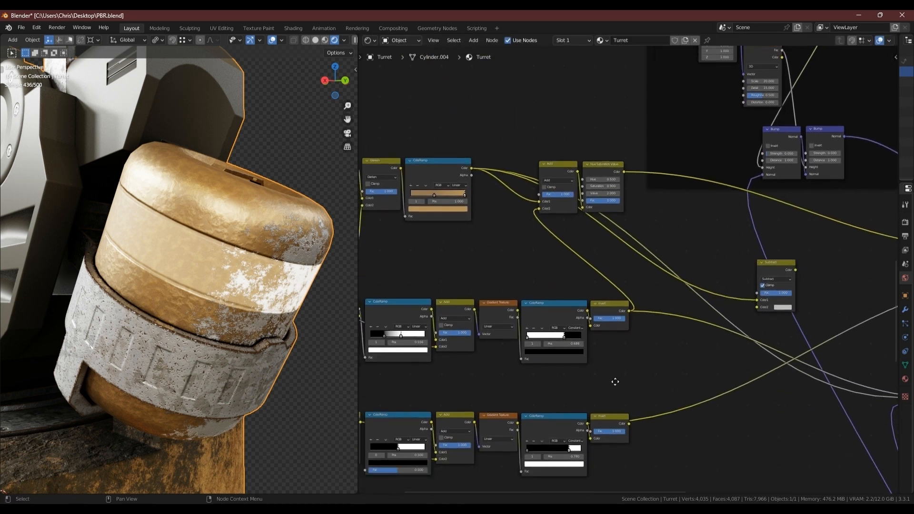
pyautogui.moveTo(629, 423); pyautogui.dragTo(758, 308)
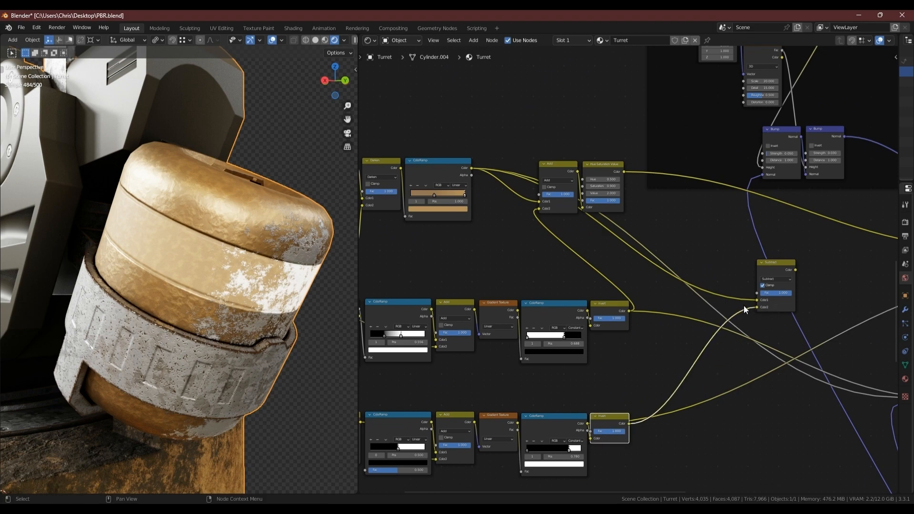
pyautogui.moveTo(744, 308); pyautogui.dragTo(553, 247, button='middle')
pyautogui.moveTo(604, 209); pyautogui.dragTo(710, 336)
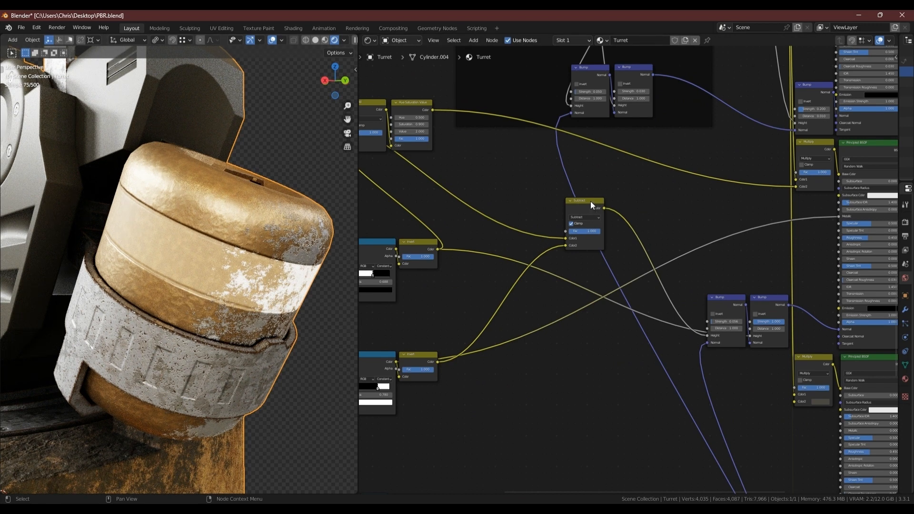
# Step: Duplicate the Subtract node and place the copy beside the second mask's Invert node
pyautogui.moveTo(591, 201); pyautogui.dragTo(560, 198)
pyautogui.hotkey('shift', 'd')
pyautogui.click(649, 194)
pyautogui.moveTo(650, 195); pyautogui.dragTo(582, 353)
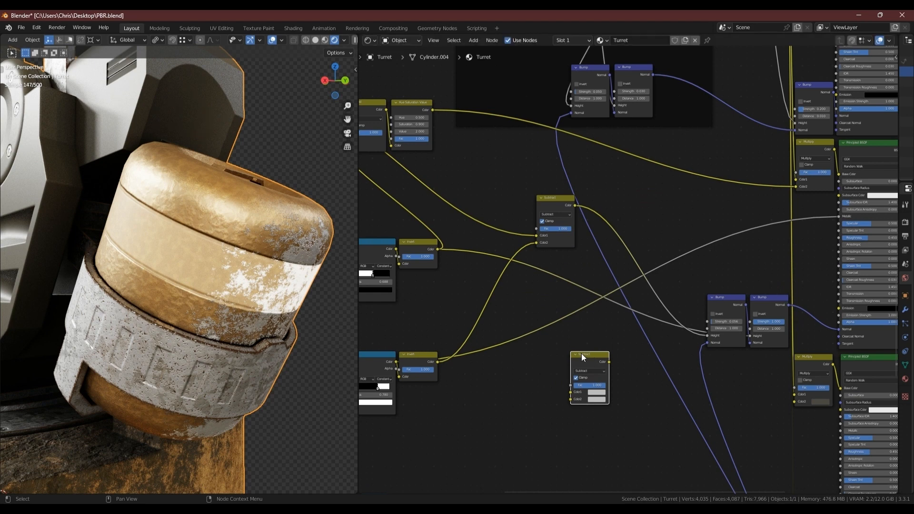
# Step: Link the first and second masks' Invert outputs into the copied Subtract node, and its result into the second Bump's Height
pyautogui.scroll(-1, 581, 352)
pyautogui.moveTo(447, 257); pyautogui.dragTo(572, 390)
pyautogui.moveTo(449, 362); pyautogui.dragTo(572, 396)
pyautogui.moveTo(609, 362); pyautogui.dragTo(738, 339)
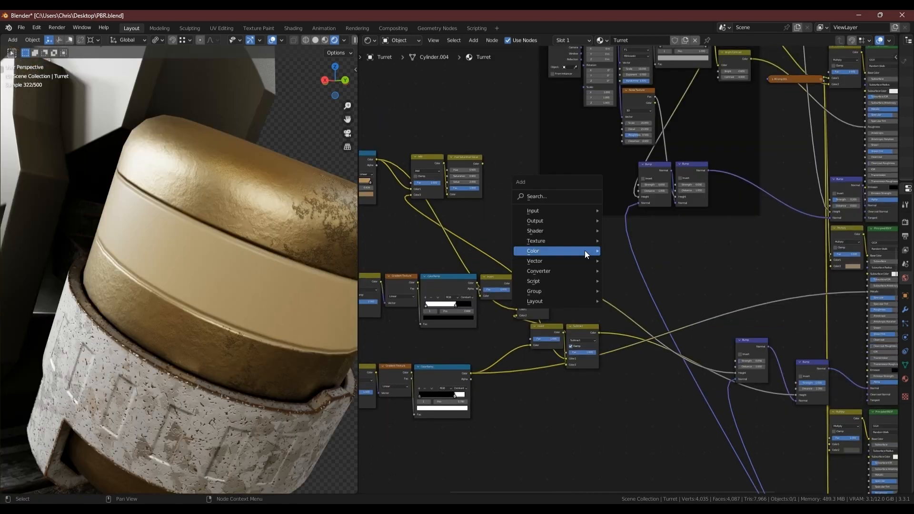
# Step: Add a MixRGB node between Hue Saturation Value (into Color1) and the tan head's Multiply Color2, with the second mask's Invert driving Fac
pyautogui.moveTo(585, 250)
pyautogui.click(626, 300)
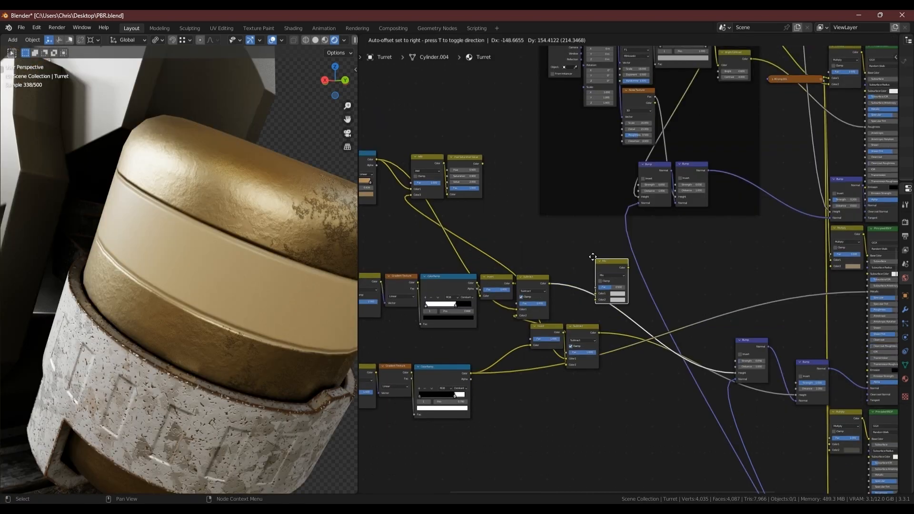
pyautogui.click(516, 200)
pyautogui.moveTo(482, 163); pyautogui.dragTo(501, 213)
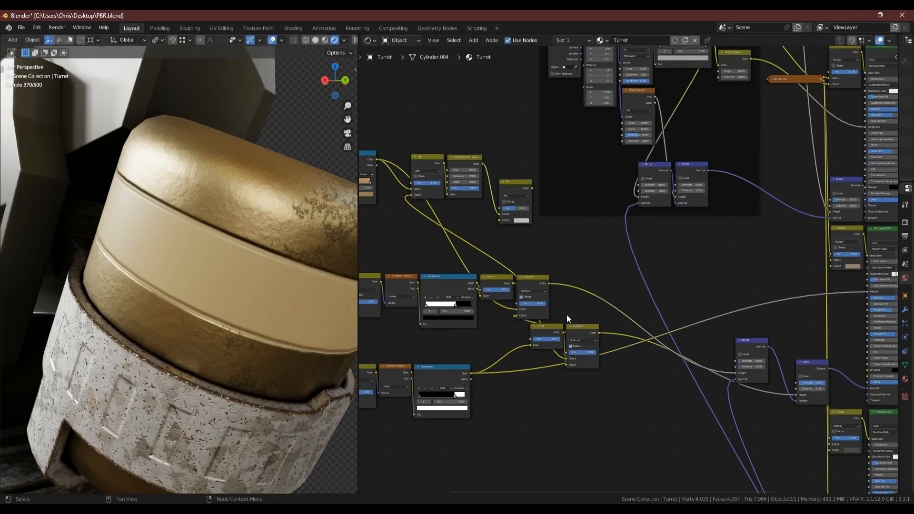
pyautogui.moveTo(564, 333); pyautogui.dragTo(830, 267)
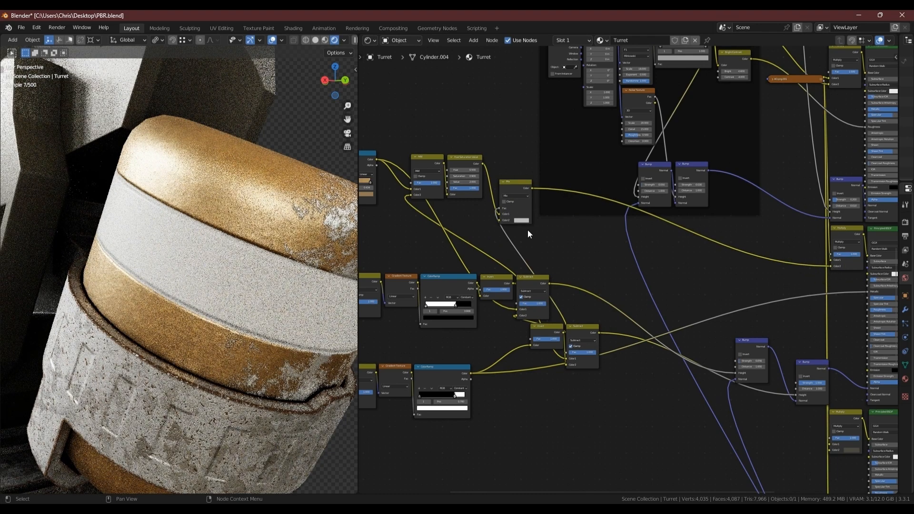
# Step: Set Color2 of the new Mix node to a dark olive-brown using a hex value
pyautogui.click(525, 219)
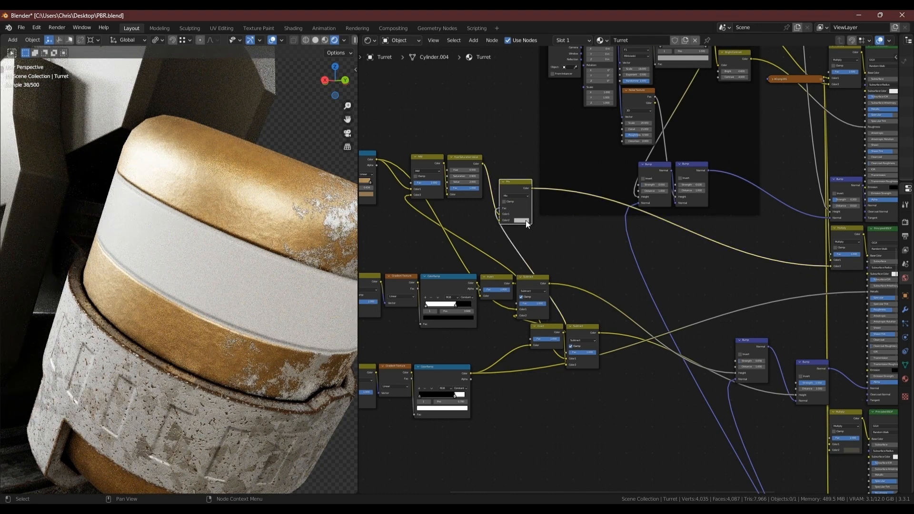
pyautogui.click(526, 221)
pyautogui.click(525, 221)
pyautogui.click(544, 195)
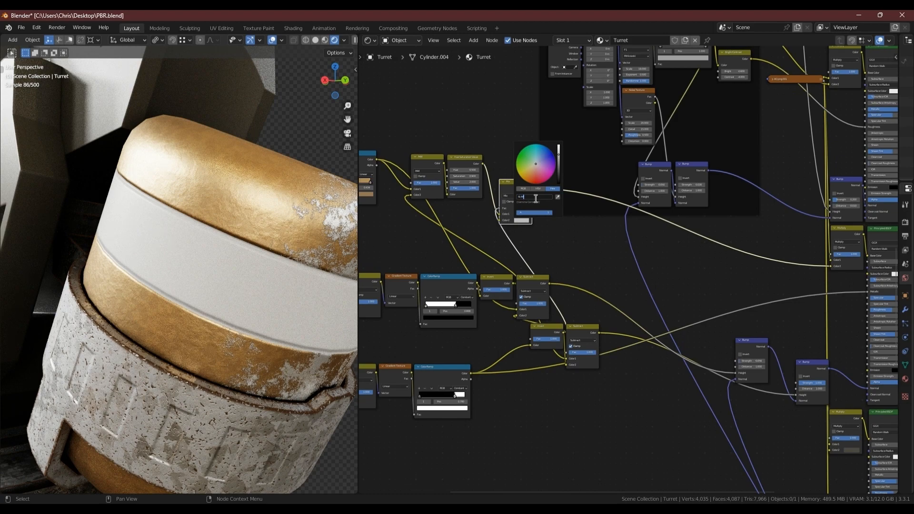
pyautogui.press('Return')
# Step: Try to shift the dark stripe by adjusting the X location of the second mask's upper Mapping node
pyautogui.scroll(-3, 510, 337)
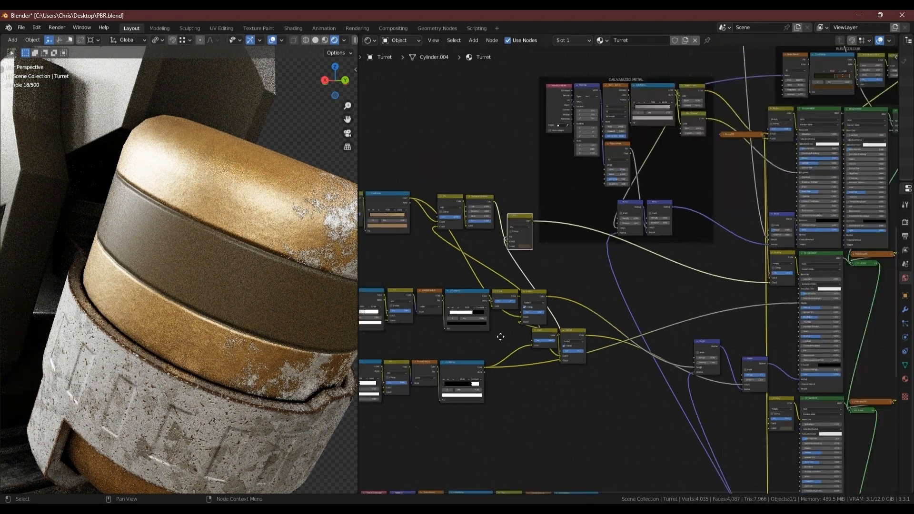
pyautogui.moveTo(500, 337); pyautogui.dragTo(587, 291, button='middle')
pyautogui.moveTo(238, 267); pyautogui.dragTo(285, 251, button='middle')
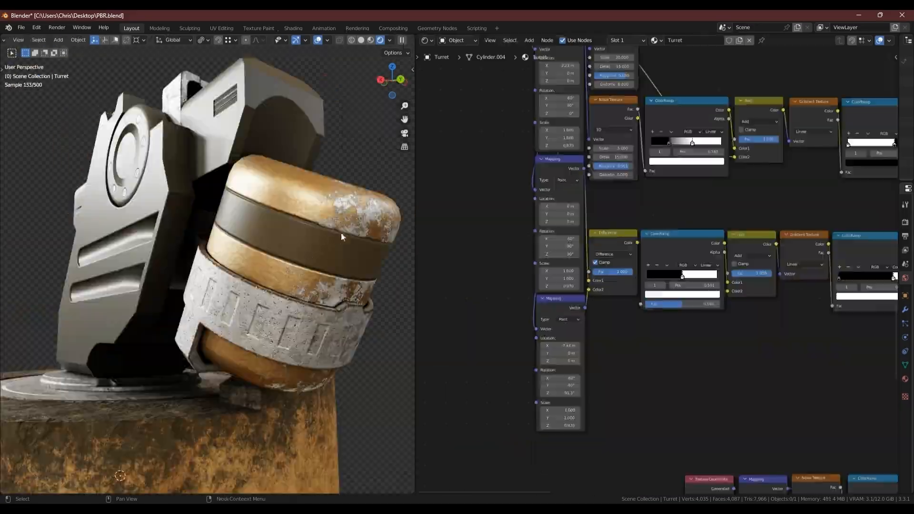
pyautogui.scroll(6, 344, 229)
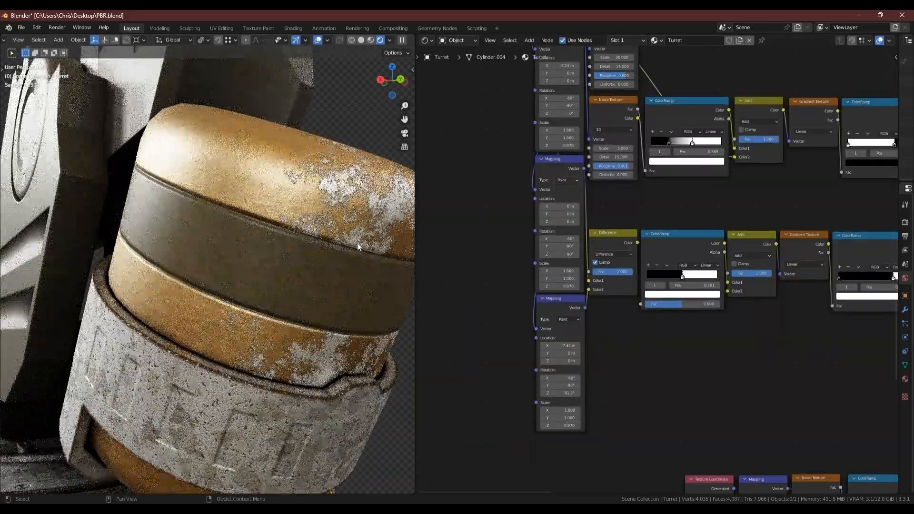
pyautogui.moveTo(564, 205); pyautogui.dragTo(540, 208)
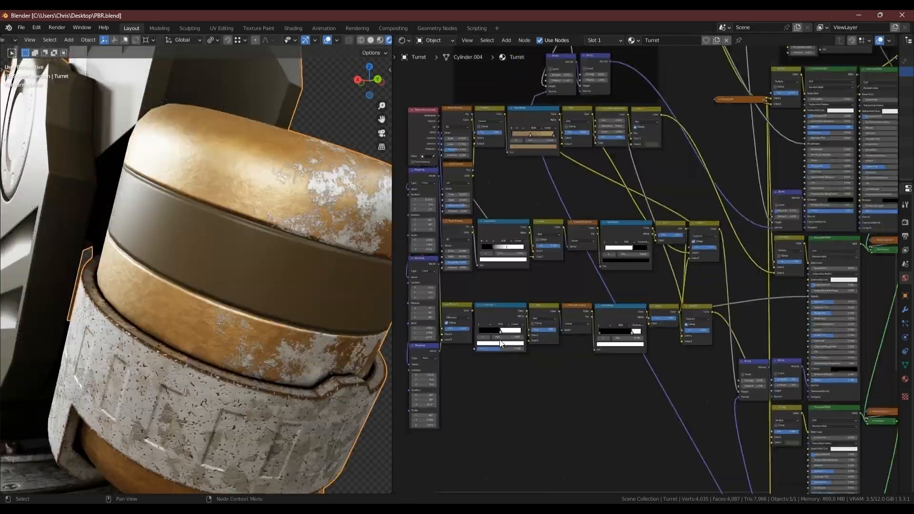
pyautogui.scroll(-4, 500, 343)
pyautogui.moveTo(507, 170); pyautogui.dragTo(549, 133, button='middle')
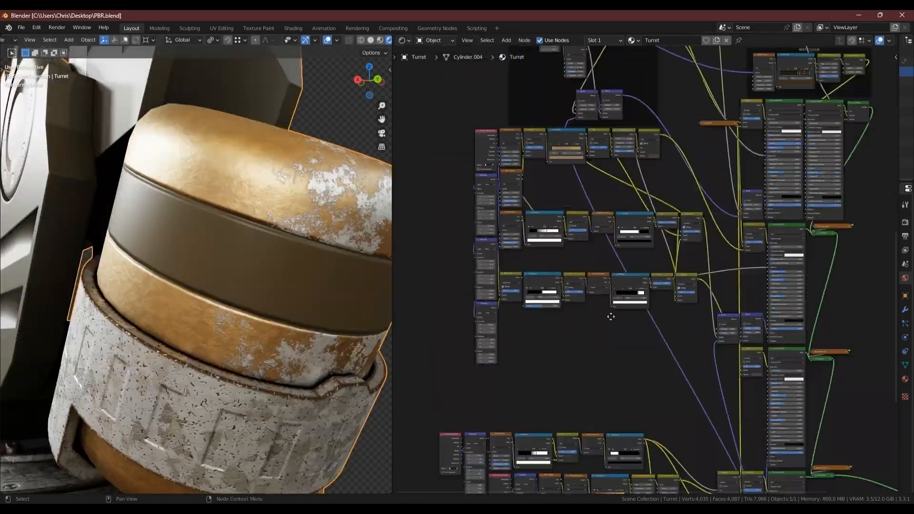
pyautogui.moveTo(610, 317); pyautogui.dragTo(590, 233, button='middle')
pyautogui.scroll(4, 572, 284)
pyautogui.moveTo(644, 317); pyautogui.dragTo(570, 281, button='middle')
pyautogui.scroll(-3, 139, 286)
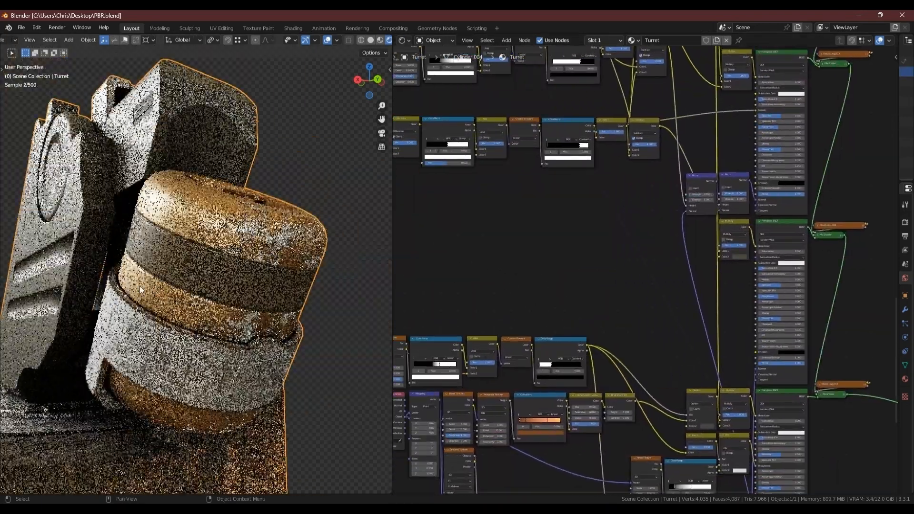
pyautogui.moveTo(139, 285); pyautogui.dragTo(205, 274, button='middle')
pyautogui.scroll(-4, 135, 236)
pyautogui.moveTo(134, 236); pyautogui.dragTo(282, 274, button='middle')
pyautogui.click(739, 256)
pyautogui.moveTo(756, 215); pyautogui.dragTo(768, 210)
pyautogui.hotkey('ctrl', 'z')
pyautogui.scroll(2, 463, 227)
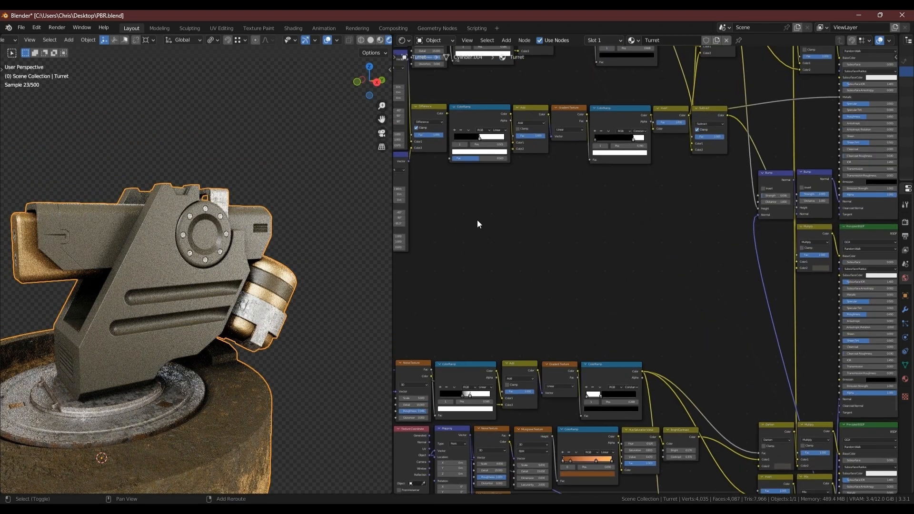
# Step: Add a Musgrave Texture node and a Noise Texture node, stacked in the empty space below the second mask's node row
pyautogui.hotkey('shift', 'a')
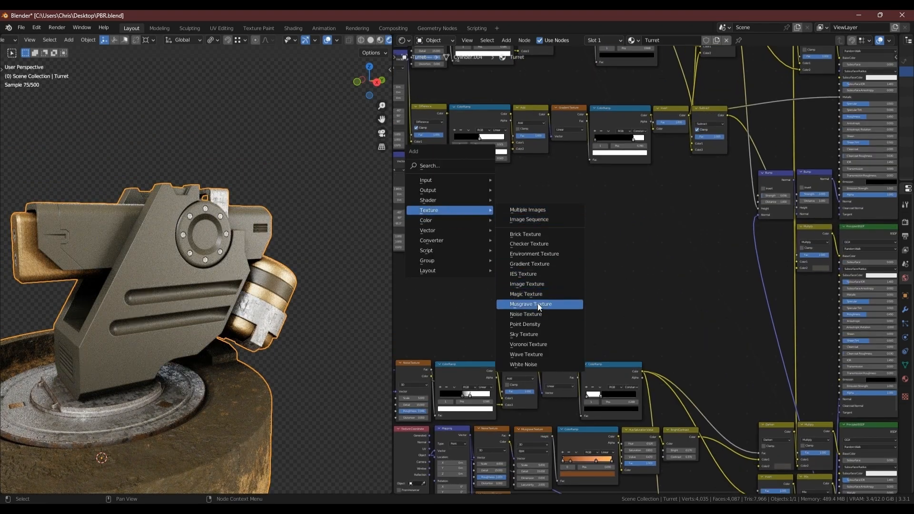
pyautogui.click(538, 304)
pyautogui.click(467, 189)
pyautogui.hotkey('shift', 'a')
pyautogui.moveTo(466, 187)
pyautogui.click(529, 291)
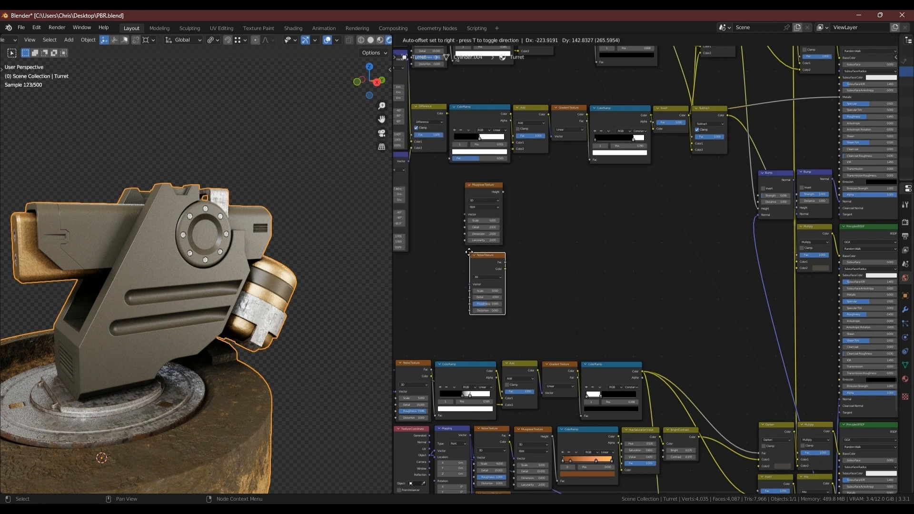
pyautogui.click(485, 267)
pyautogui.moveTo(490, 185); pyautogui.dragTo(492, 184)
# Step: Add Mapping and Texture Coordinate nodes driving both the Musgrave and Noise textures with Object coordinates, and arrange the four nodes neatly
pyautogui.hotkey('ctrl', 't')
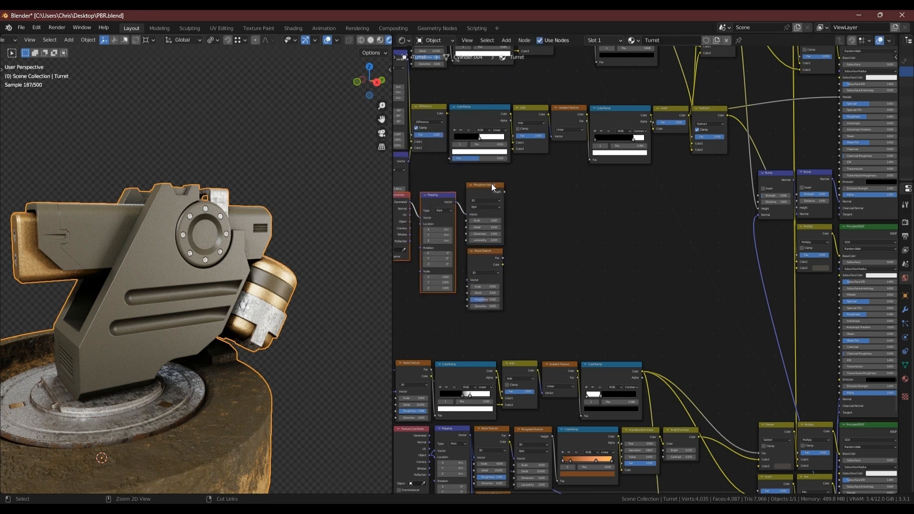
pyautogui.scroll(5, 460, 205)
pyautogui.moveTo(455, 200); pyautogui.dragTo(556, 205, button='middle')
pyautogui.moveTo(556, 204); pyautogui.dragTo(582, 330)
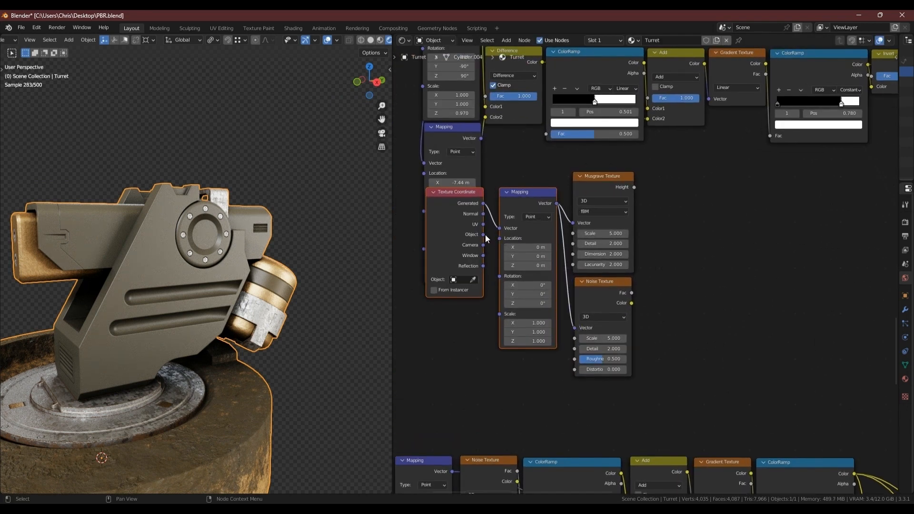
pyautogui.moveTo(485, 235); pyautogui.dragTo(500, 229)
pyautogui.moveTo(531, 195); pyautogui.dragTo(546, 179)
pyautogui.moveTo(467, 193); pyautogui.dragTo(493, 177)
pyautogui.moveTo(503, 159); pyautogui.dragTo(641, 216)
pyautogui.moveTo(592, 180); pyautogui.dragTo(629, 168)
pyautogui.moveTo(622, 284); pyautogui.dragTo(659, 271)
# Step: Create two reset ColorRamp nodes from a copy, linking the Musgrave Height into one ramp's Fac and the Noise Fac into the other's
pyautogui.moveTo(803, 51); pyautogui.dragTo(767, 79, button='middle')
pyautogui.click(767, 79)
pyautogui.click(693, 201)
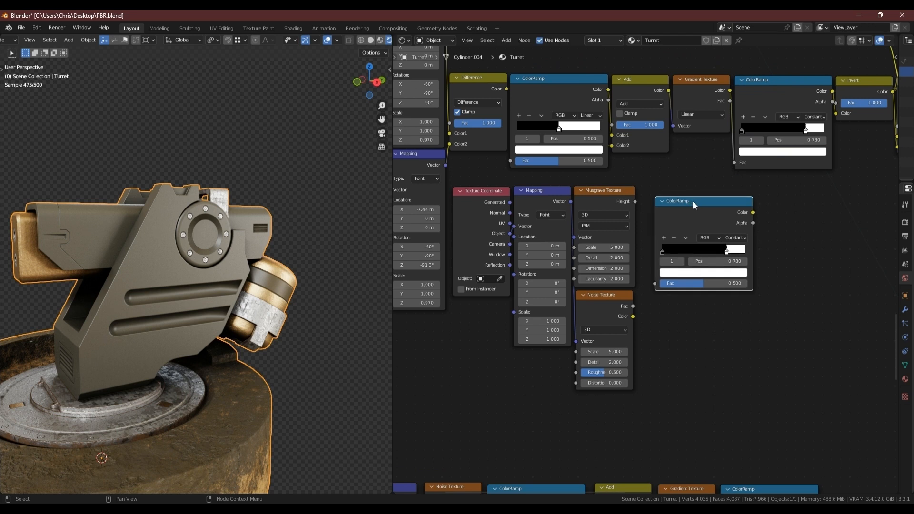
pyautogui.press('BackSpace')
pyautogui.hotkey('shift', 'd')
pyautogui.click(682, 297)
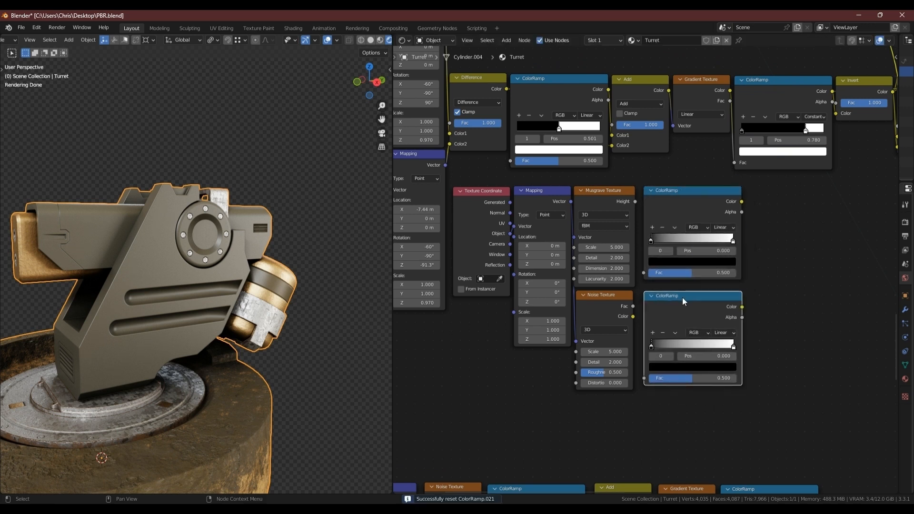
pyautogui.moveTo(633, 306); pyautogui.dragTo(645, 379)
pyautogui.moveTo(636, 201); pyautogui.dragTo(643, 273)
# Step: Combine both new ColorRamps in a MixRGB node set to Multiply with Fac 1
pyautogui.click(707, 221)
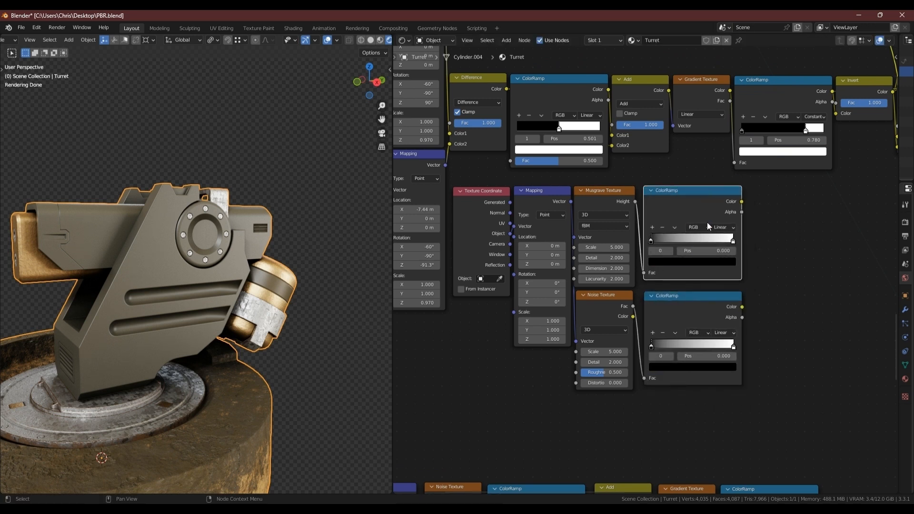
pyautogui.keyDown('shift'); pyautogui.click(710, 316); pyautogui.keyUp('shift')
pyautogui.hotkey('ctrl', '0')
pyautogui.press('h')
pyautogui.moveTo(782, 260); pyautogui.dragTo(766, 191)
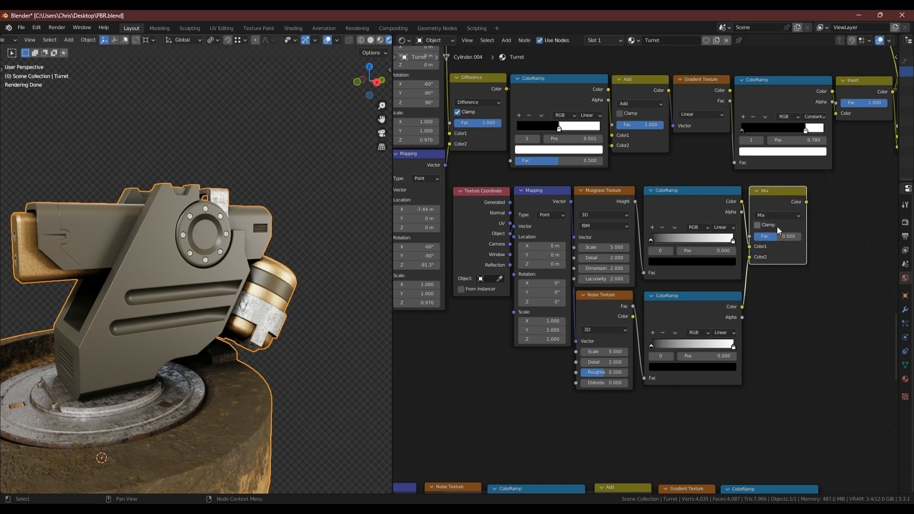
pyautogui.click(777, 216)
pyautogui.click(776, 249)
pyautogui.moveTo(779, 237); pyautogui.dragTo(828, 239)
pyautogui.scroll(2, 556, 263)
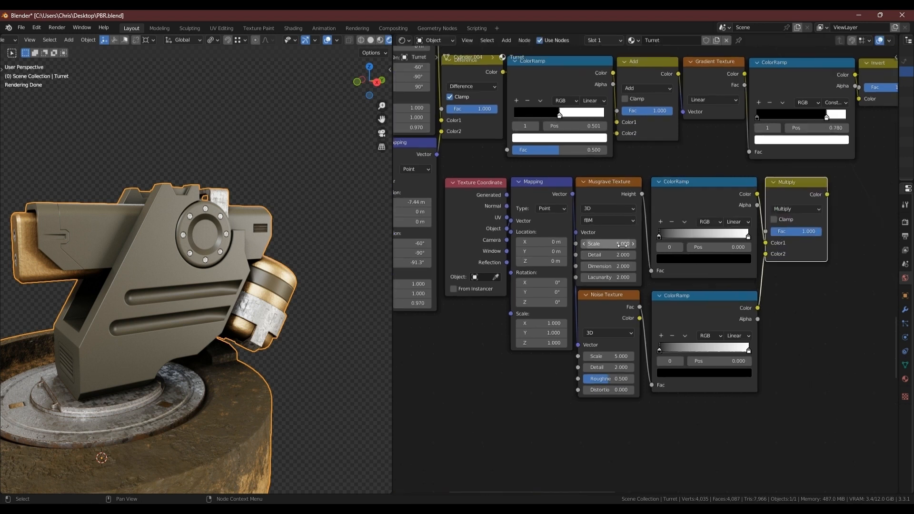
# Step: Set the new Musgrave Texture's Scale to 16 and preview the new Multiply node's output on the turret
pyautogui.click(619, 244)
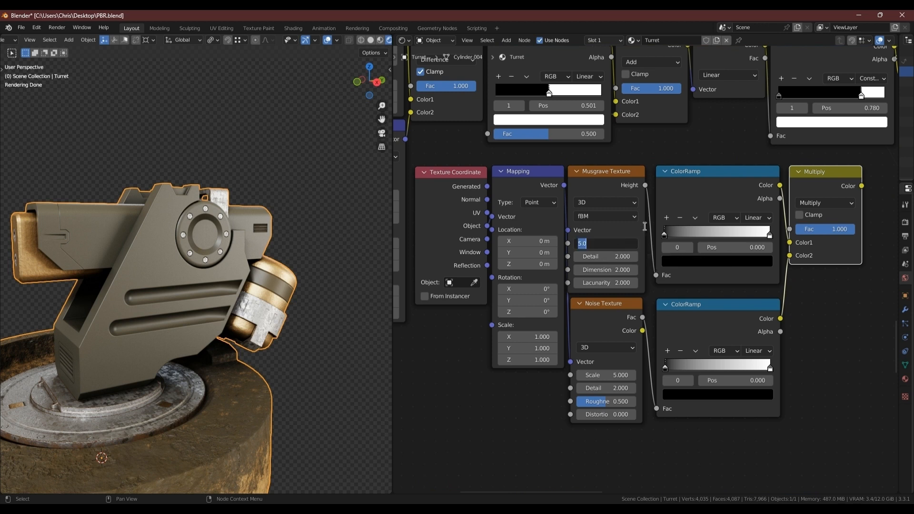
pyautogui.write('16')
pyautogui.press('Tab')
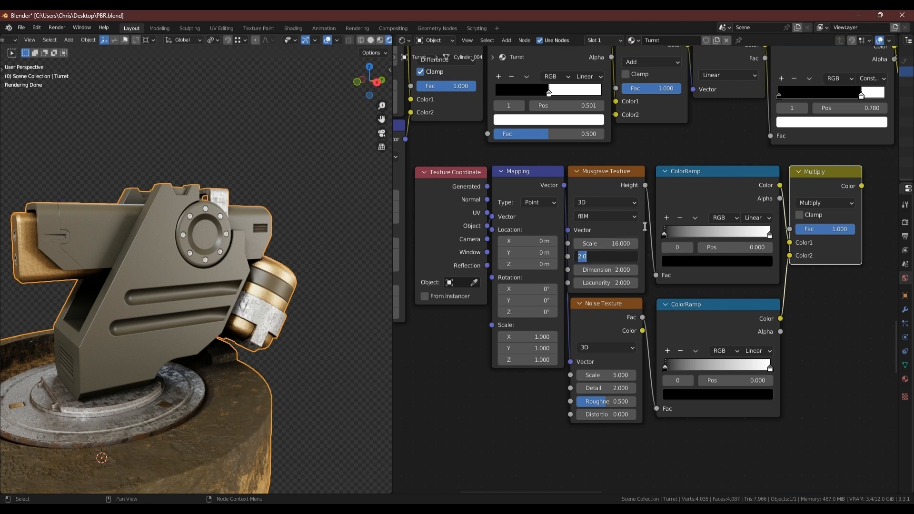
pyautogui.click(645, 227)
pyautogui.keyDown('ctrl'); pyautogui.keyDown('shift'); pyautogui.click(815, 182); pyautogui.keyUp('shift'); pyautogui.keyUp('ctrl')
# Step: Set the Musgrave Texture to Scale 16.4, Detail 15, Dimension 0 and Lacunarity 1.66
pyautogui.click(604, 242)
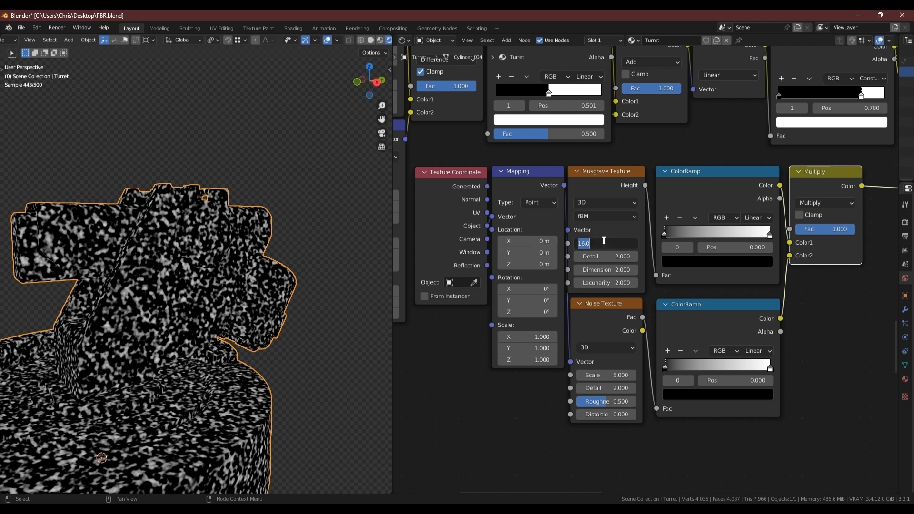
pyautogui.write('16')
pyautogui.press('Tab')
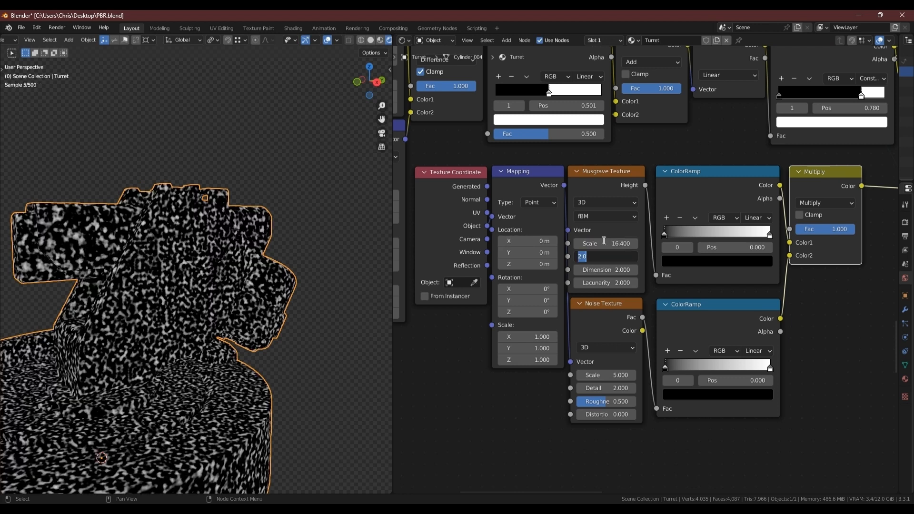
pyautogui.write('15')
pyautogui.press('Tab')
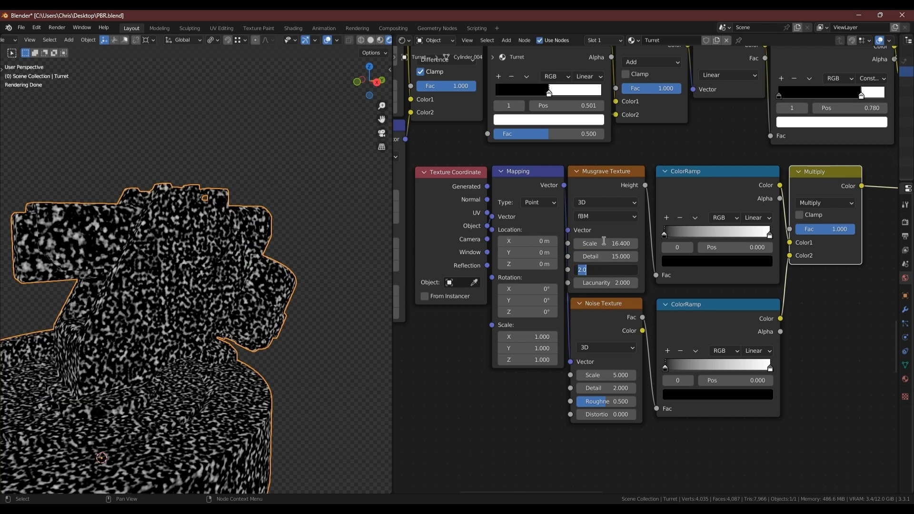
pyautogui.write('0')
pyautogui.press('Tab')
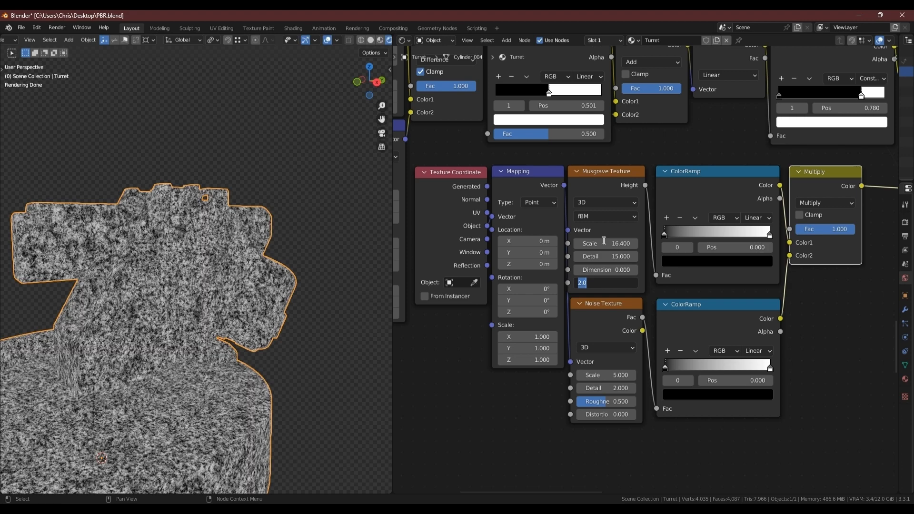
pyautogui.write('1.66')
pyautogui.press('Return')
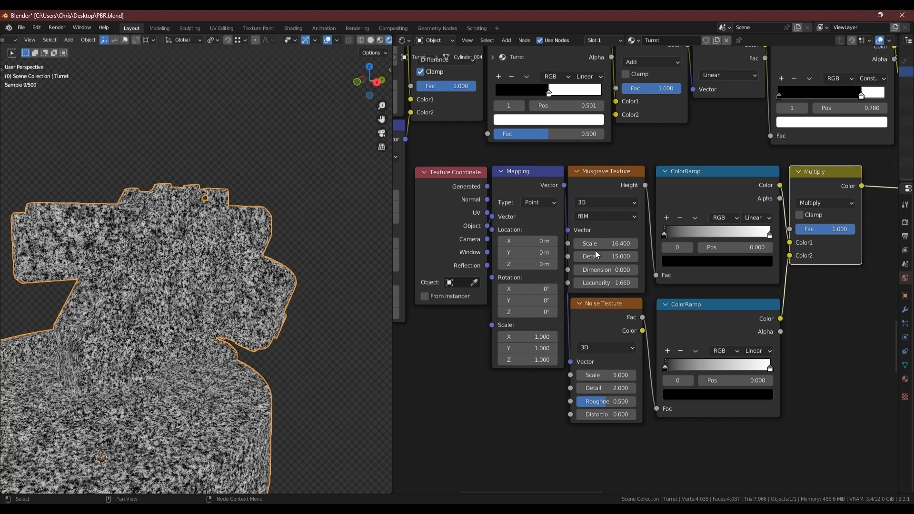
# Step: Set the new Noise Texture to Scale 100, Detail 15 and Roughness 0.9
pyautogui.click(604, 375)
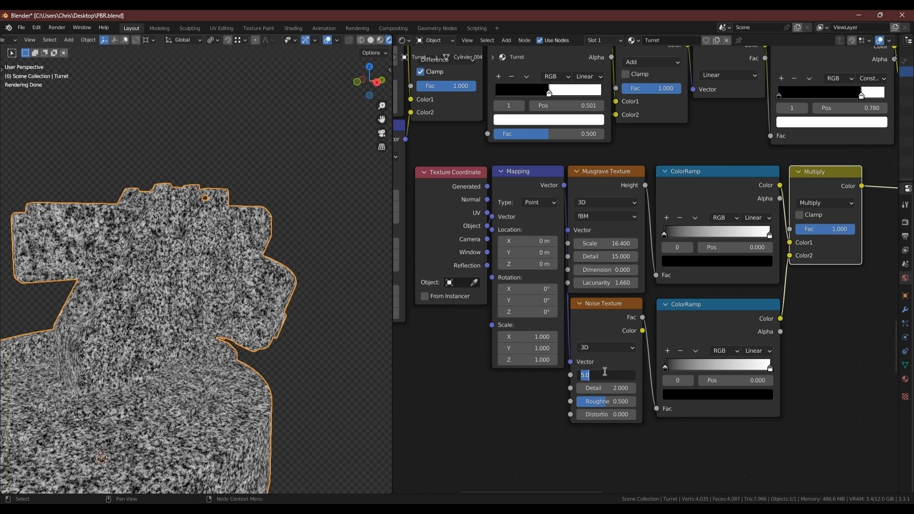
pyautogui.write('100')
pyautogui.press('Tab')
pyautogui.write('15')
pyautogui.press('Tab')
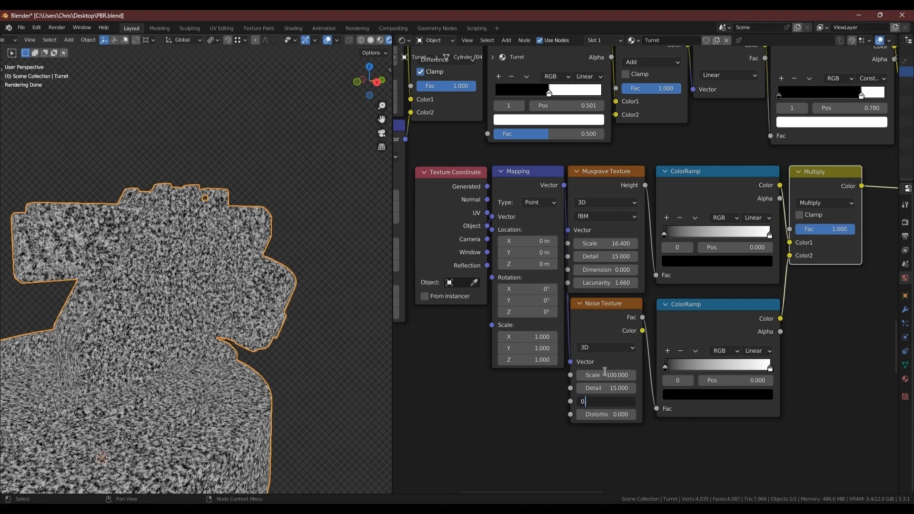
pyautogui.press('Return')
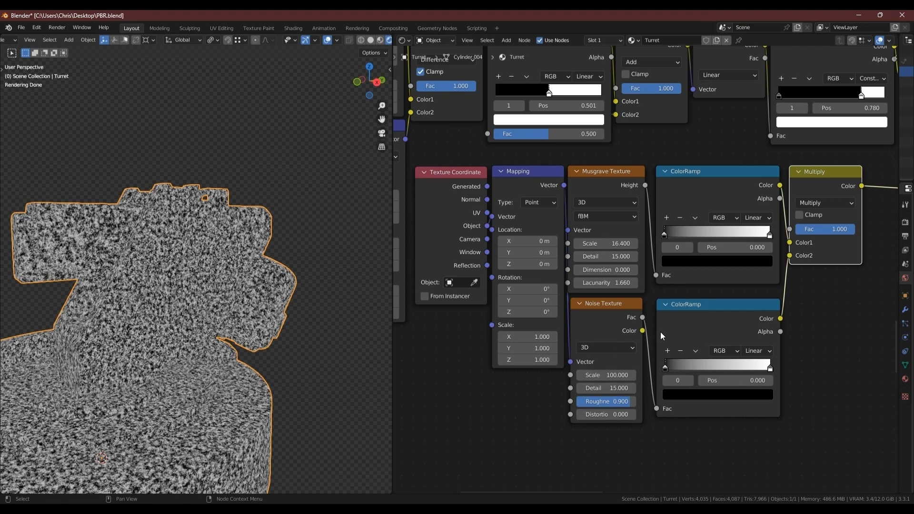
# Step: Recolor the Musgrave ColorRamp, using hex 58554B for its black stop and 696559 for its white stop
pyautogui.click(667, 259)
pyautogui.click(715, 210)
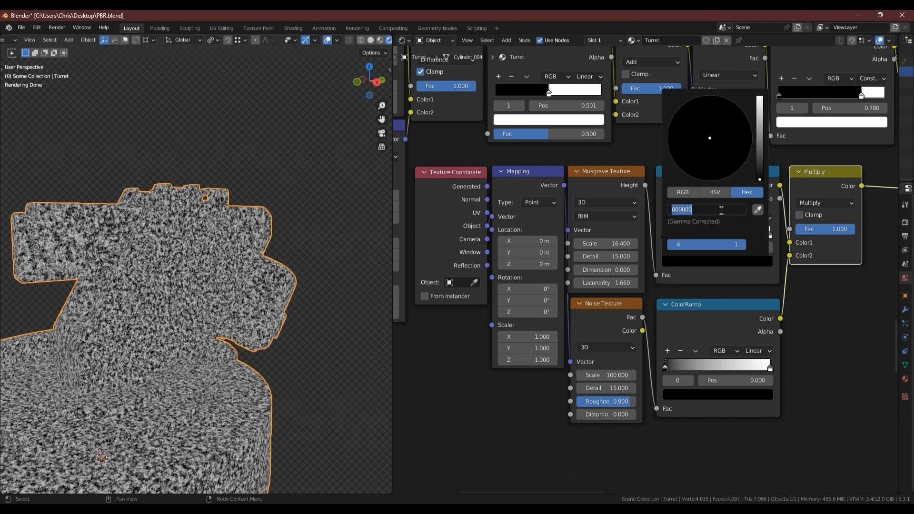
pyautogui.write('58554b')
pyautogui.press('Return')
pyautogui.click(691, 248)
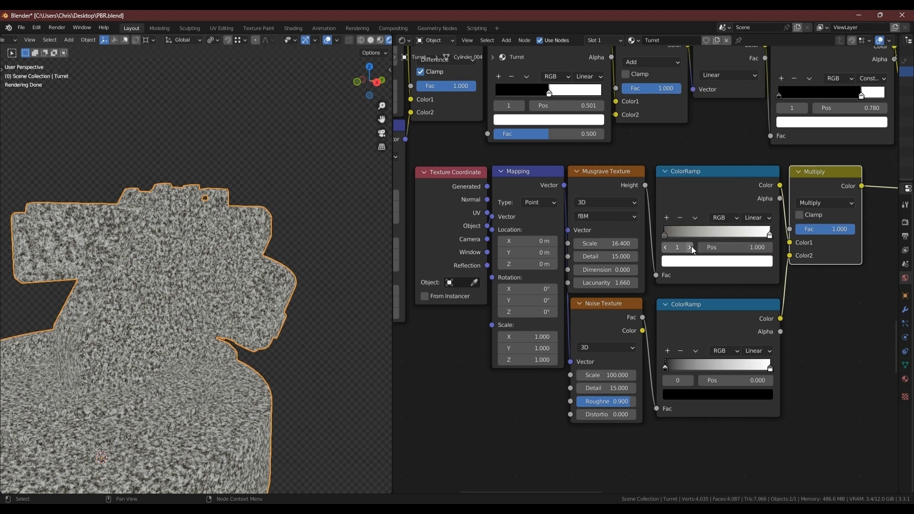
pyautogui.click(739, 261)
pyautogui.click(728, 210)
pyautogui.write('6')
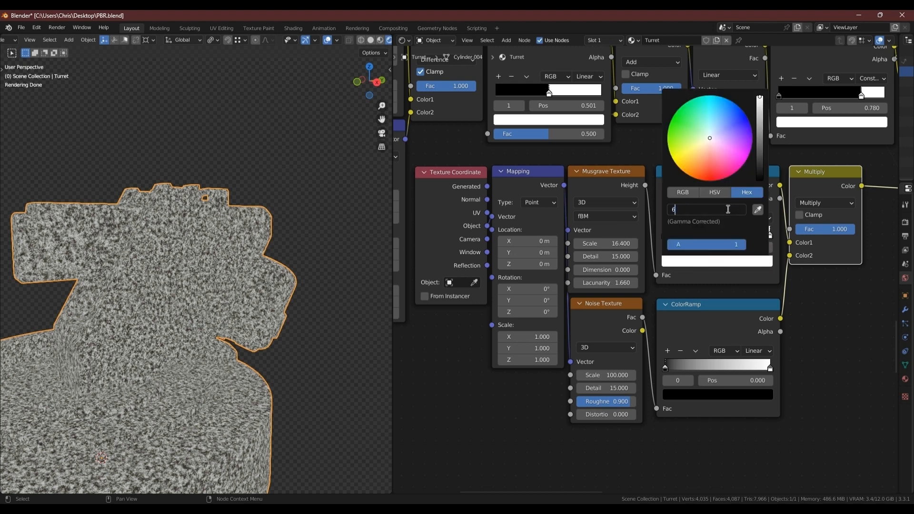
pyautogui.write('96559')
pyautogui.press('Return')
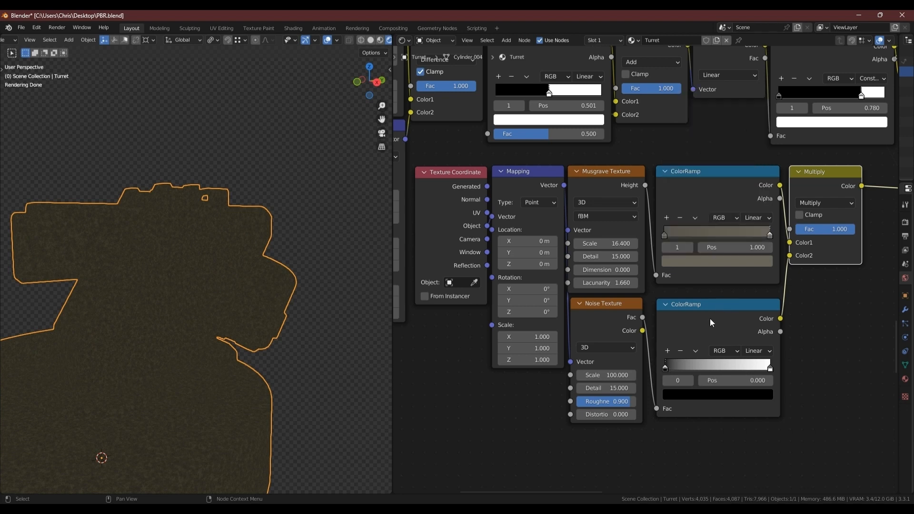
# Step: Tighten the Noise ColorRamp by moving its black stop inward and setting its white stop's position to 0.654
pyautogui.click(730, 380)
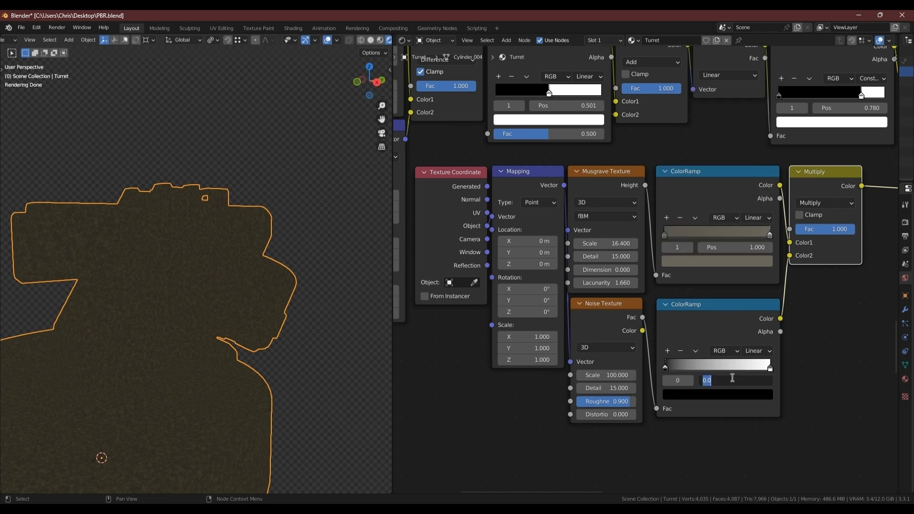
pyautogui.press('Return')
pyautogui.click(691, 381)
pyautogui.click(742, 380)
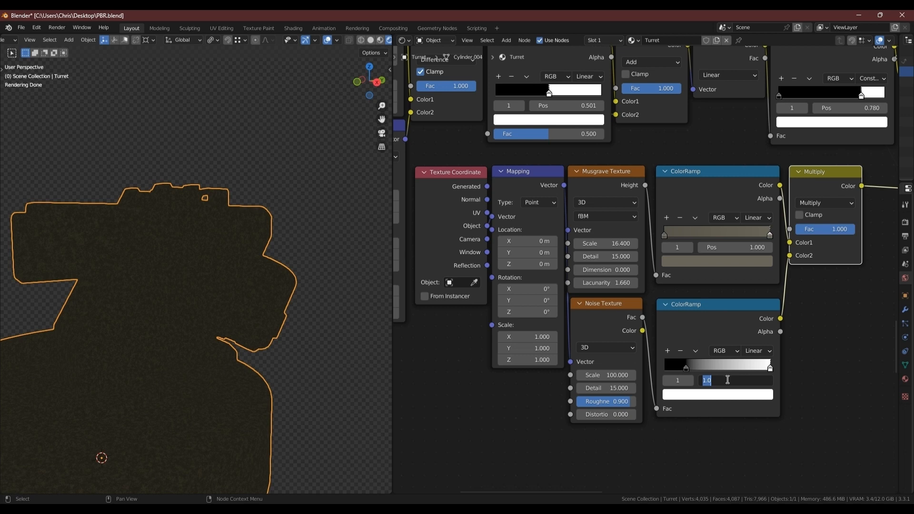
pyautogui.press('Return')
# Step: Link the new Multiply node's Color into Color2 of the Multiply node feeding the Mask3 Principled BSDF
pyautogui.scroll(-3, 728, 380)
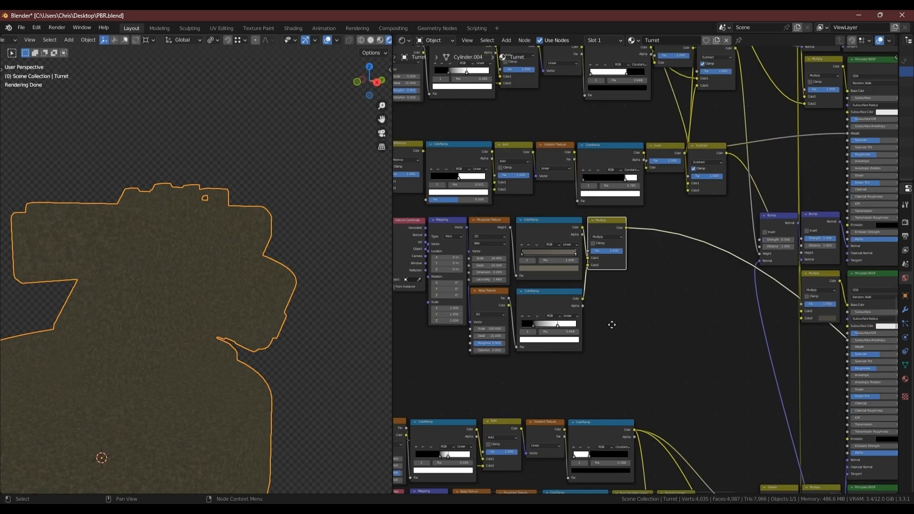
pyautogui.moveTo(622, 227); pyautogui.dragTo(799, 315)
pyautogui.moveTo(745, 434); pyautogui.dragTo(699, 308, button='middle')
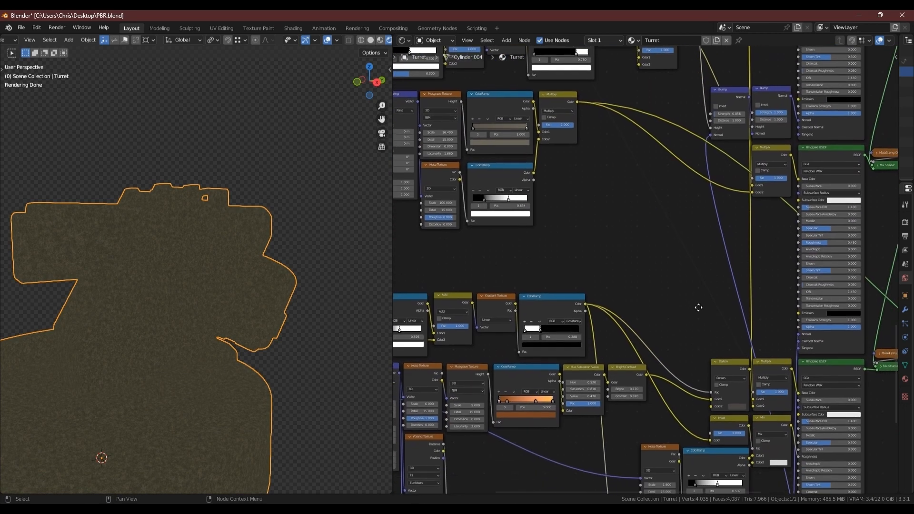
# Step: Duplicate and reset a Bump node, linking its output to the Mask3 Principled BSDF's Normal and the Noise ColorRamp's Color to its Height
pyautogui.click(726, 90)
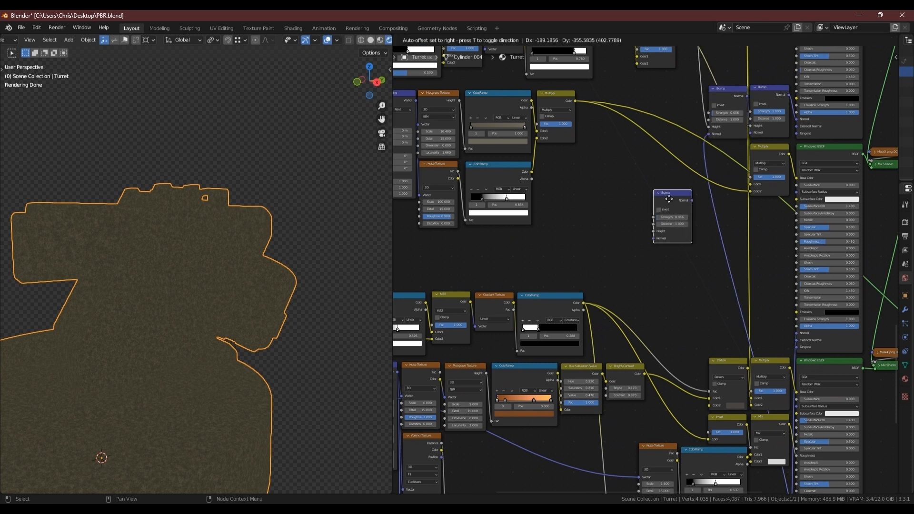
pyautogui.hotkey('shift', 'd')
pyautogui.click(647, 246)
pyautogui.press('BackSpace')
pyautogui.scroll(2, 633, 287)
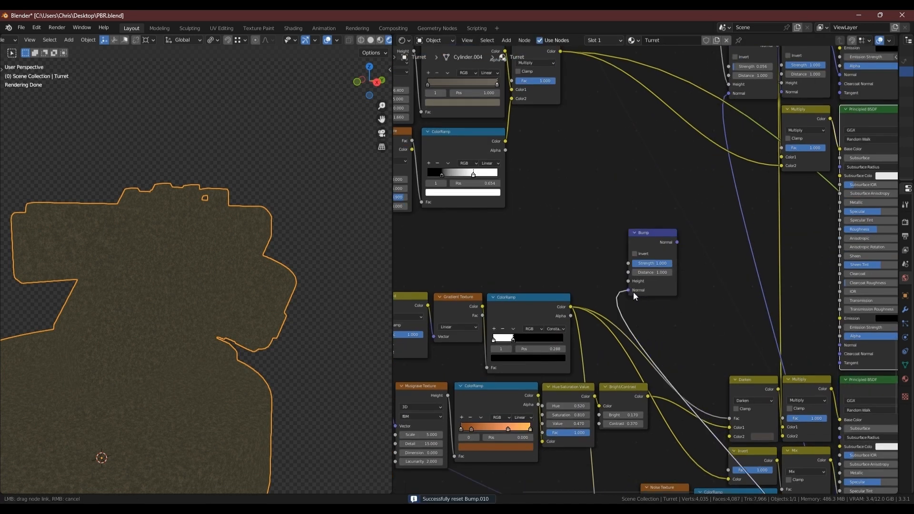
pyautogui.moveTo(677, 242); pyautogui.dragTo(842, 346)
pyautogui.moveTo(505, 141); pyautogui.dragTo(629, 281)
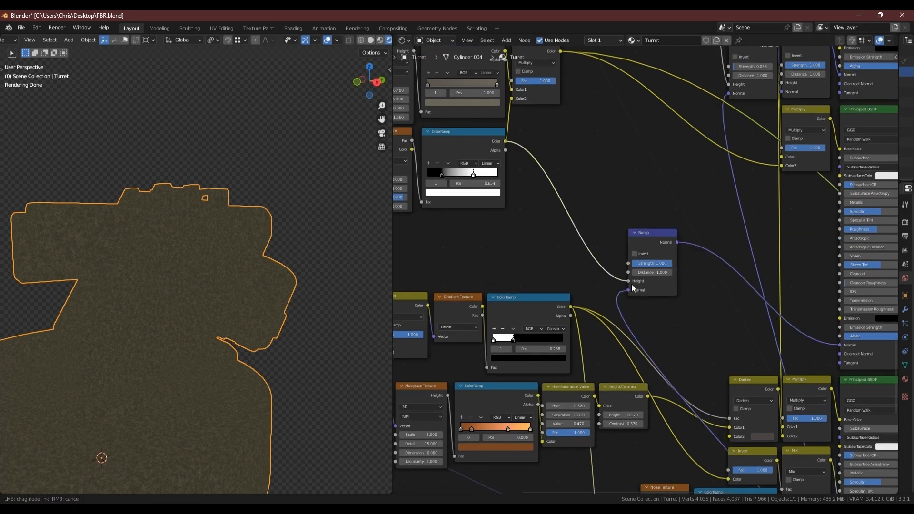
# Step: Place the new Bump beside its Principled BSDF with Strength 0.2, and switch the preview back to the final Mix Shader
pyautogui.moveTo(646, 233); pyautogui.dragTo(804, 308)
pyautogui.click(805, 338)
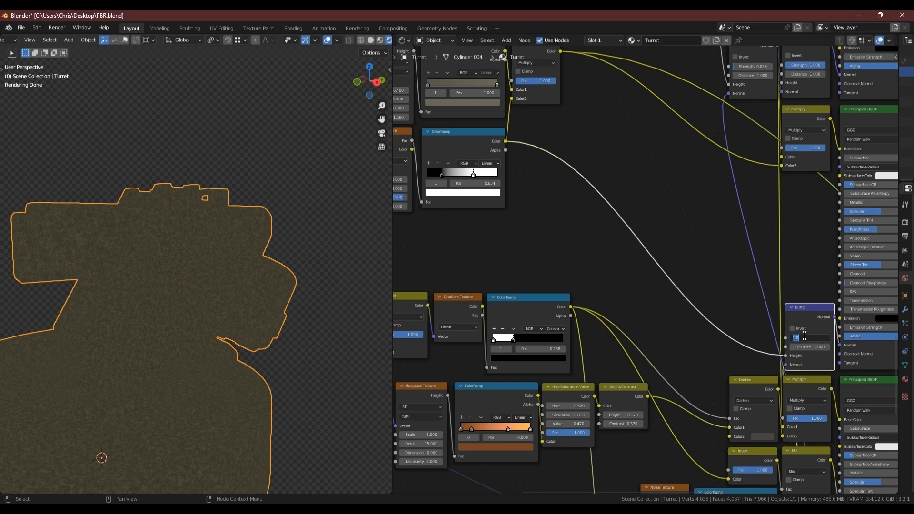
pyautogui.press('Return')
pyautogui.moveTo(806, 307); pyautogui.dragTo(585, 269, button='middle')
pyautogui.keyDown('ctrl'); pyautogui.keyDown('shift'); pyautogui.click(742, 350); pyautogui.keyUp('shift'); pyautogui.keyUp('ctrl')
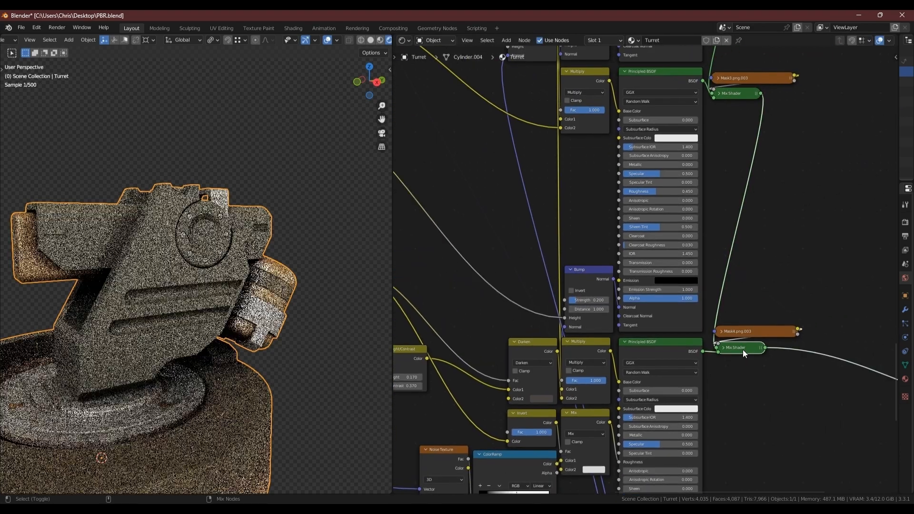
# Step: Examine the new surface color and bump on the turret's body from the side, front and overall
pyautogui.keyDown('shift'); pyautogui.moveTo(153, 267); pyautogui.dragTo(246, 276, button='middle'); pyautogui.keyUp('shift')
pyautogui.scroll(2, 279, 281)
pyautogui.scroll(1, 327, 301)
pyautogui.keyDown('shift'); pyautogui.moveTo(326, 301); pyautogui.dragTo(299, 304, button='middle'); pyautogui.keyUp('shift')
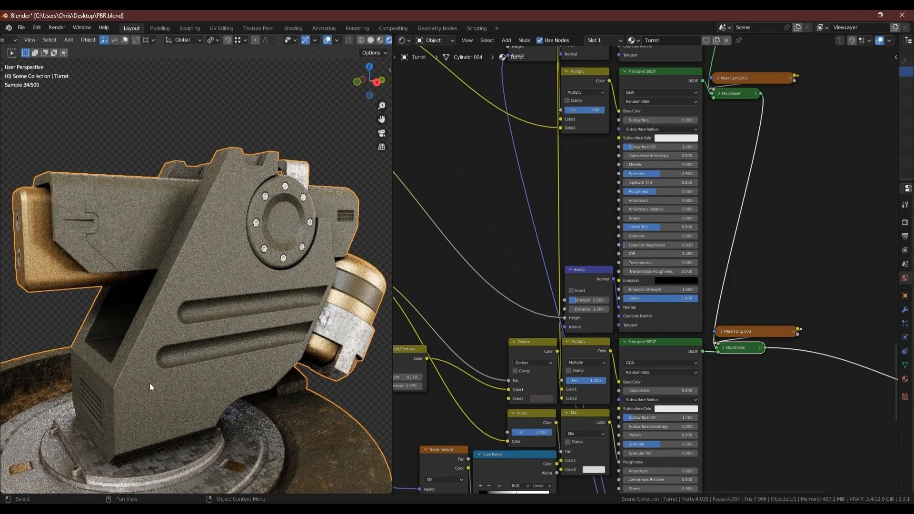
pyautogui.press('Left')
pyautogui.moveTo(182, 397); pyautogui.dragTo(219, 381, button='middle')
pyautogui.scroll(2, 218, 381)
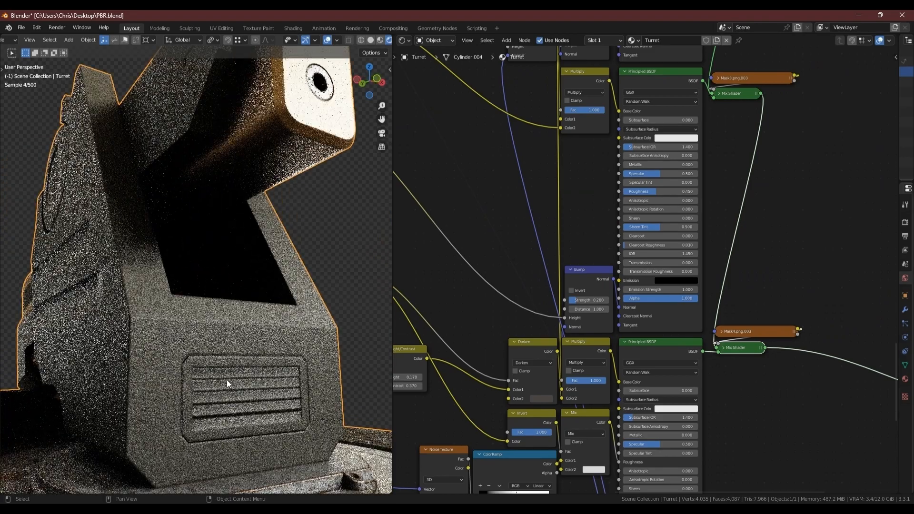
pyautogui.scroll(-2, 229, 378)
pyautogui.moveTo(229, 290); pyautogui.dragTo(422, 237, button='middle')
# Step: Join the node editor area into the 3D viewport so the rendered turret fills the workspace
pyautogui.rightClick(392, 243)
pyautogui.click(345, 268)
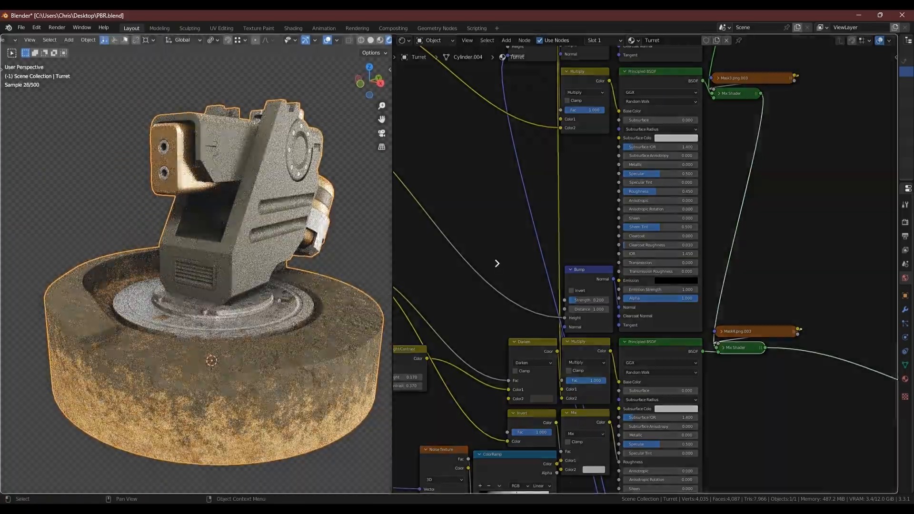
pyautogui.click(481, 269)
pyautogui.scroll(-3, 500, 267)
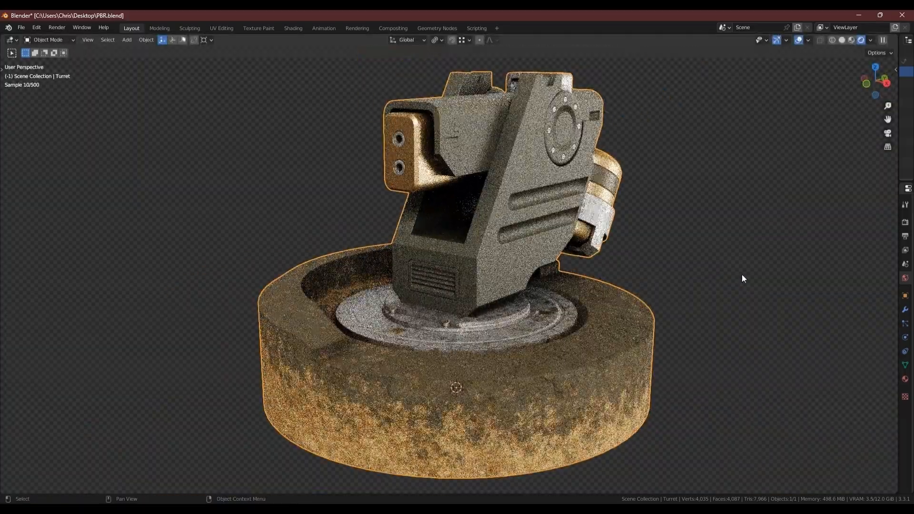